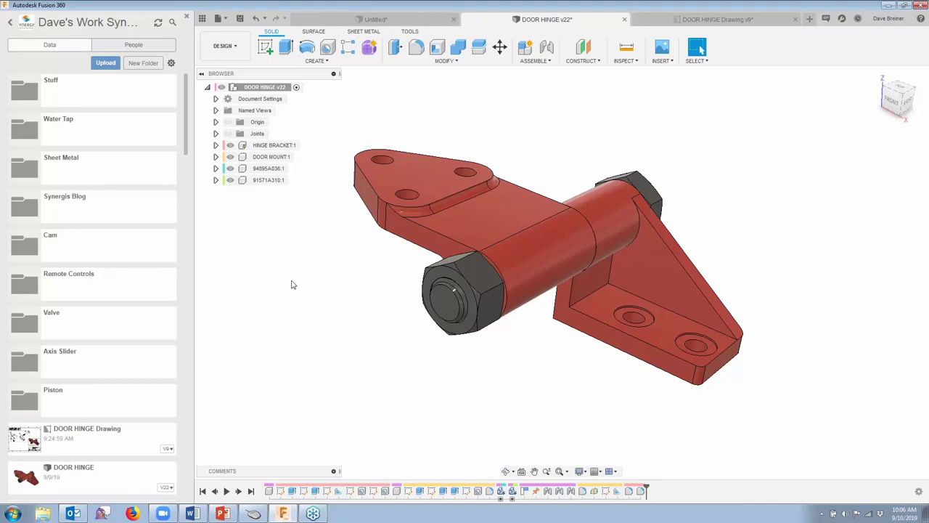
Examine both sheets of the DOOR HINGE drawing, including the parts list and dimensioned part views, and the finished hinge assembly model.
click(715, 19)
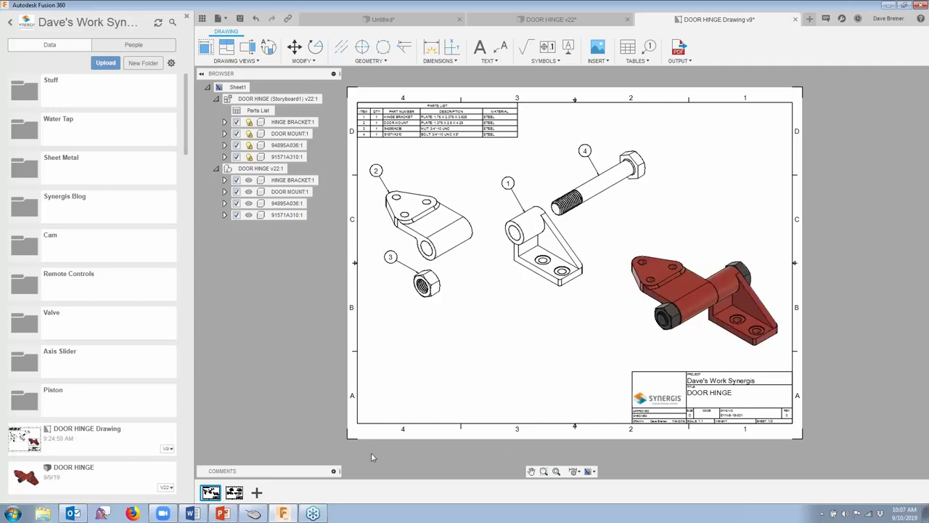
click(241, 496)
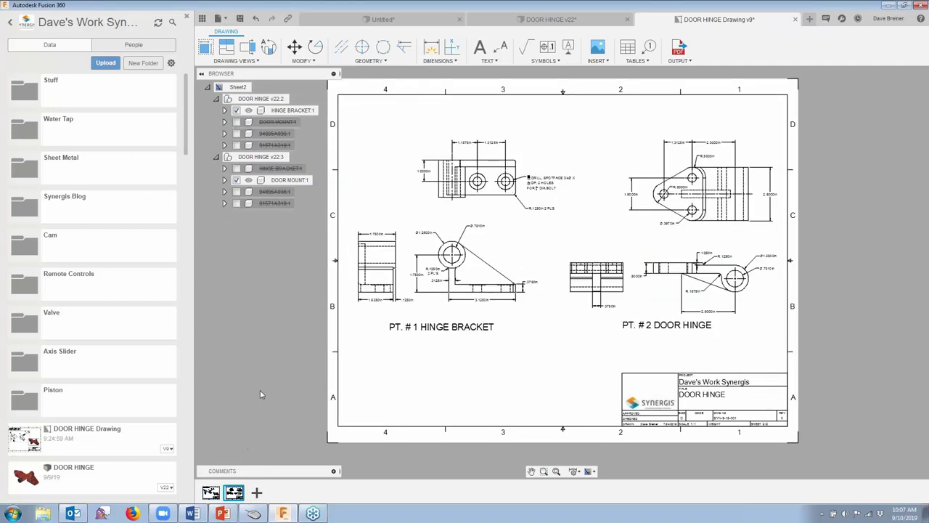
scroll(549, 233, up, 3)
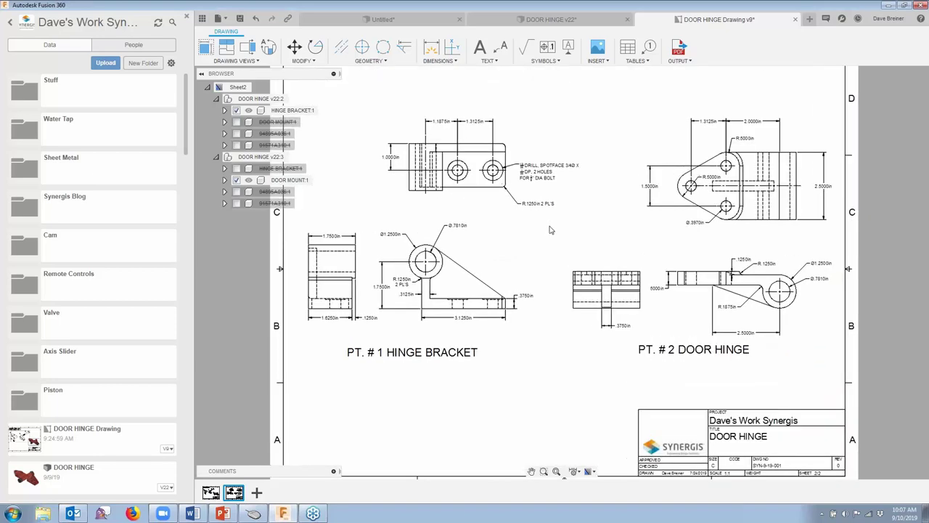
scroll(550, 242, down, 1)
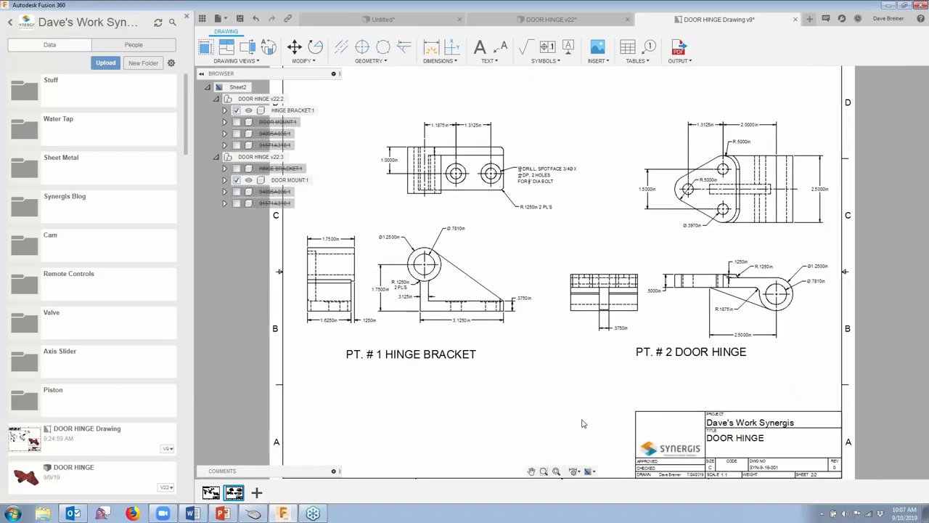
click(211, 491)
scroll(426, 145, up, 1)
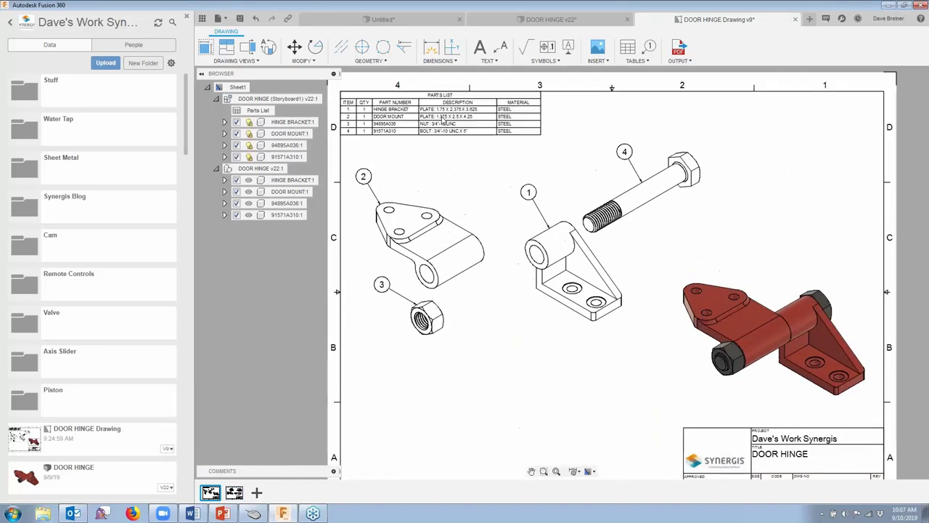
scroll(580, 131, up, 1)
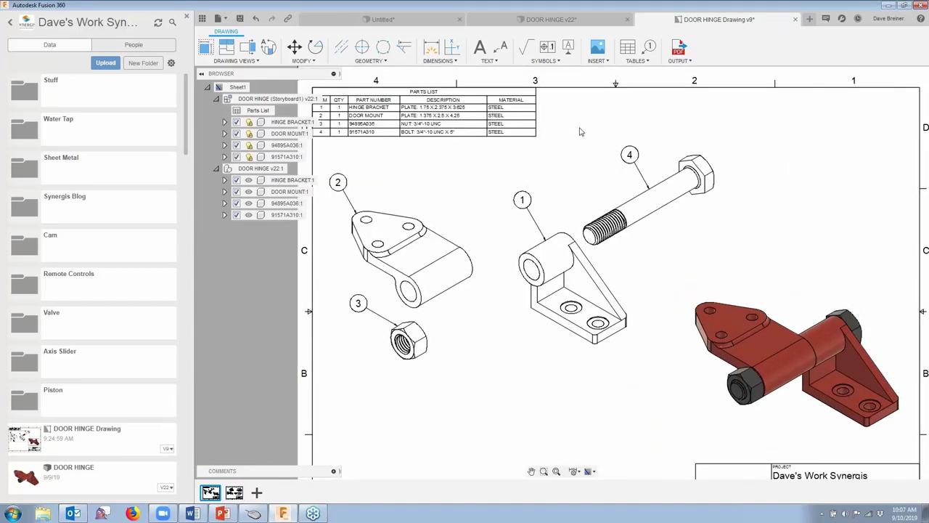
scroll(580, 131, down, 1)
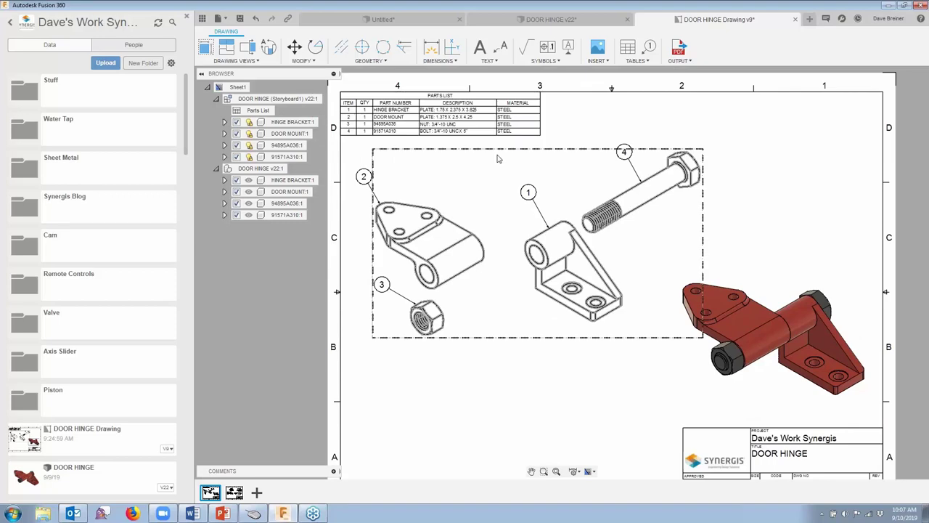
click(567, 22)
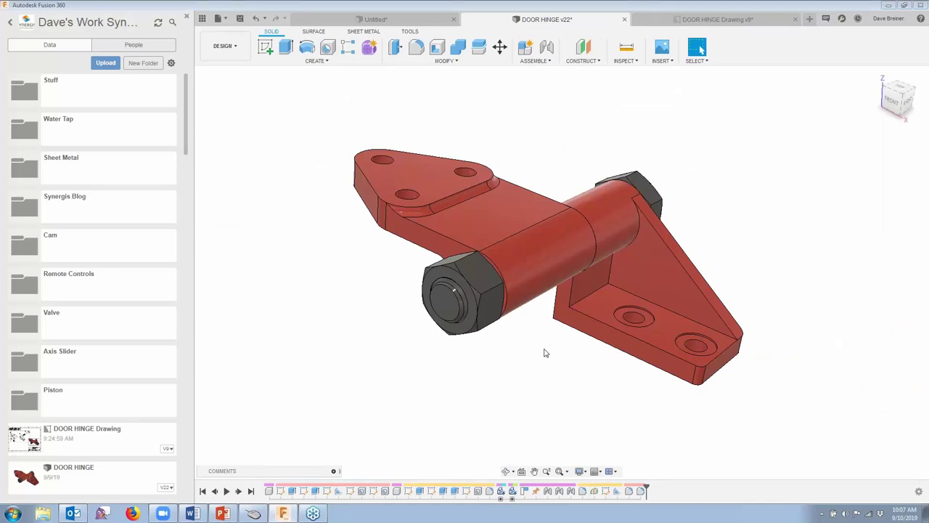
click(371, 20)
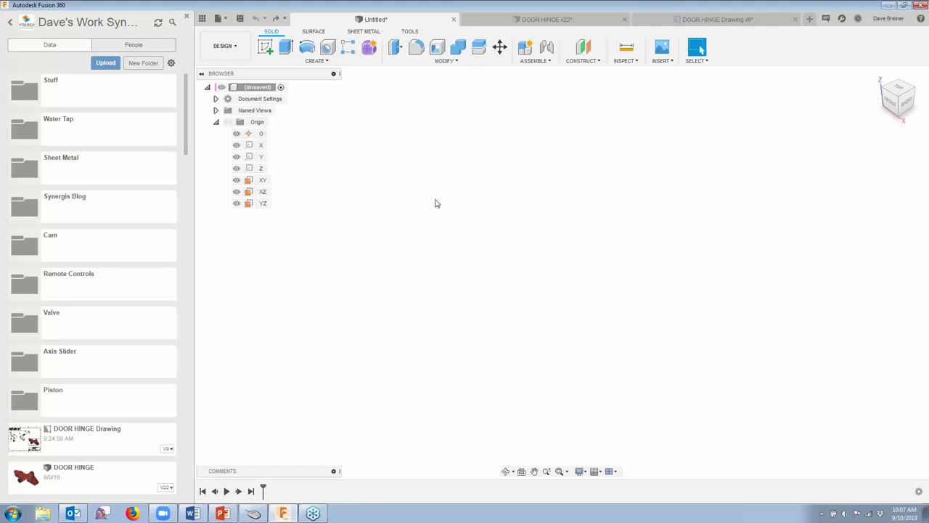
click(544, 18)
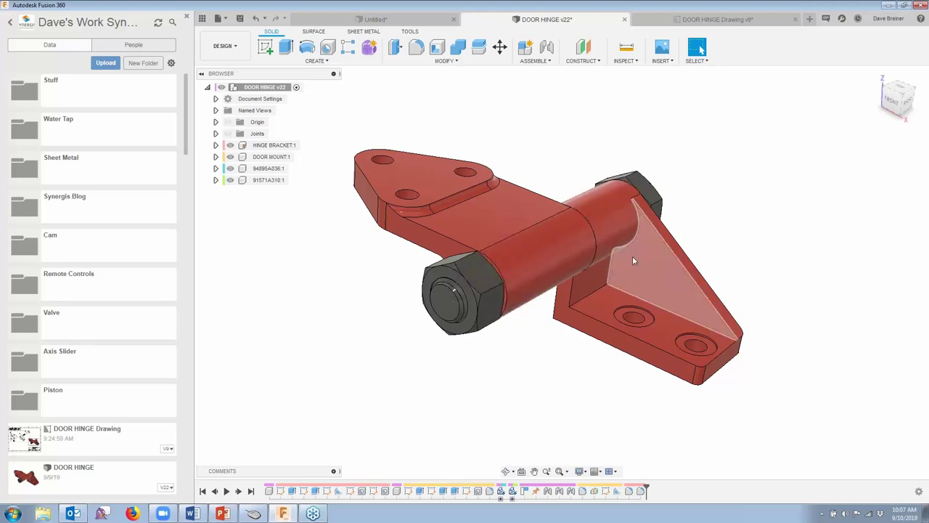
In the untitled design, create a new component under the root and name it HINGE BRACKET.
click(374, 19)
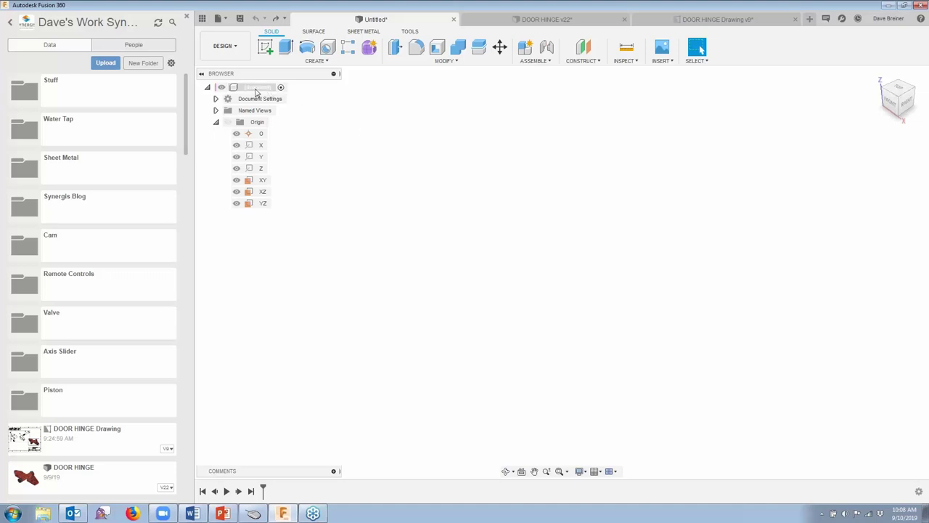
right_click(257, 88)
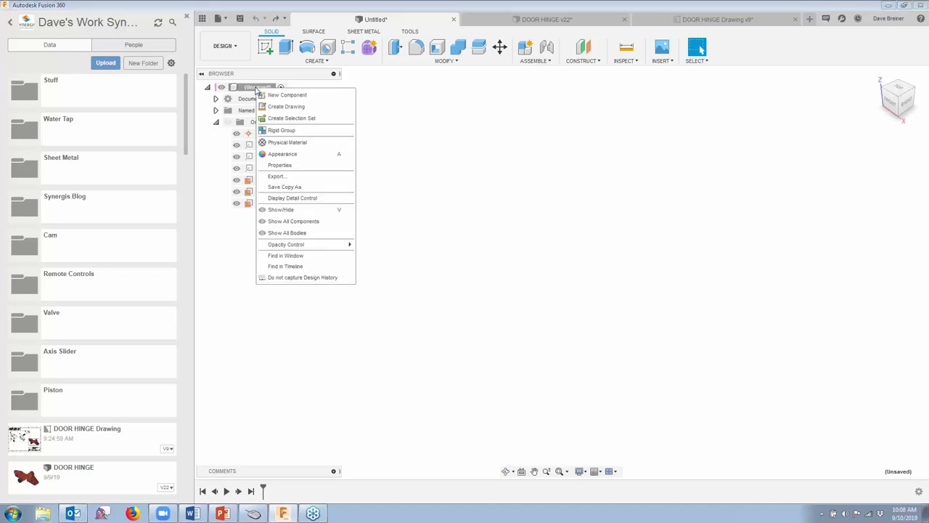
click(283, 95)
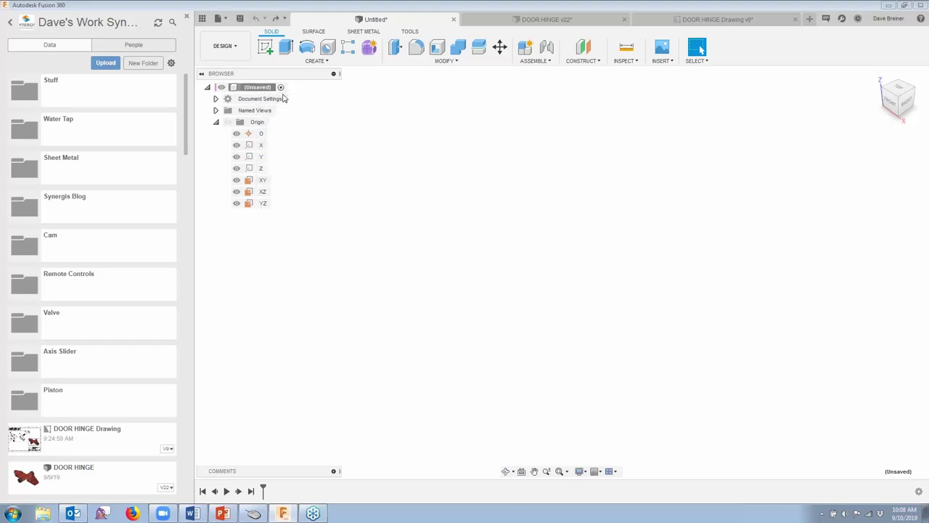
click(278, 218)
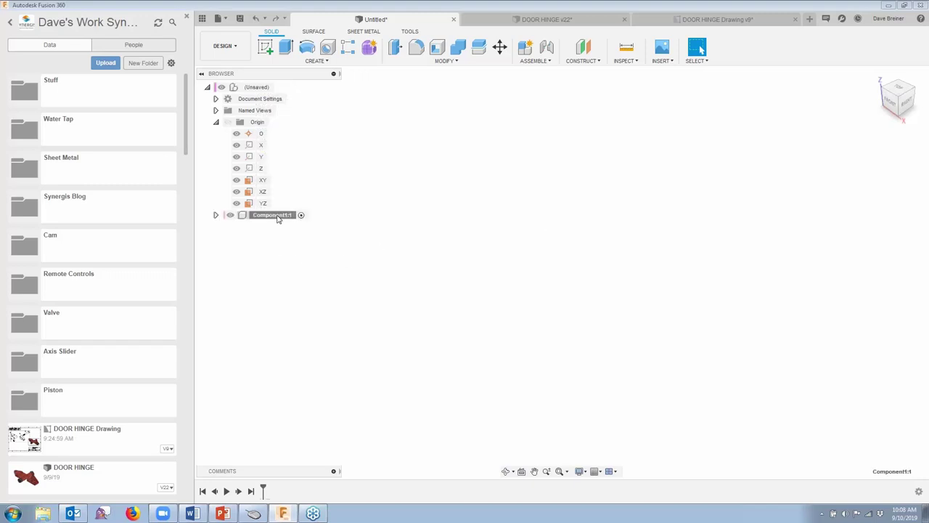
double_click(276, 216)
text(HINGE B)
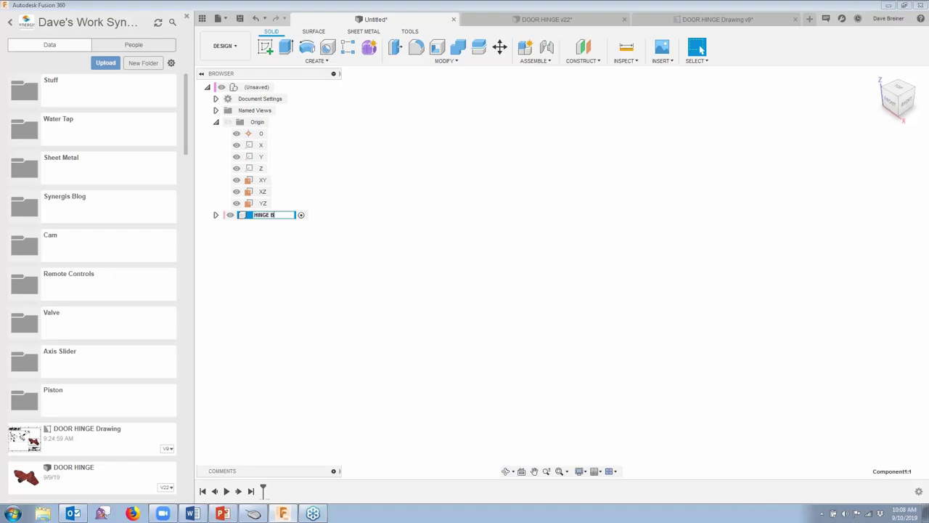
text(RACKET)
key(Return)
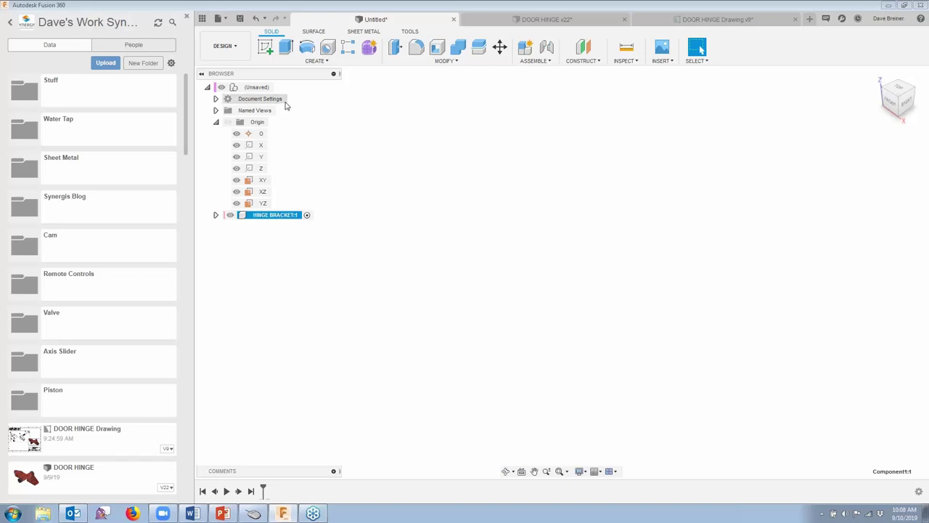
Activate the top-level assembly and create a second component under it named DOOR MOUNT.
right_click(263, 88)
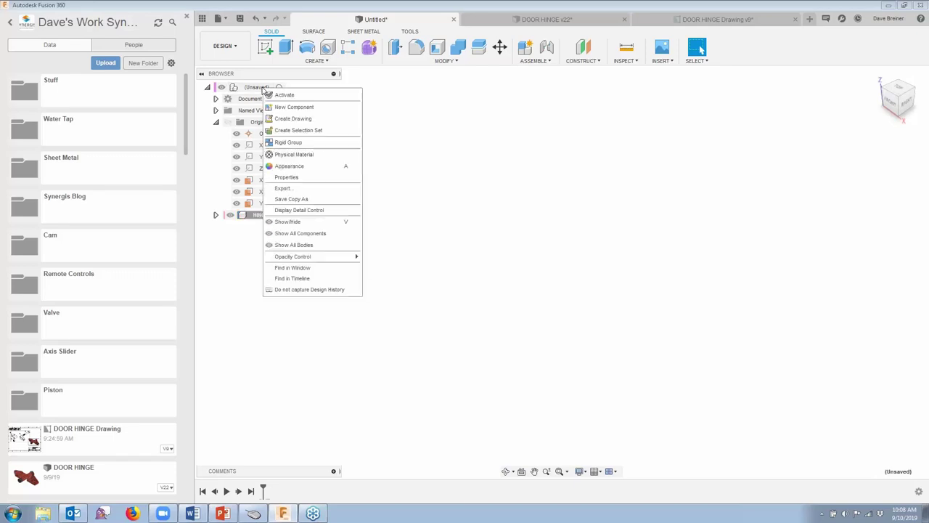
click(420, 116)
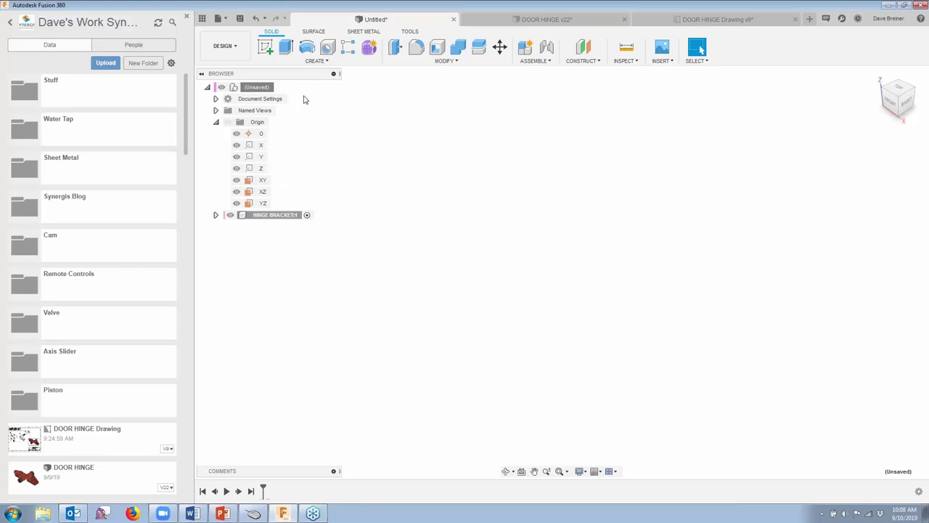
right_click(264, 88)
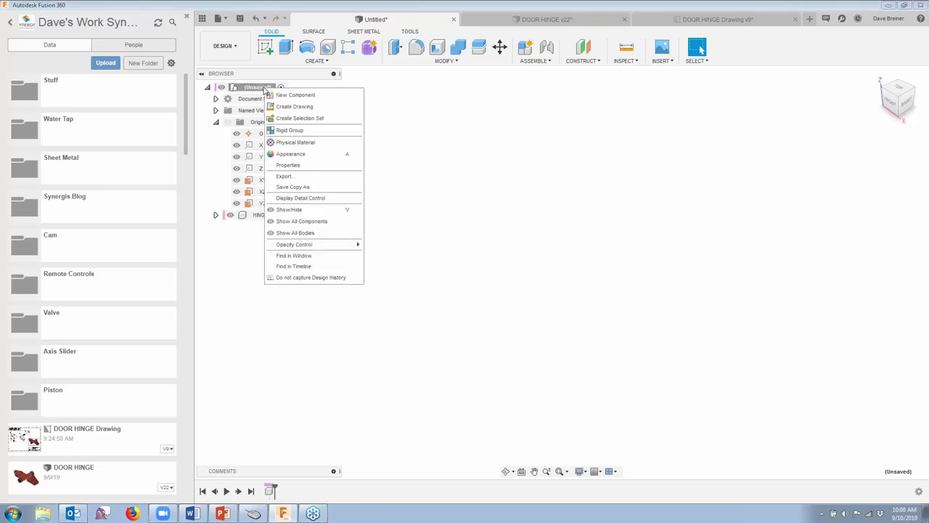
click(292, 96)
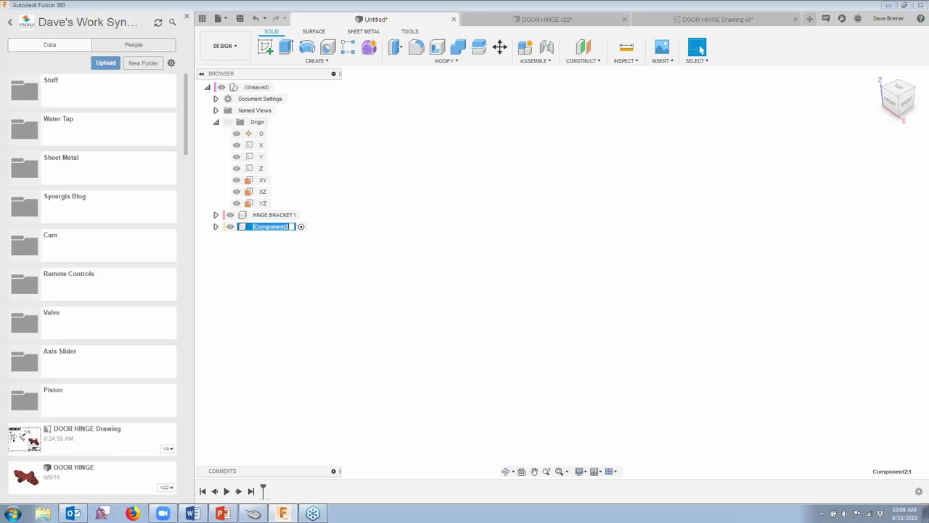
text(DOOR MOUNT)
key(Return)
Reactivate the top-level assembly and save the design as BLOG BRACKET in the current project.
double_click(269, 88)
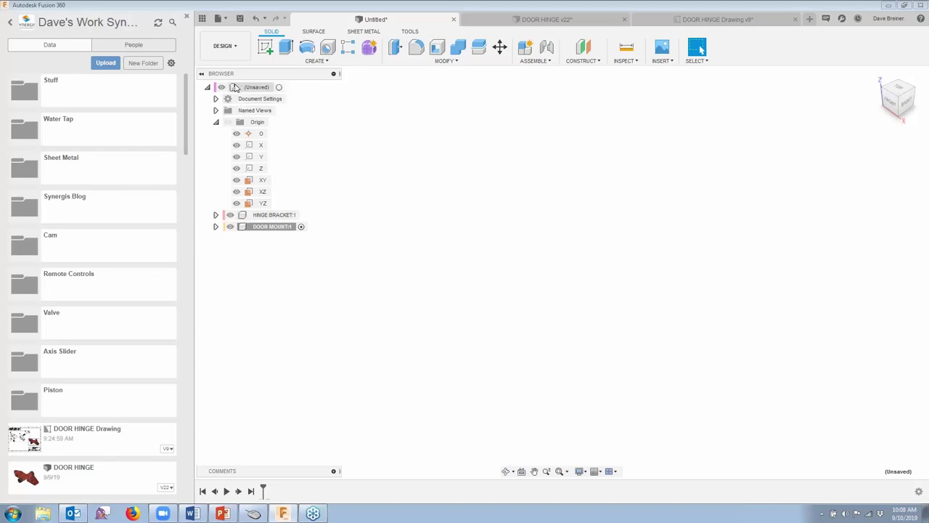
click(280, 87)
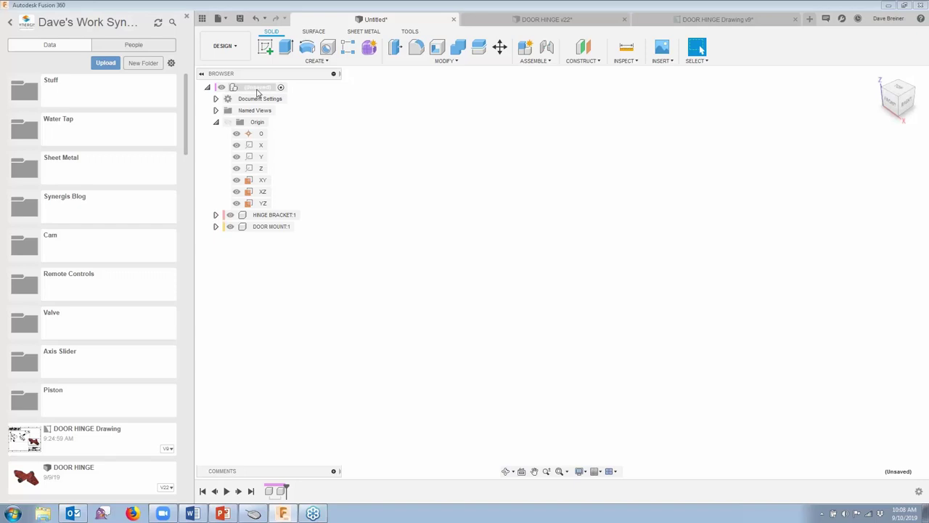
click(239, 18)
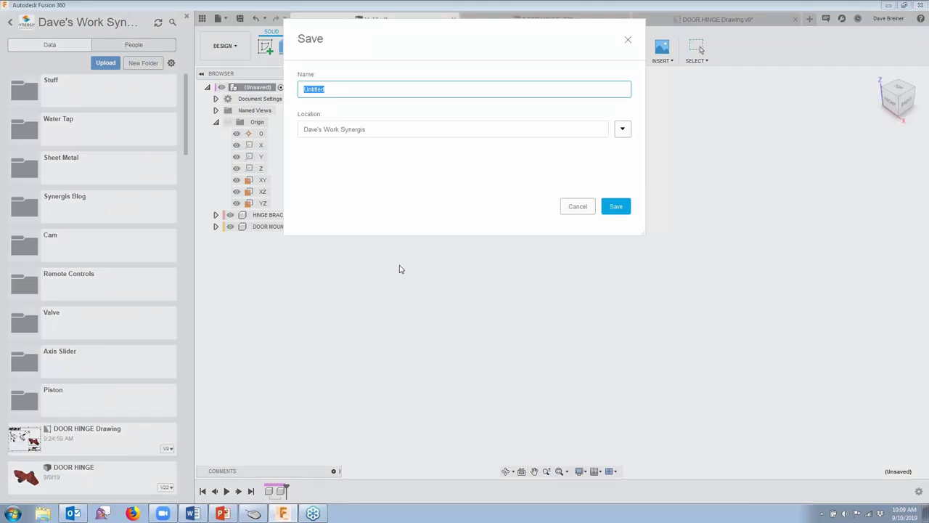
text(BLOG BRACKET)
click(615, 207)
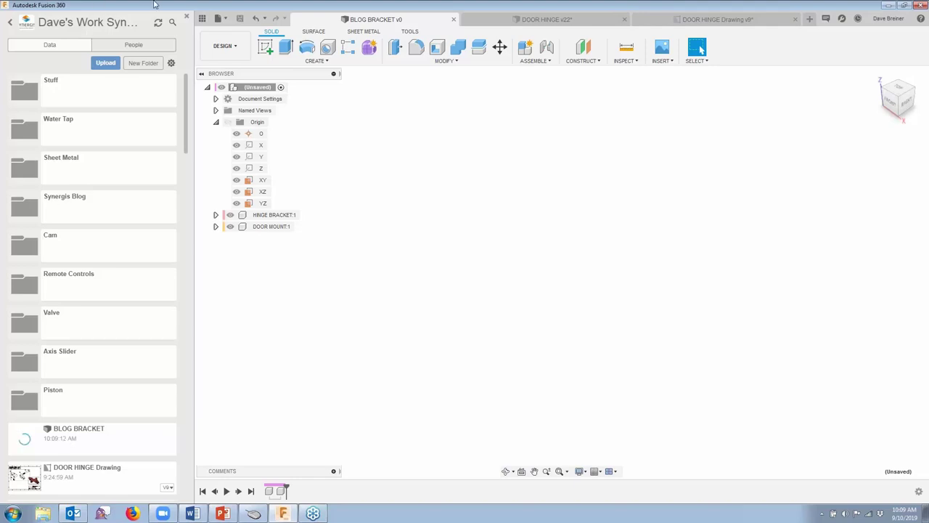
Hide the data panel and make HINGE BRACKET the active component.
click(204, 17)
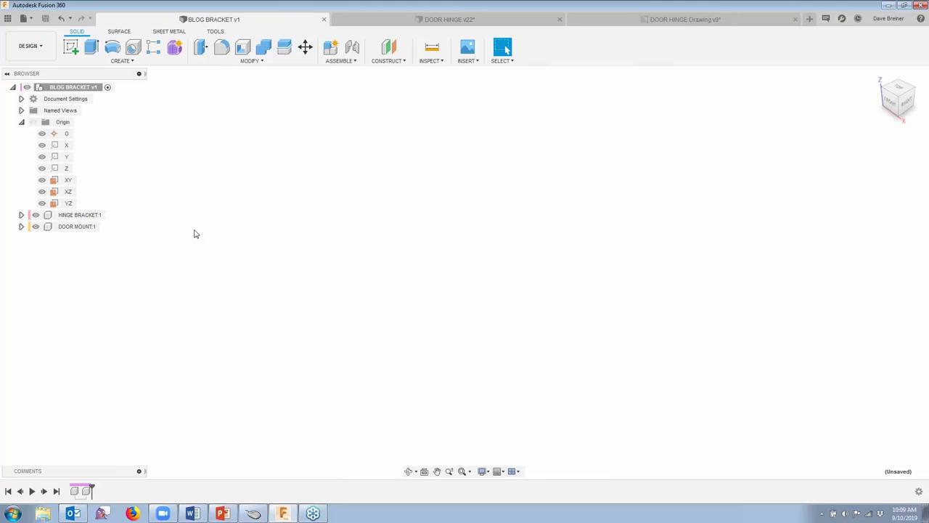
click(106, 215)
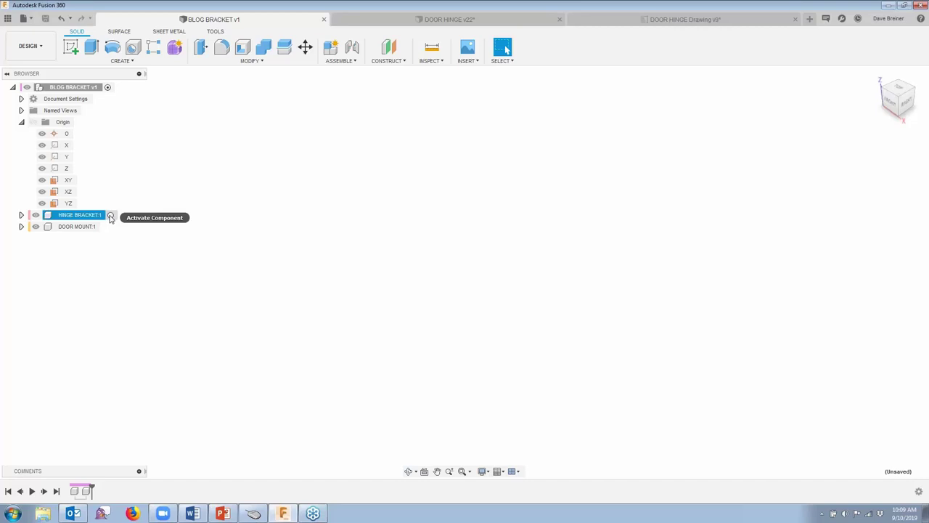
click(111, 215)
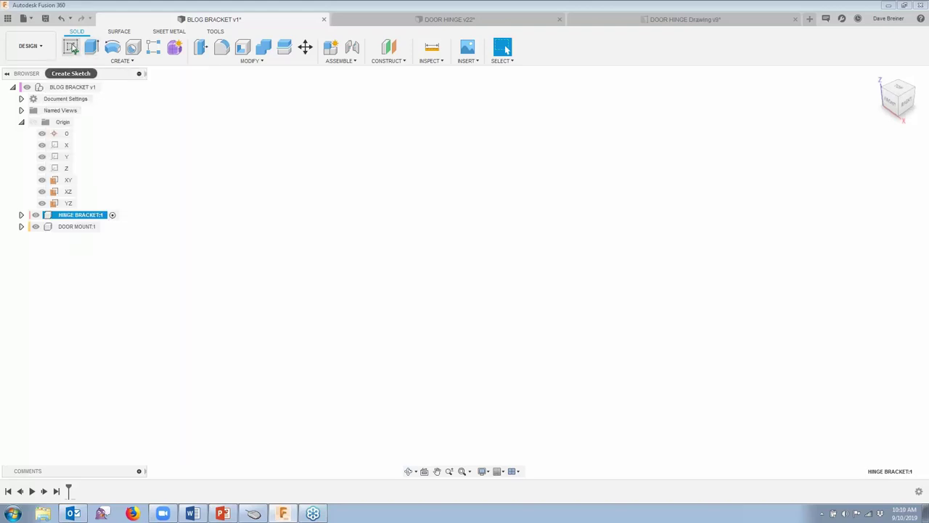
Look through the solid creation commands and search the design shortcuts for sketch commands without starting one.
click(132, 63)
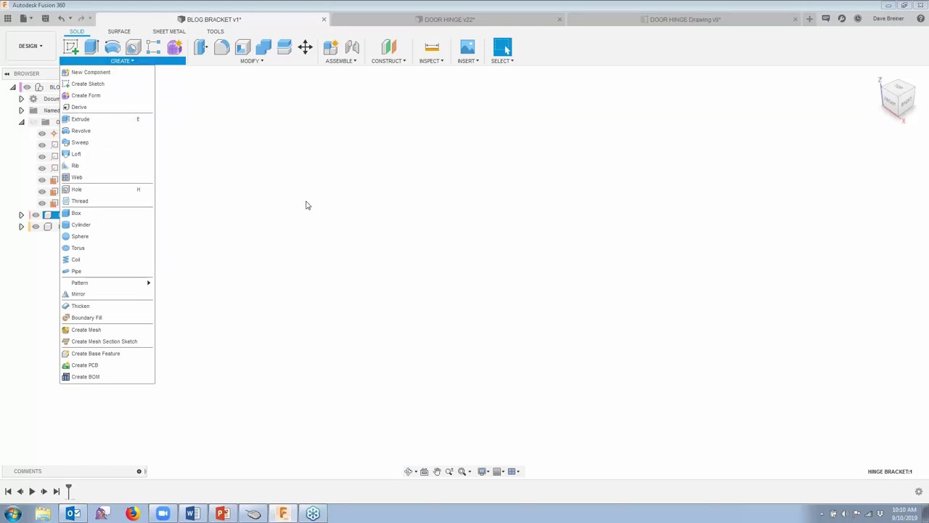
click(282, 183)
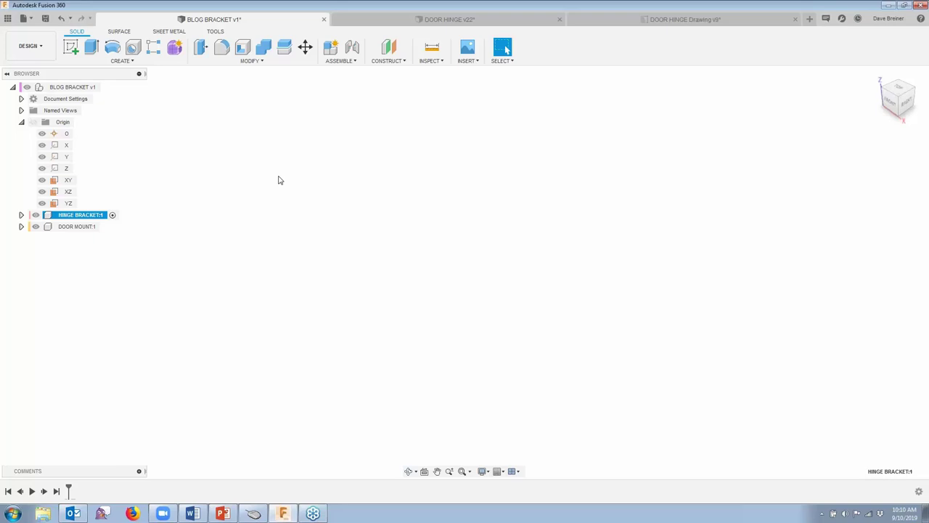
key(s)
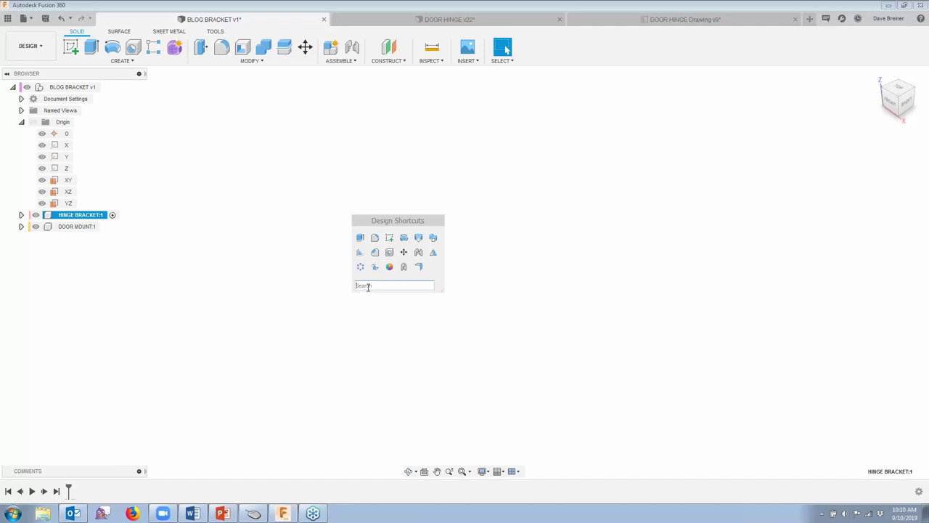
text(SKET)
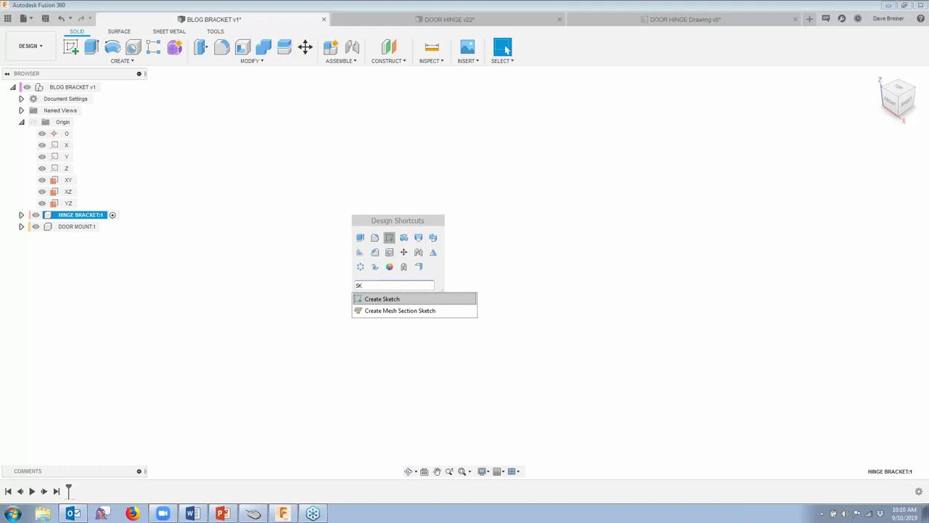
key(BackSpace)
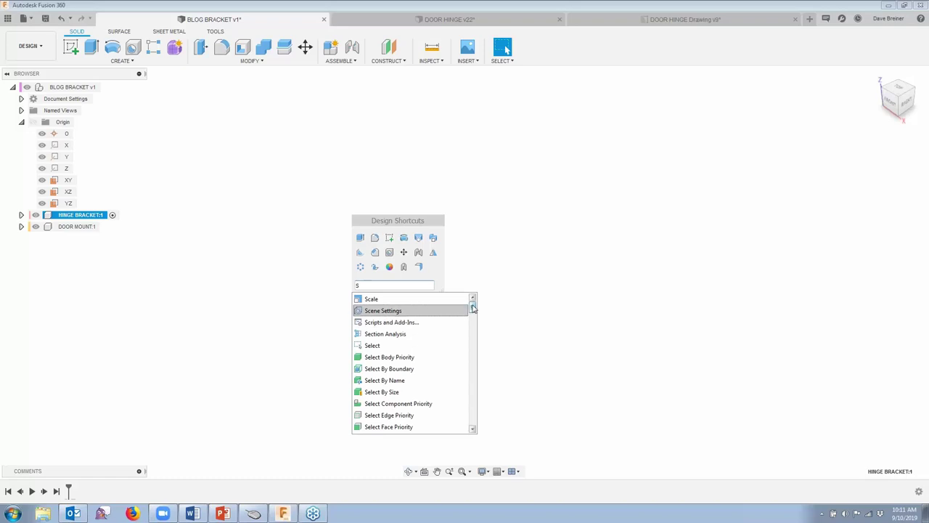
mouse_move(472, 308)
mouse_down()
mouse_move(472, 340)
mouse_move(470, 301)
mouse_up()
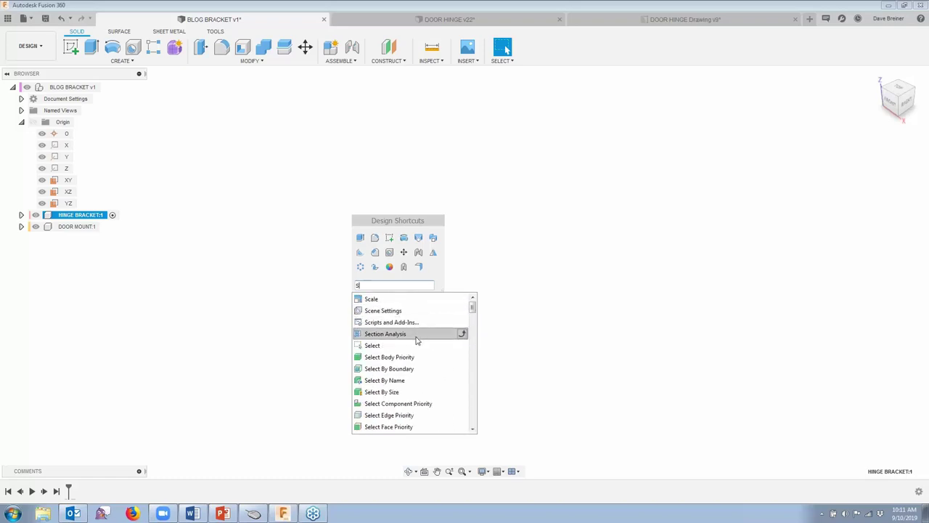
text(k)
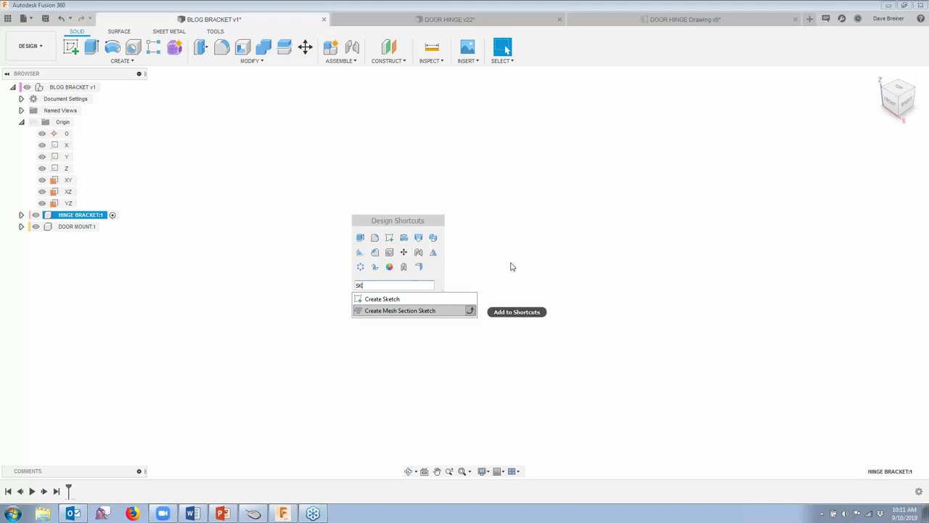
click(538, 221)
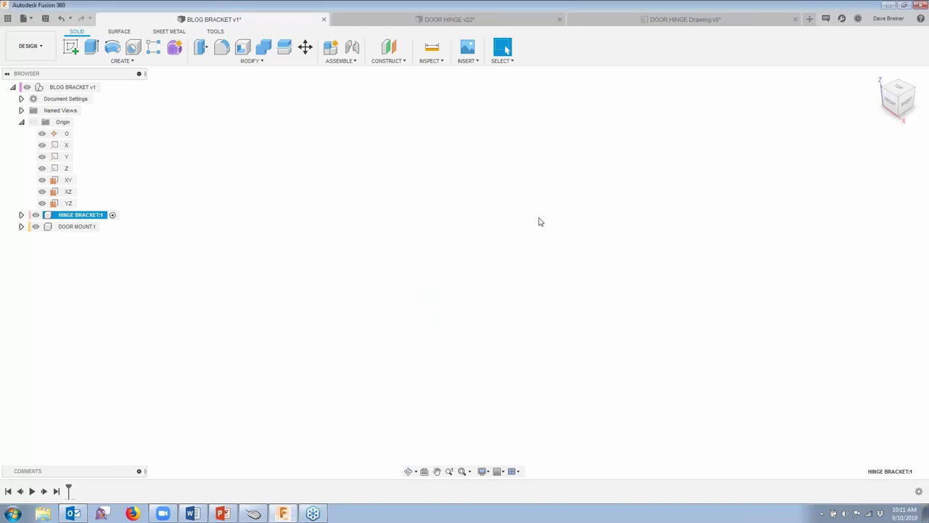
Start a sketch in the HINGE BRACKET component on the XZ origin plane.
key(s)
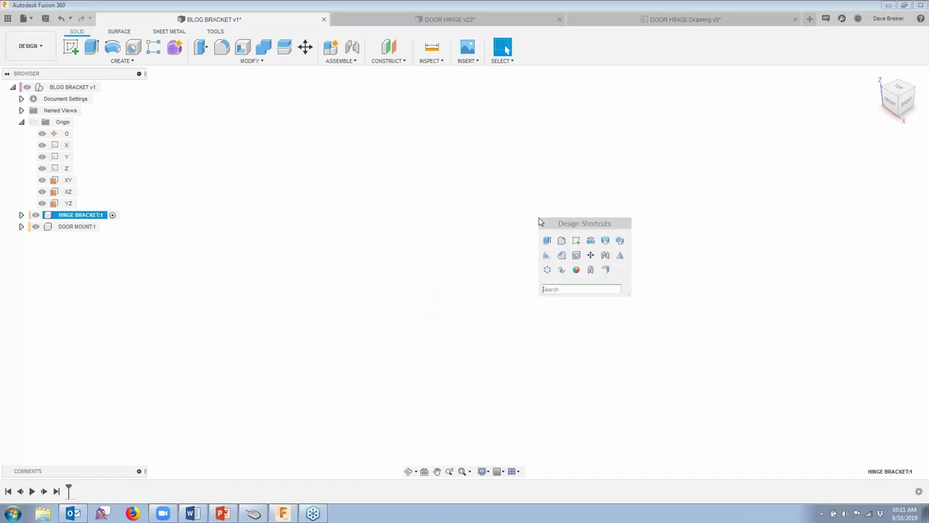
click(577, 242)
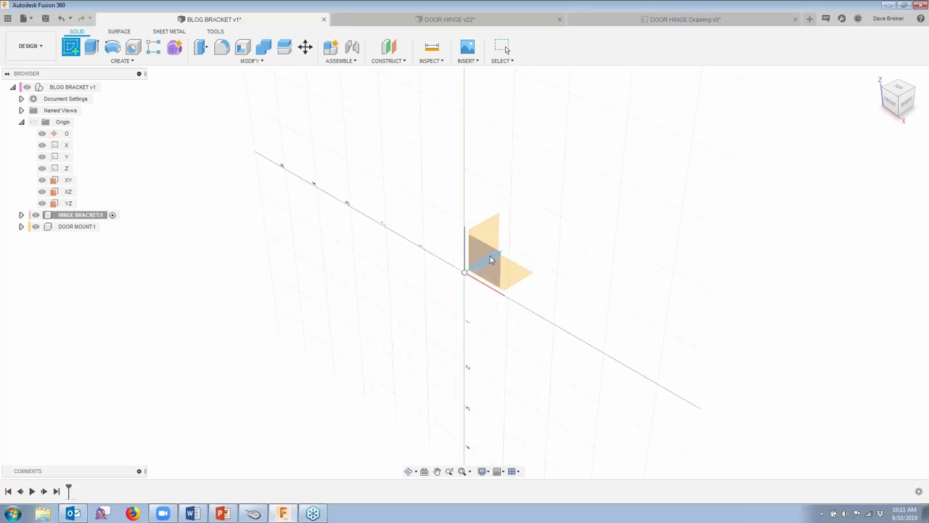
click(491, 260)
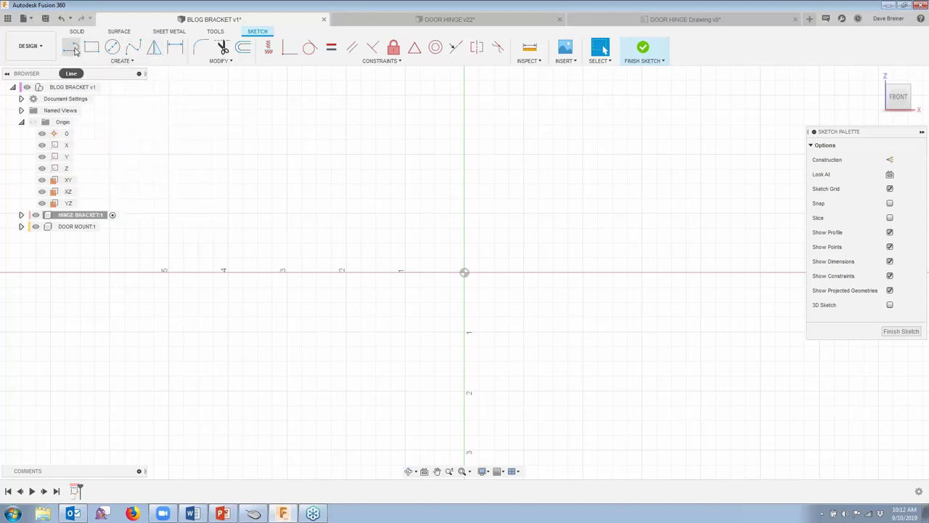
Examine where the origin planes sit on the hinge barrel in the finished DOOR HINGE model, and return to the BLOG BRACKET sketch.
click(121, 60)
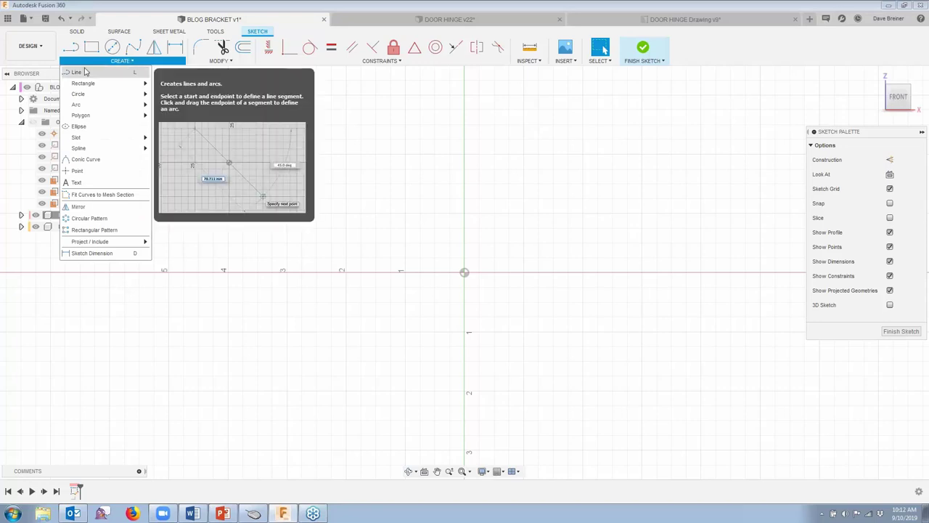
click(346, 204)
key(s)
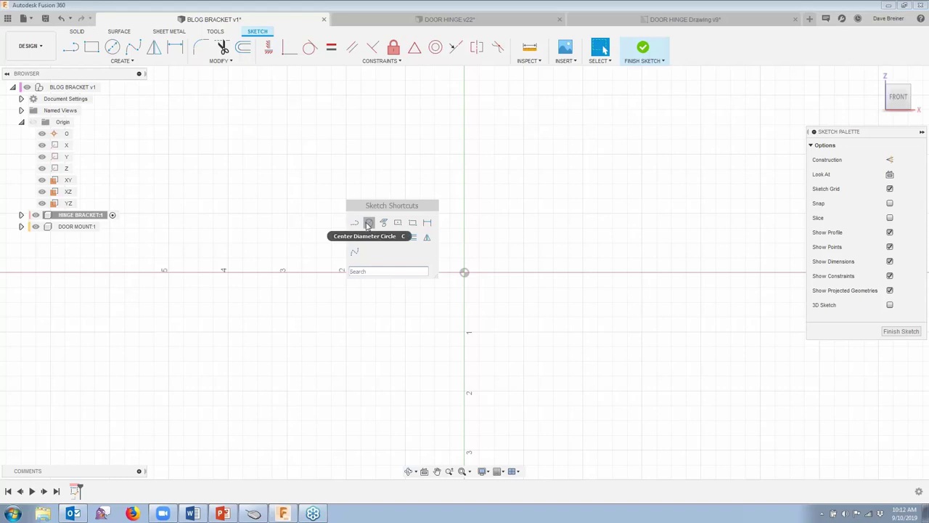
click(478, 18)
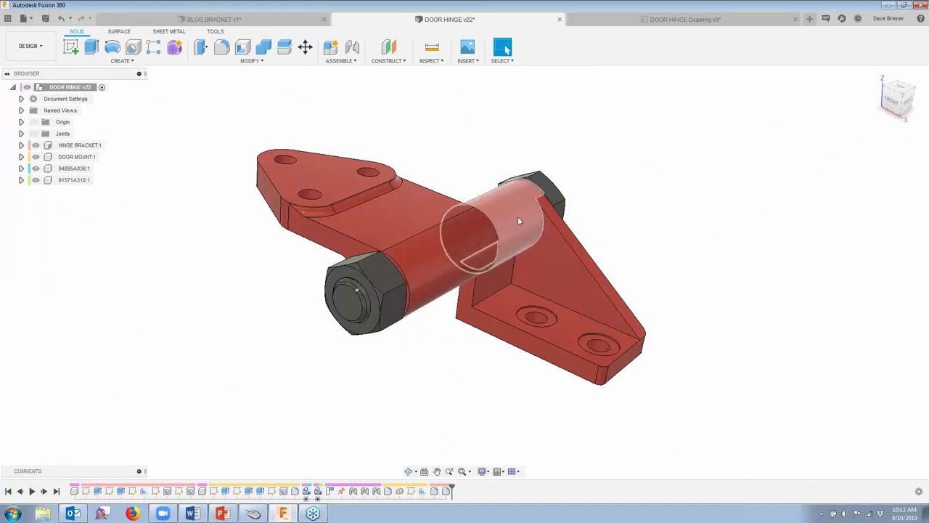
click(33, 122)
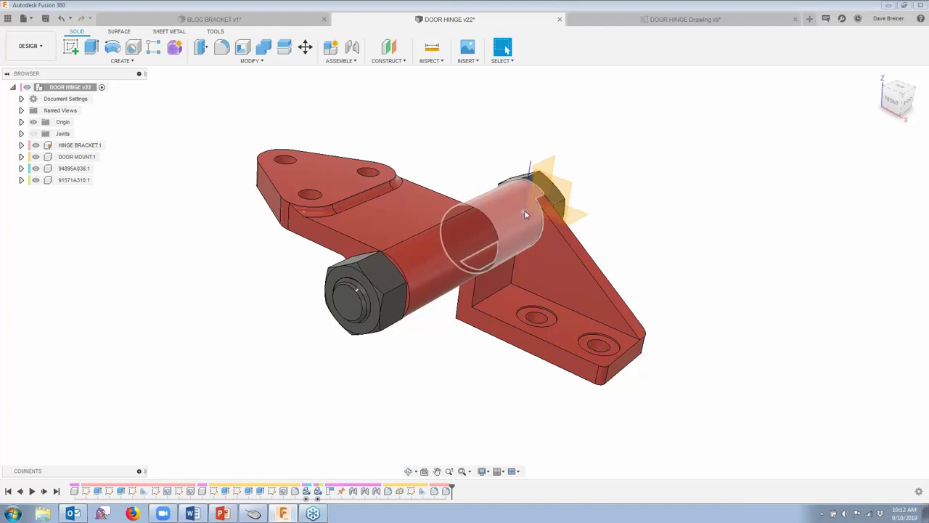
click(33, 123)
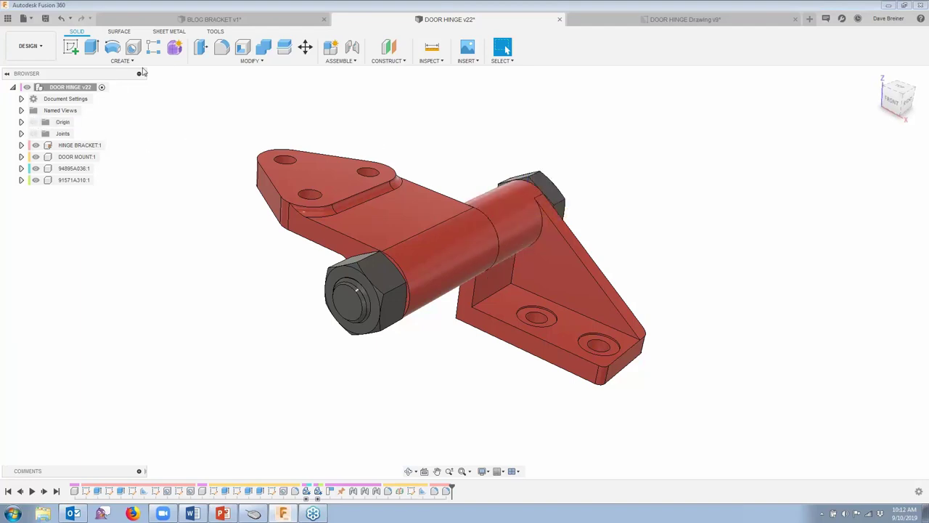
click(211, 19)
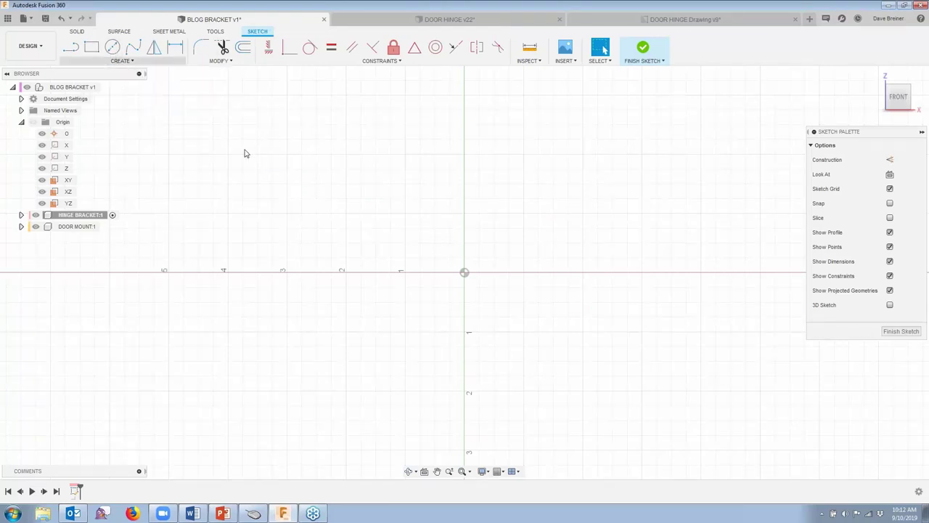
Sketch a 1.25 in diameter circle centred on the origin and finish the sketch.
click(113, 46)
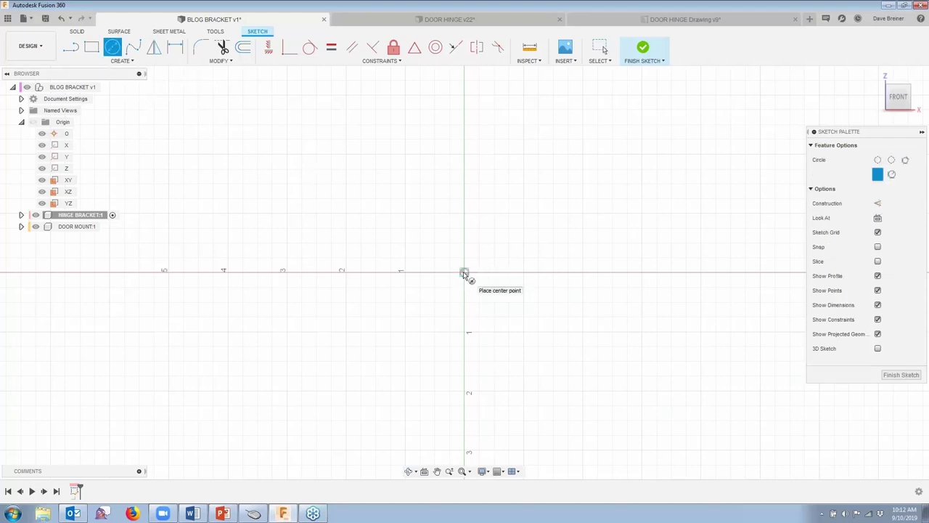
click(464, 273)
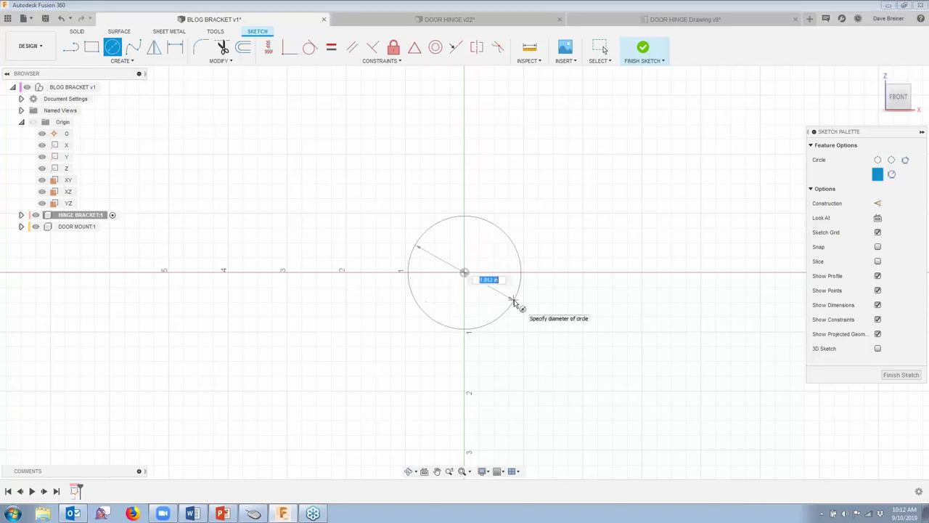
text(1.25)
key(Return)
click(603, 48)
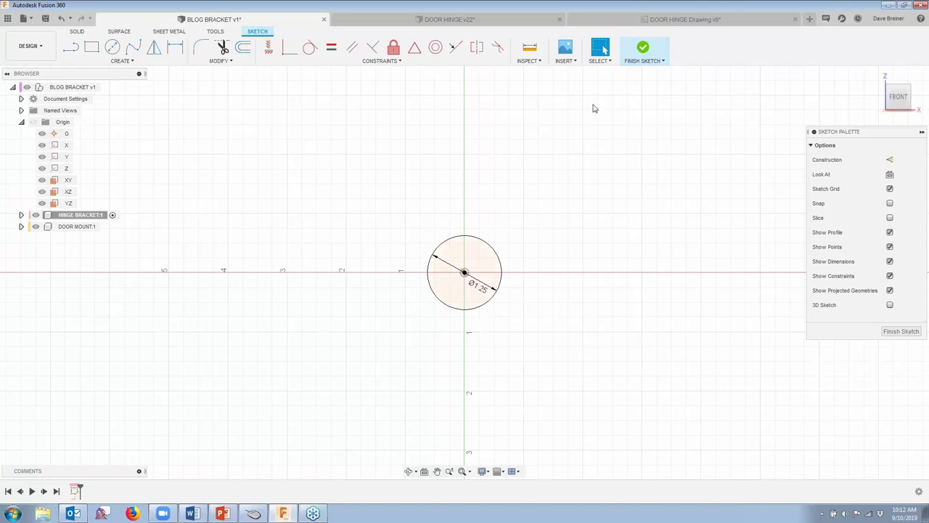
click(643, 48)
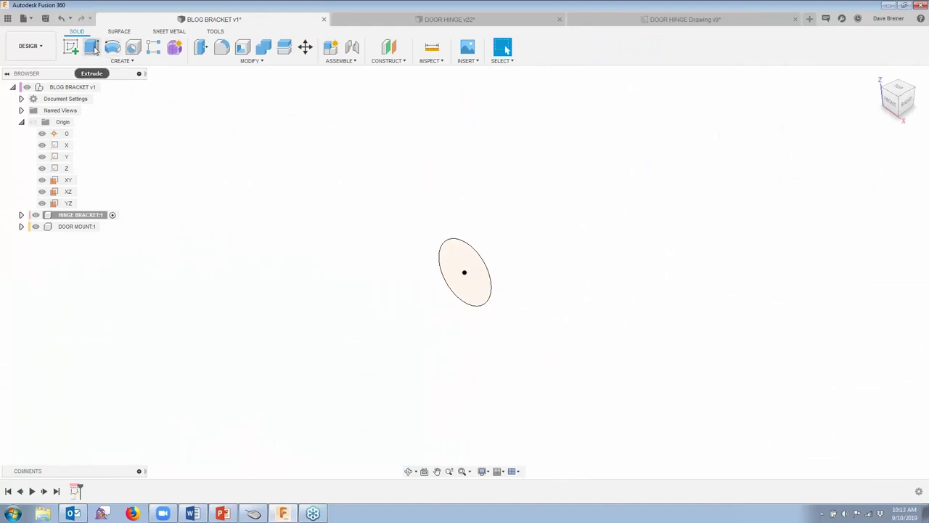
Extrude the circle profile by -1.75 in on one side as a new body.
click(128, 62)
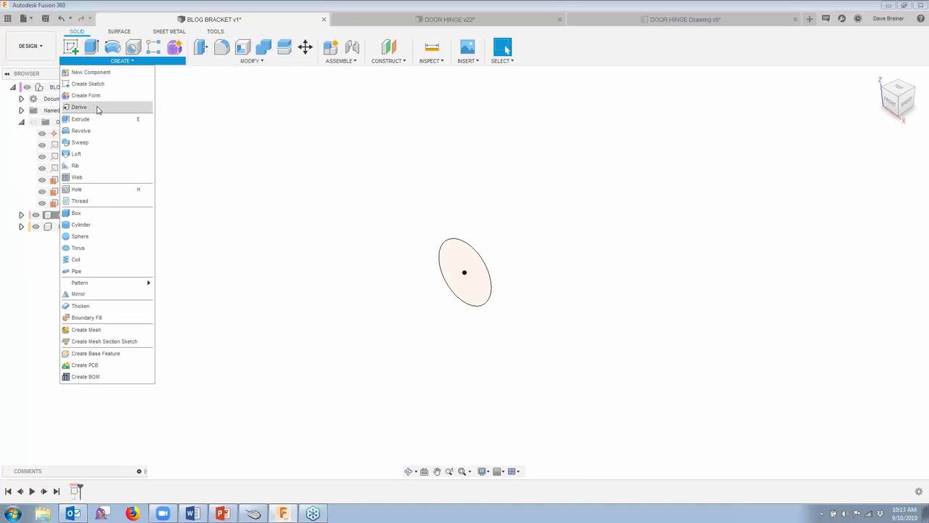
click(493, 151)
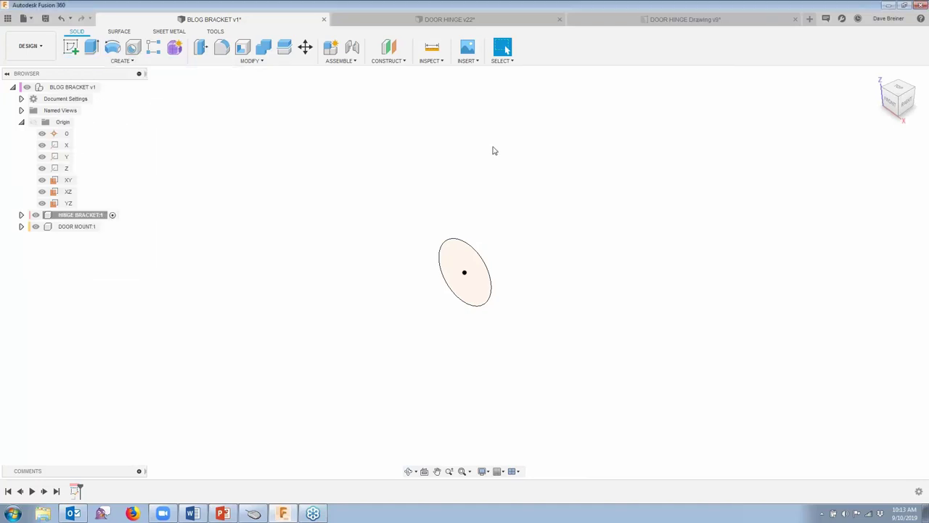
key(s)
key(s)
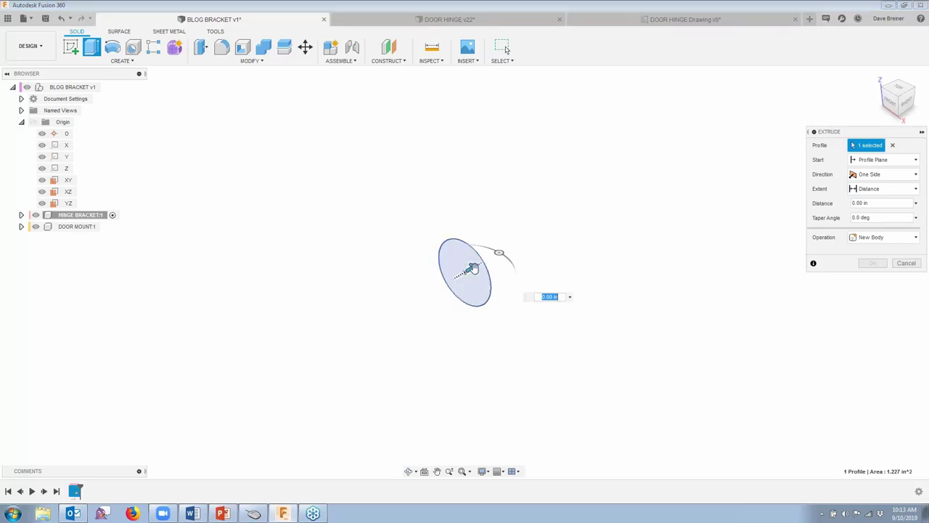
drag(473, 268, 374, 311)
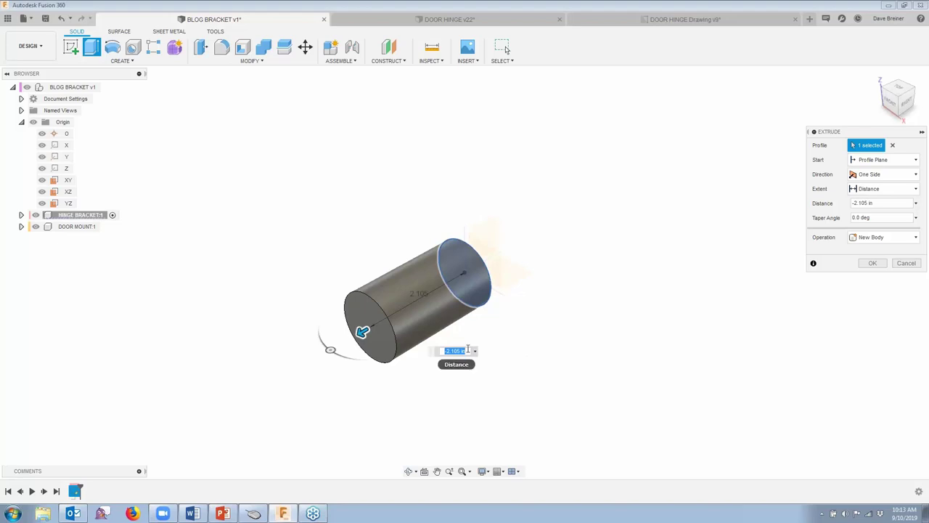
key(BackSpace)
text(-1.75)
key(Return)
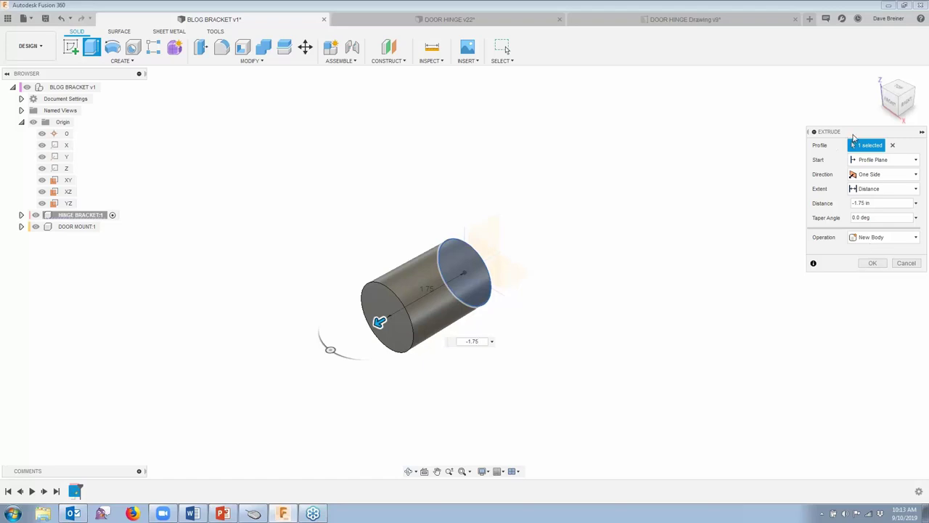
drag(853, 135, 568, 158)
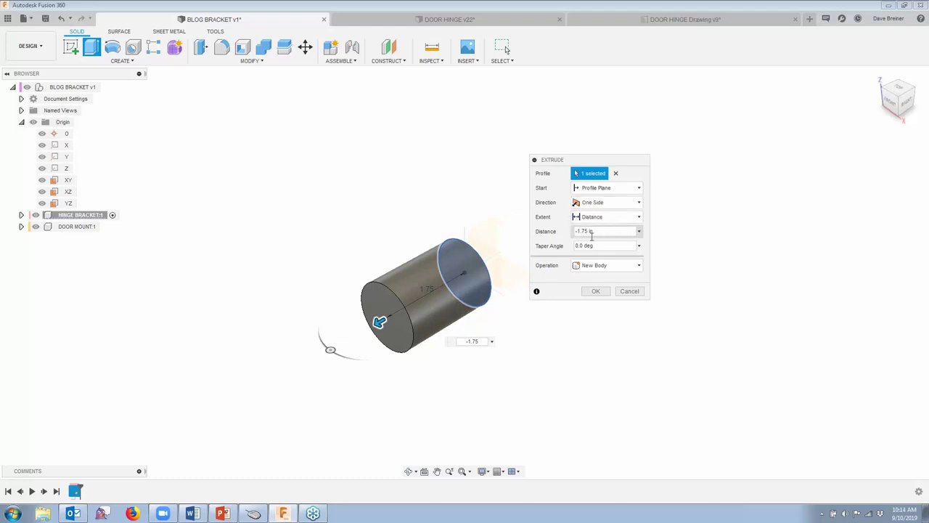
click(597, 293)
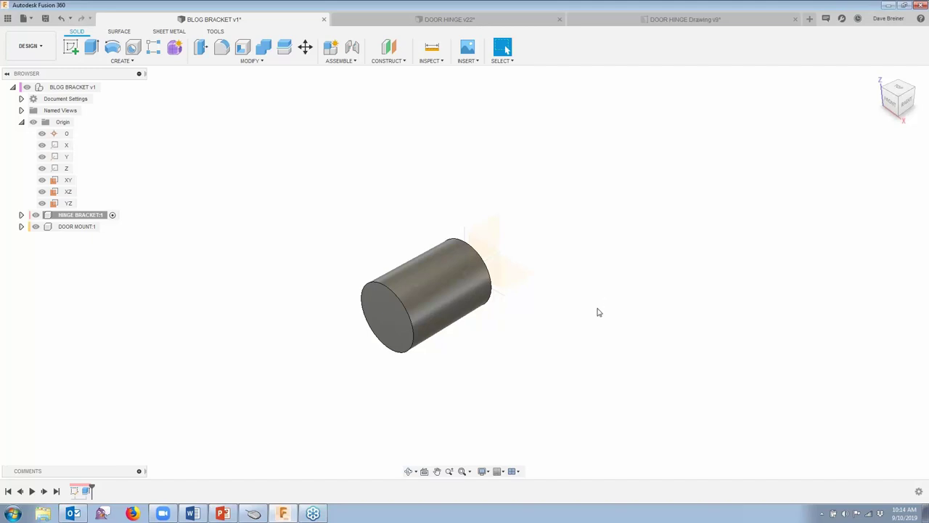
Start a second sketch on the XZ origin plane at the back end of the cylinder.
click(498, 264)
click(620, 259)
shift+middle_drag(620, 259, 164, 149)
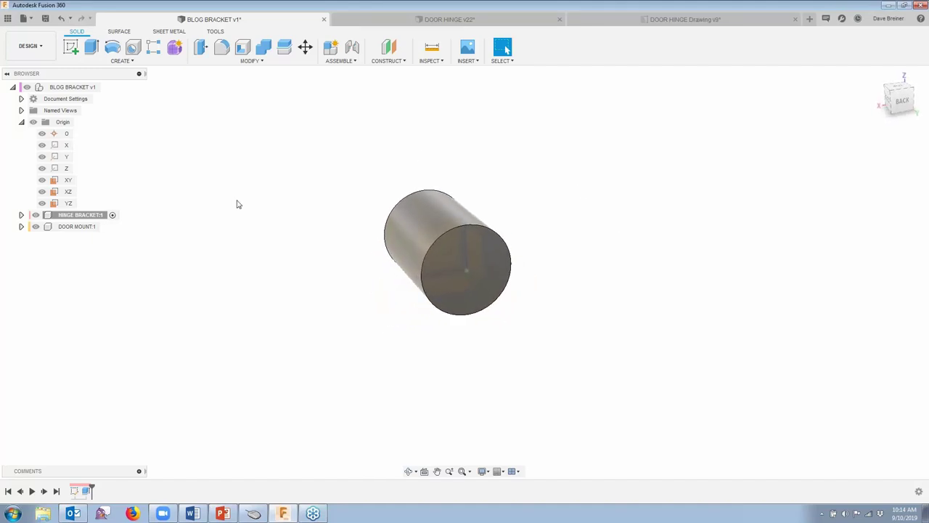
key(s)
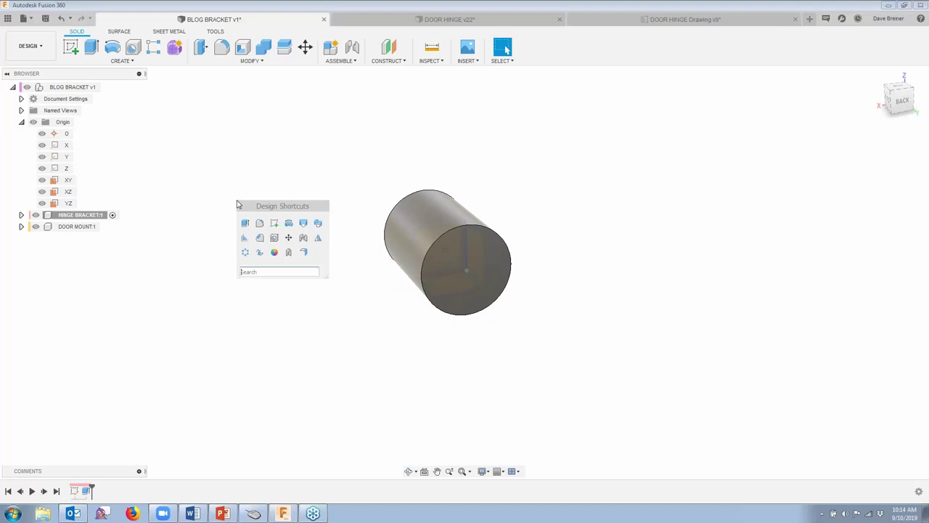
click(272, 223)
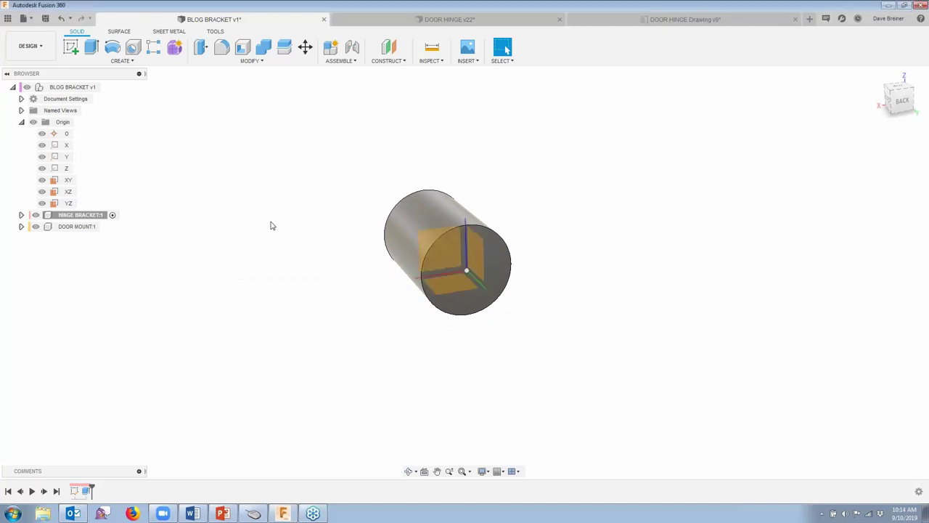
click(421, 244)
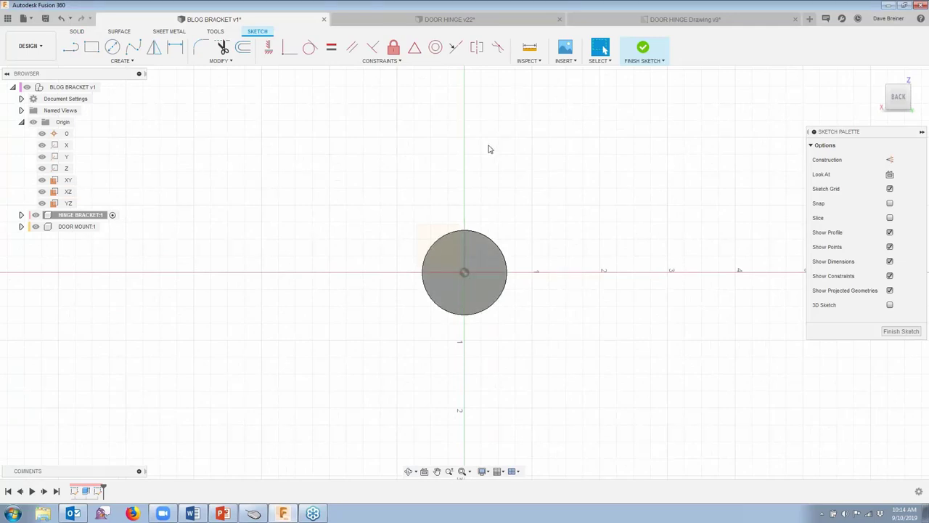
Project the cylinder's circular edge into the sketch with the projection link enabled.
key(s)
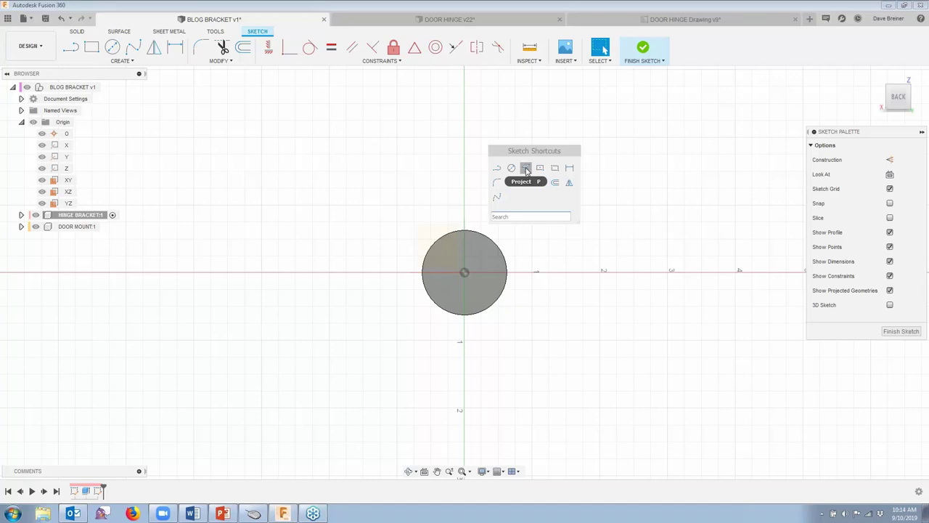
click(131, 61)
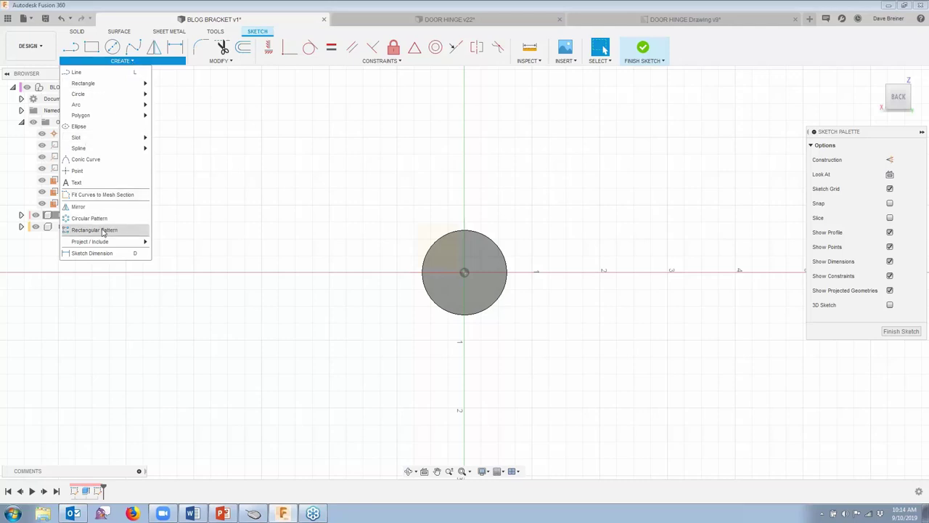
mouse_move(103, 241)
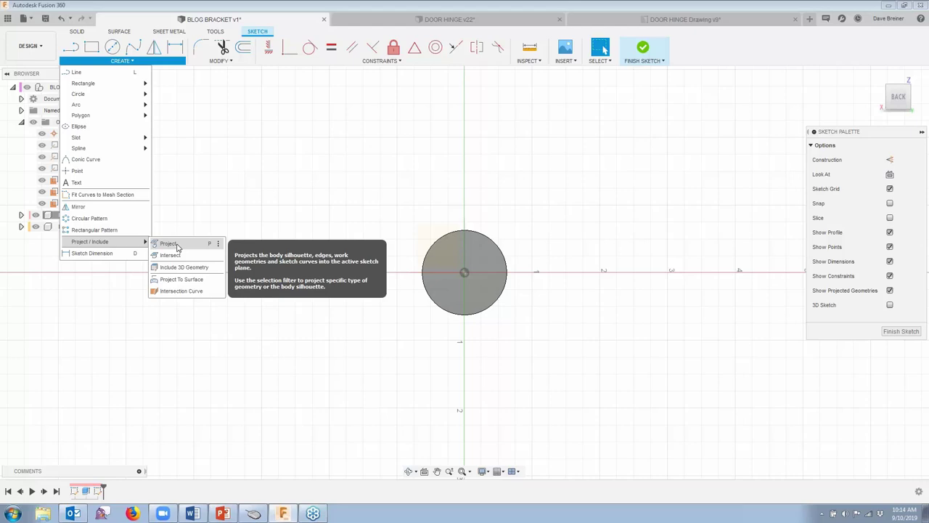
click(134, 62)
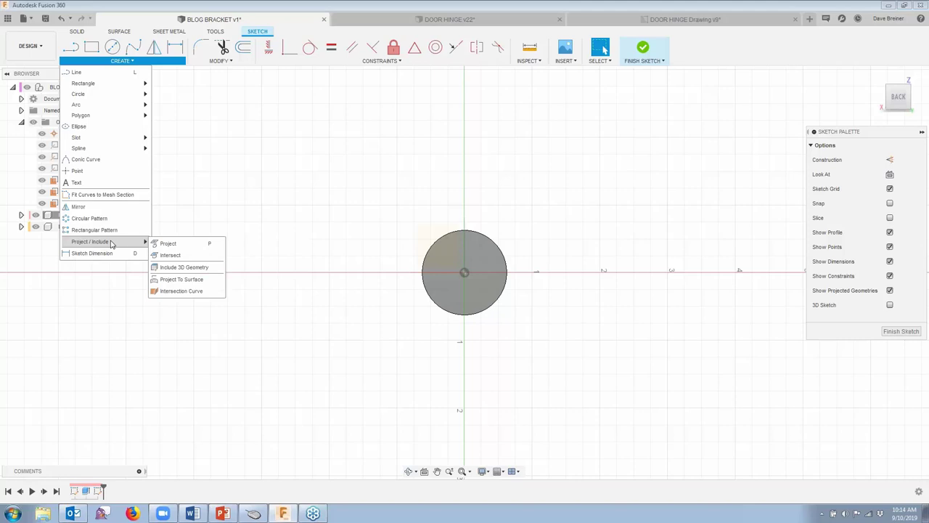
click(174, 245)
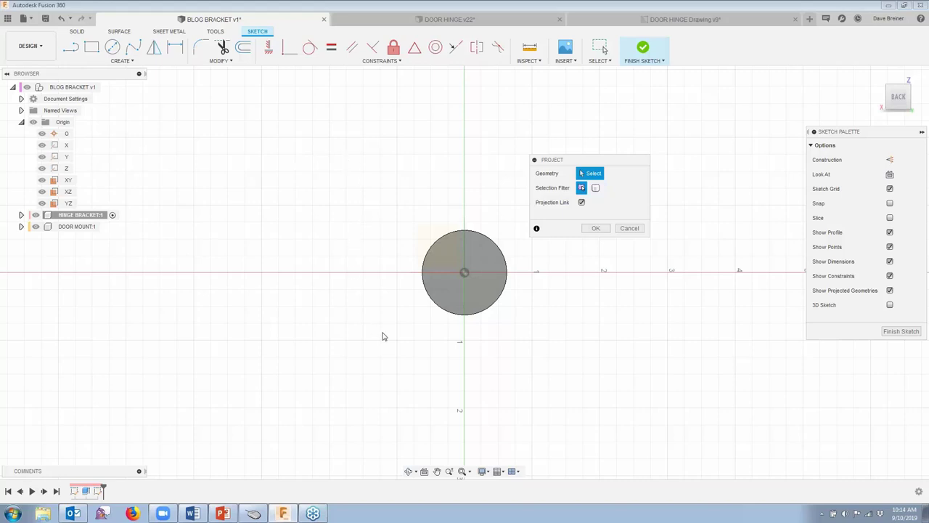
click(442, 312)
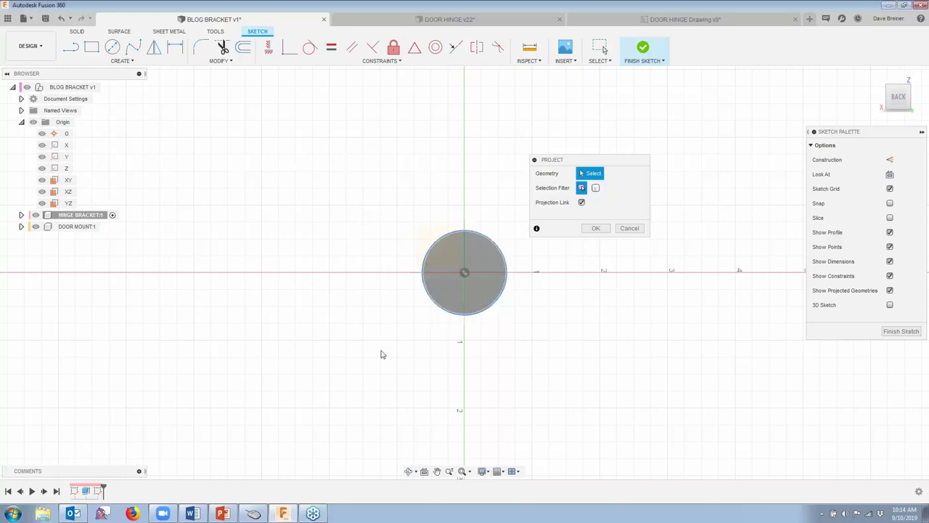
click(603, 232)
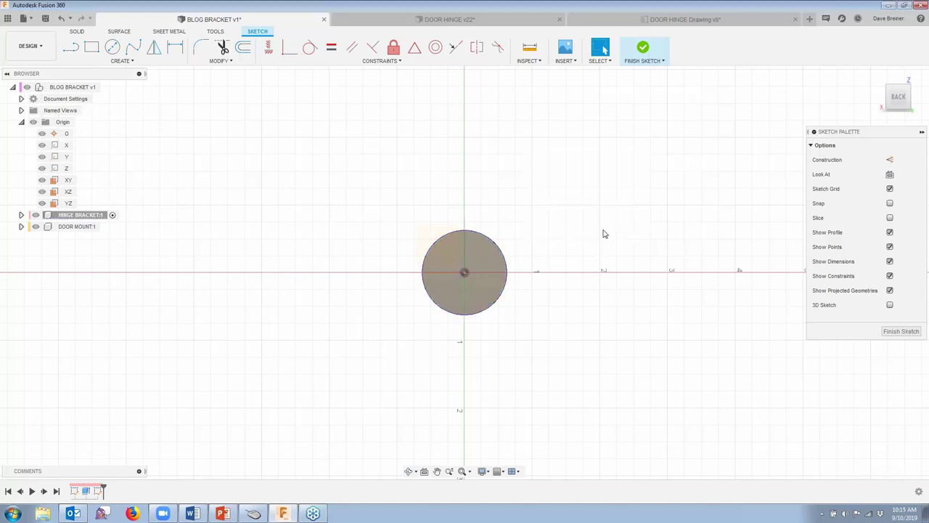
Sketch an L-shaped line profile hanging from the circle's lower edge, with a neck about 0.5 in wide and a leftward arm about 0.34 in thick.
key(s)
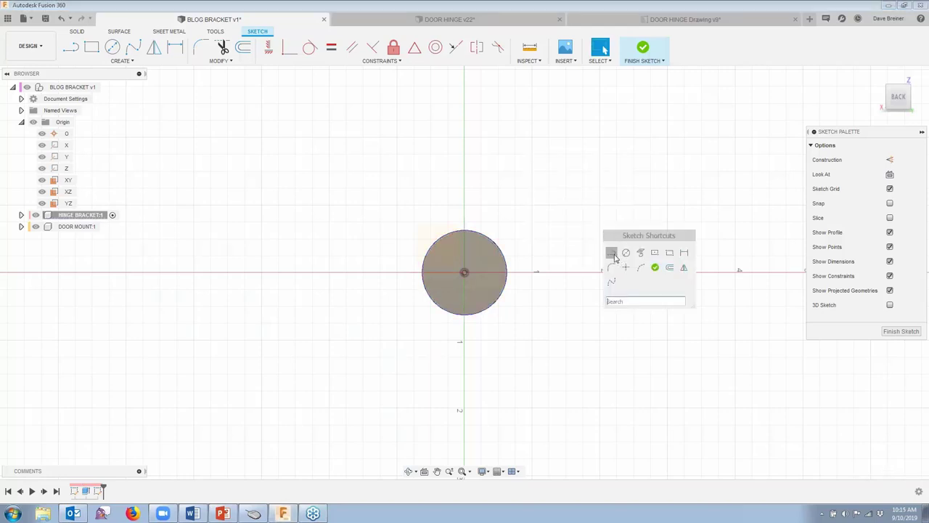
click(611, 252)
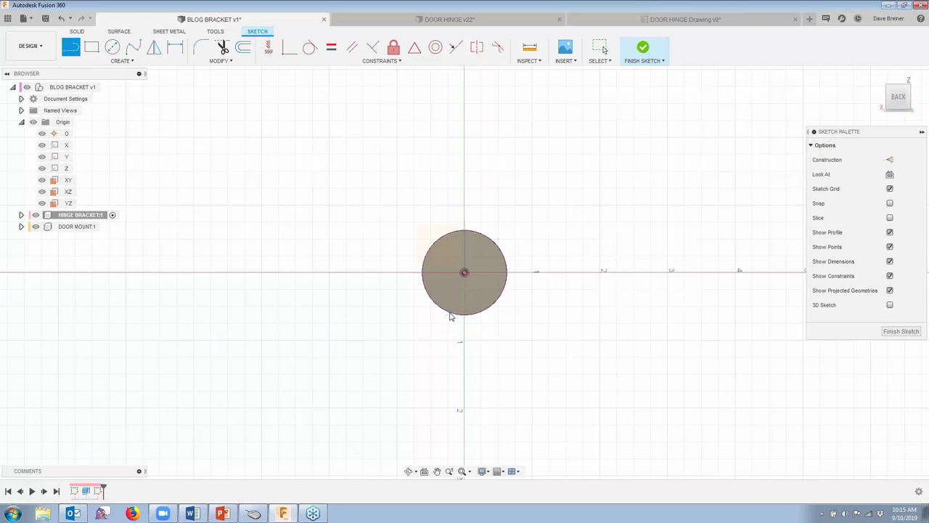
scroll(450, 316, up, 3)
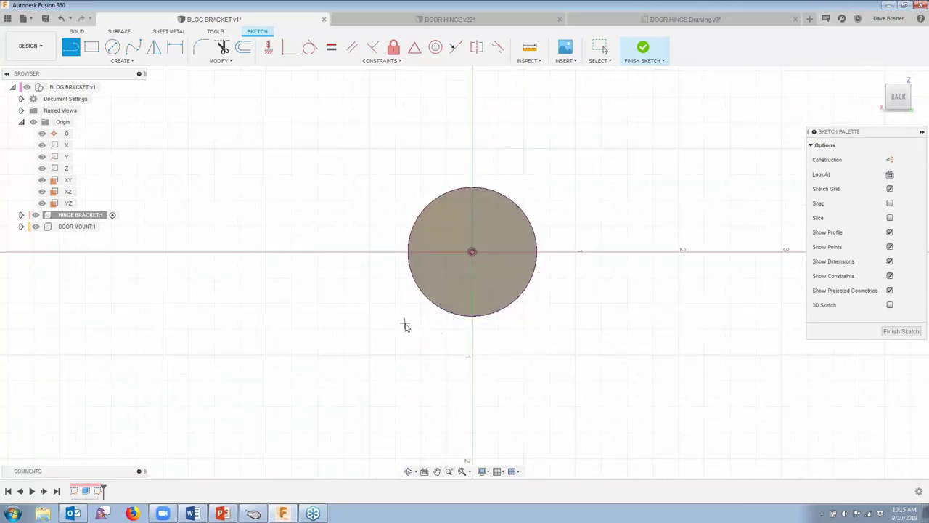
click(450, 315)
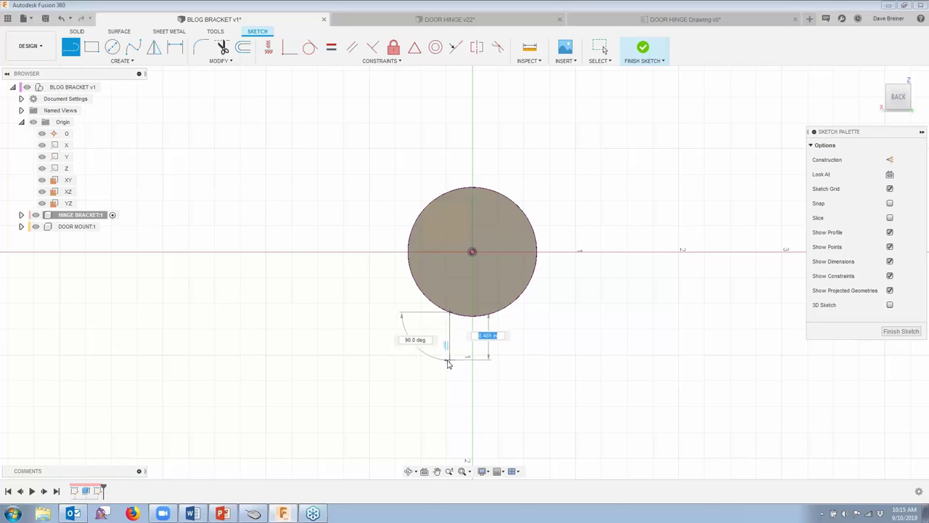
click(448, 360)
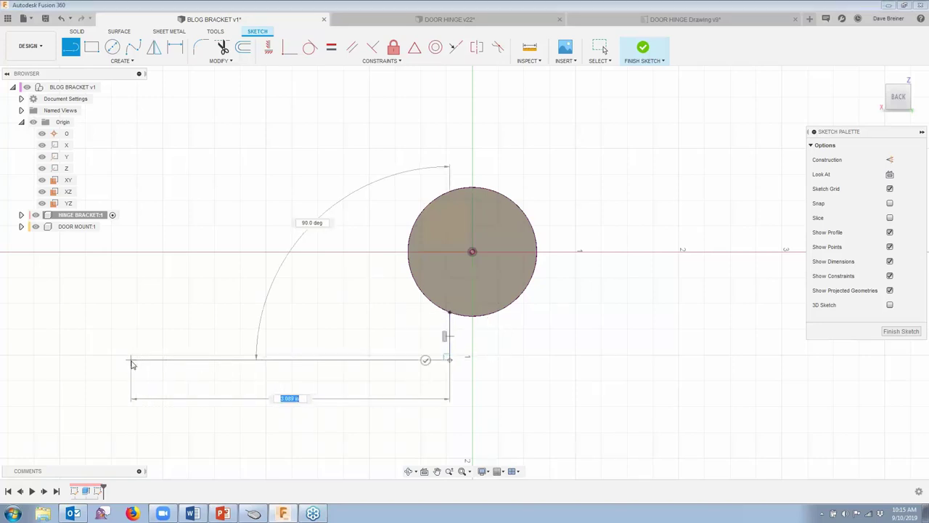
click(132, 360)
click(132, 393)
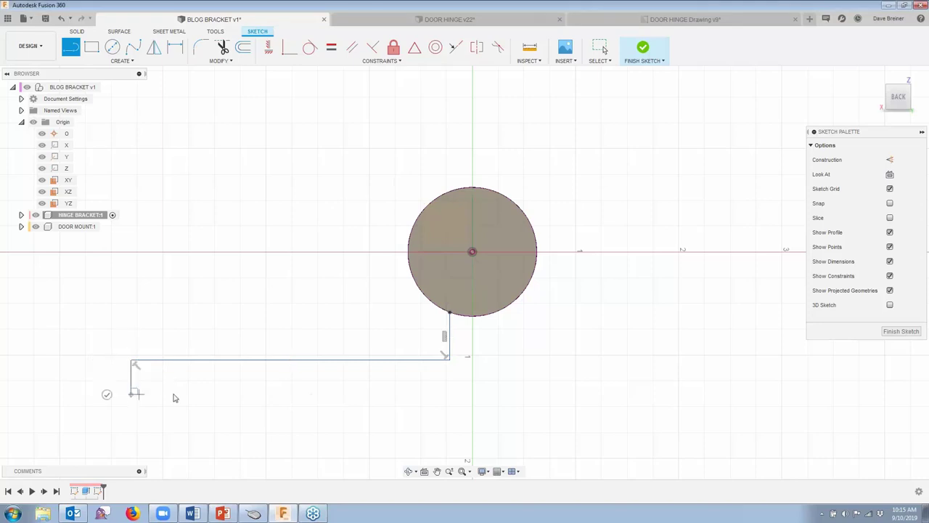
click(501, 394)
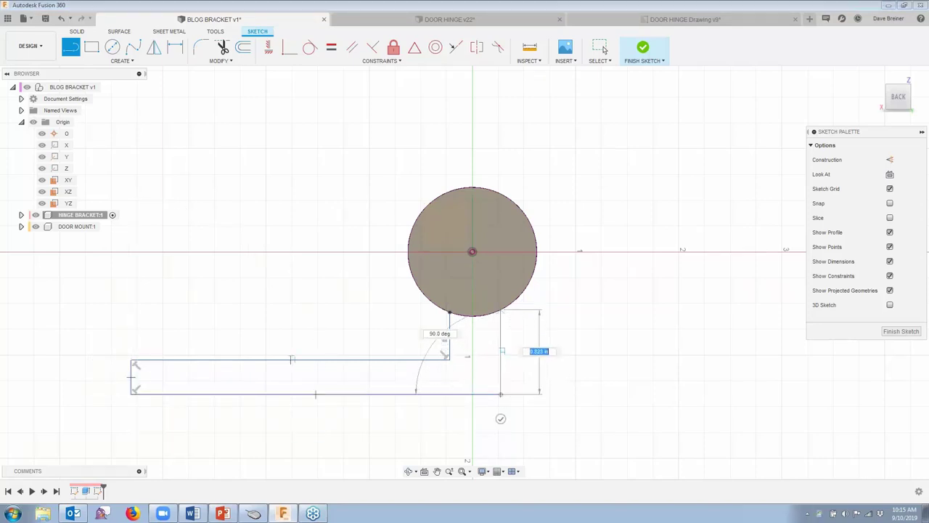
click(501, 311)
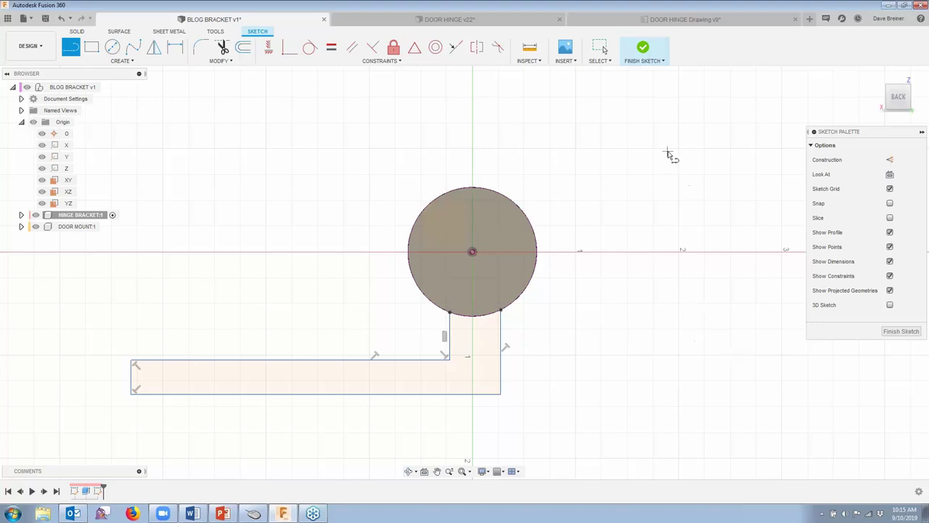
click(600, 47)
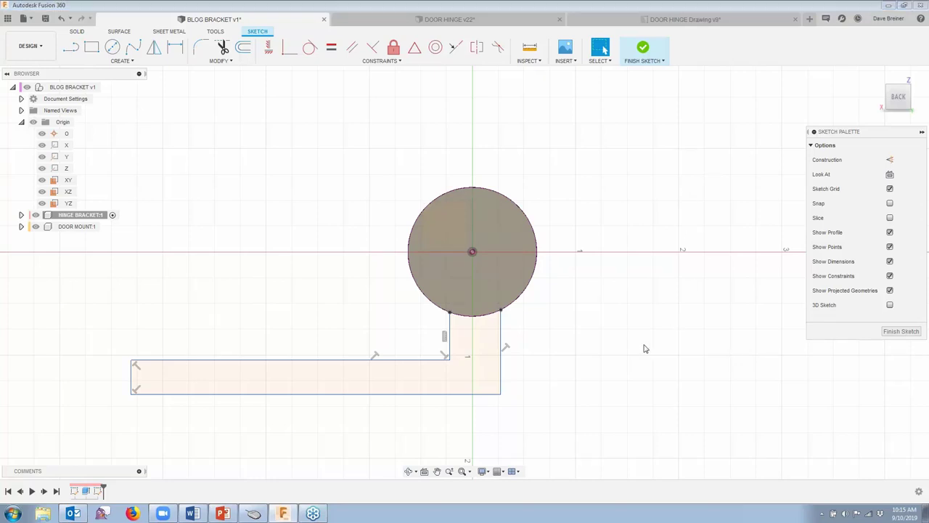
Project the YZ origin plane into the sketch as a vertical centre line with the projection link enabled.
key(s)
click(682, 368)
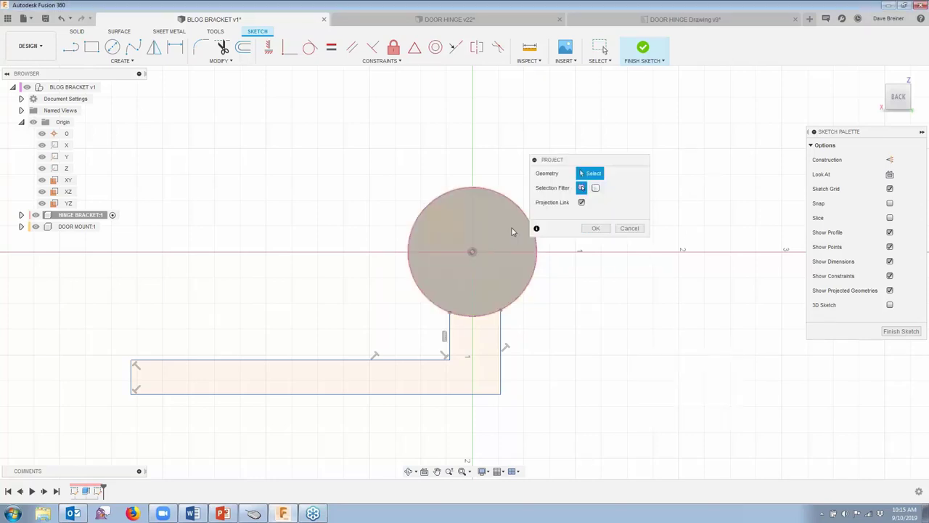
click(473, 228)
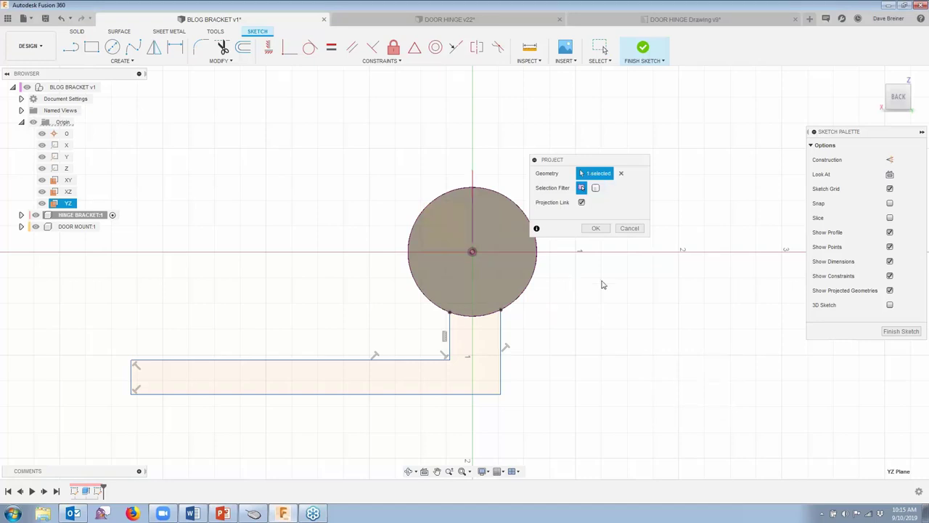
click(596, 229)
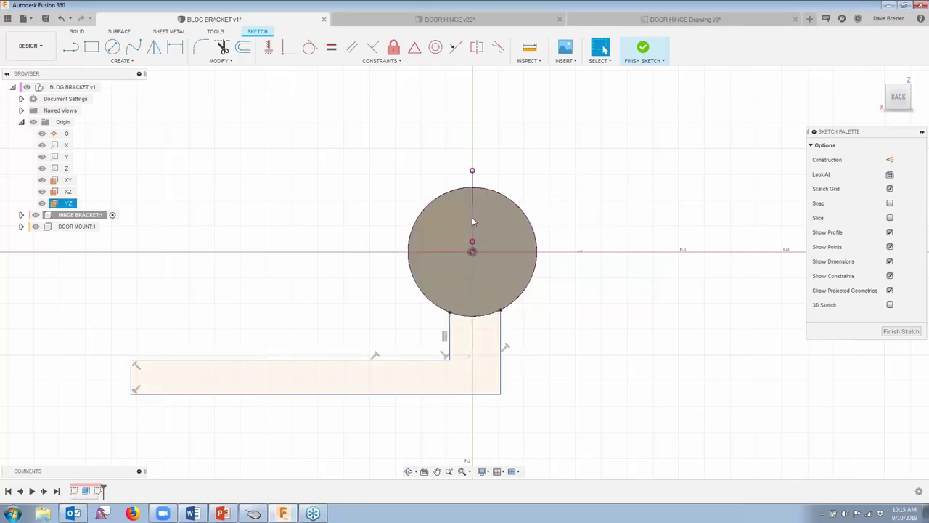
Make the neck's two vertical lines symmetric about the projected centre line and test the constraint by moving the neck's outer line.
click(475, 49)
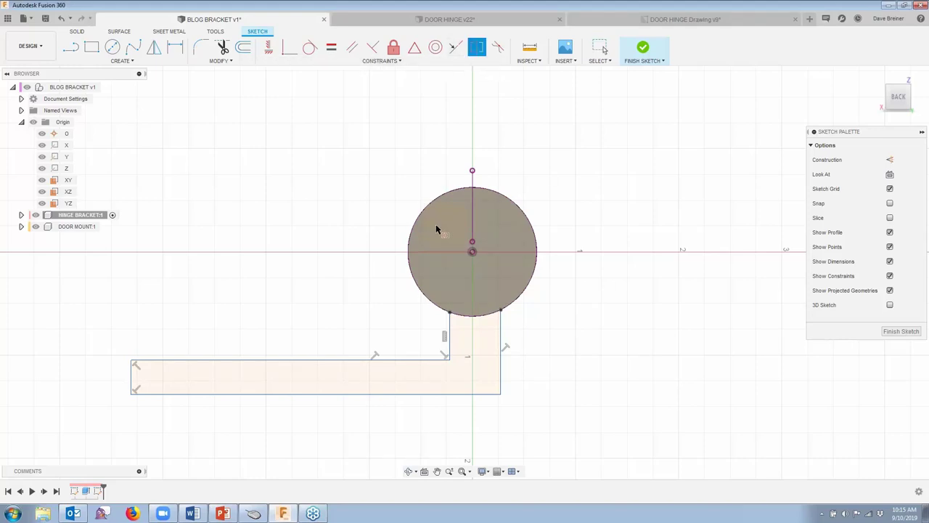
click(450, 333)
click(502, 338)
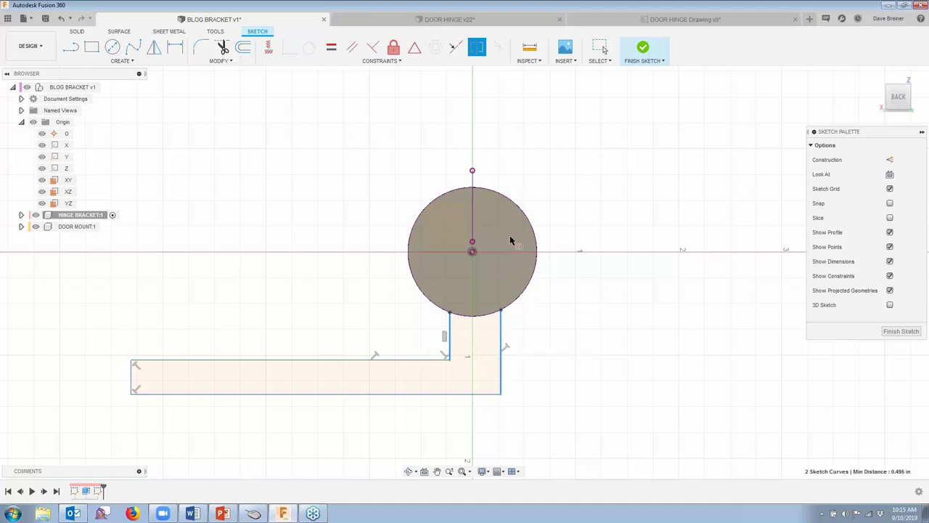
click(473, 209)
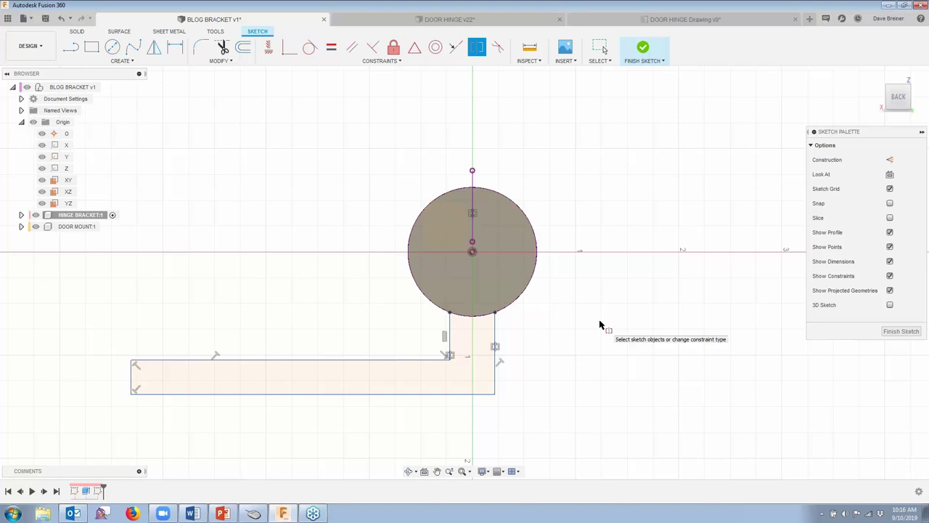
key(Escape)
mouse_move(496, 335)
mouse_down()
mouse_move(507, 341)
mouse_move(498, 342)
mouse_up()
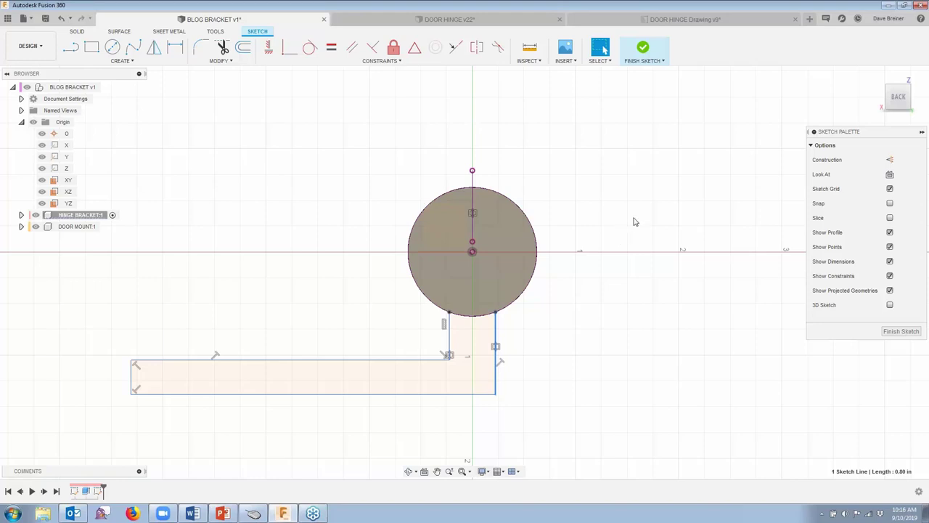
key(s)
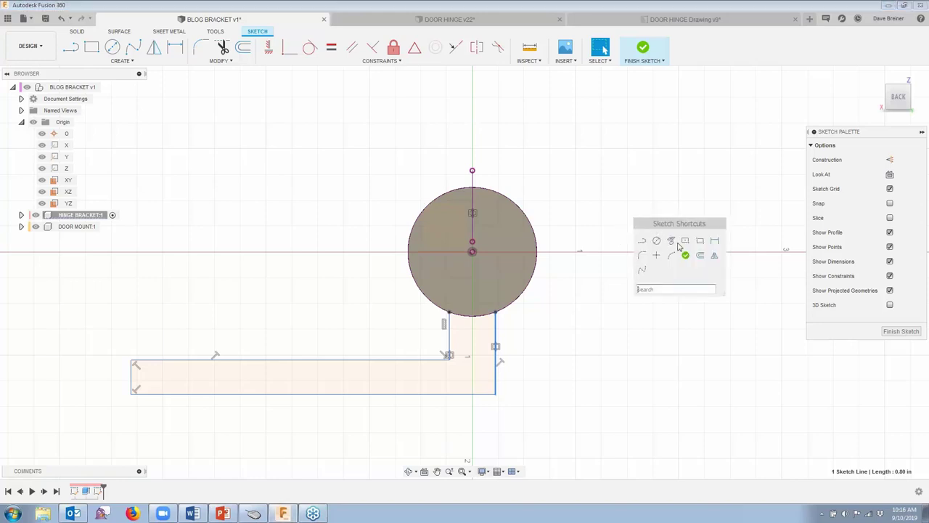
click(715, 242)
click(496, 330)
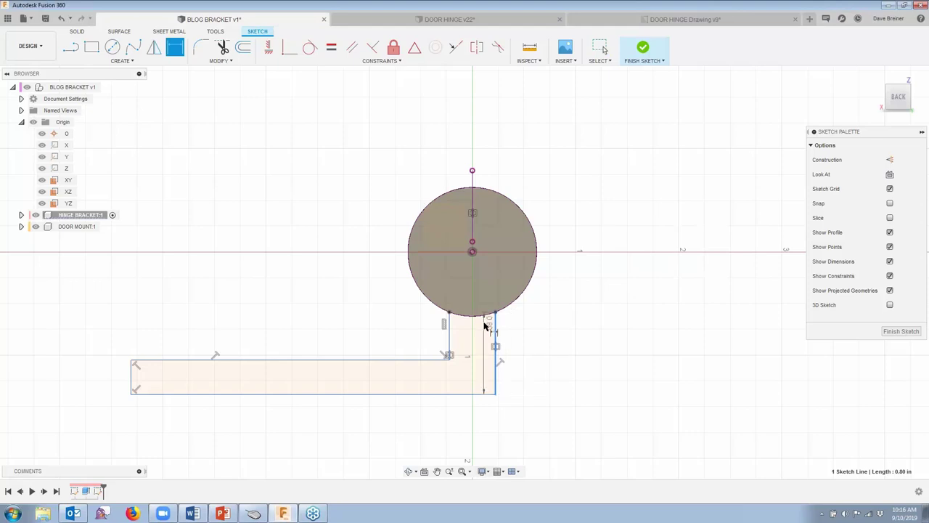
key(Escape)
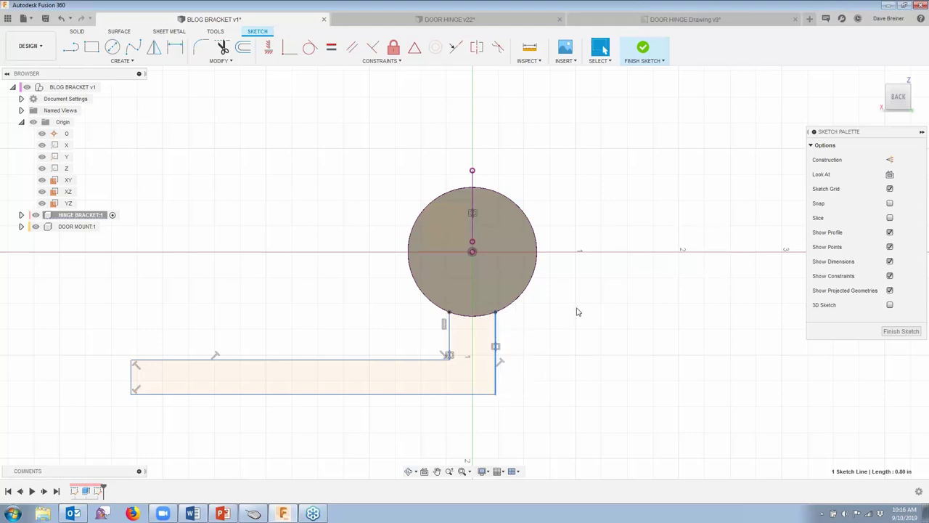
click(578, 312)
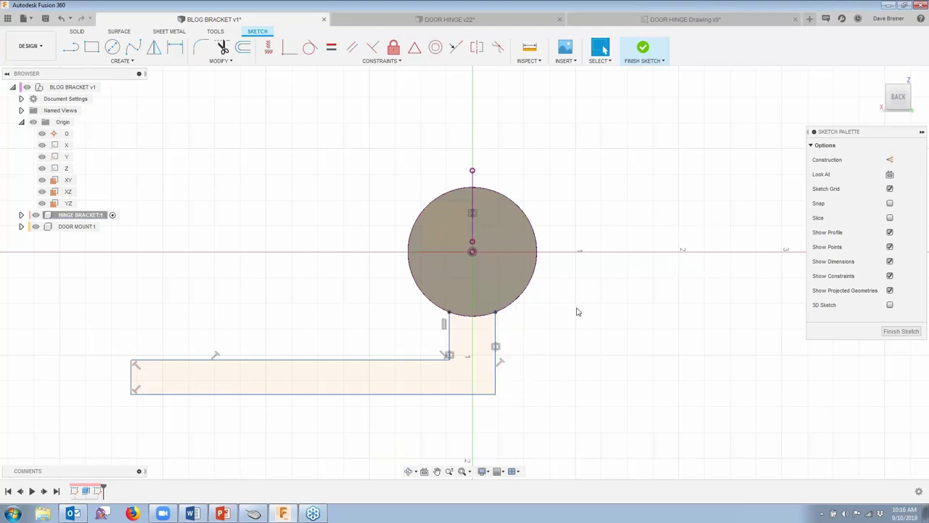
click(496, 333)
Dimension the width between the neck's two vertical lines and set it to 0.3125 in.
key(s)
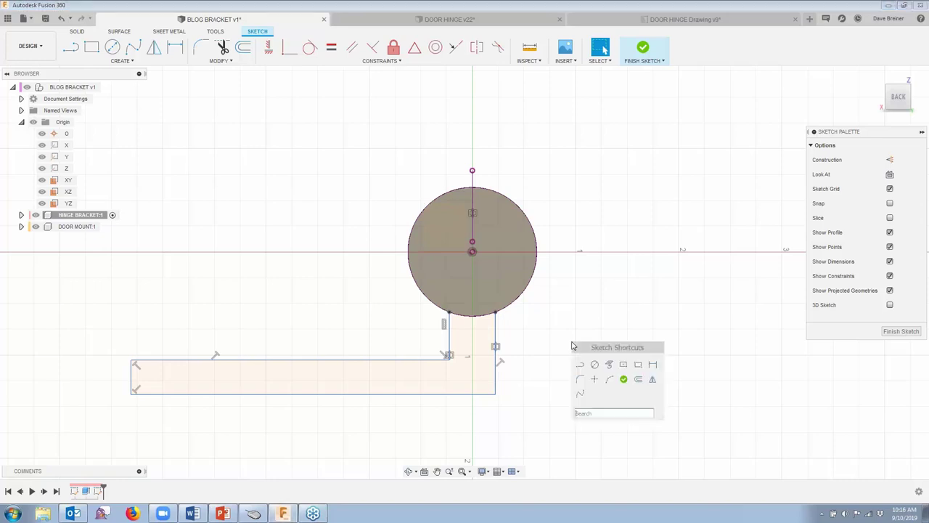
click(653, 368)
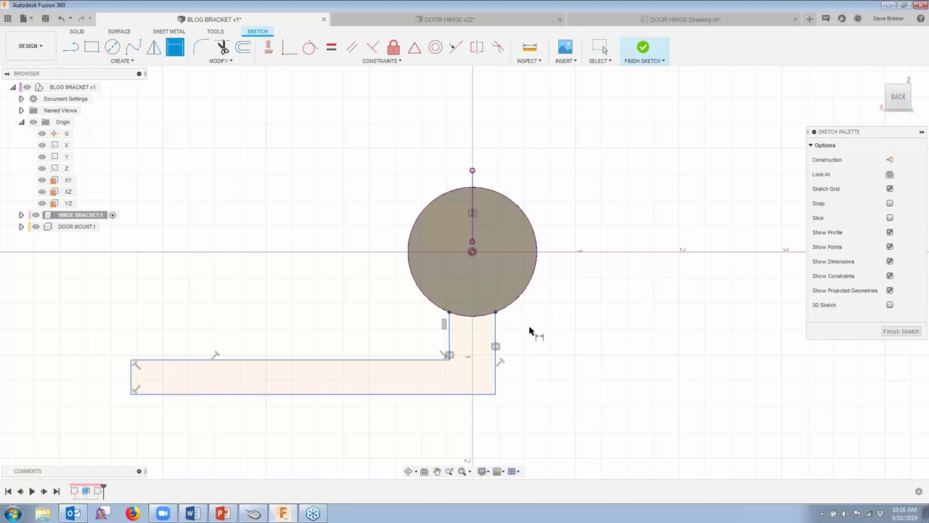
click(449, 335)
click(495, 336)
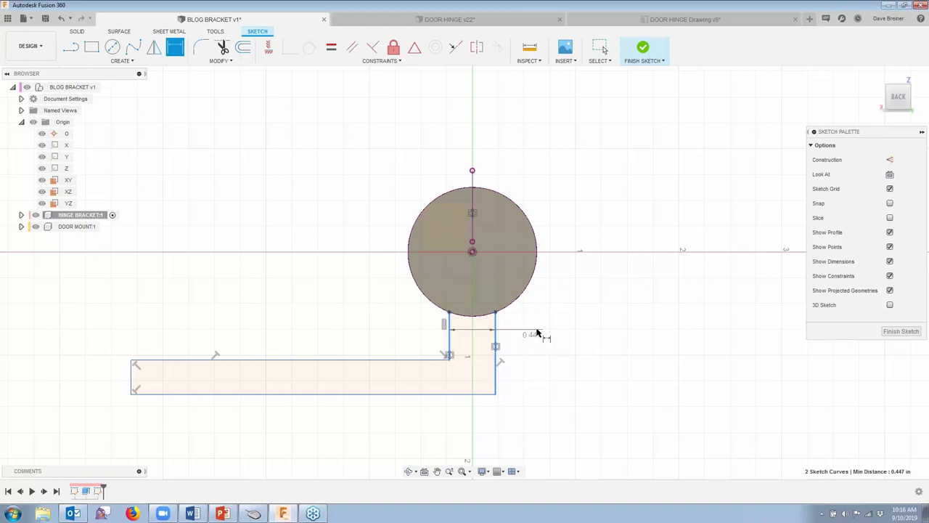
click(529, 330)
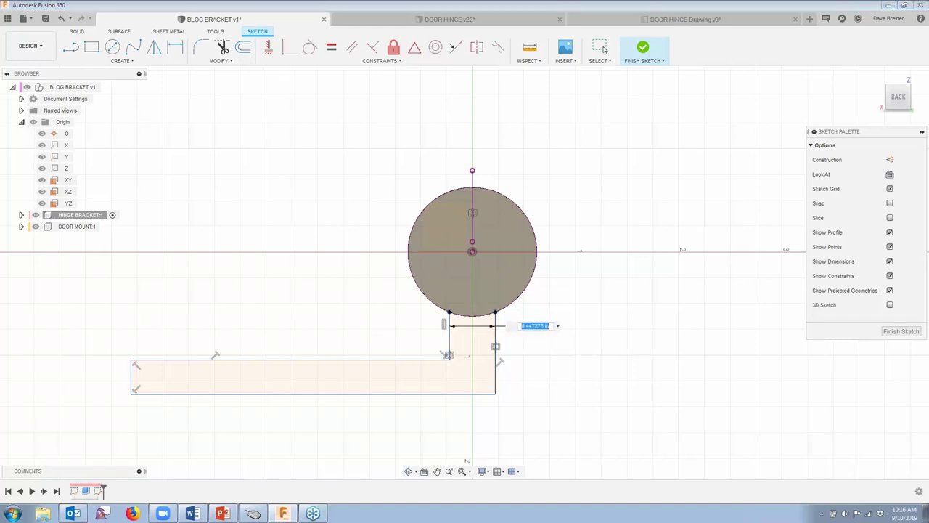
text(3125)
key(Return)
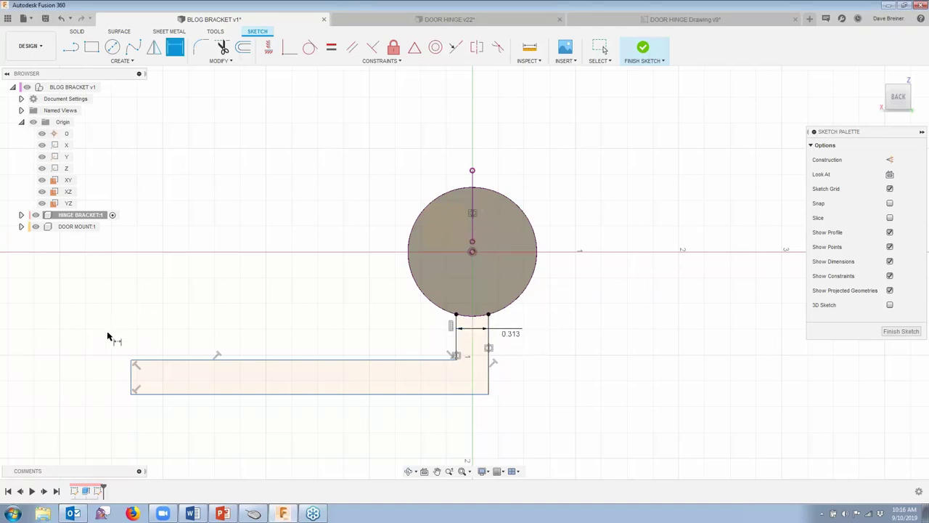
Dimension the short vertical line at the arm's free end and set the arm thickness to 0.375 in.
click(131, 376)
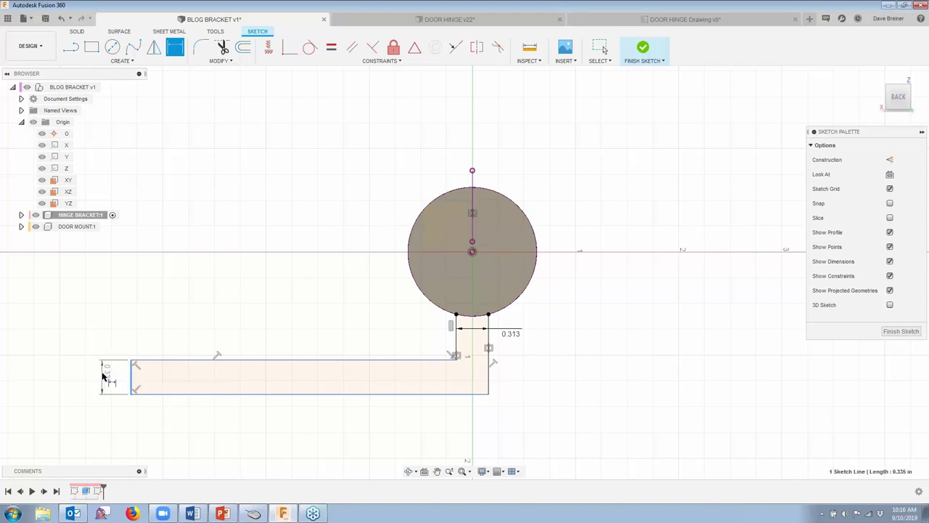
click(105, 372)
text(3)
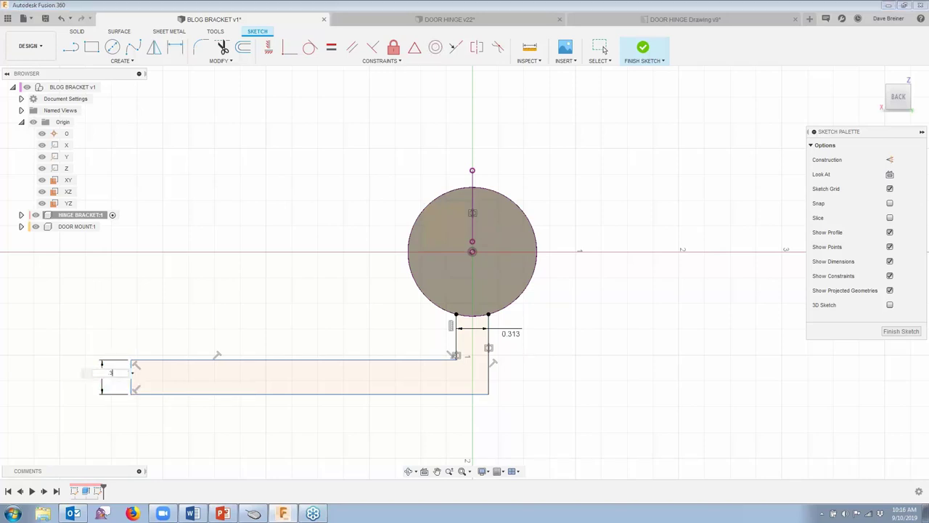
text(75)
key(Return)
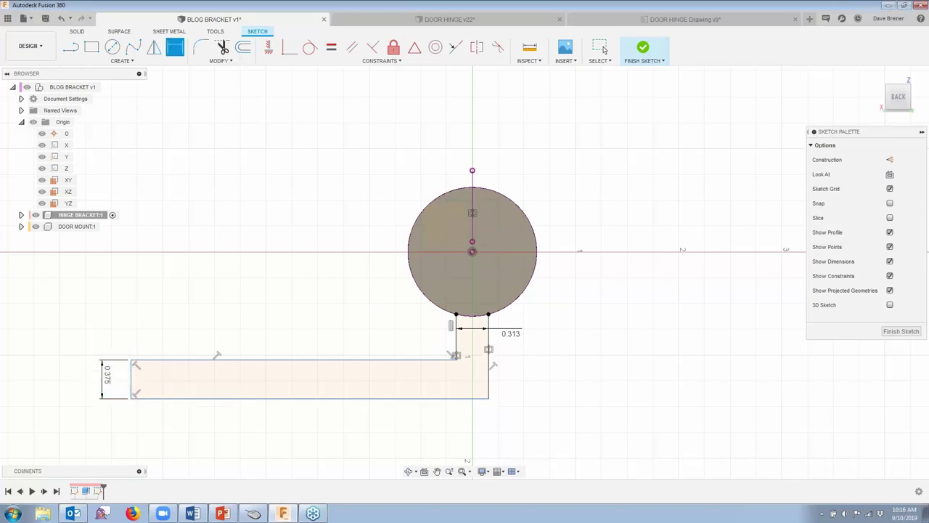
Dimension the vertical distance from the circle's centre to the arm's bottom line and set it to 1.75 in.
click(472, 252)
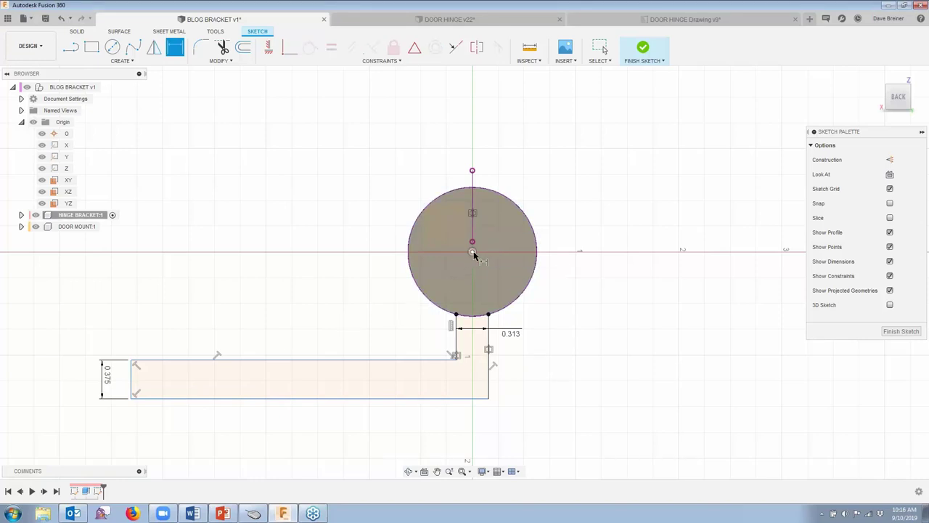
shift+click(481, 399)
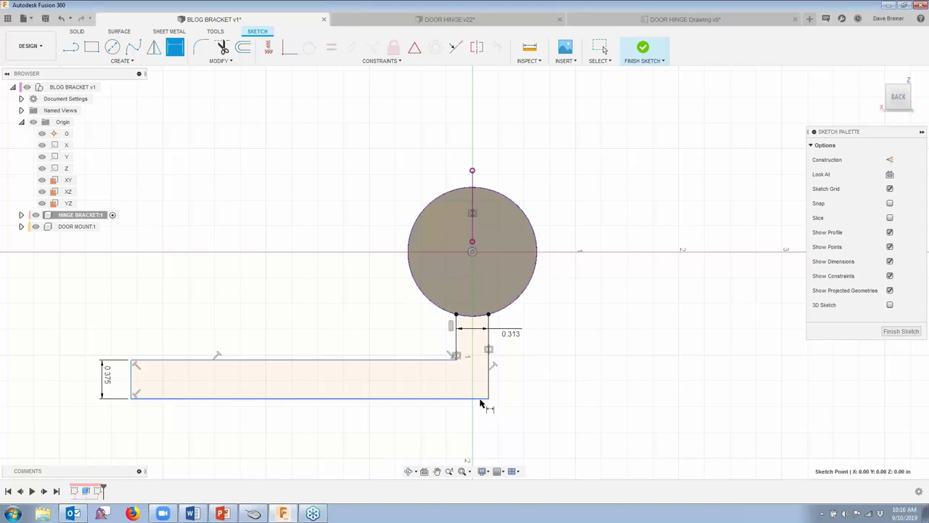
key(d)
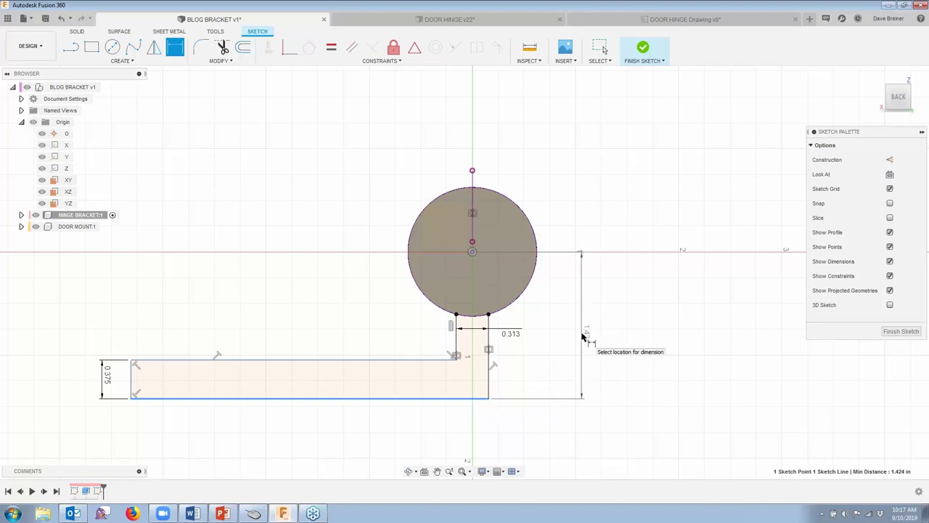
click(583, 336)
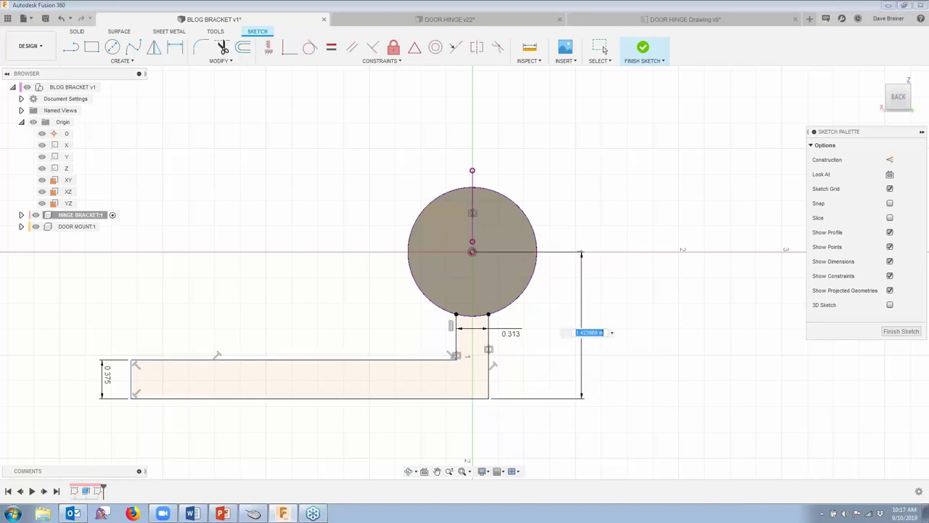
text(1.75)
key(Return)
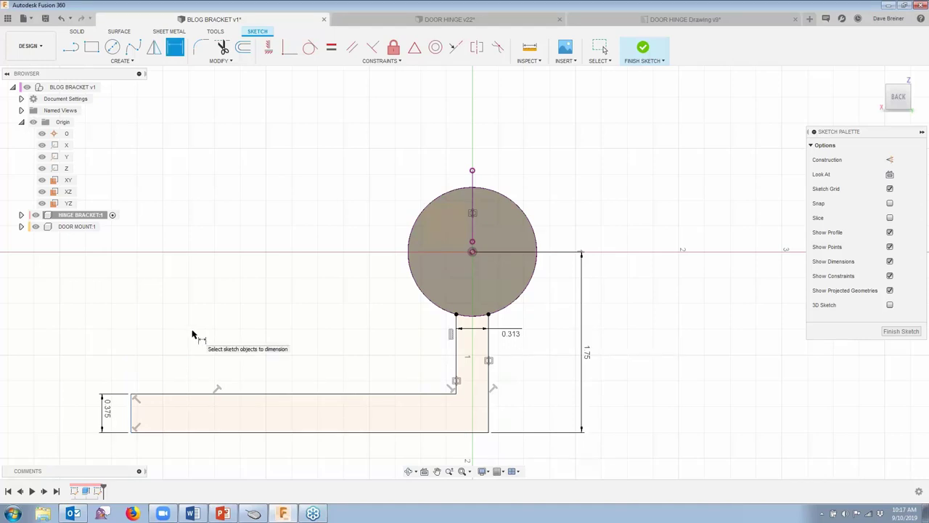
Dimension the horizontal distance from the circle's centre to the arm's free end, set it to 3.125 in, and finish the sketch.
middle_drag(632, 406, 647, 352)
scroll(647, 353, down, 1)
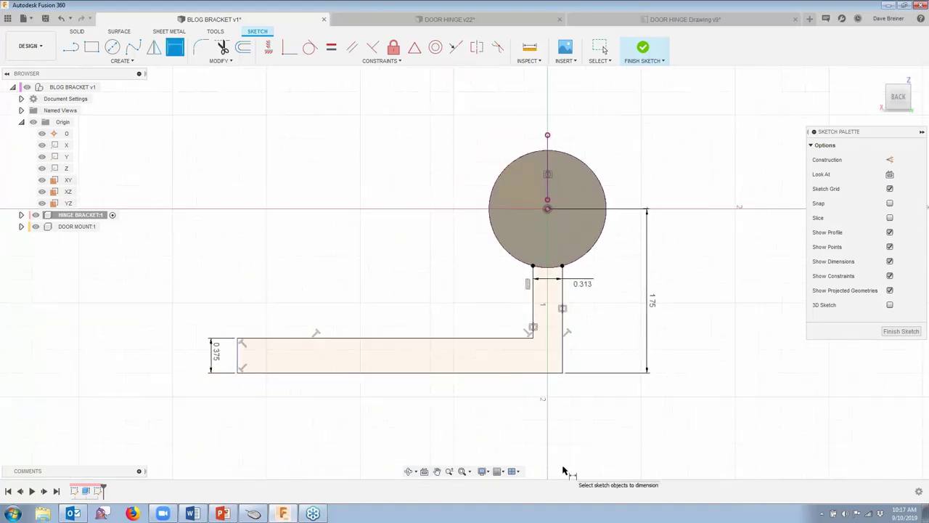
click(548, 210)
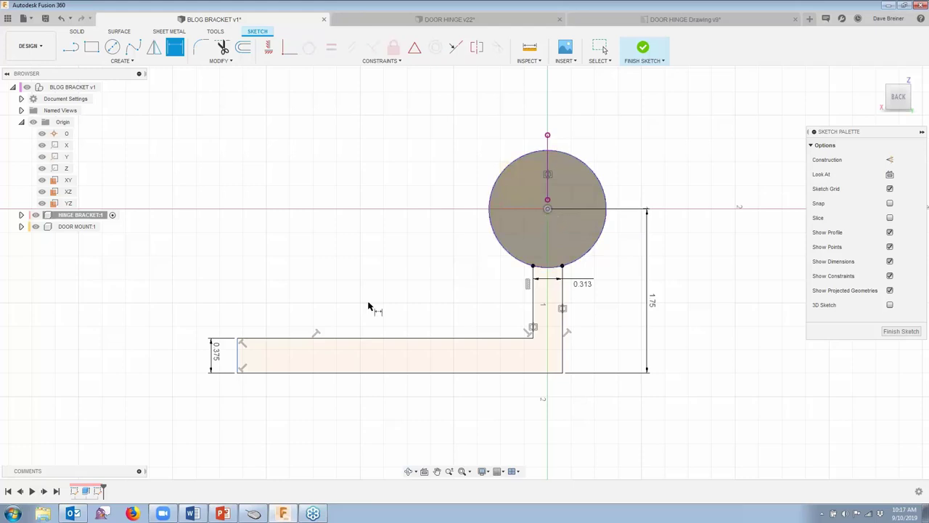
click(237, 363)
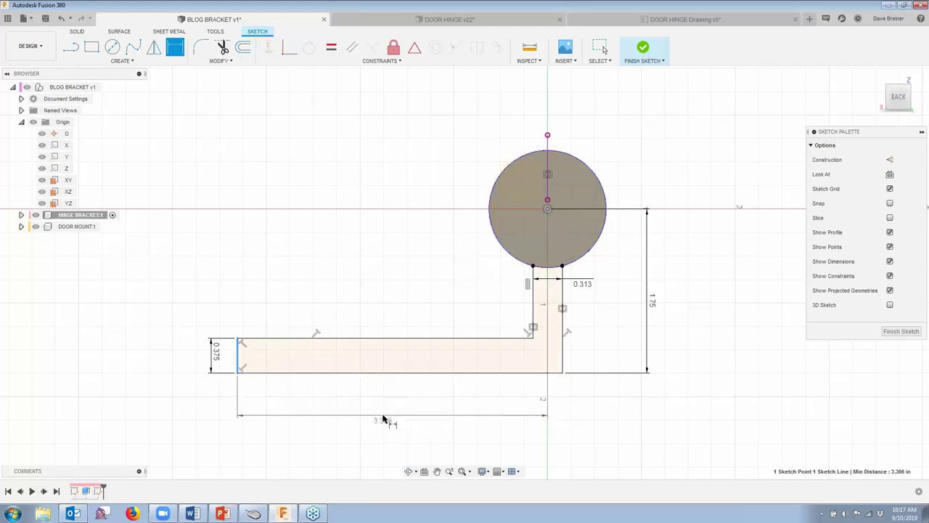
click(383, 416)
text(3)
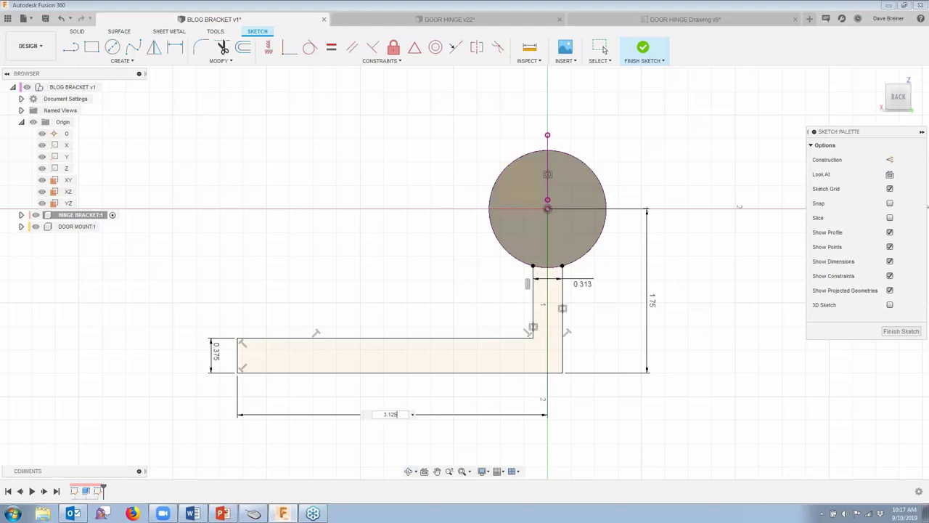
text(.125)
key(Return)
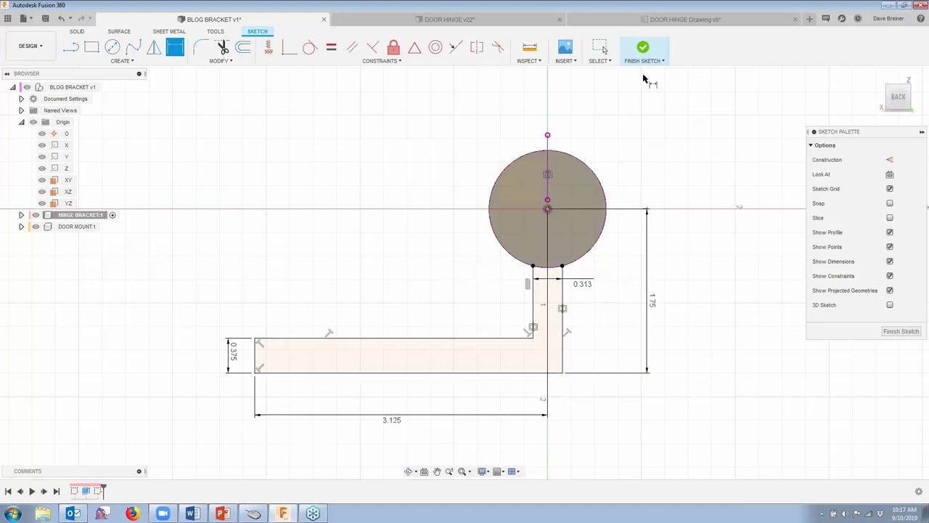
click(644, 48)
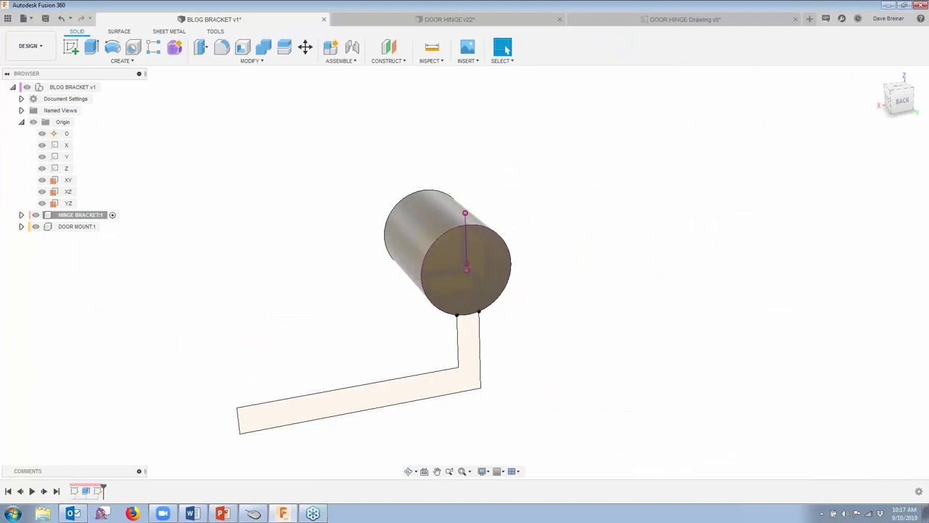
Extrude the L-shaped arm profile one-sided by -1.625 in along the barrel, using the Join operation.
key(s)
click(689, 191)
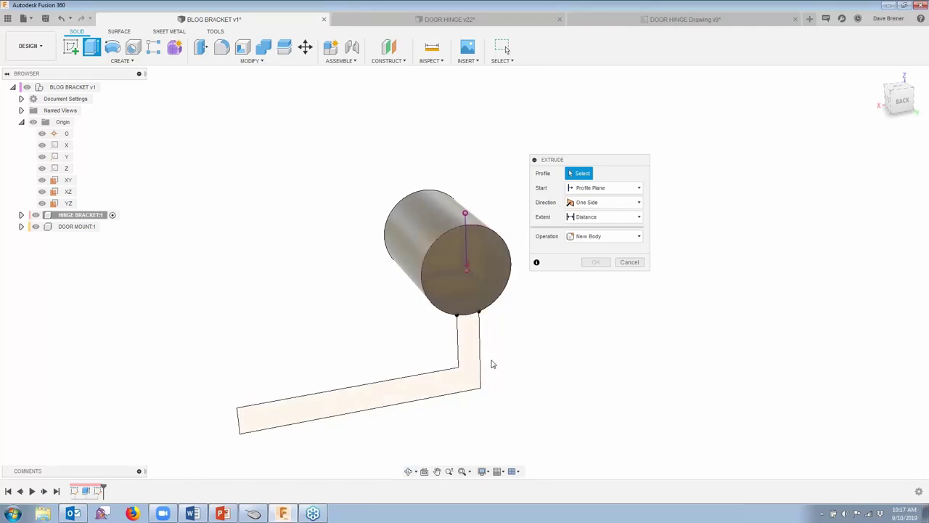
click(470, 370)
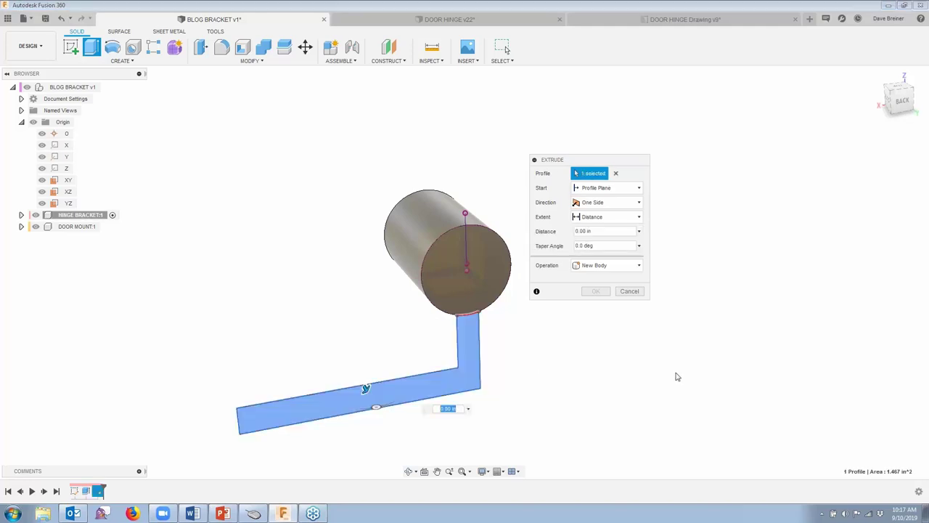
shift+middle_drag(675, 376, 676, 376)
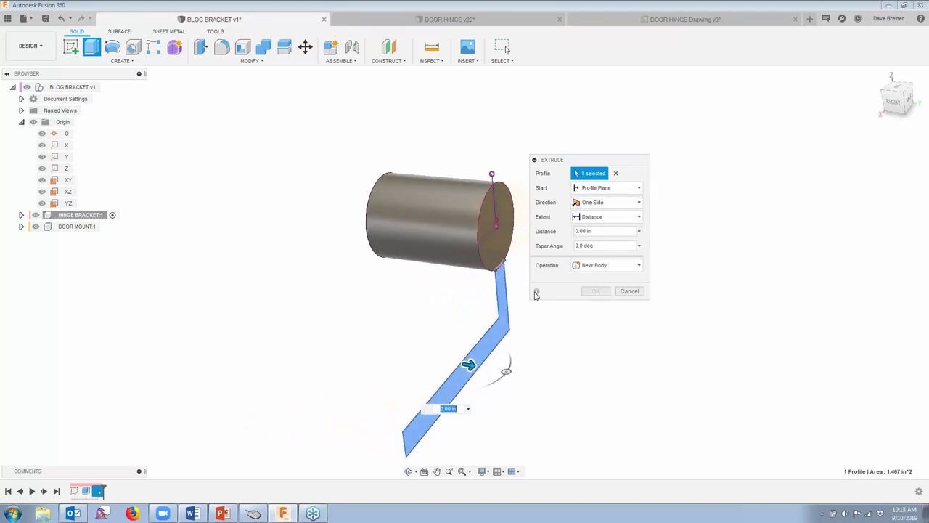
click(614, 202)
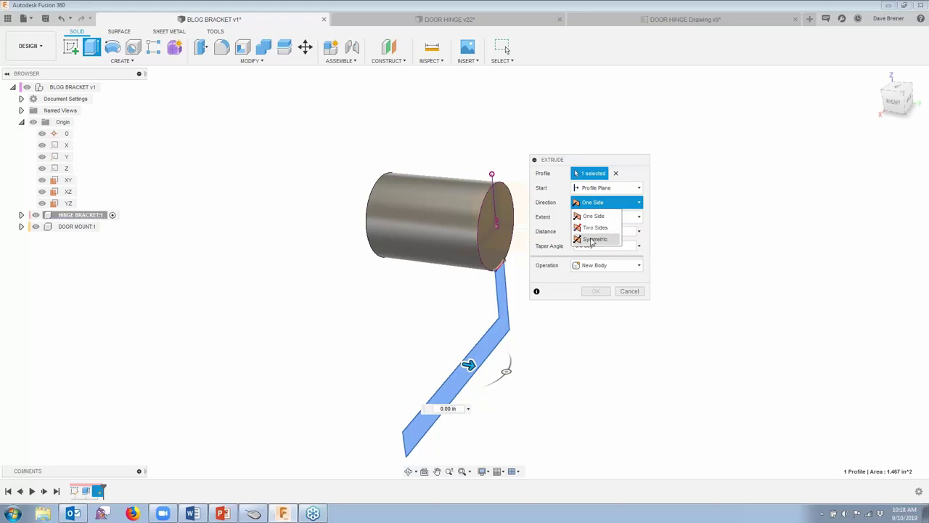
click(673, 239)
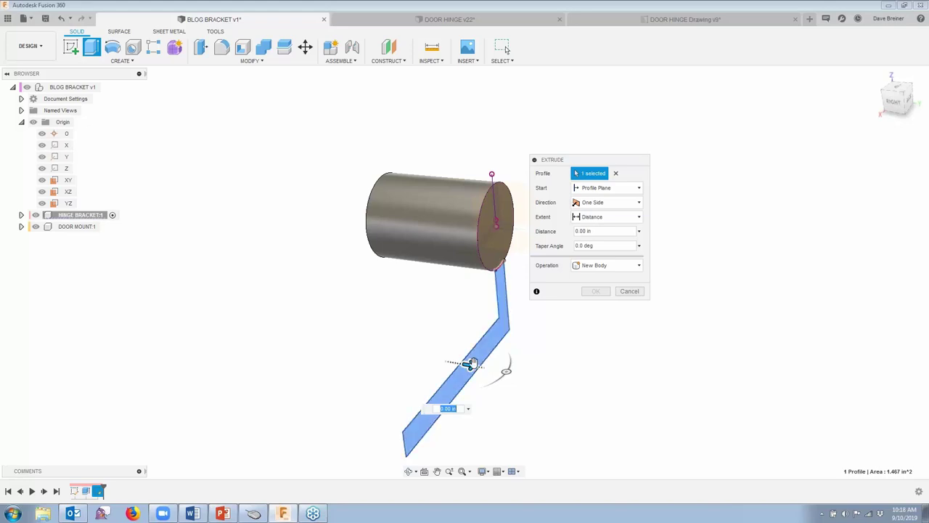
drag(470, 365, 420, 363)
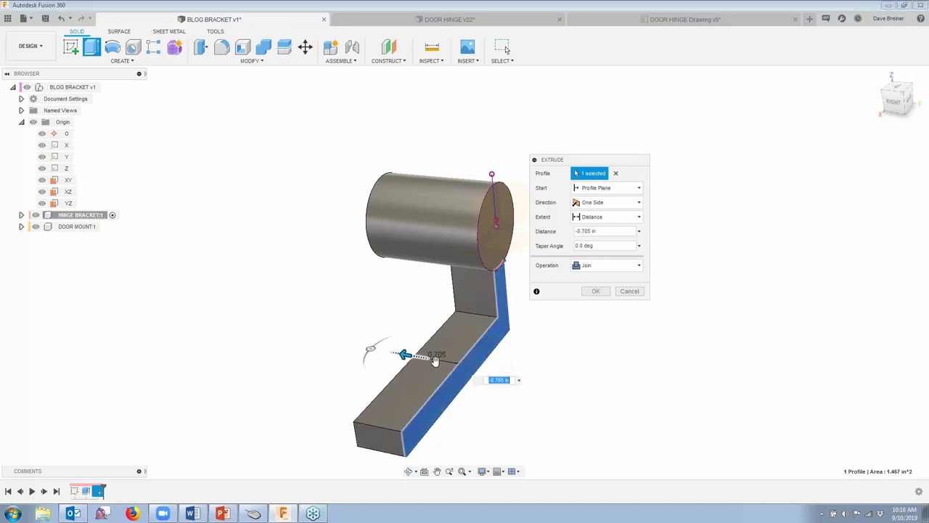
click(608, 230)
text(-1.625)
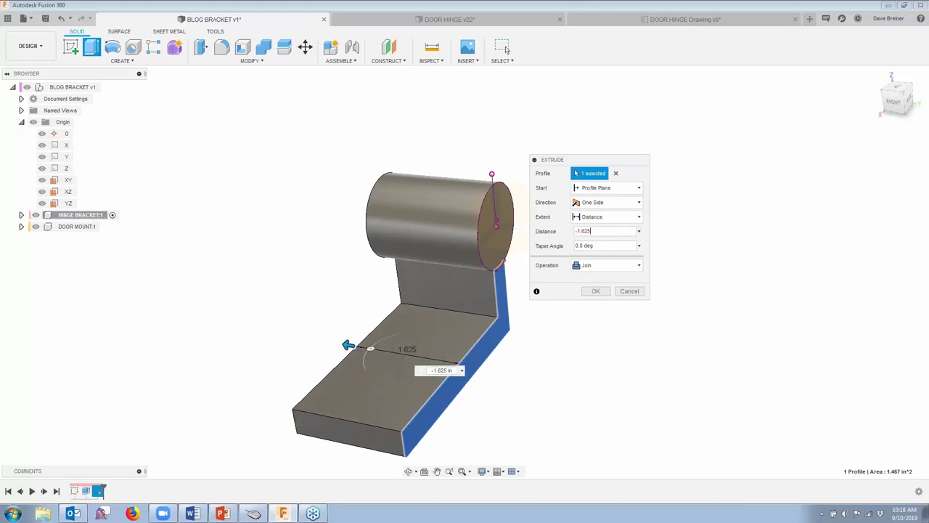
click(640, 266)
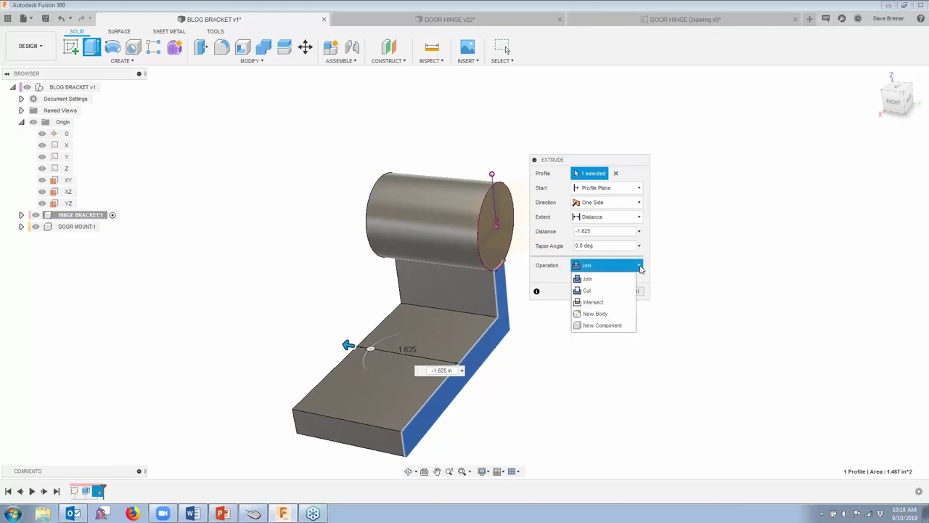
click(598, 269)
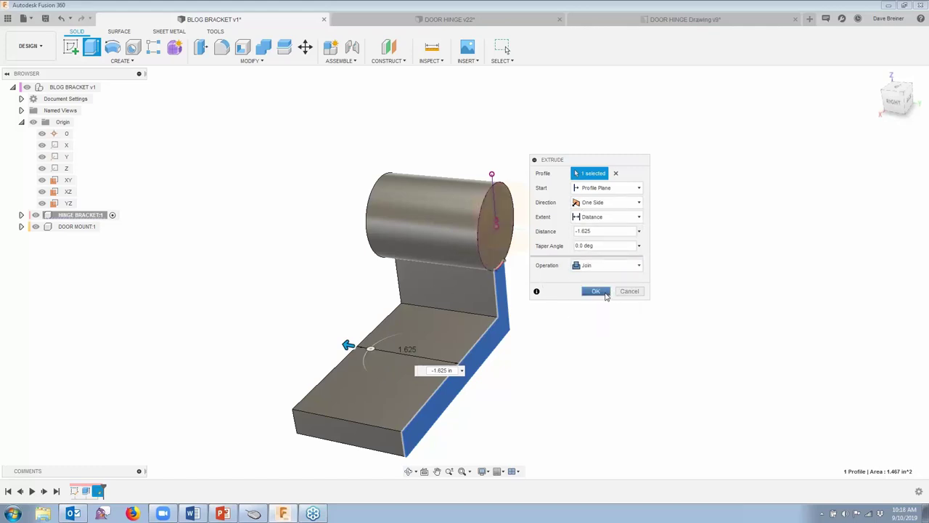
click(595, 291)
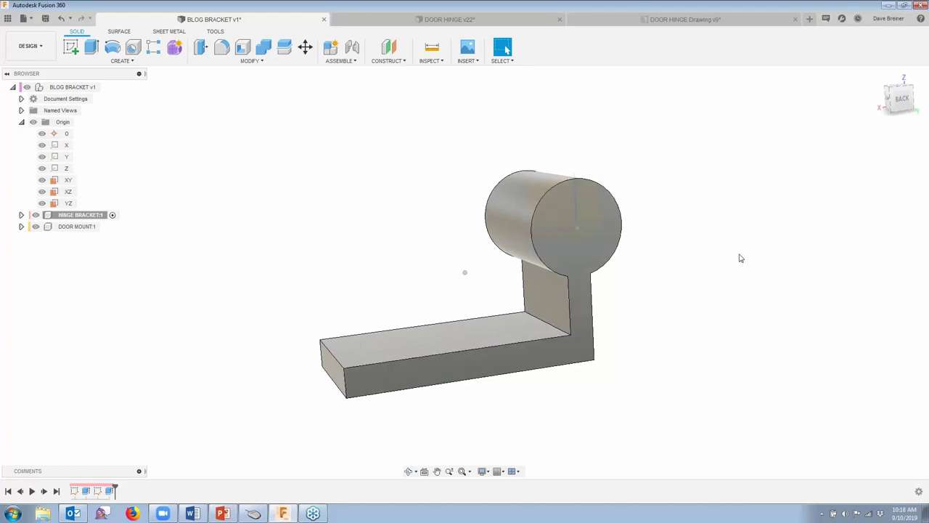
Start a sketch on the bracket's end face and project the barrel's circular edge and the upper corner of the arm's free end.
key(s)
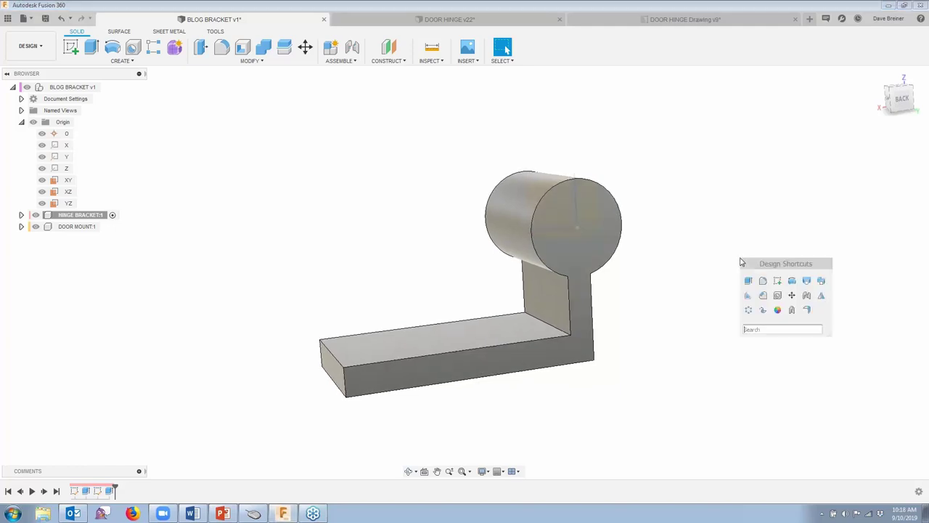
click(776, 278)
click(570, 261)
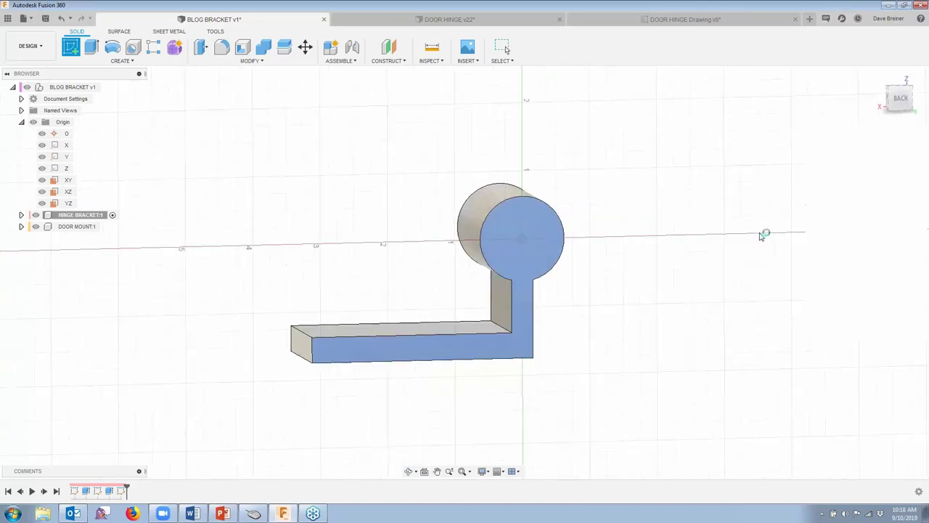
key(s)
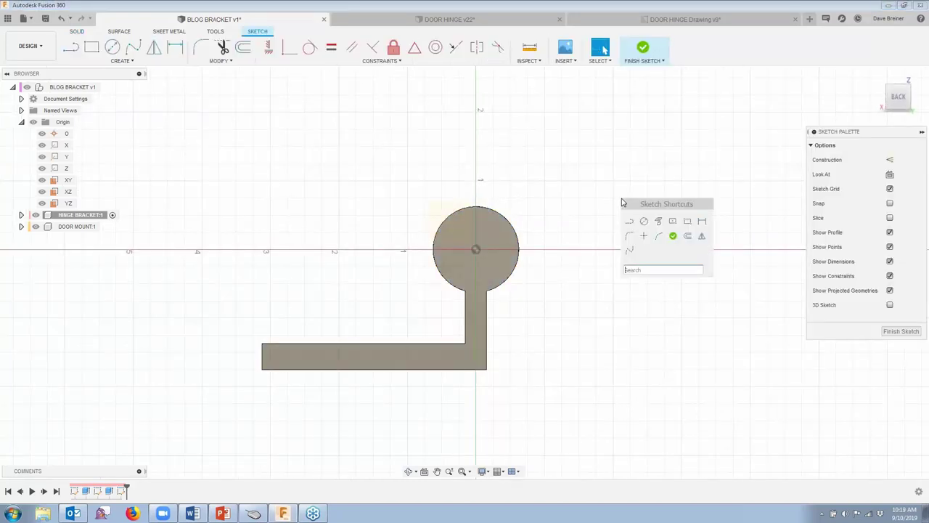
click(657, 222)
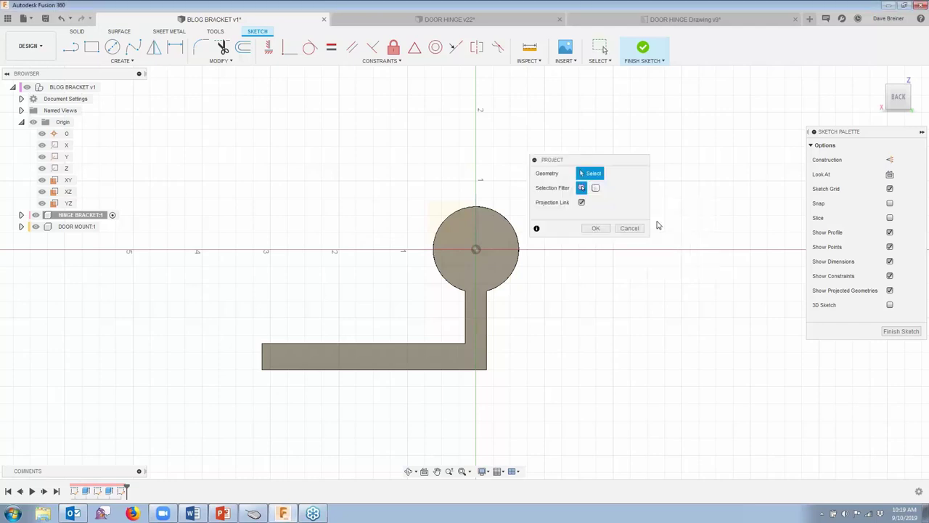
click(434, 246)
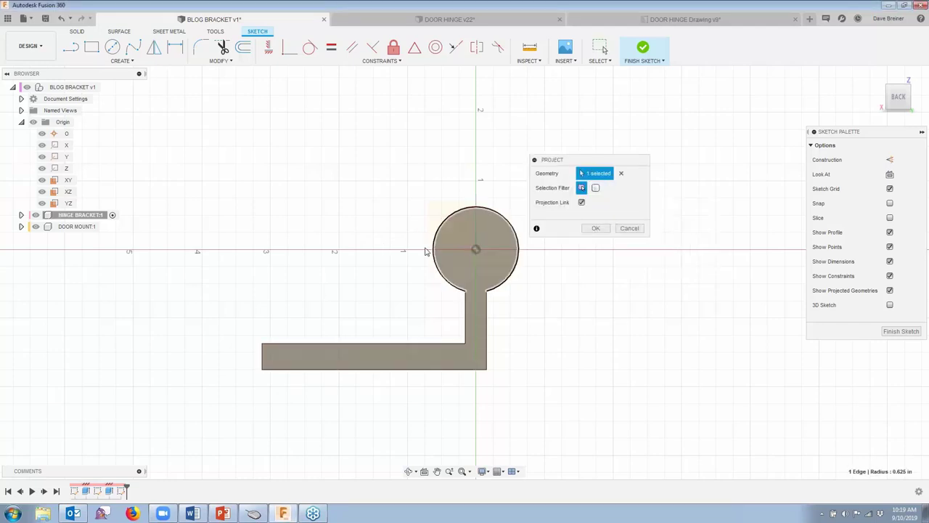
click(262, 343)
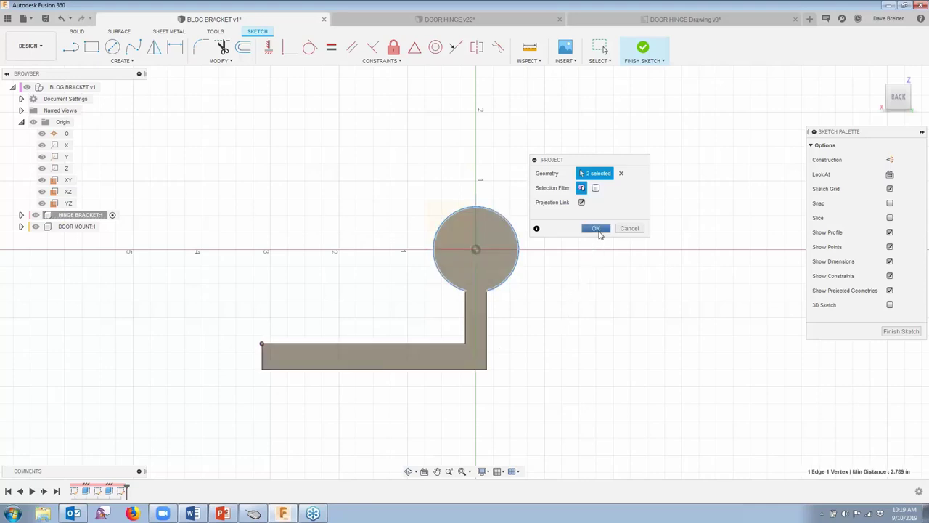
click(596, 229)
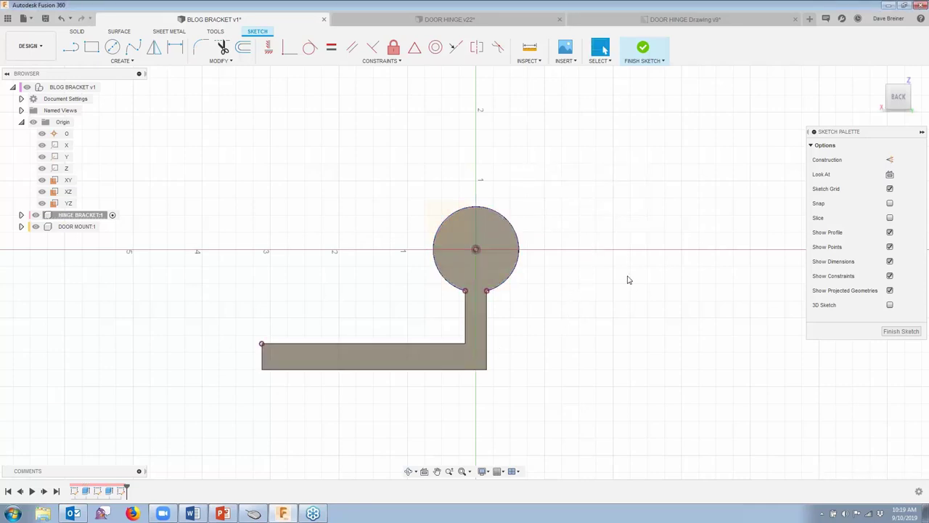
Draw a sloped line about 2.91 in long from the projected arm corner to the barrel circle's arm-facing side.
key(s)
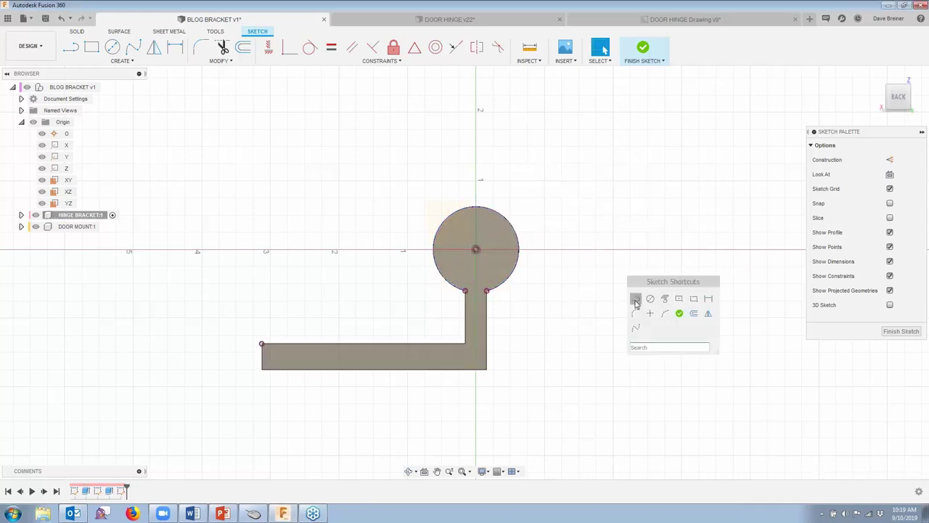
click(634, 298)
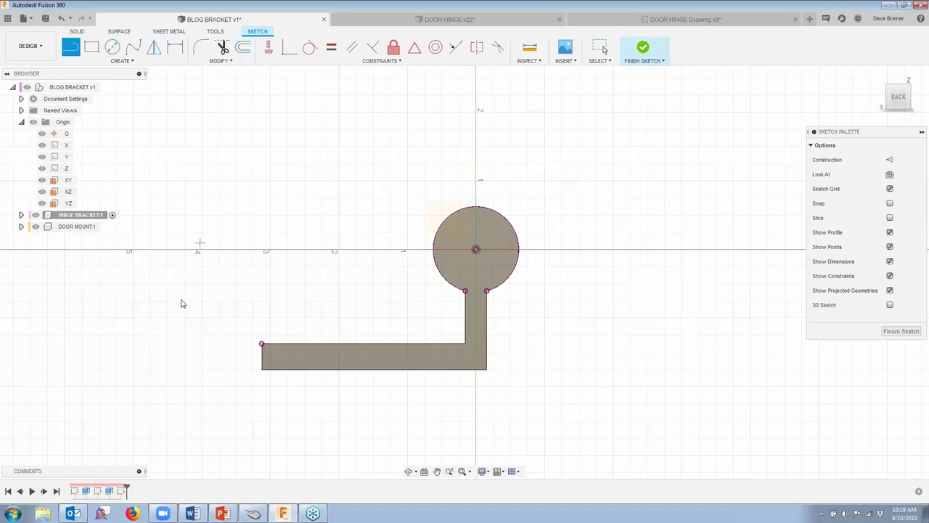
click(262, 343)
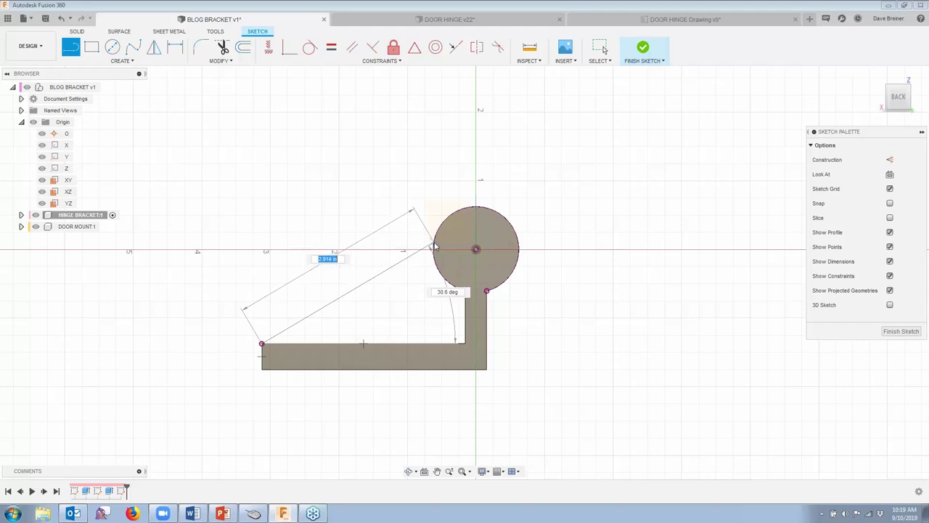
double_click(434, 246)
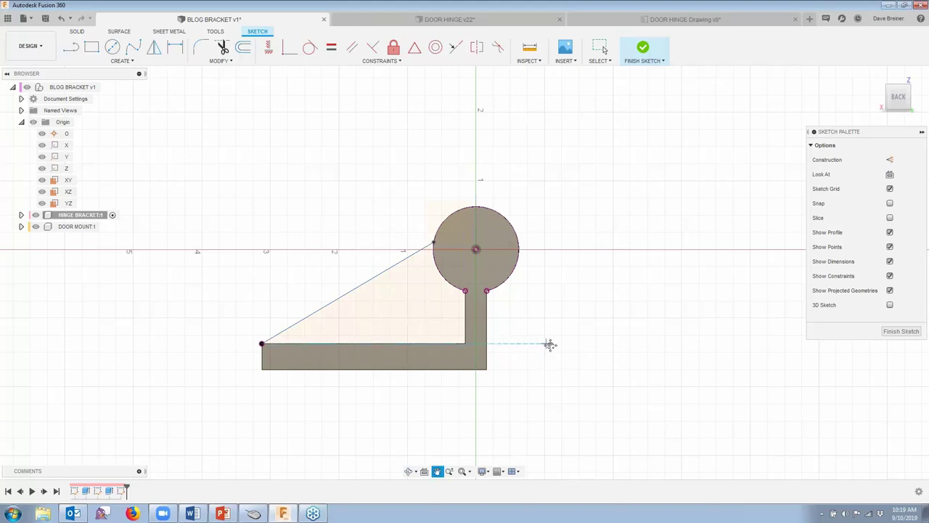
middle_drag(549, 344, 616, 332)
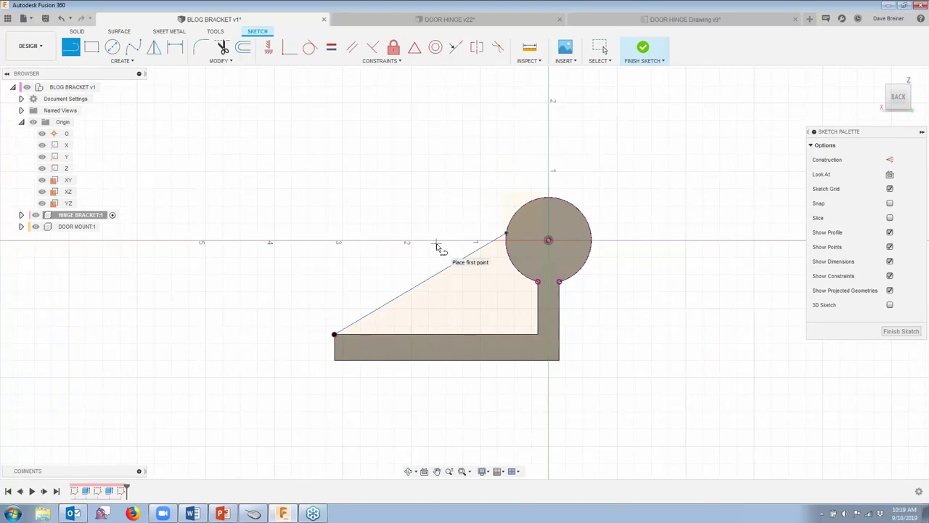
key(Escape)
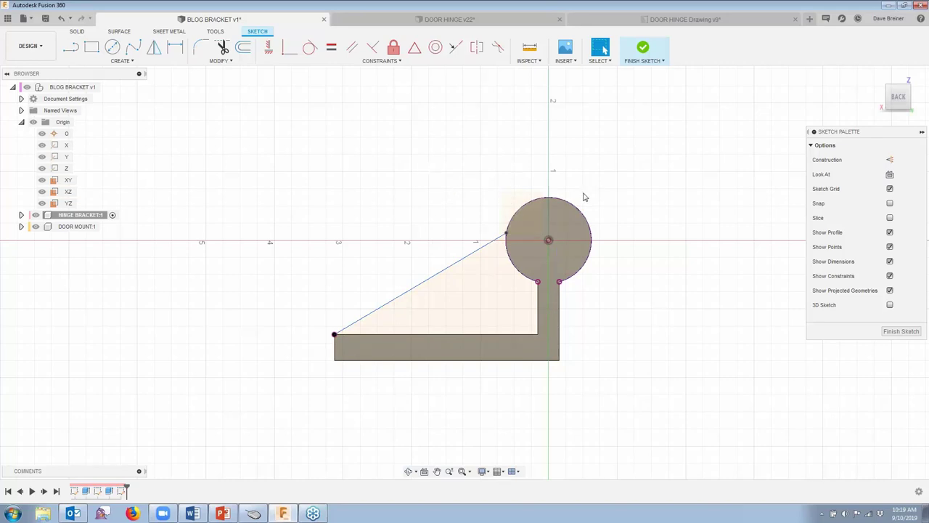
Make the sloped line tangent to the projected barrel circle and finish the sketch.
click(308, 48)
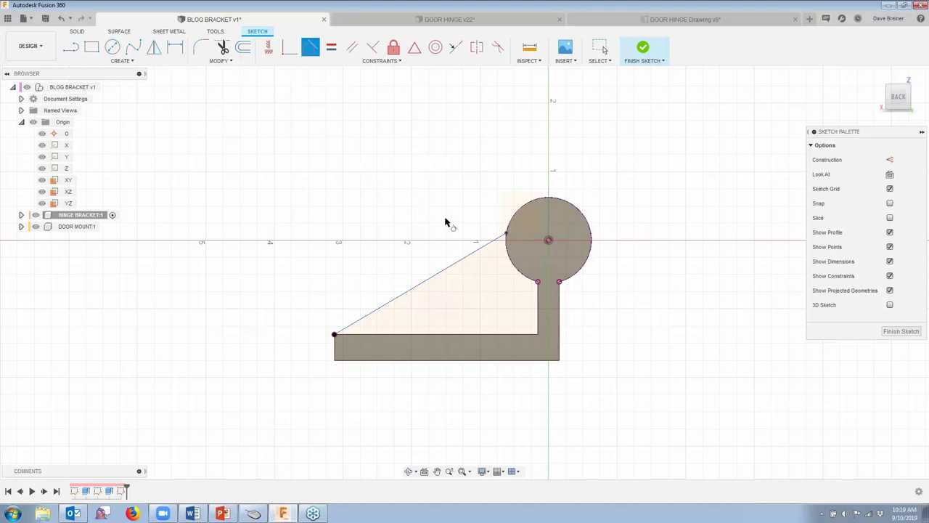
click(480, 250)
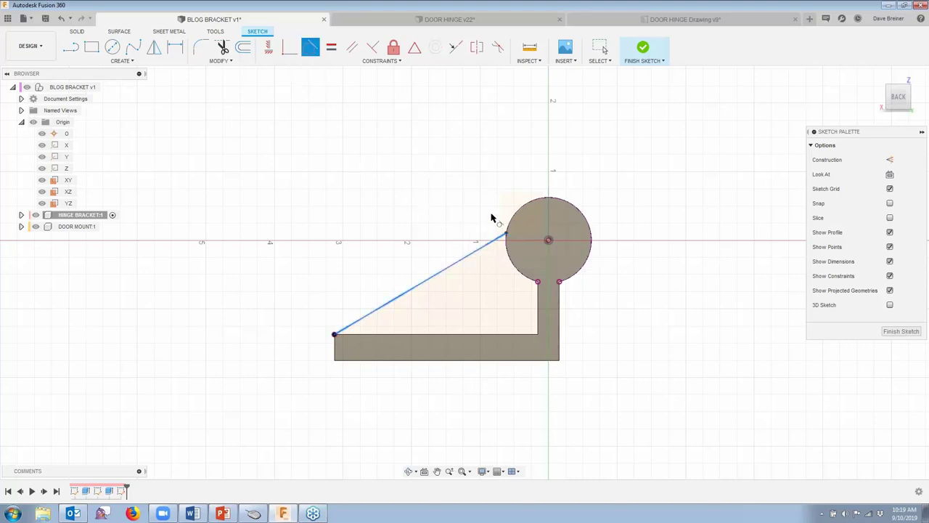
click(526, 205)
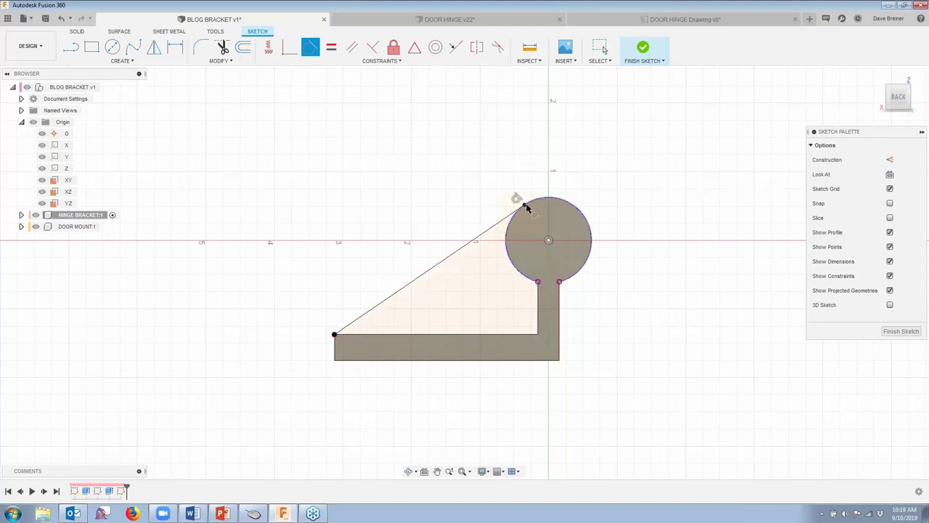
scroll(525, 208, up, 3)
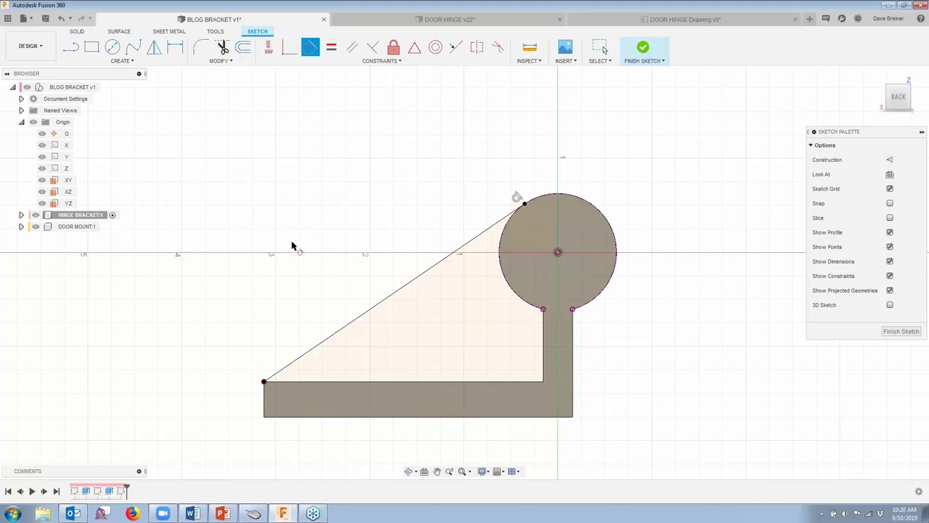
click(298, 358)
scroll(664, 150, down, 3)
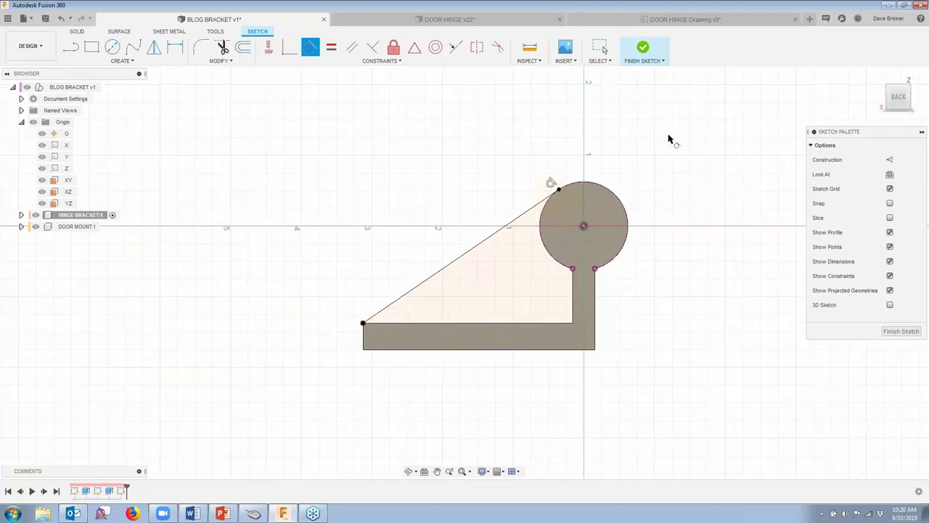
click(644, 50)
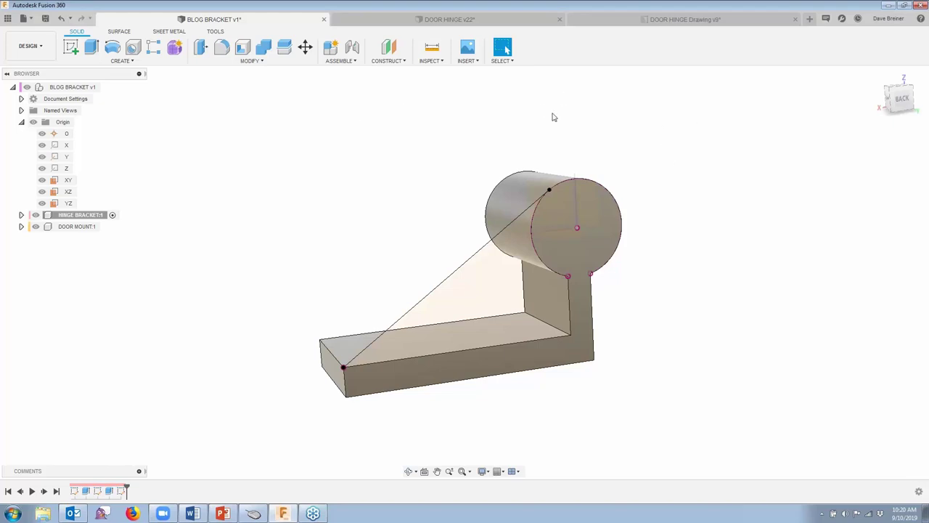
Start a rib from the sloped sketch line with symmetric thickness of 0.3125 in and depth To Next.
click(131, 62)
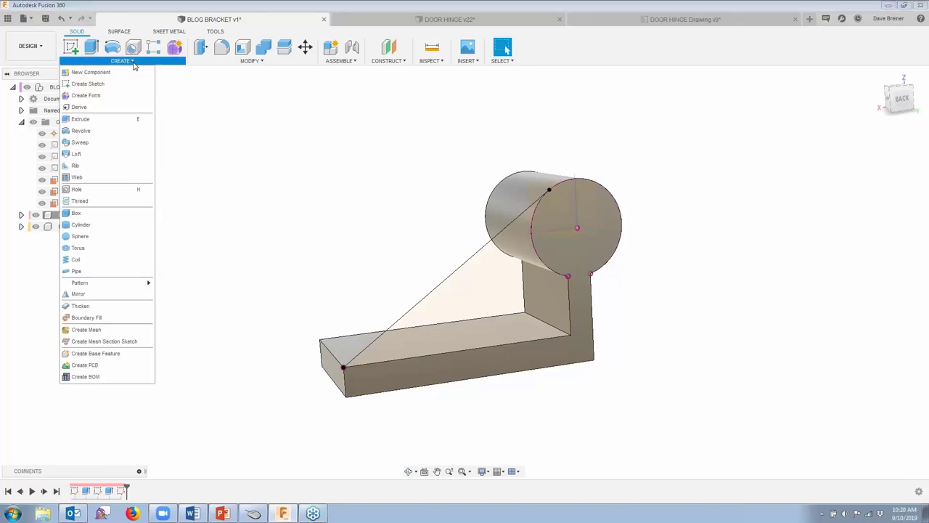
click(75, 165)
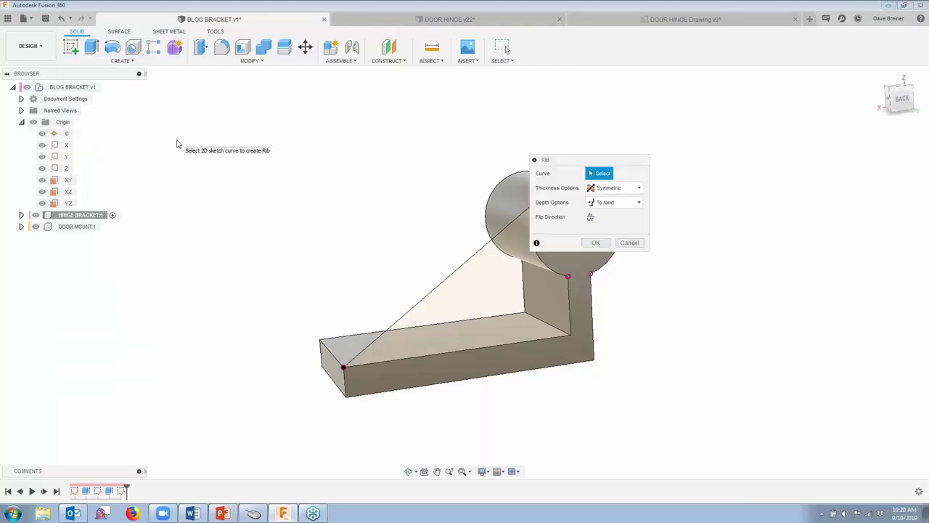
drag(593, 161, 649, 137)
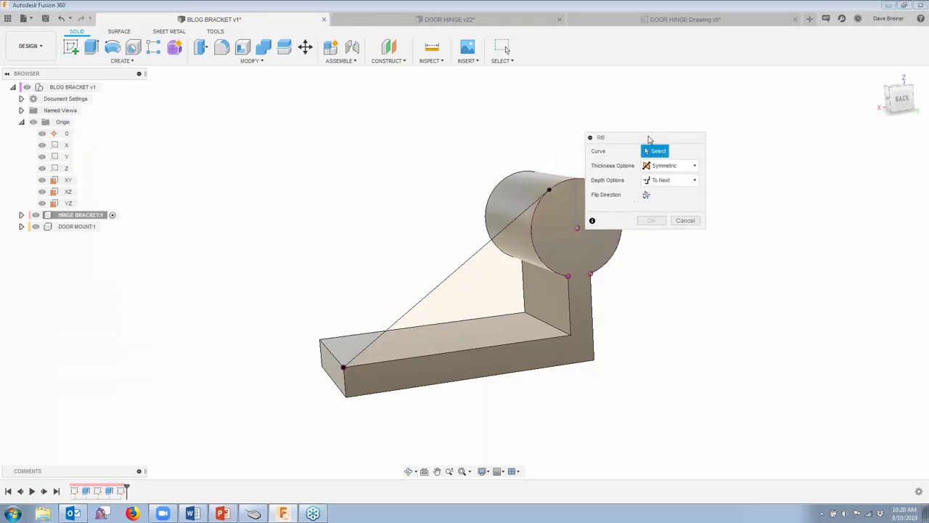
click(467, 265)
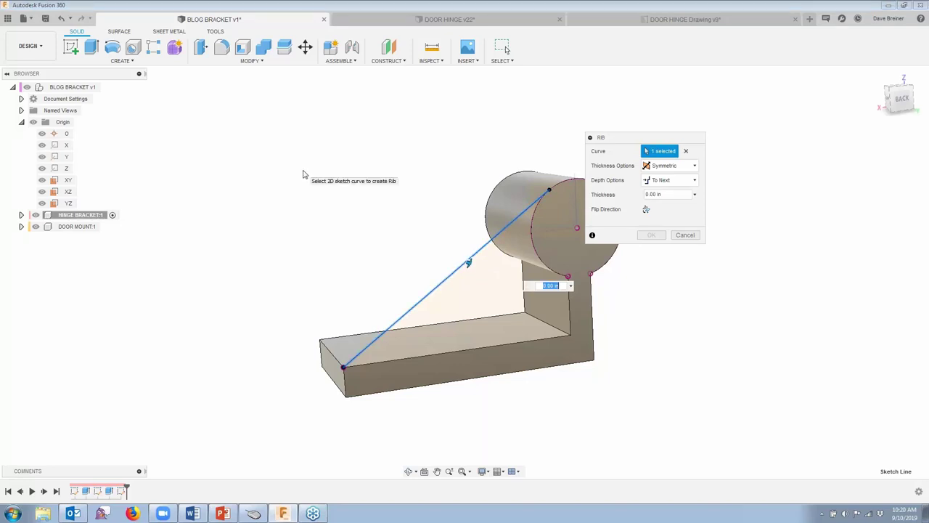
shift+middle_drag(468, 263, 495, 271)
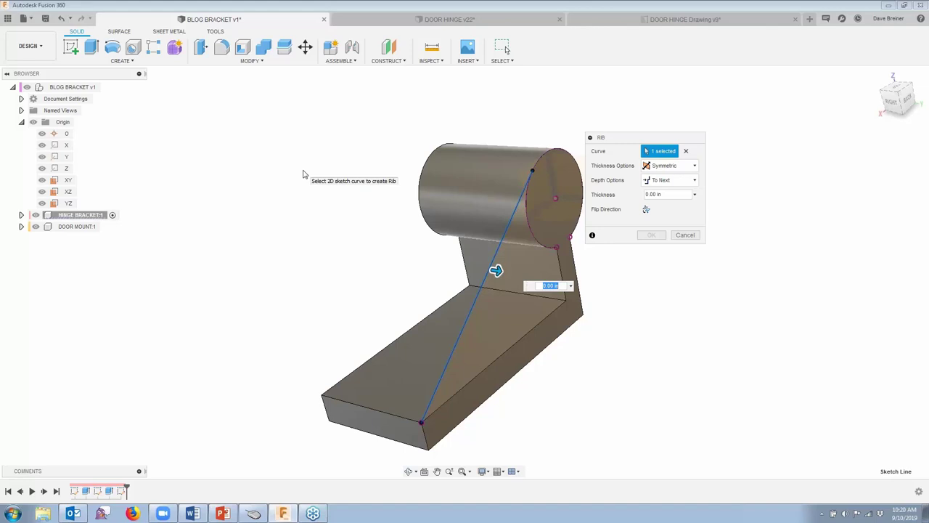
text(3125)
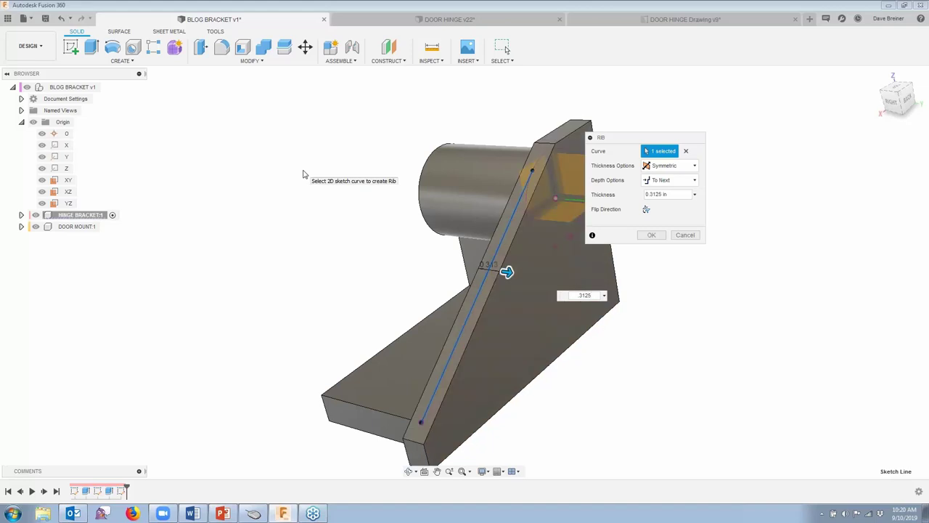
Switch the rib's thickness to One Direction at -0.3125 in so it lies inside the arm's width, and create the rib.
shift+middle_drag(460, 269, 695, 230)
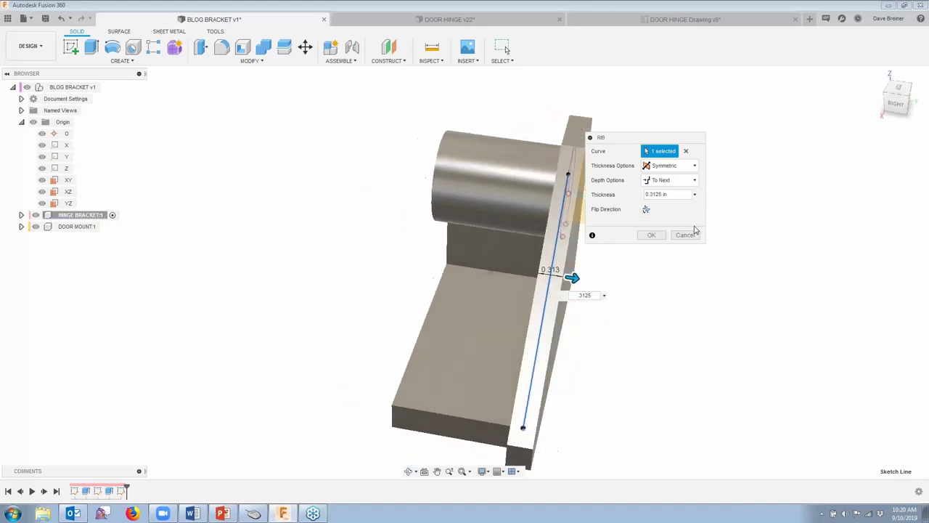
click(694, 166)
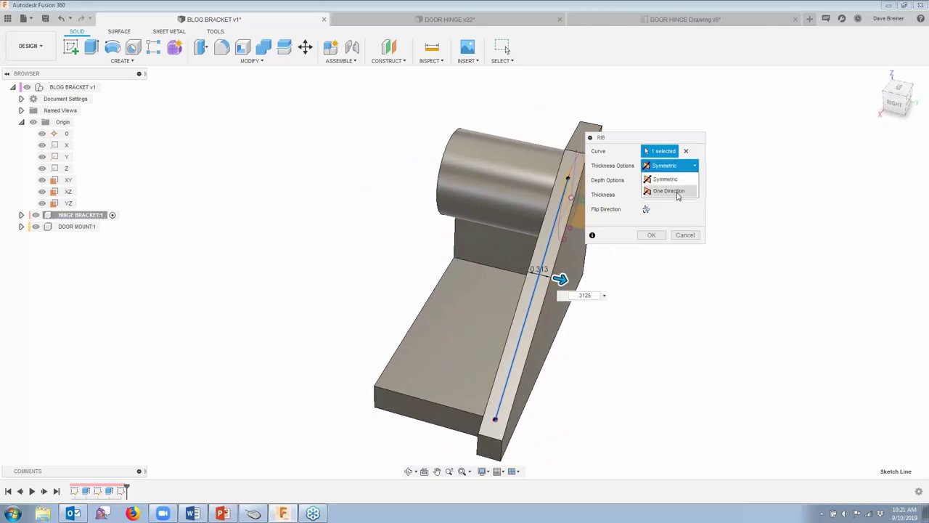
click(672, 190)
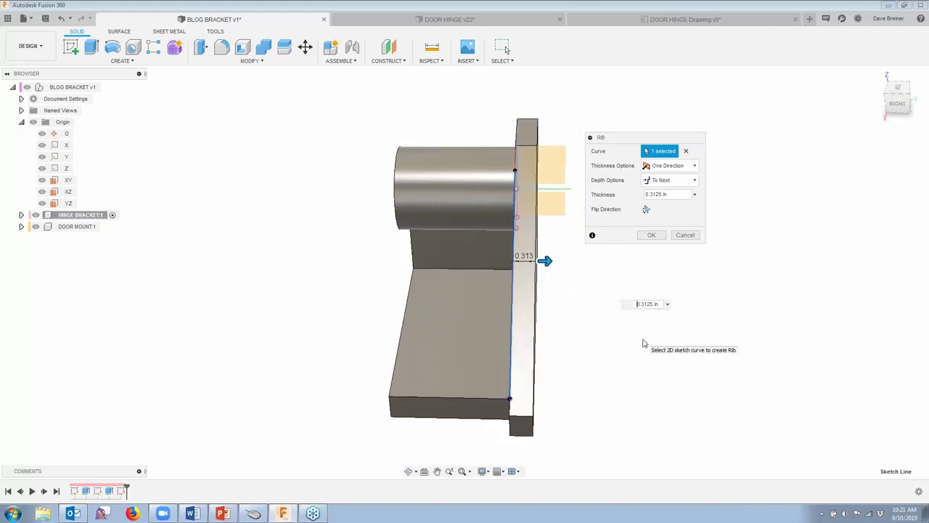
text(-)
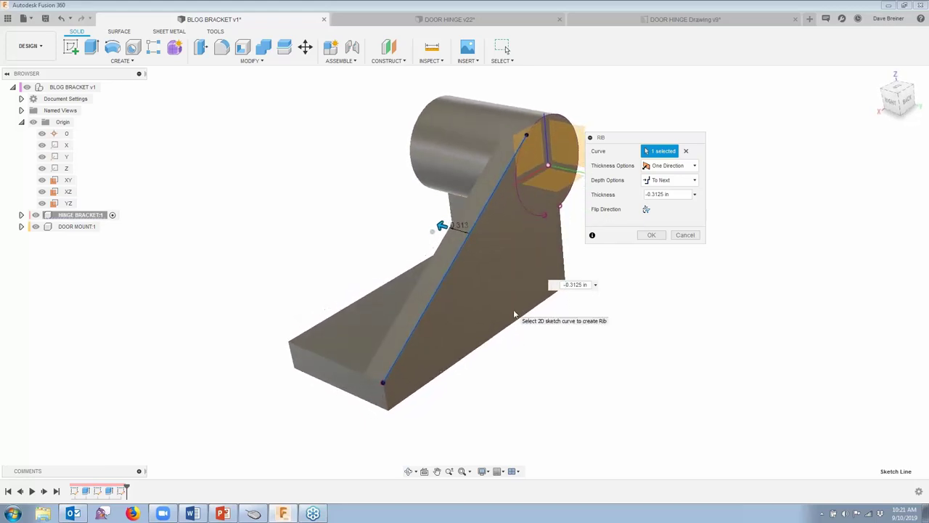
click(646, 209)
shift+middle_drag(448, 226, 424, 198)
click(646, 209)
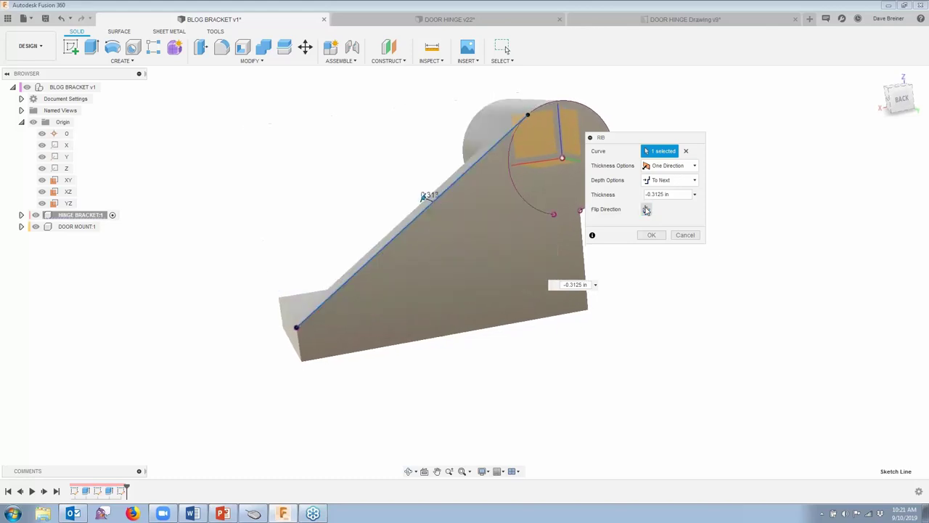
shift+middle_drag(647, 209, 646, 209)
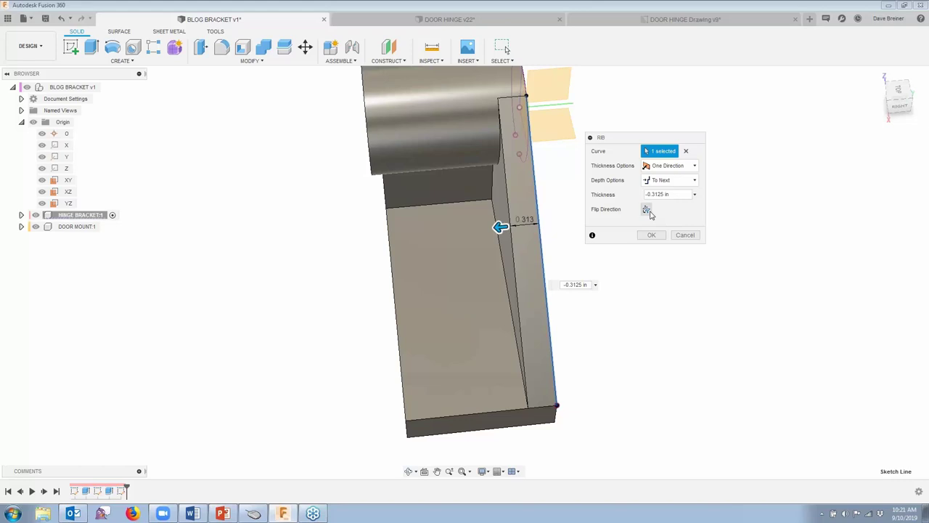
key(F6)
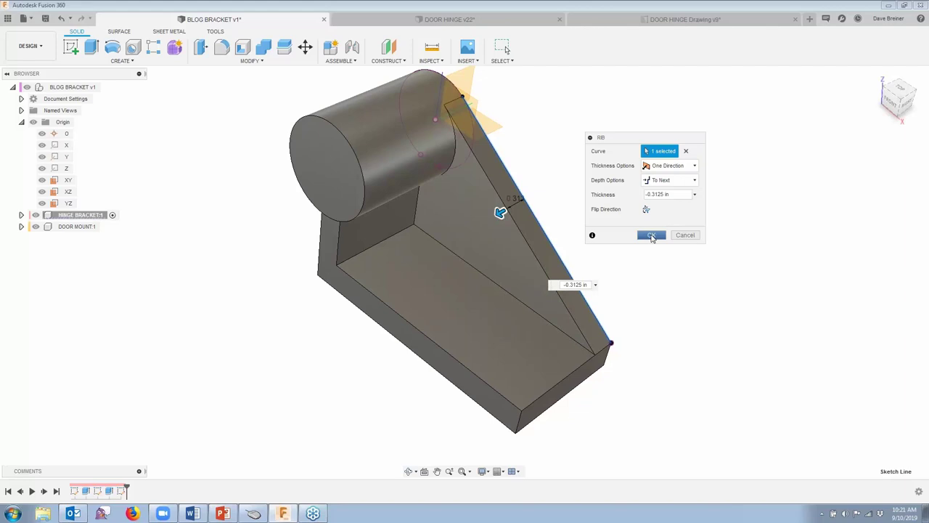
click(651, 236)
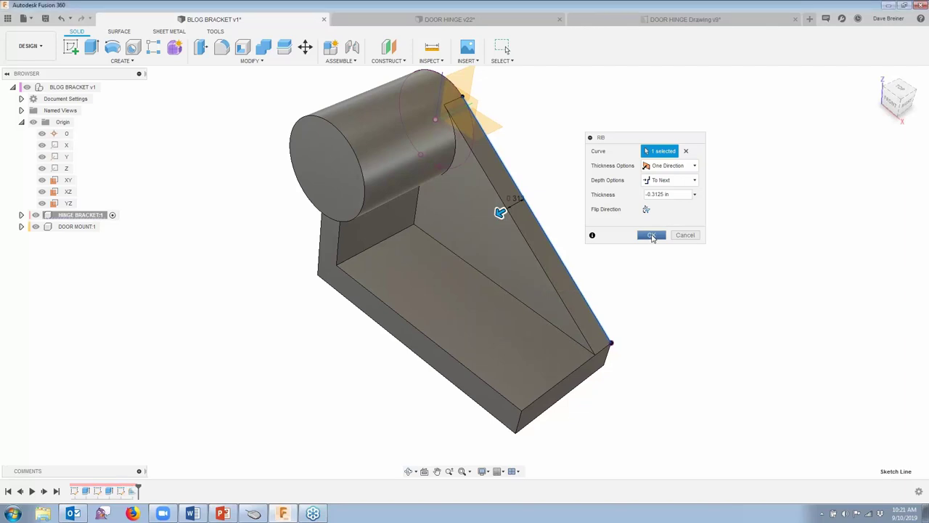
key(F6)
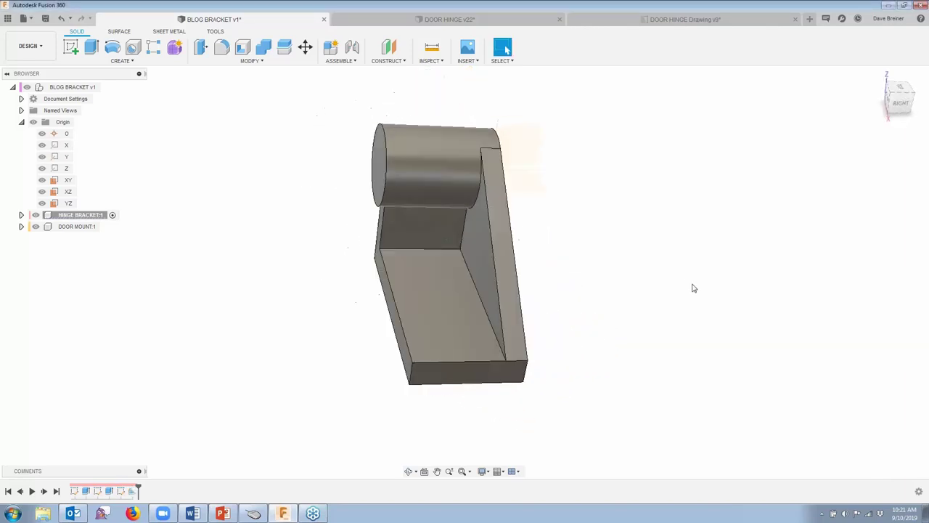
key(F6)
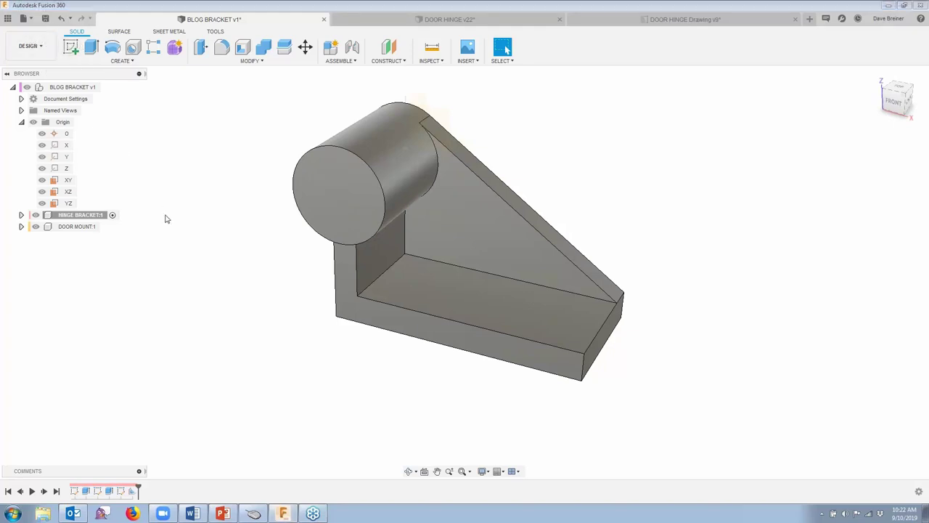
Sketch on the barrel's free end face, project its circular edge with its center, and finish the sketch.
key(s)
click(202, 238)
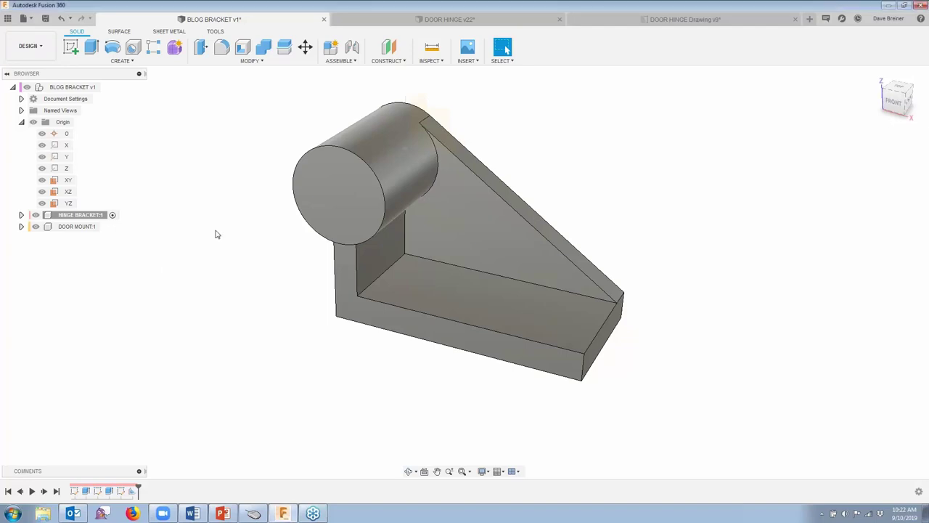
click(326, 175)
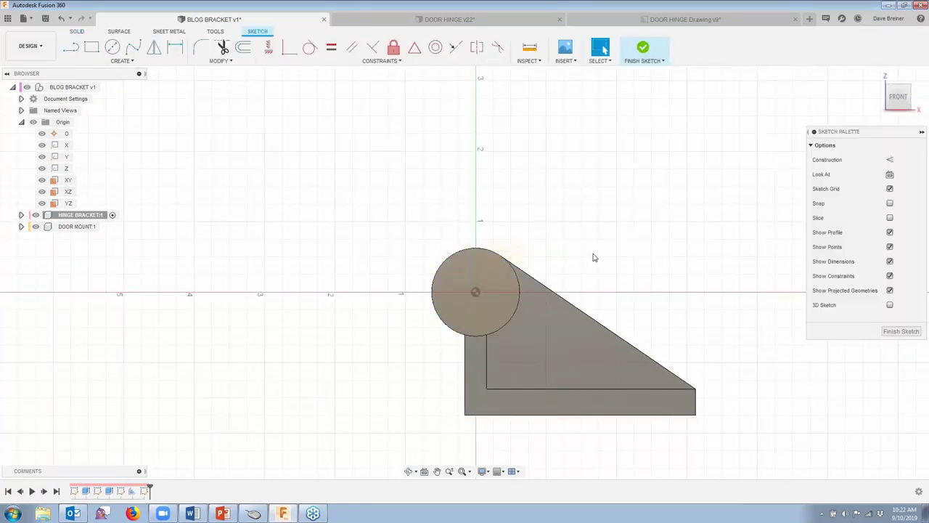
key(s)
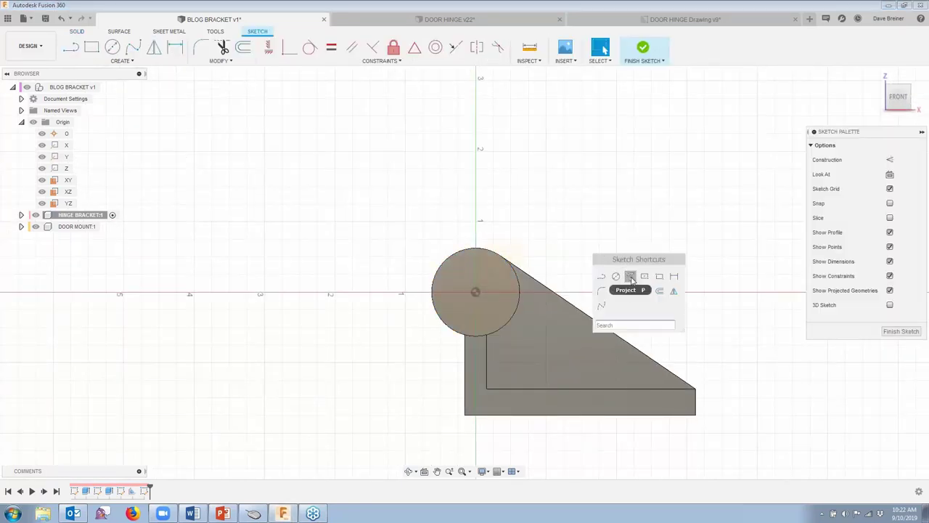
click(630, 278)
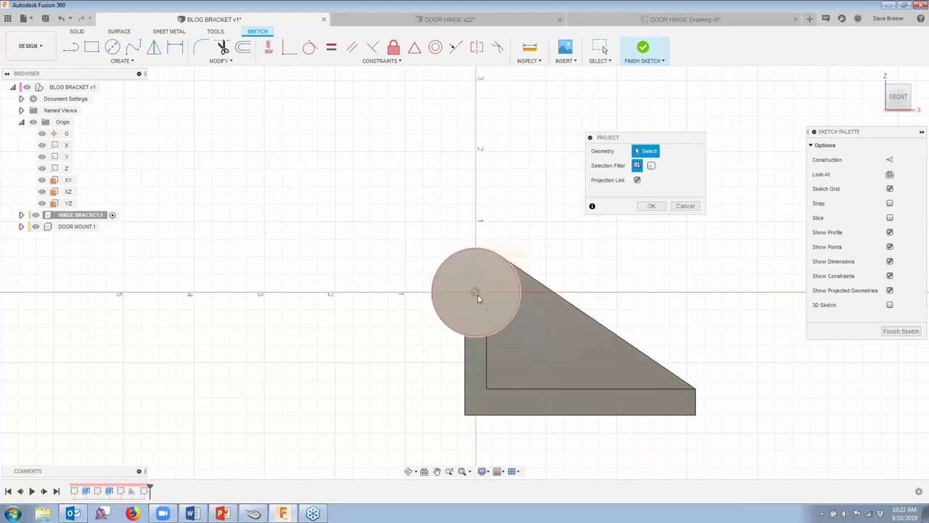
click(441, 326)
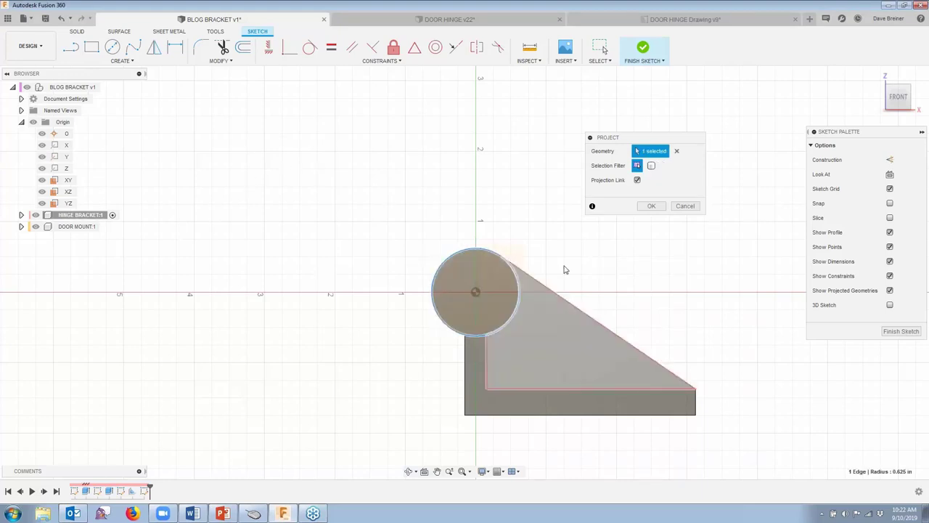
click(650, 205)
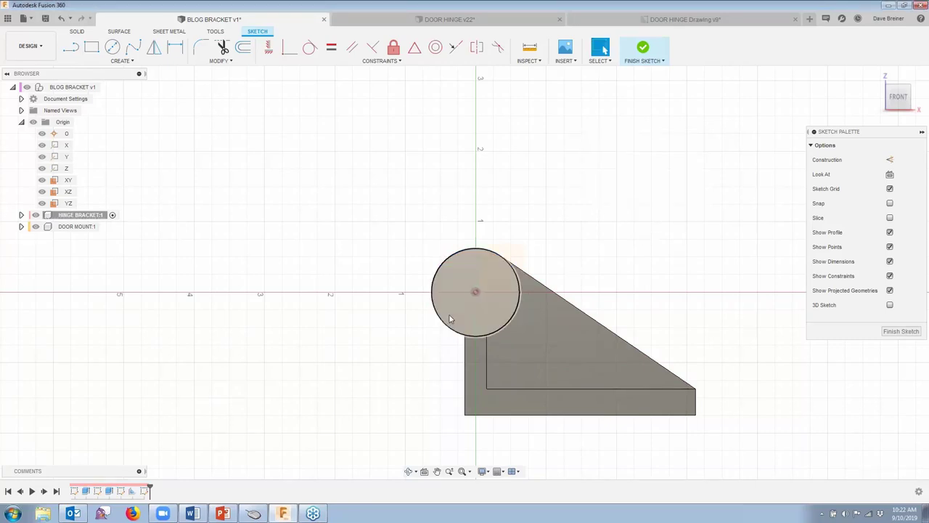
click(643, 51)
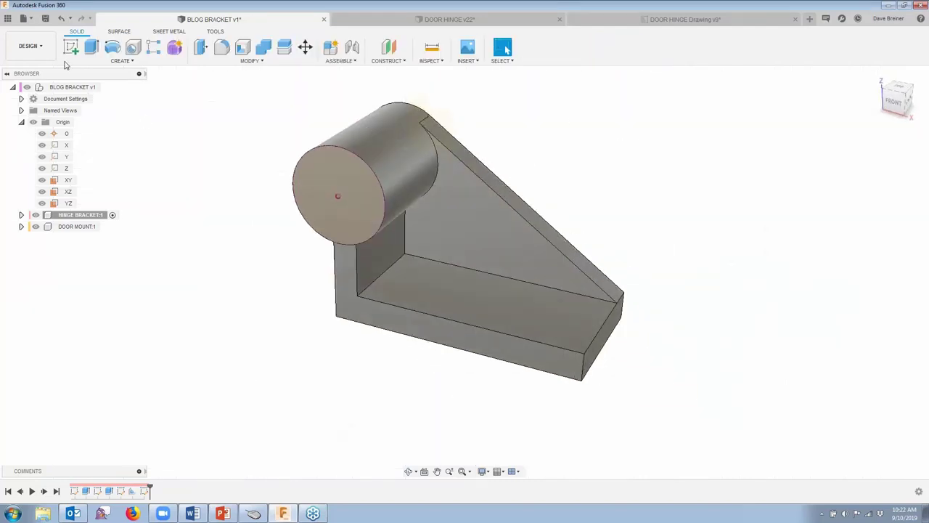
Start a hole on the barrel's free end face and snap its position to the projected circle's center point.
click(131, 63)
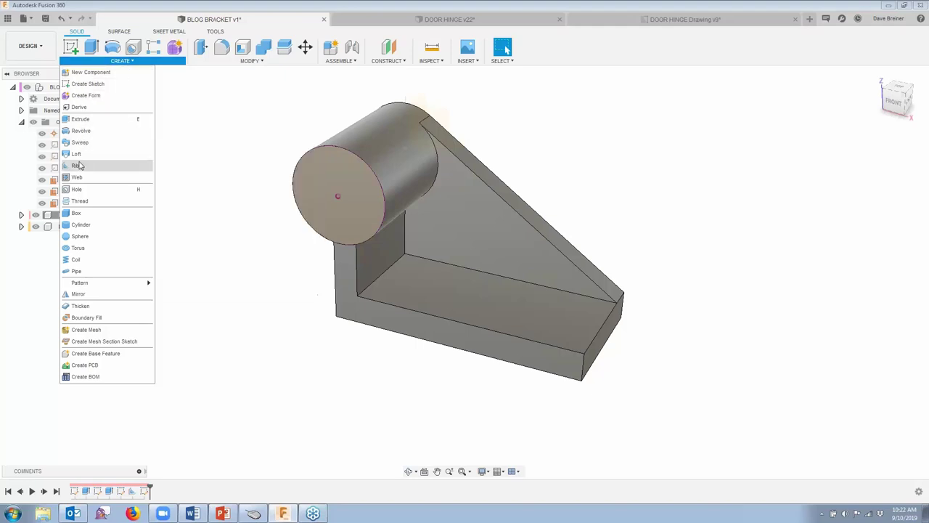
click(76, 190)
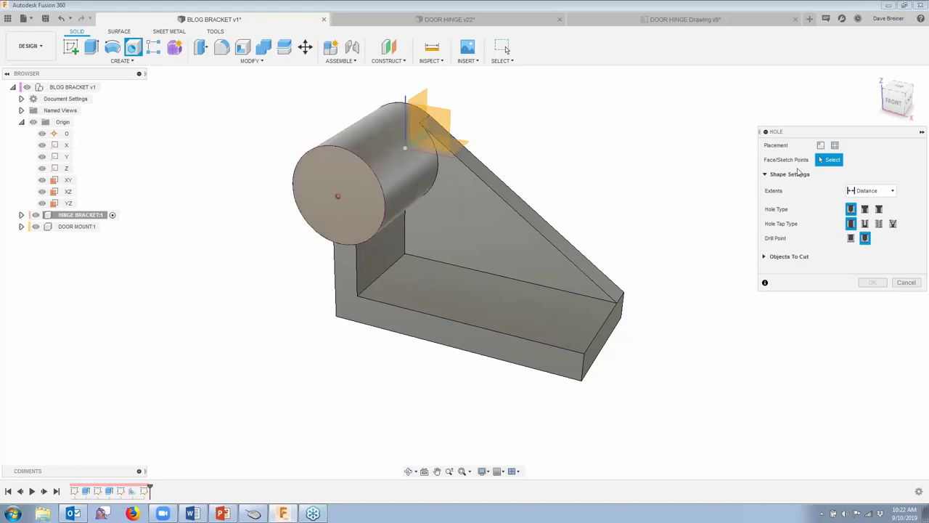
click(315, 175)
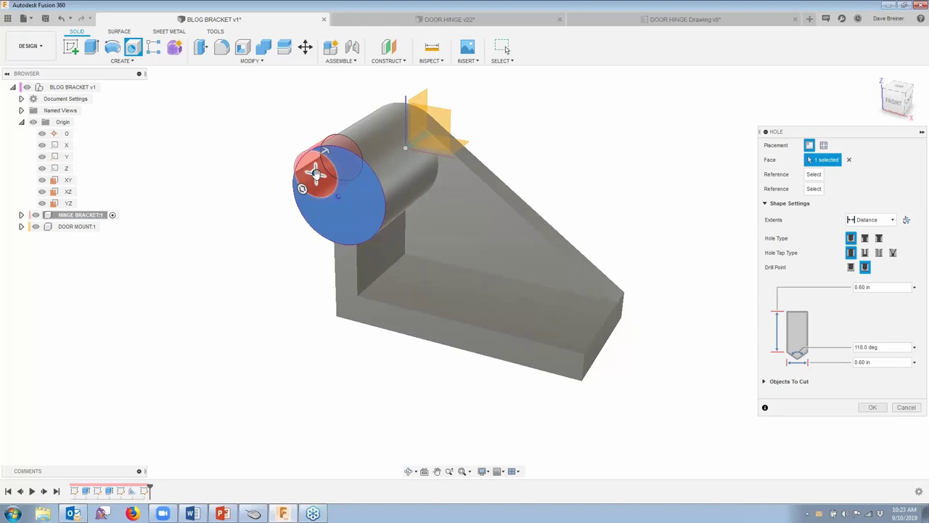
mouse_move(315, 173)
mouse_down()
mouse_move(309, 196)
mouse_move(323, 203)
mouse_move(338, 195)
mouse_up()
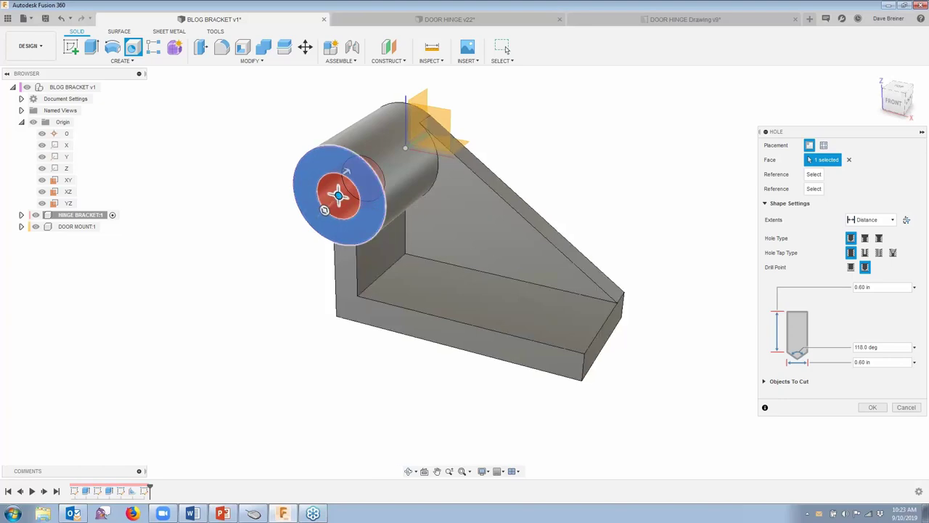
scroll(203, 299, up, 4)
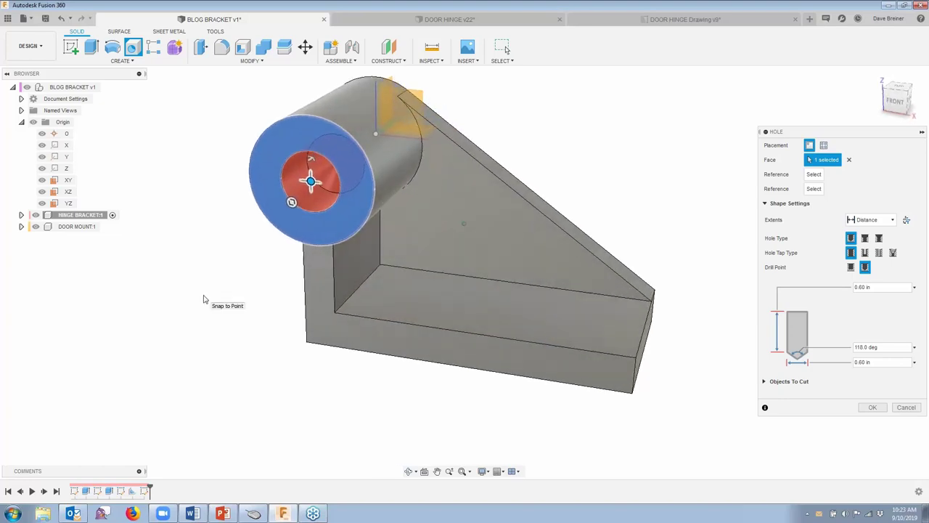
shift+middle_drag(203, 299, 245, 303)
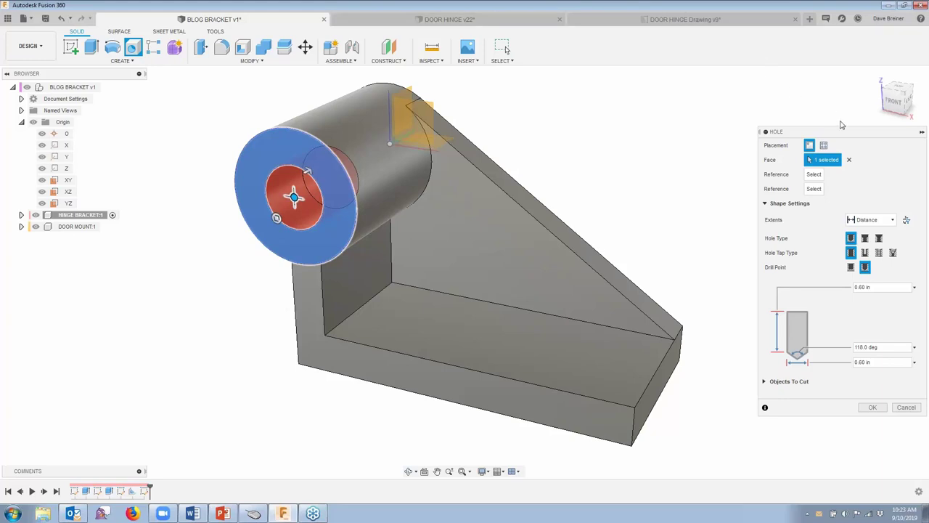
drag(842, 131, 699, 96)
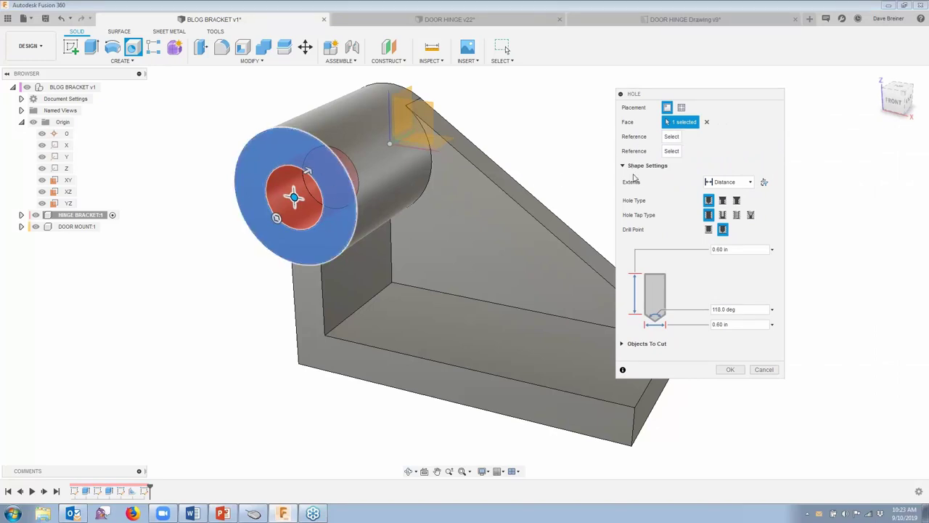
Set the barrel hole's extents to All and its tap type to Clearance.
click(750, 183)
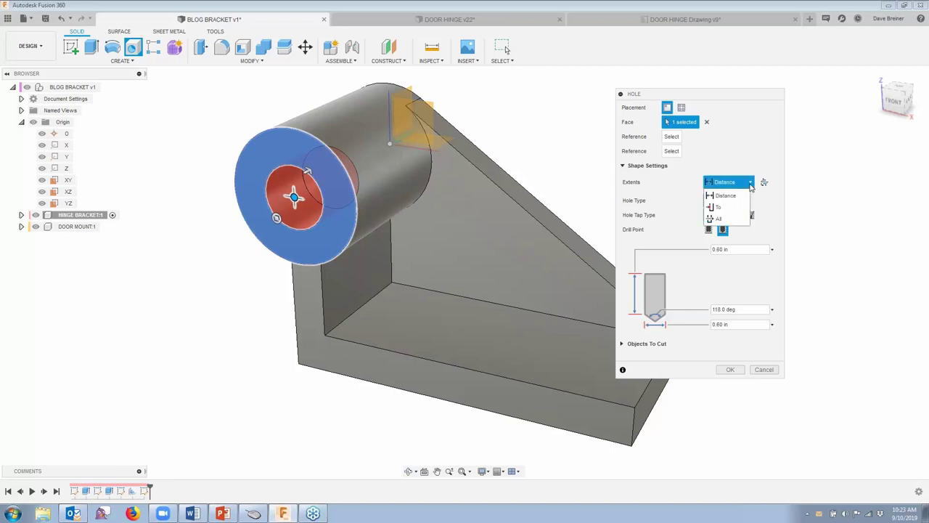
click(722, 220)
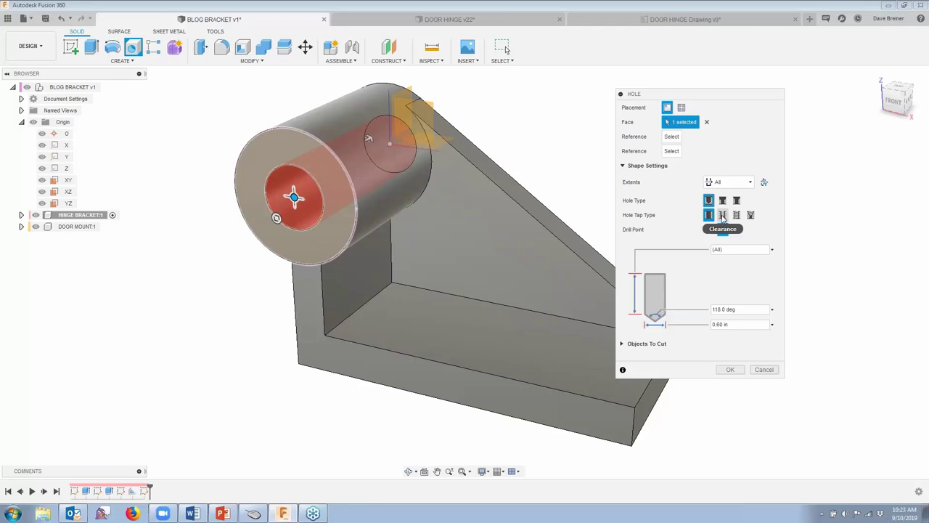
click(722, 214)
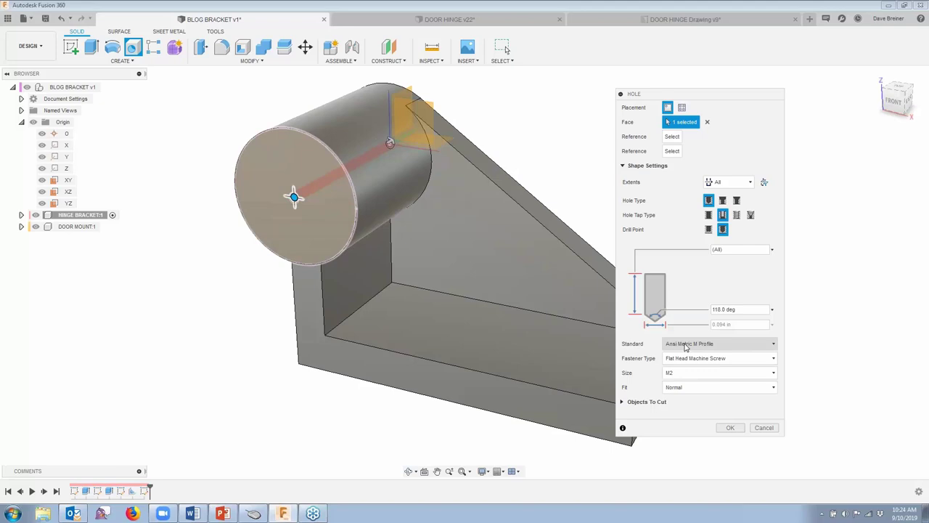
Size the clearance hole for a 3/4 Hex Head Bolt under Ansi Unified Screw Threads and create it.
click(774, 346)
click(691, 369)
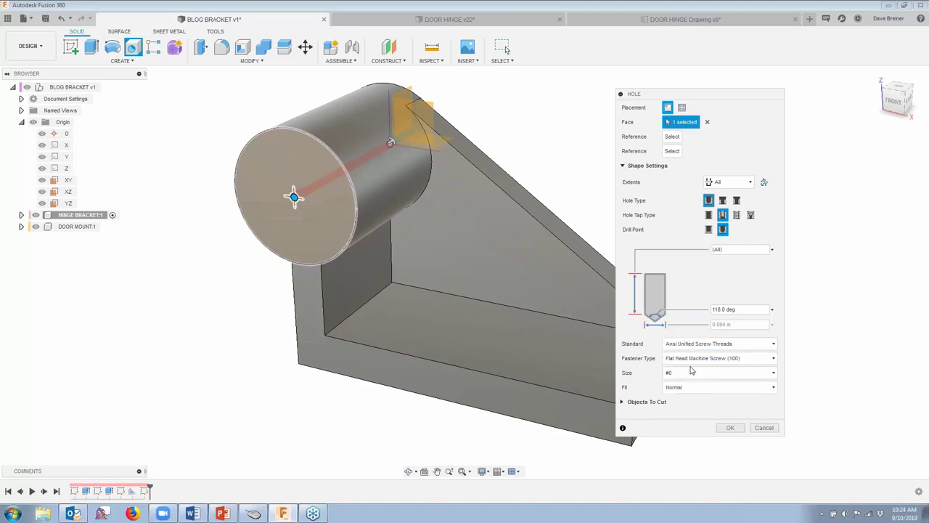
click(768, 359)
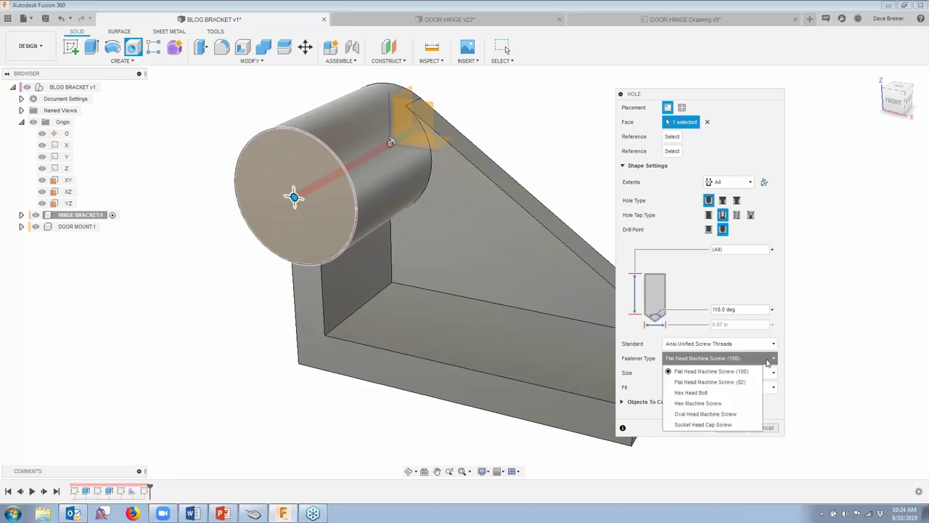
click(690, 393)
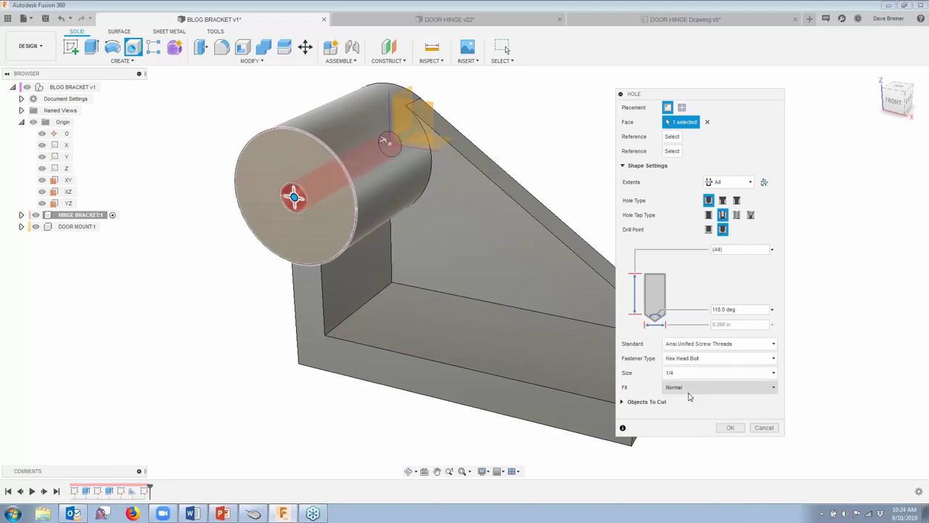
click(773, 372)
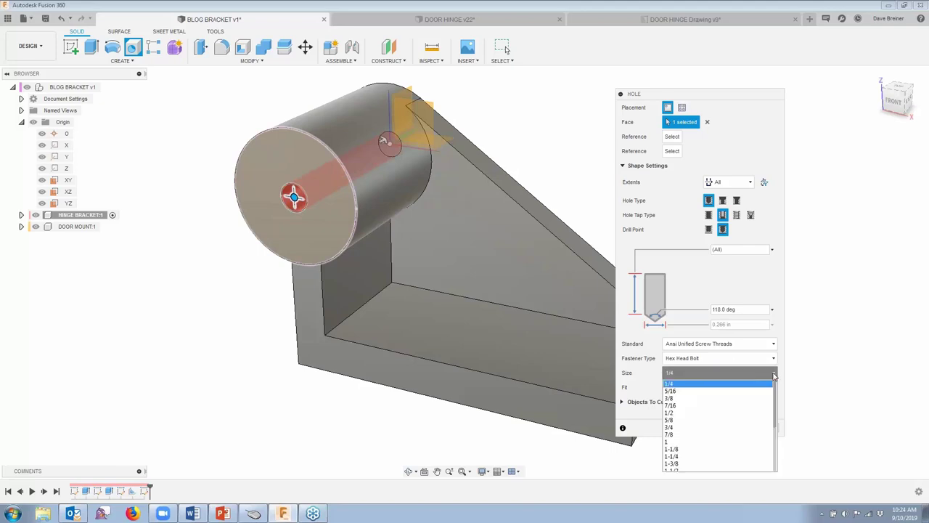
click(678, 428)
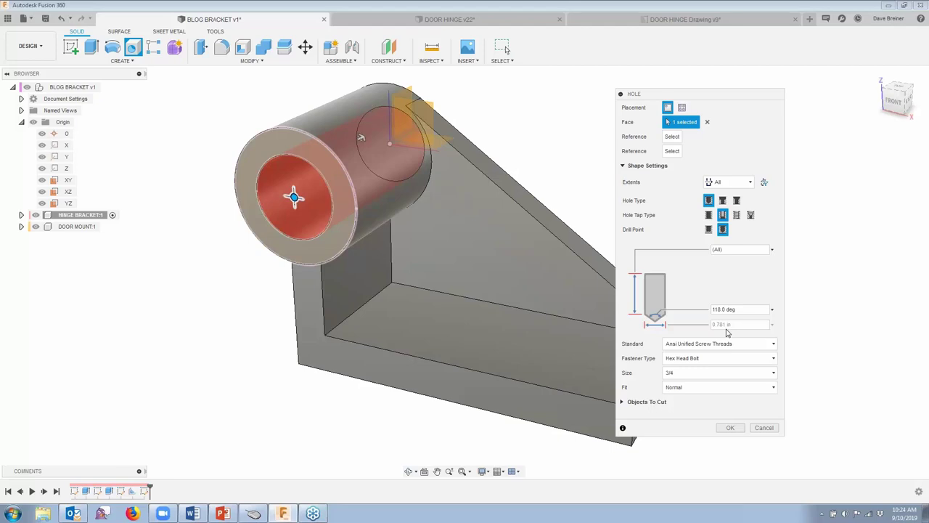
click(730, 428)
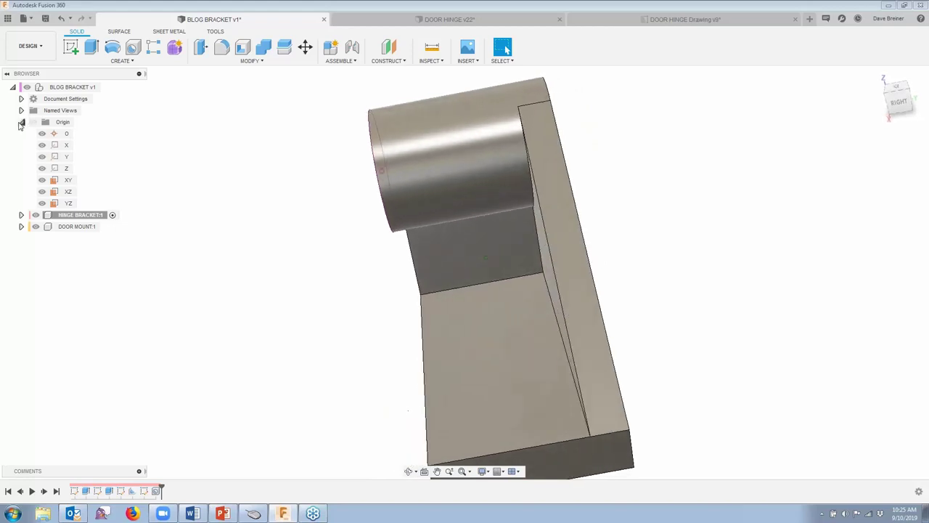
Hide Sketch4 of the HINGE BRACKET and collapse the design's origin and the component's sketch list.
click(21, 122)
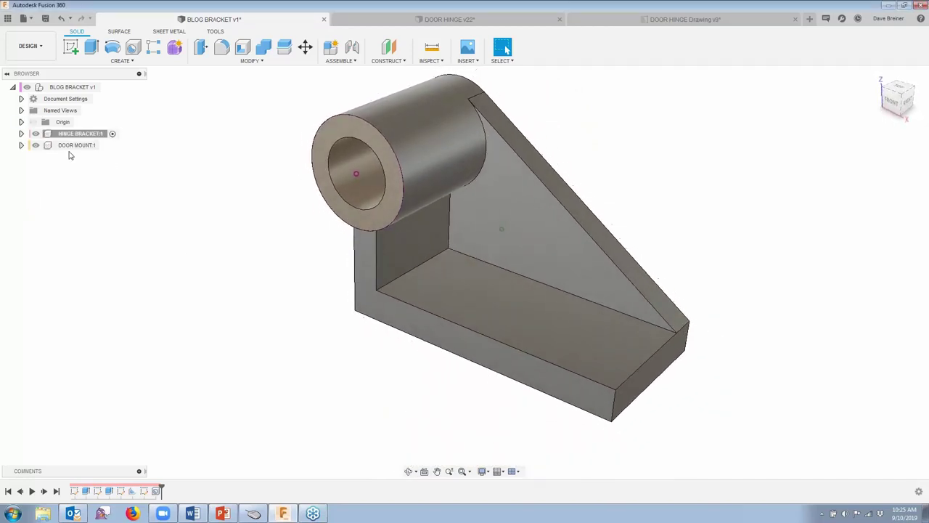
click(21, 145)
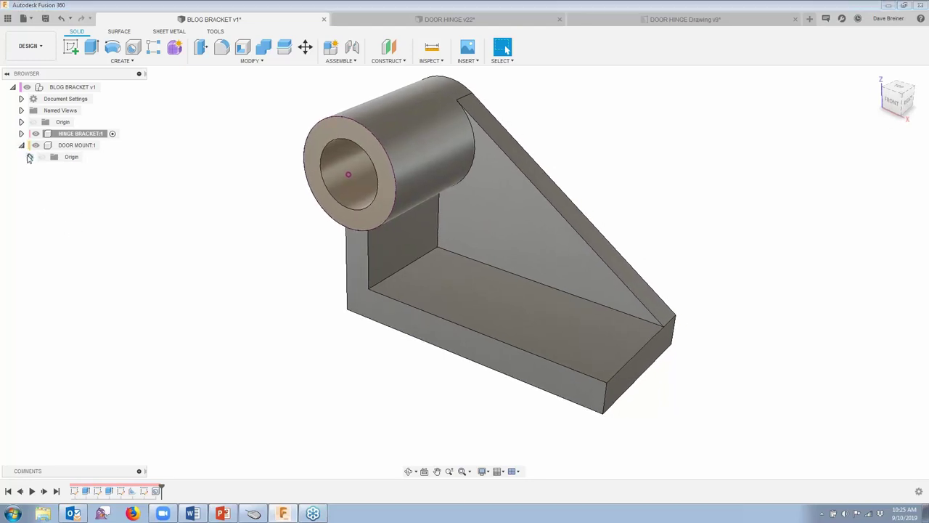
click(21, 145)
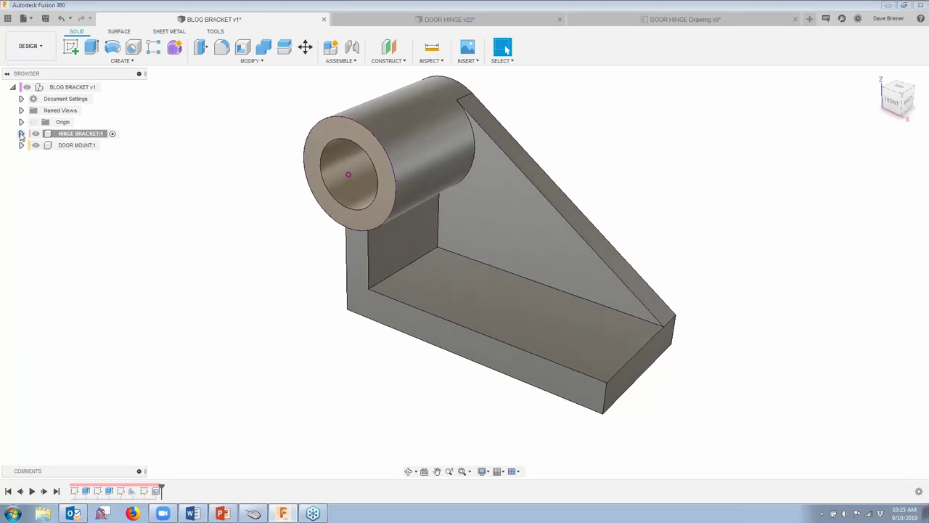
click(21, 133)
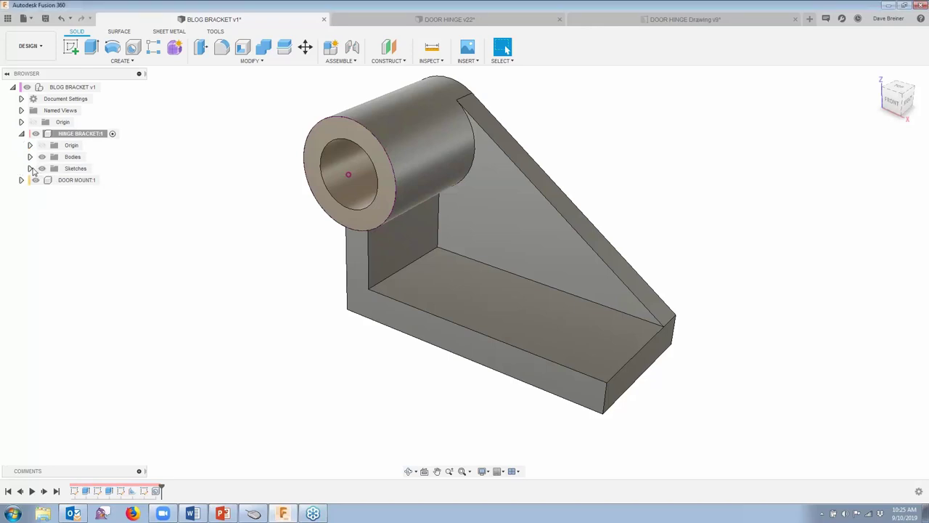
click(31, 168)
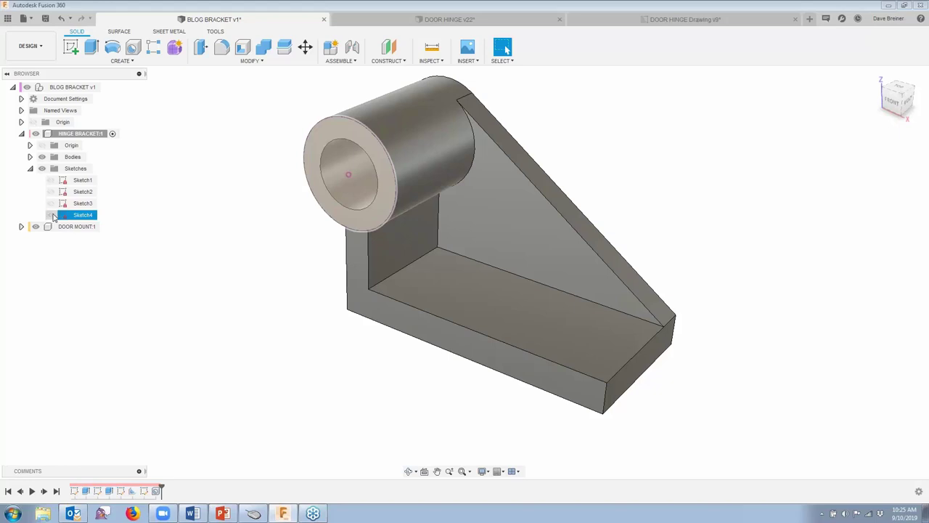
click(31, 169)
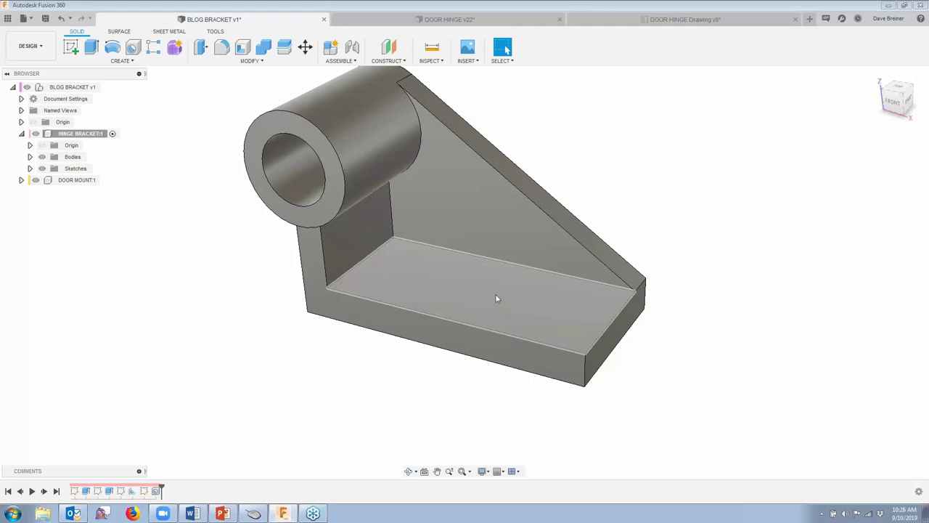
Start a sketch on the upper face of the arm's horizontal leg and place two sketch points on it.
key(s)
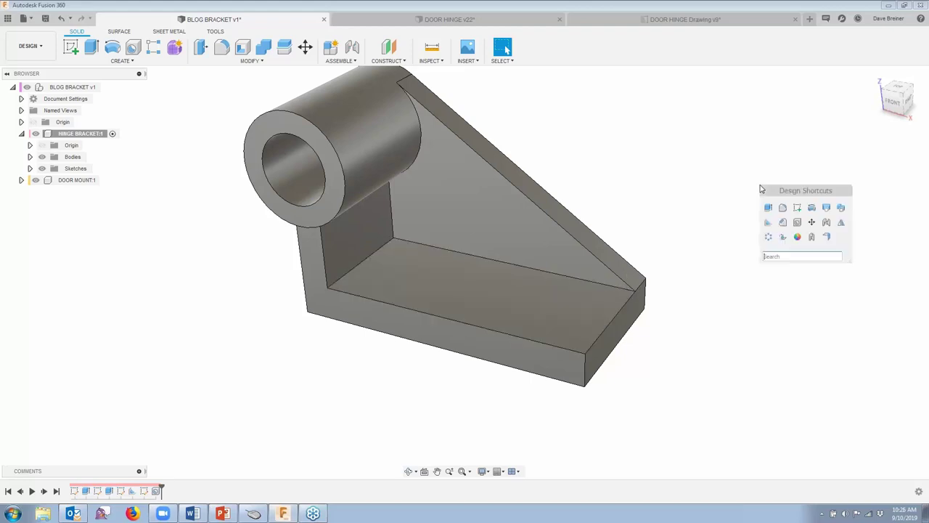
click(795, 209)
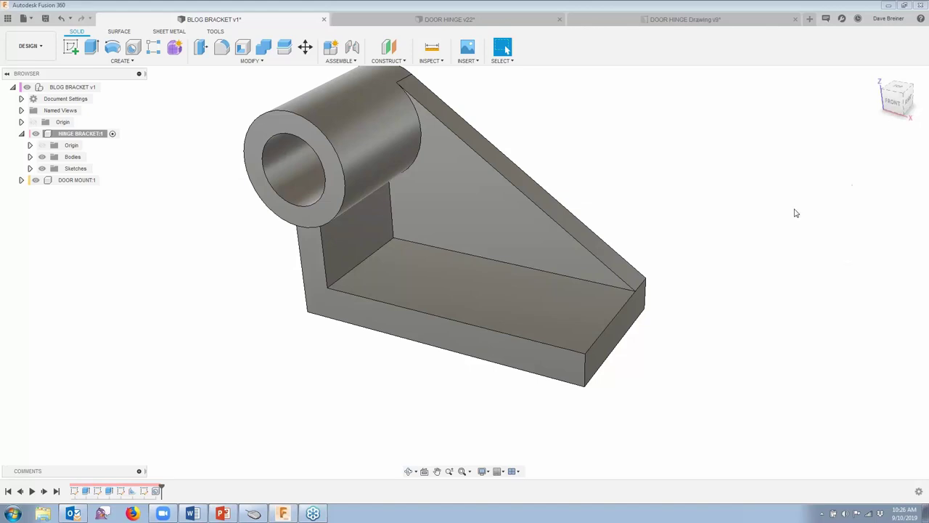
click(470, 289)
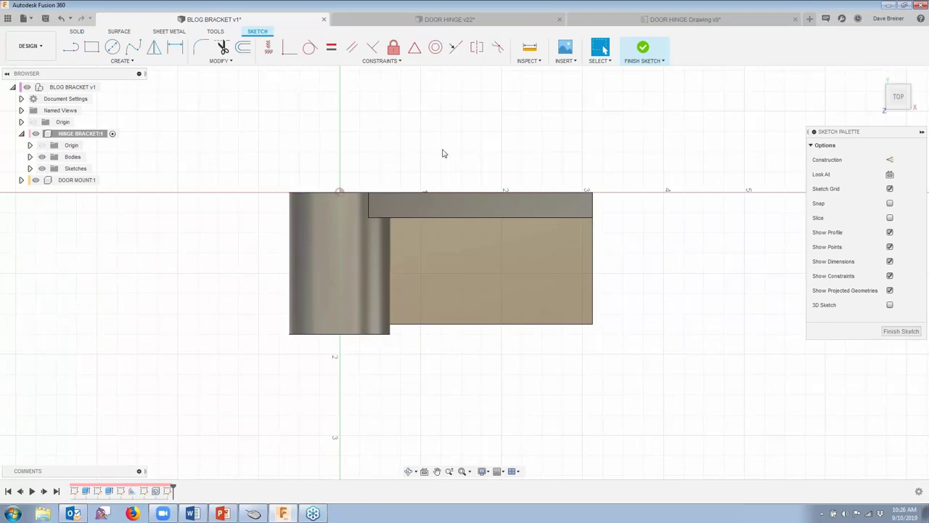
key(s)
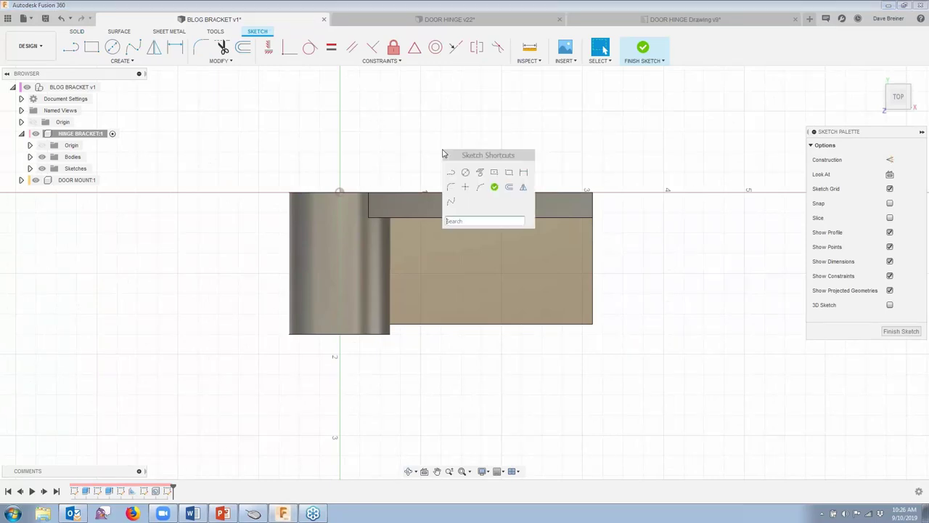
click(467, 187)
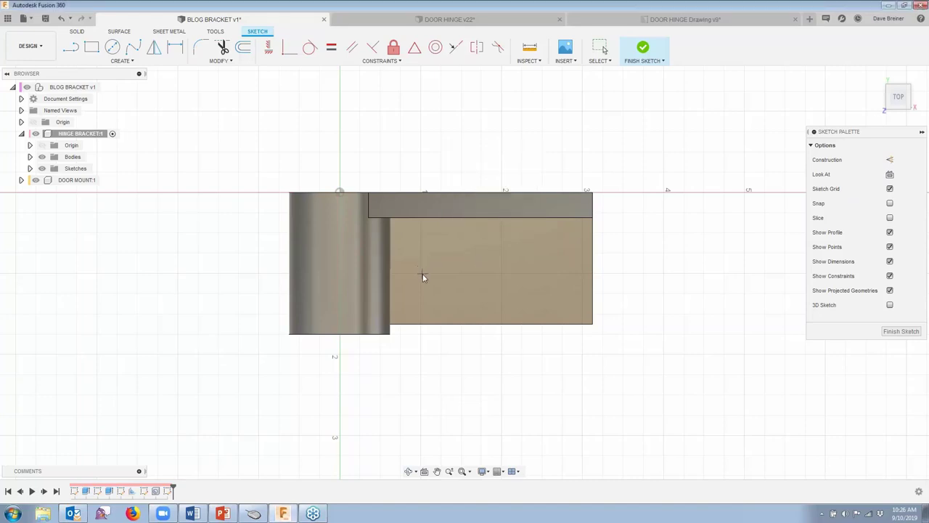
click(514, 280)
click(545, 260)
key(Escape)
Dimension the horizontal distance from the origin to the point nearest the barrel as 1.1875 in.
click(175, 47)
scroll(339, 194, up, 1)
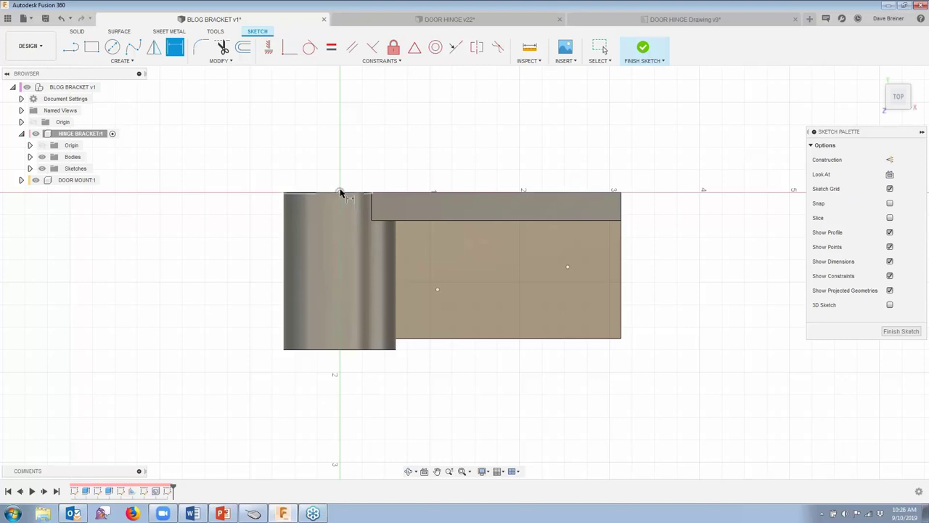
click(339, 192)
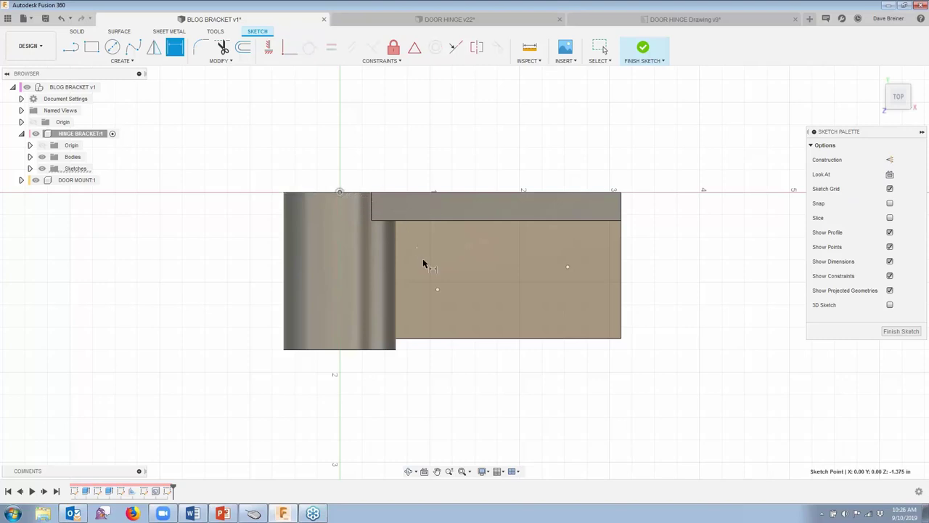
click(437, 290)
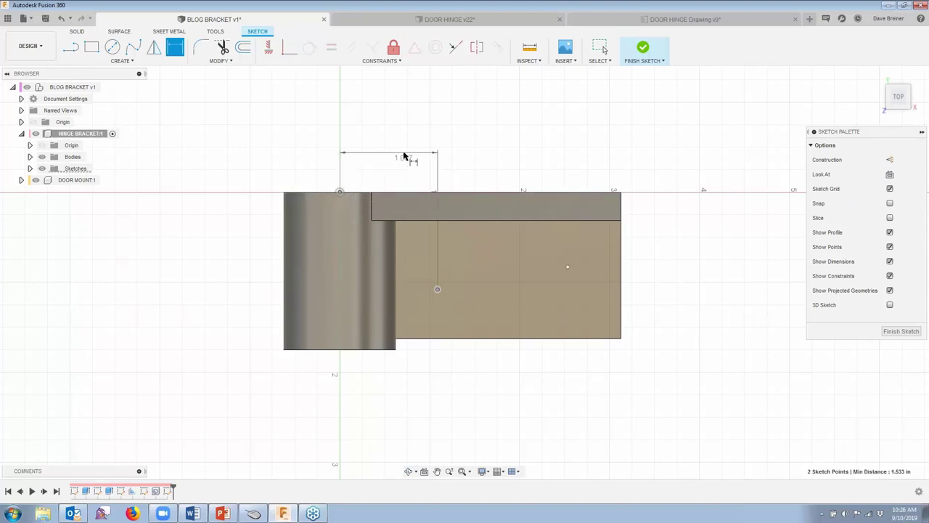
click(409, 153)
text(1)
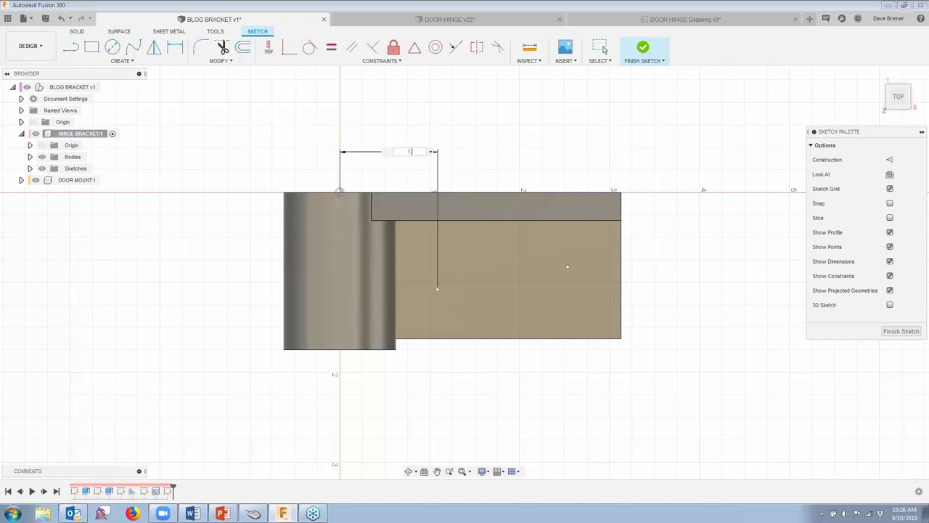
text(.1875)
key(Return)
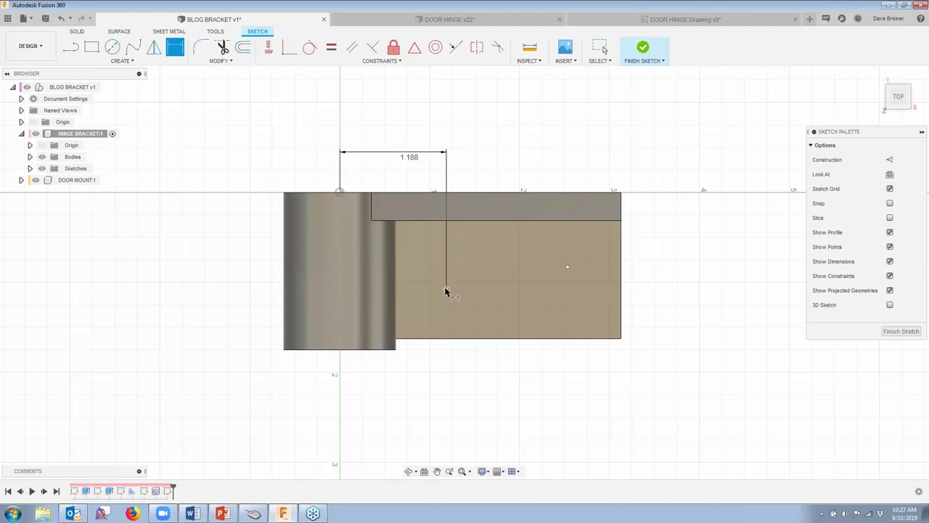
Dimension the horizontal spacing between the two sketch points as 1.3125 in.
click(445, 289)
click(568, 266)
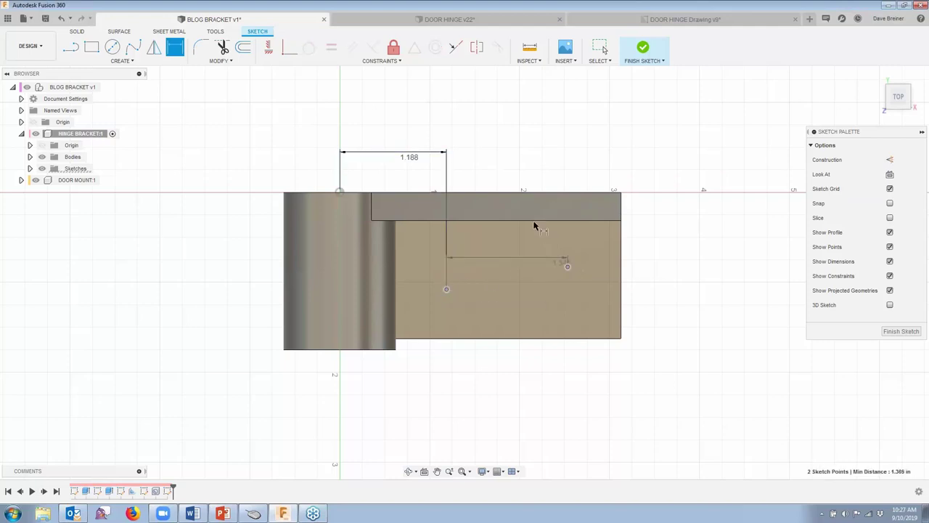
click(506, 156)
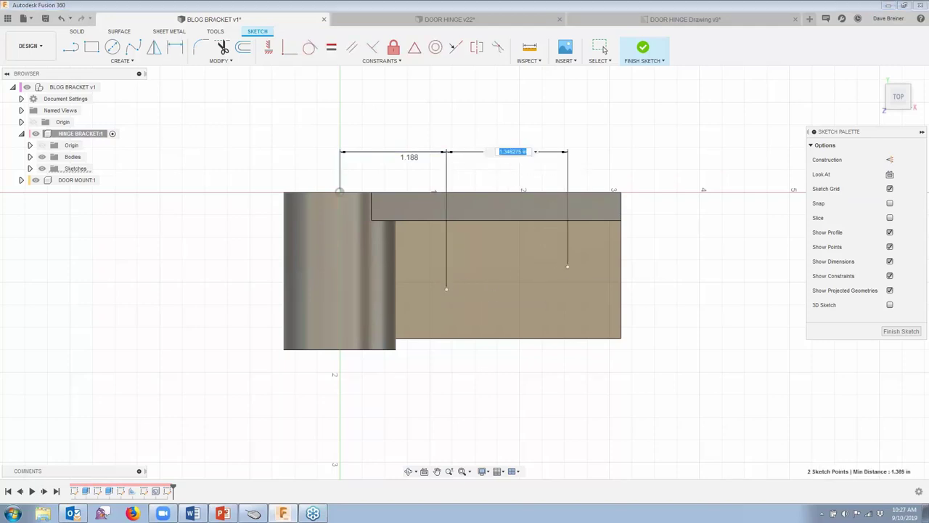
text(1.3125)
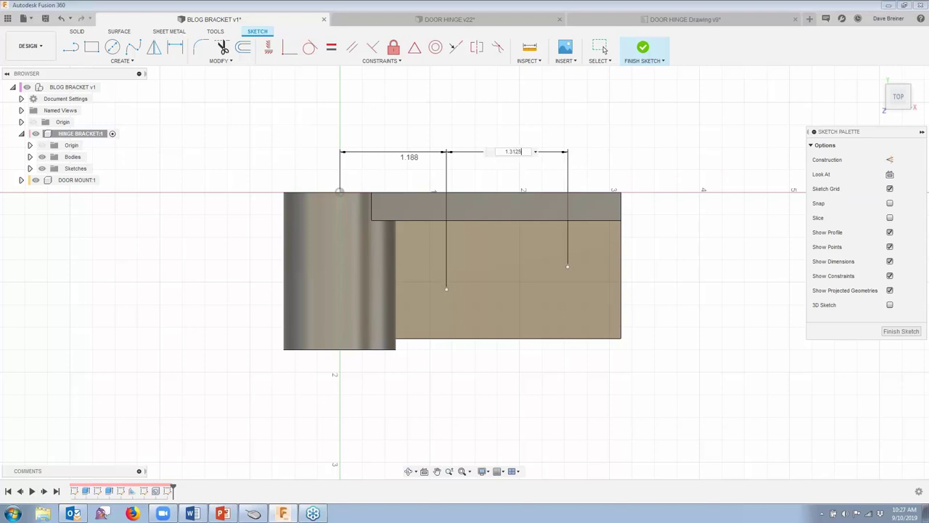
key(Return)
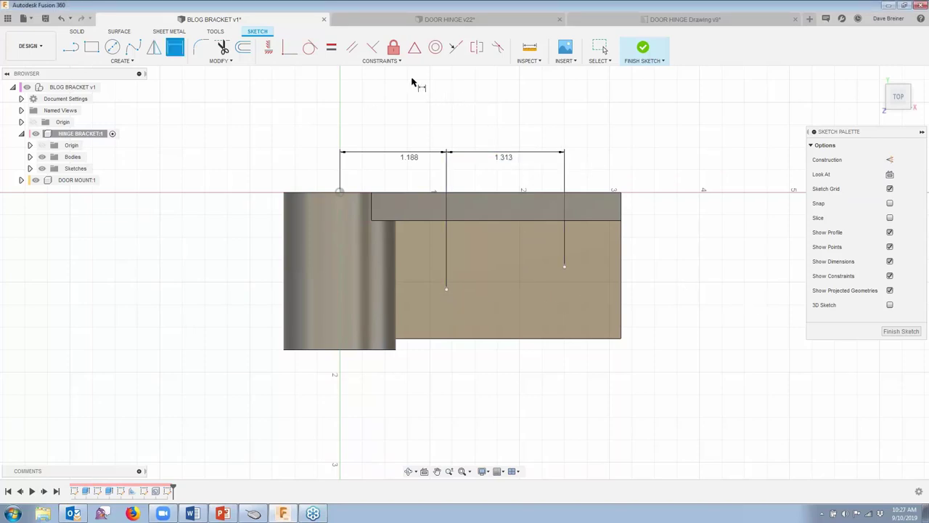
Align the two sketch points with a horizontal constraint and move them together slightly toward the rib.
click(269, 48)
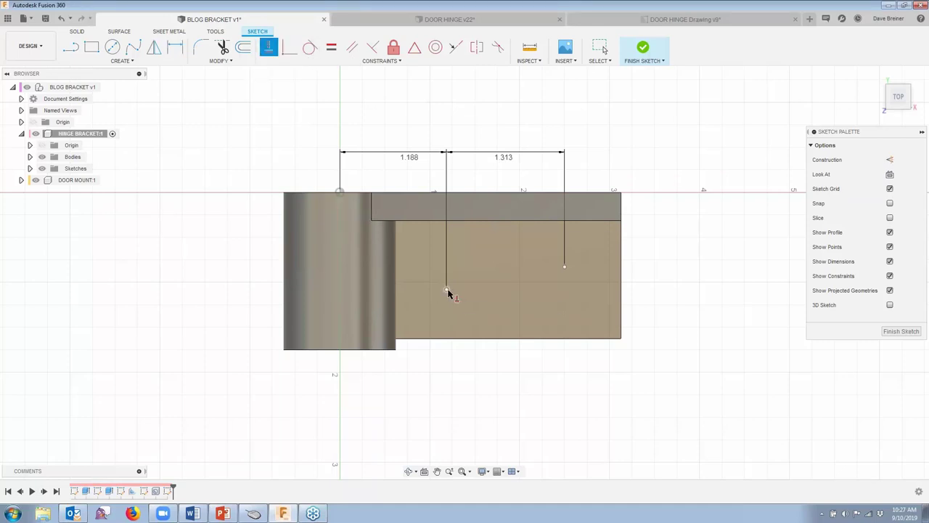
click(564, 267)
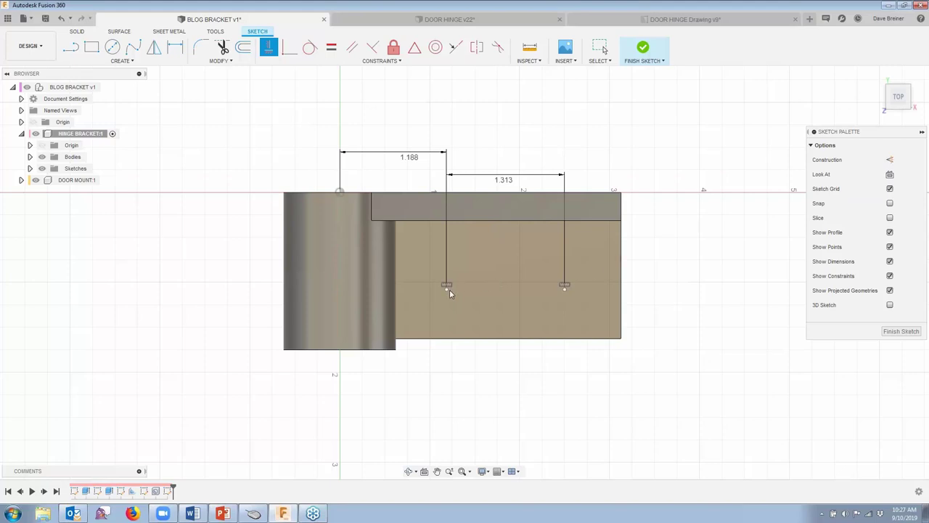
key(Escape)
mouse_move(445, 289)
mouse_down()
mouse_move(452, 239)
mouse_move(448, 274)
mouse_up()
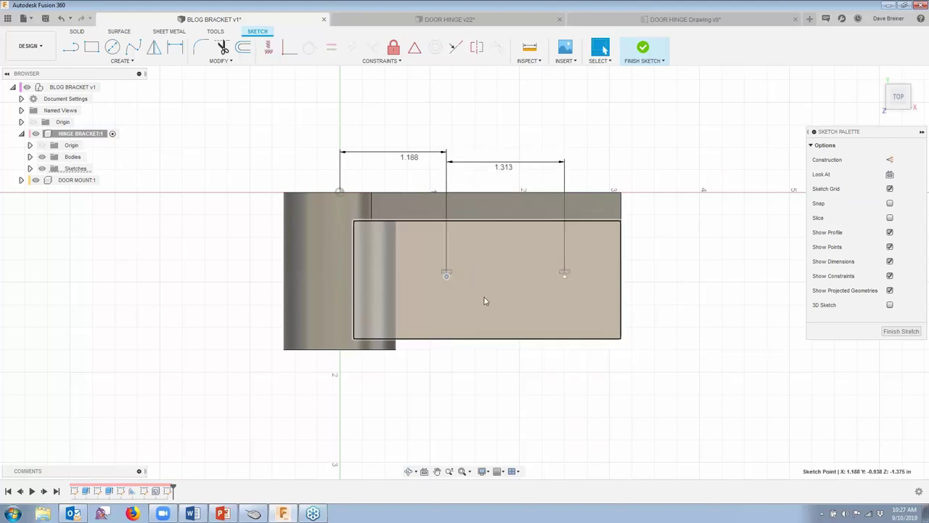
click(492, 77)
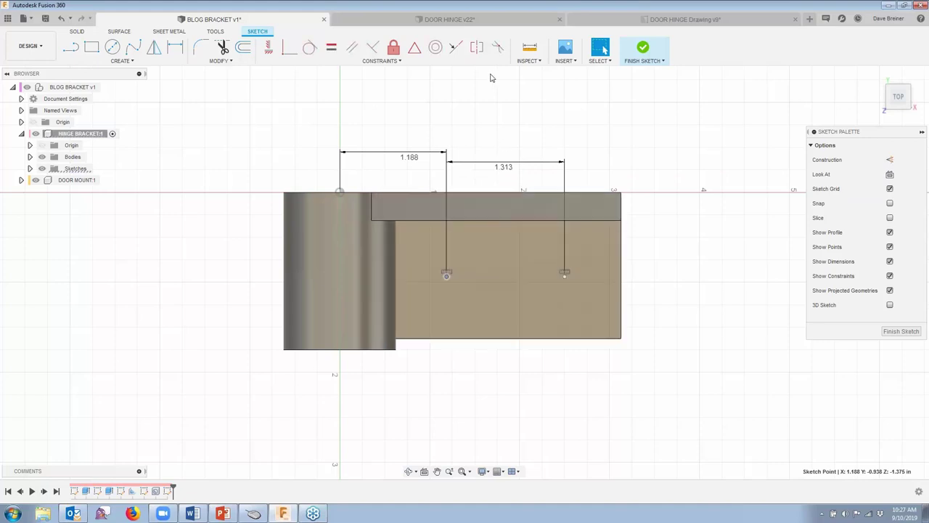
Dimension the vertical distance from the origin to the hole point nearest the barrel as 1 in and finish the sketch.
click(175, 47)
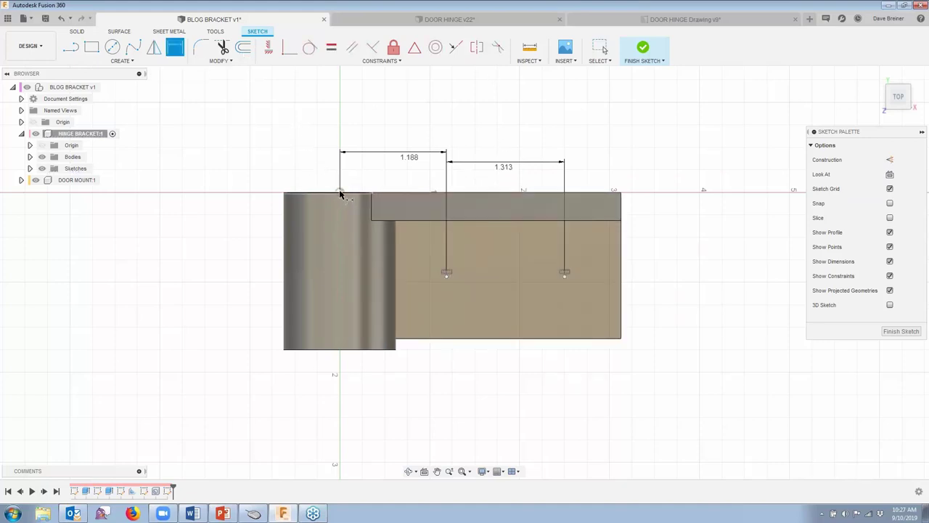
click(339, 192)
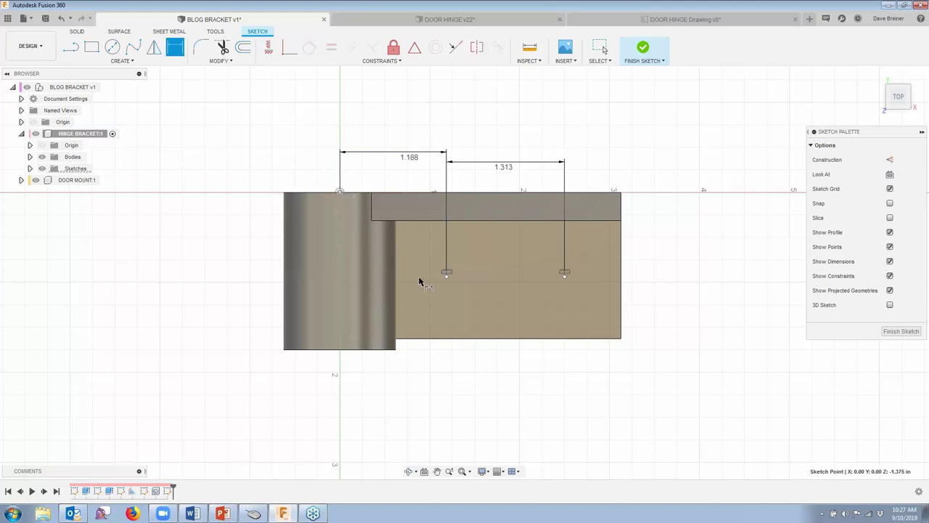
click(447, 276)
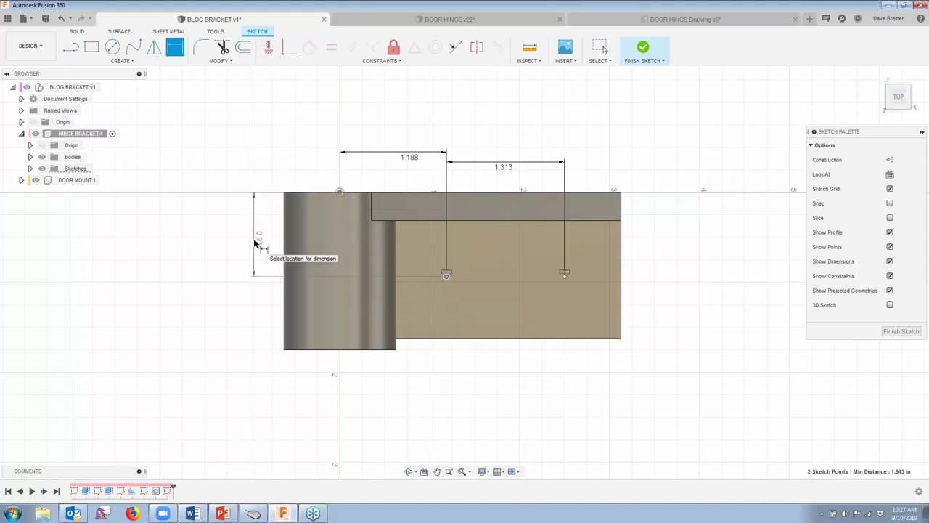
click(256, 244)
text(1)
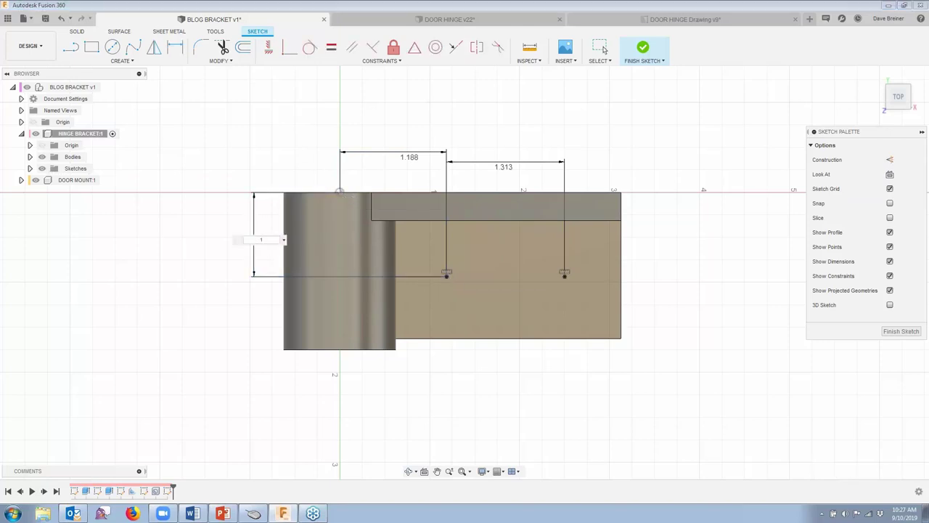
key(Return)
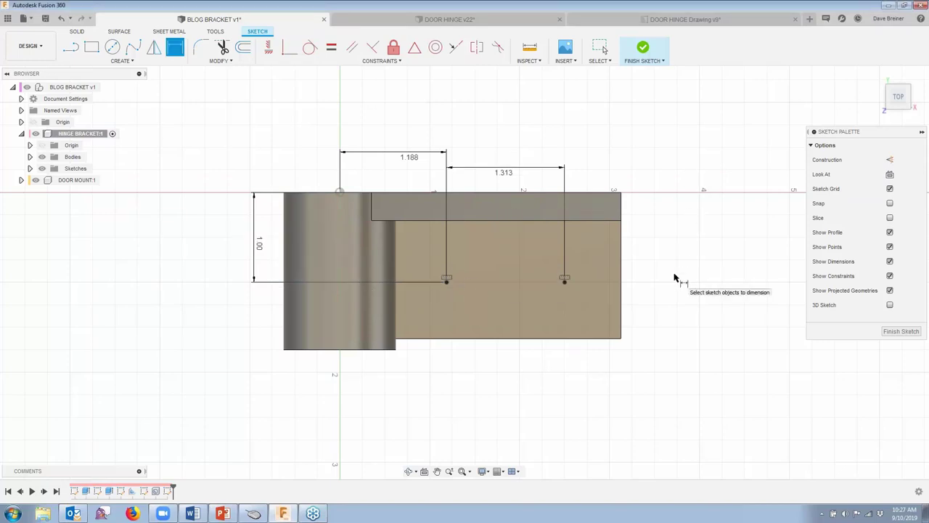
click(644, 49)
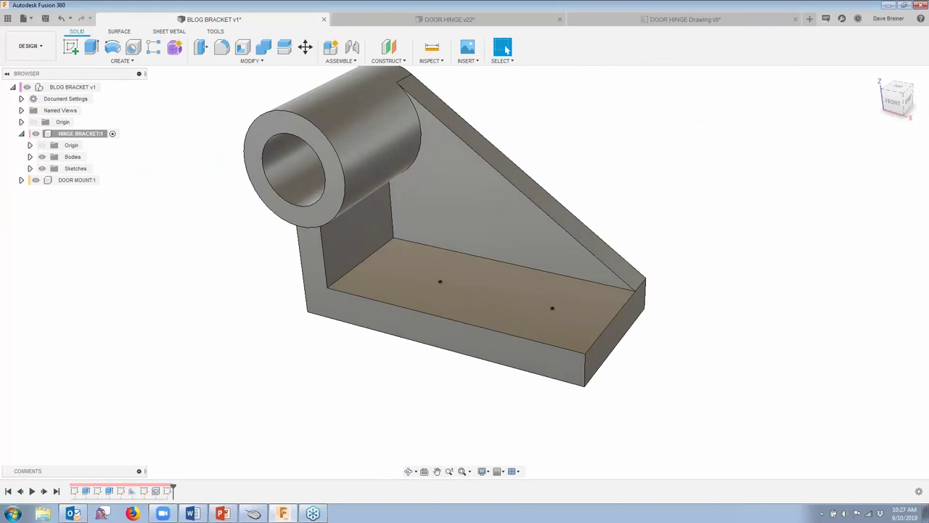
Start a Hole feature on the arm's two sketch points with extents All and the counterbore hole type.
key(s)
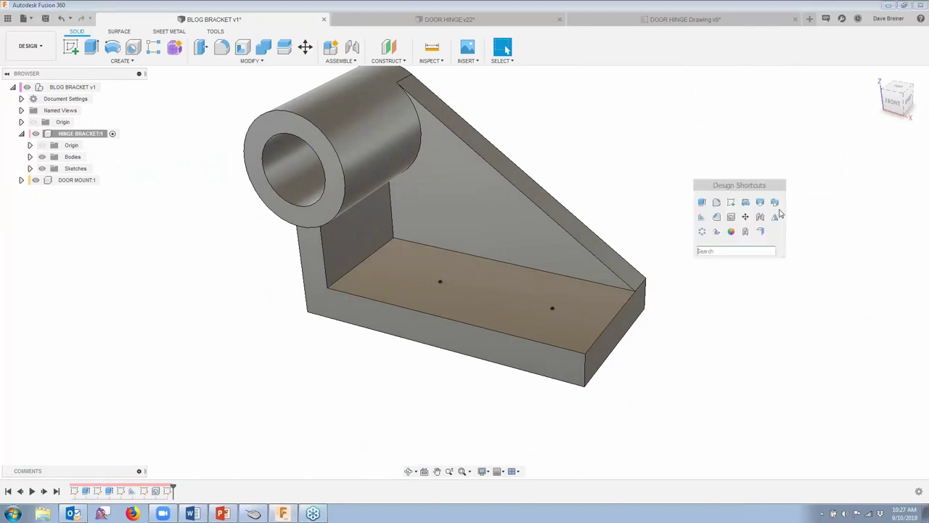
click(731, 217)
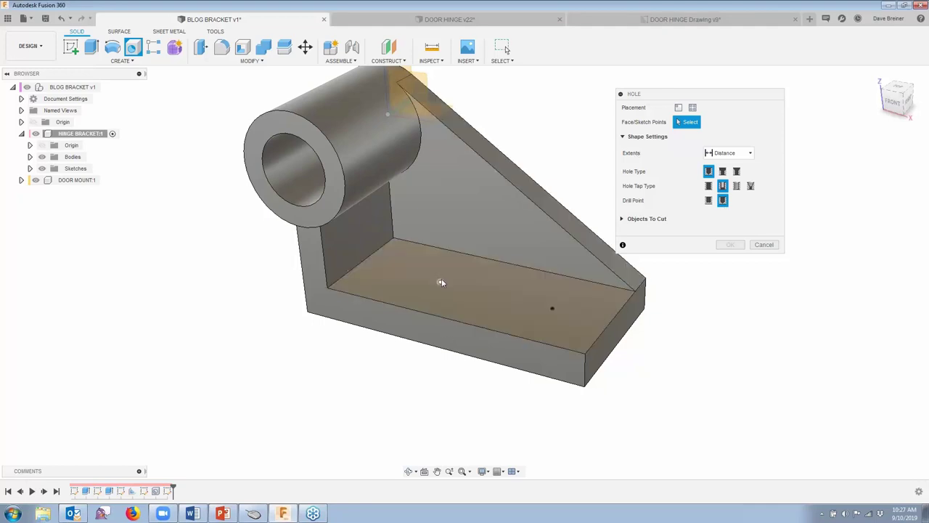
click(441, 282)
click(551, 308)
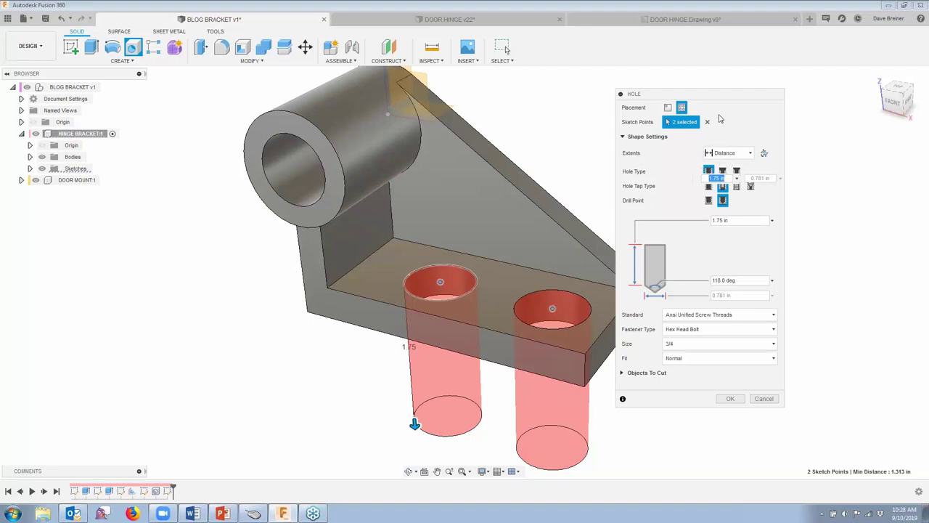
click(752, 153)
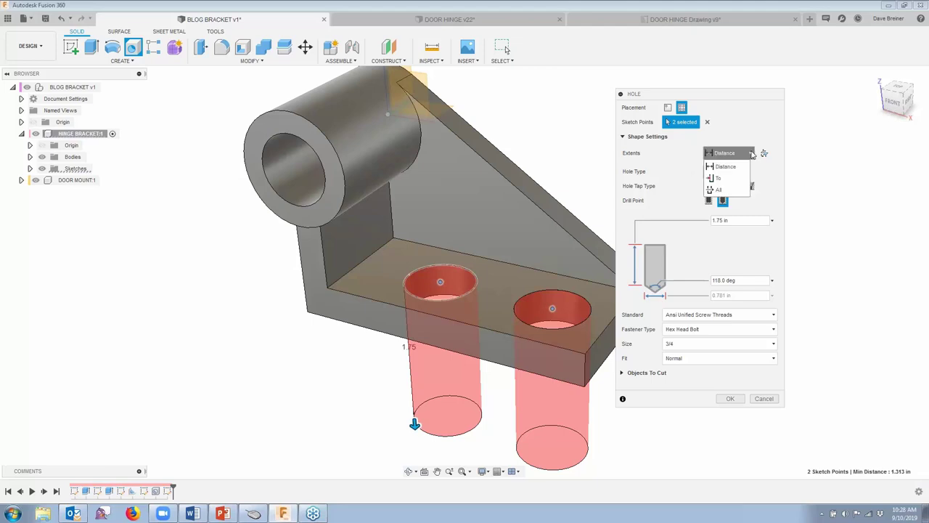
click(720, 189)
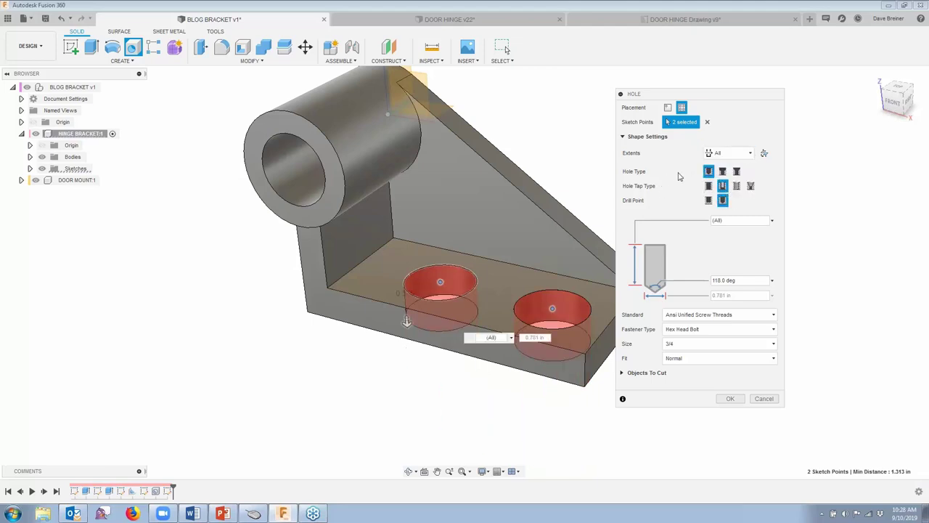
click(723, 172)
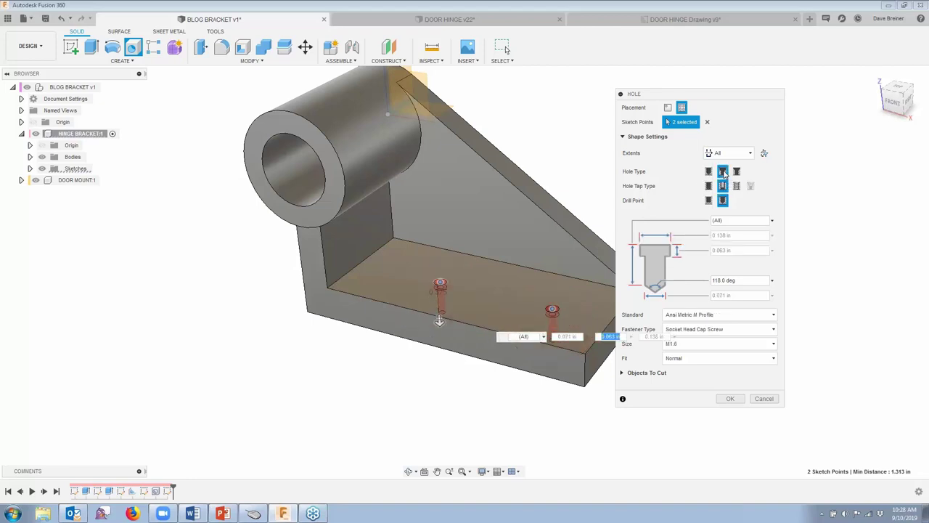
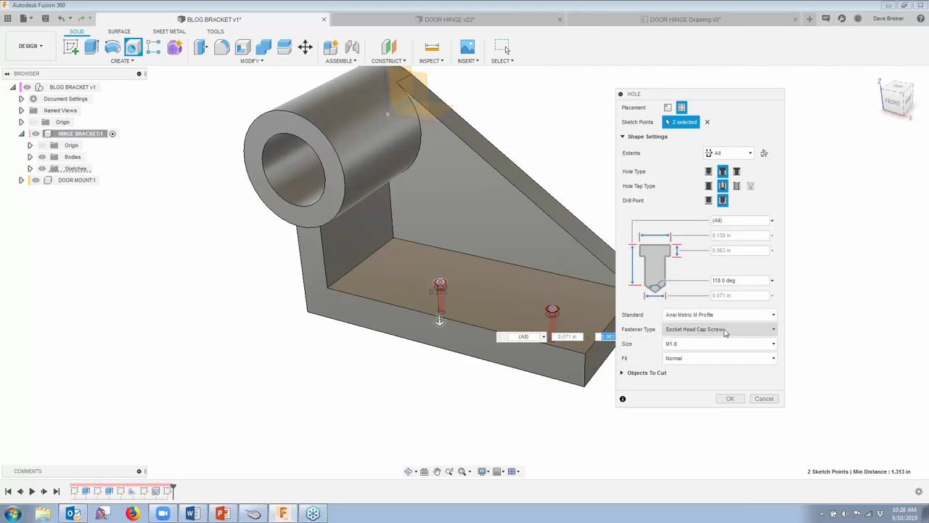
Size the counterbored clearance holes for a 3/8 Hex Head Bolt in the Ansi Unified Screw Threads standard.
click(773, 315)
click(702, 339)
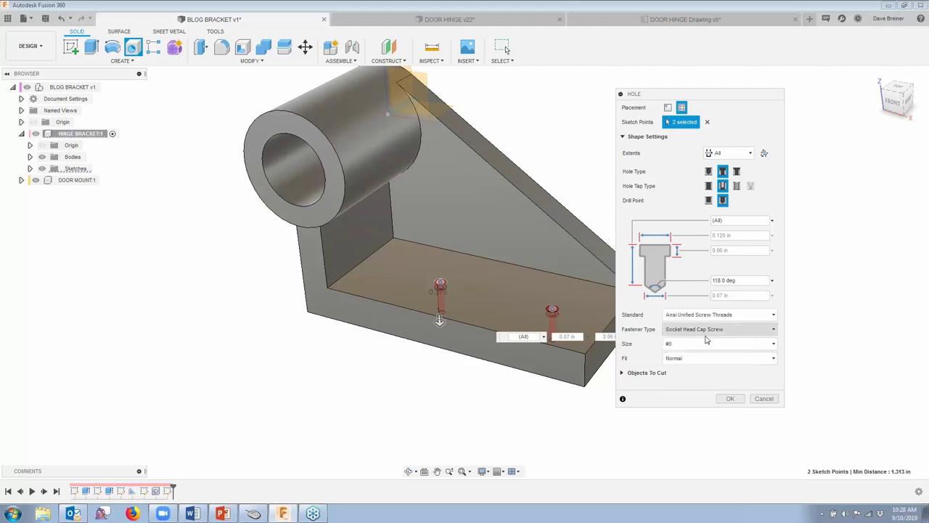
click(766, 330)
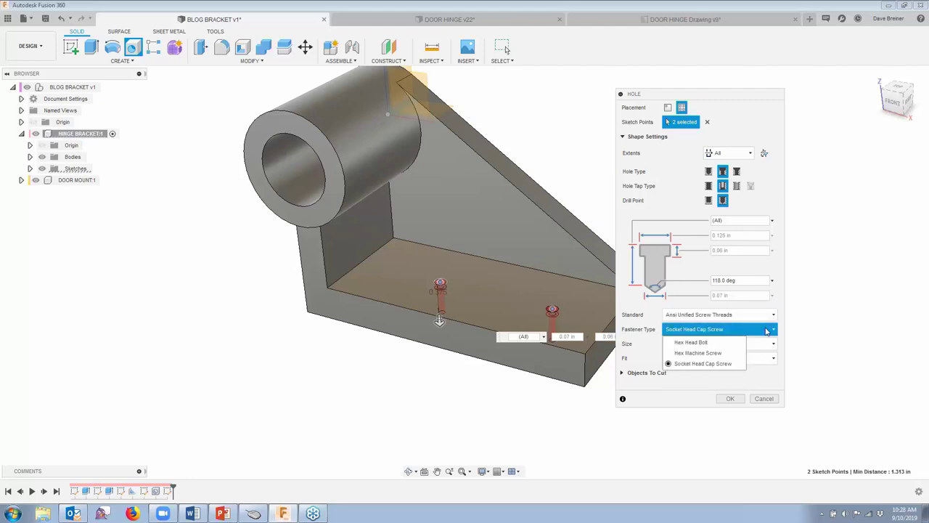
click(701, 342)
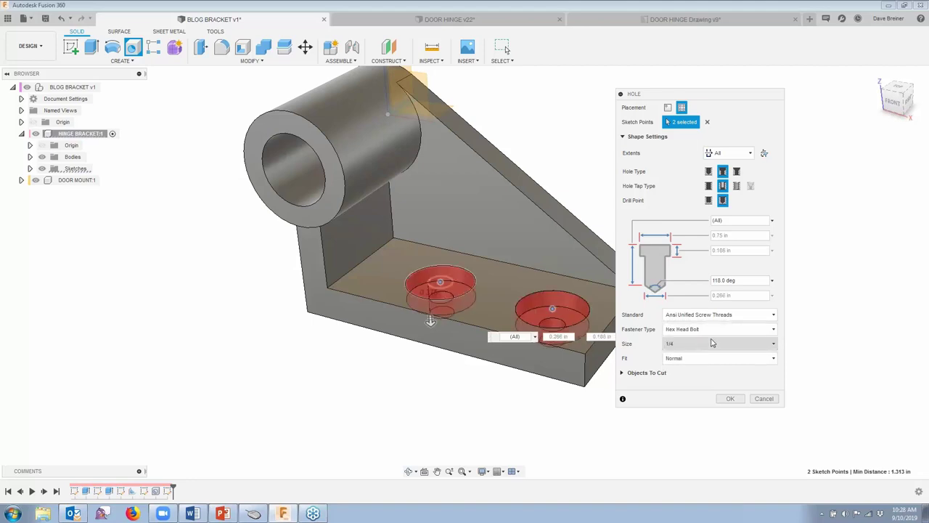
click(770, 345)
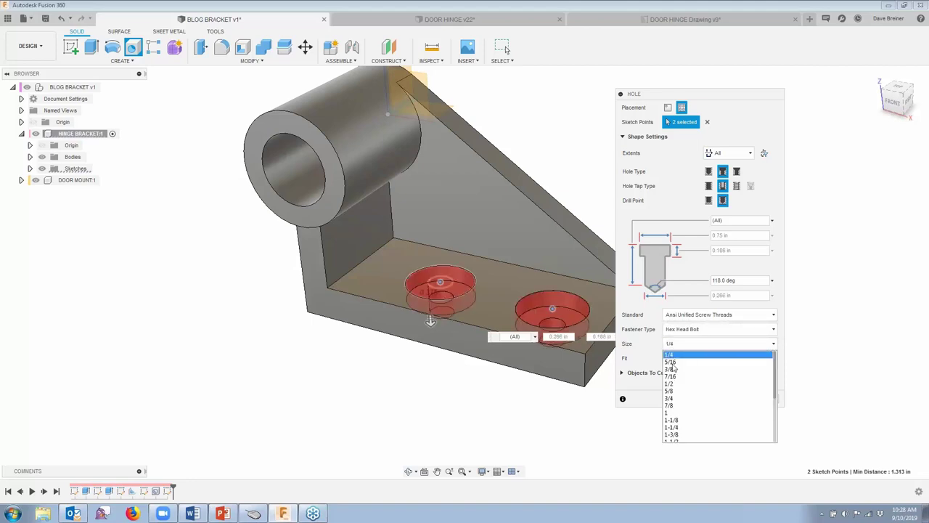
click(695, 368)
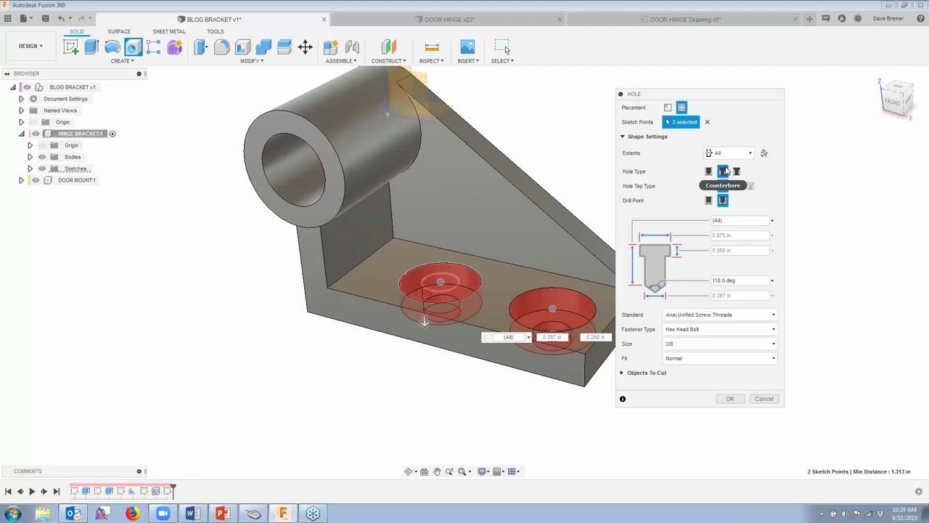
Change the hole tap type to simple and set the counterbore diameter to 0.75 in and its depth to 0.03125 in.
click(709, 186)
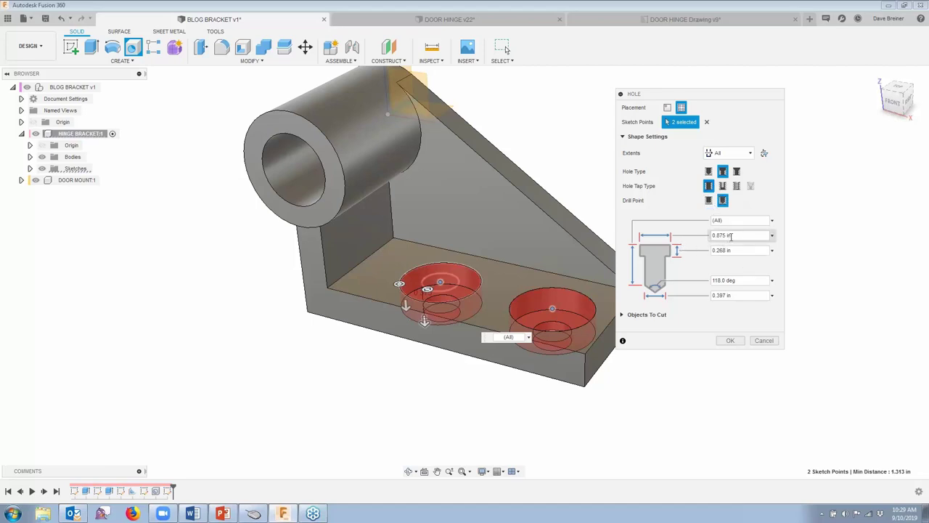
drag(736, 235, 691, 238)
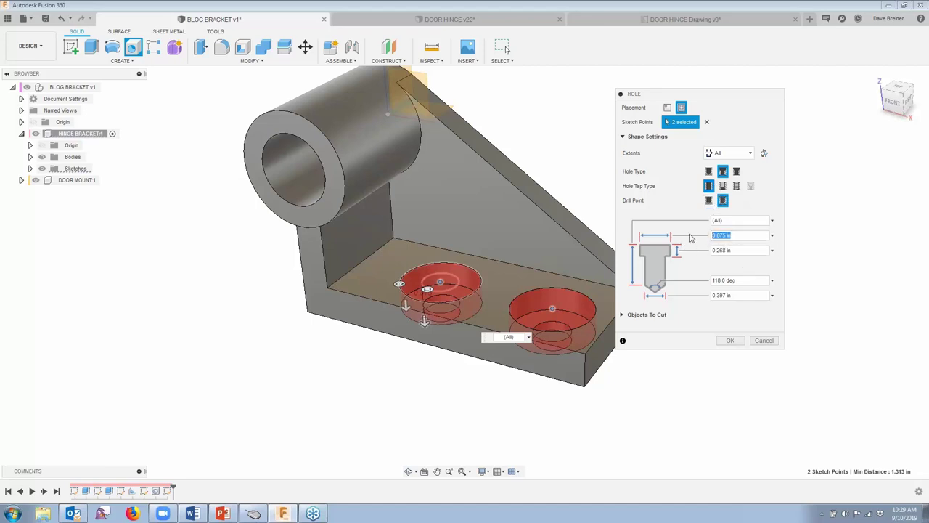
text(75)
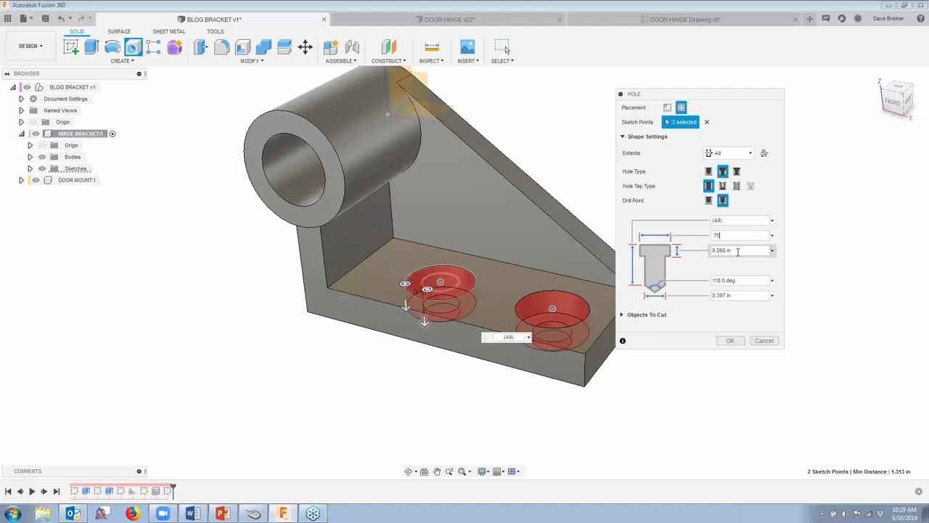
drag(737, 250, 710, 251)
text(.03125)
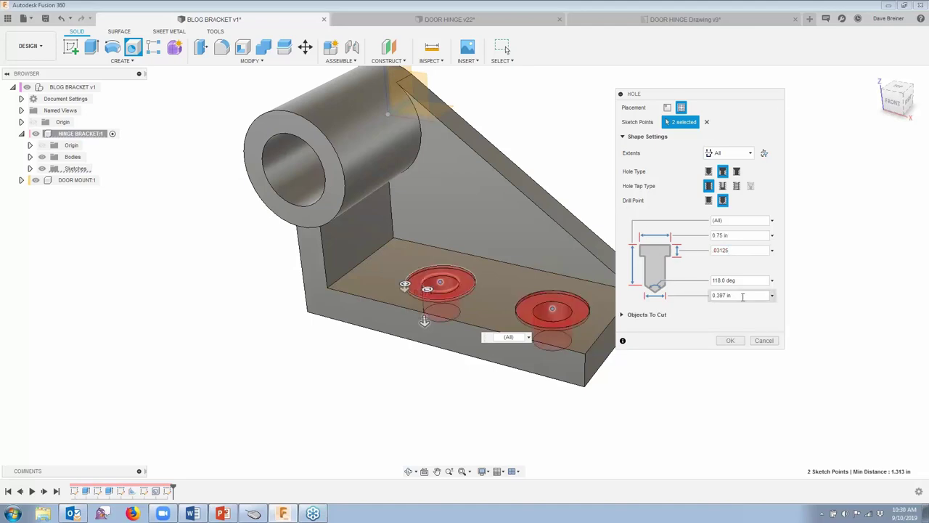
Set the hole diameter to 13/32 in and create the two counterbored holes.
drag(743, 296, 710, 296)
text(40625)
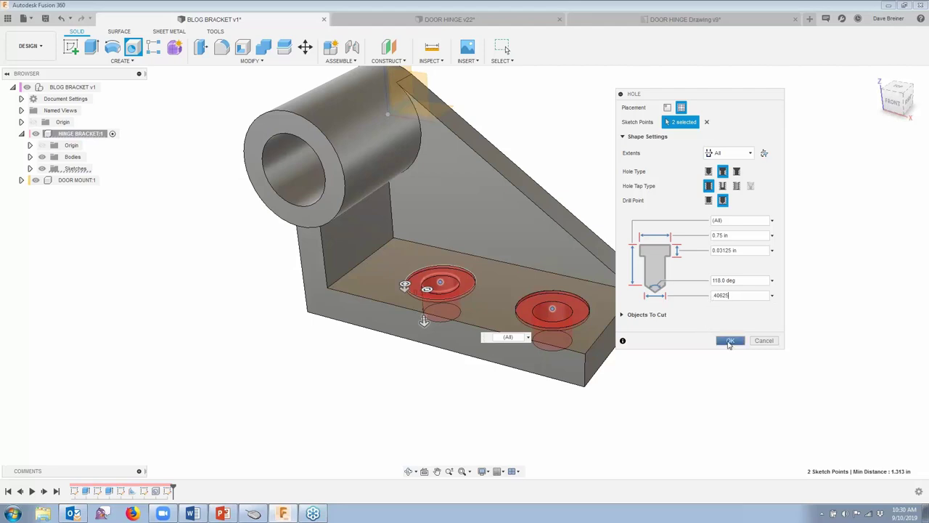
click(737, 294)
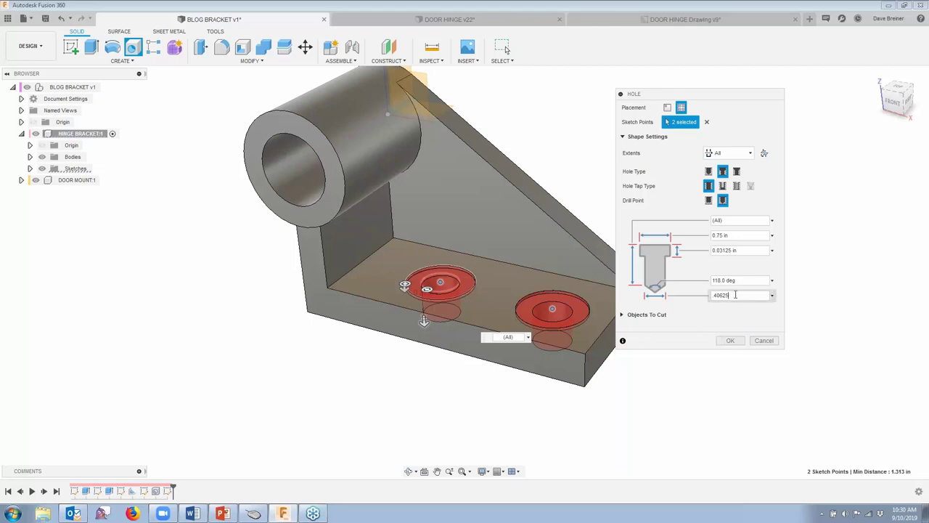
key(ctrl+a)
text(13/32)
click(731, 341)
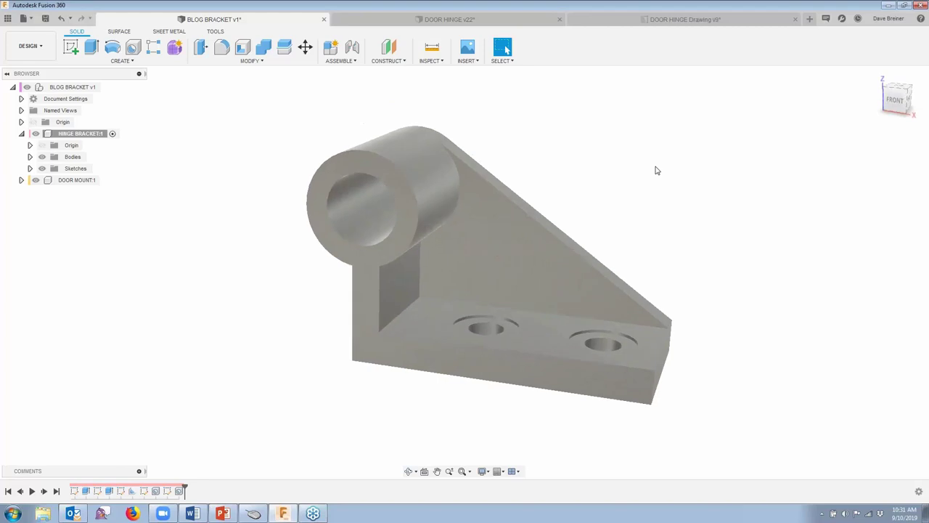
Fillet the two edges where the barrel meets the arm's vertical leg with a 0.125 in radius.
click(220, 49)
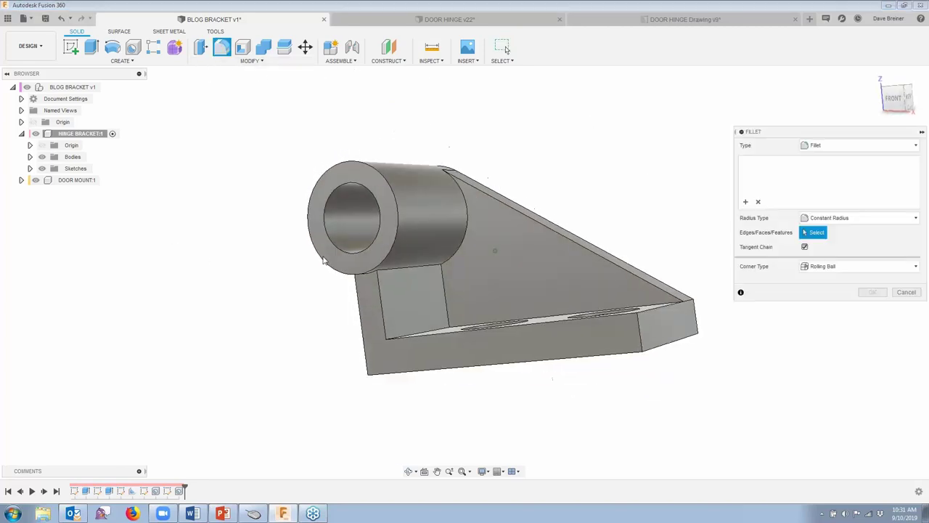
click(410, 268)
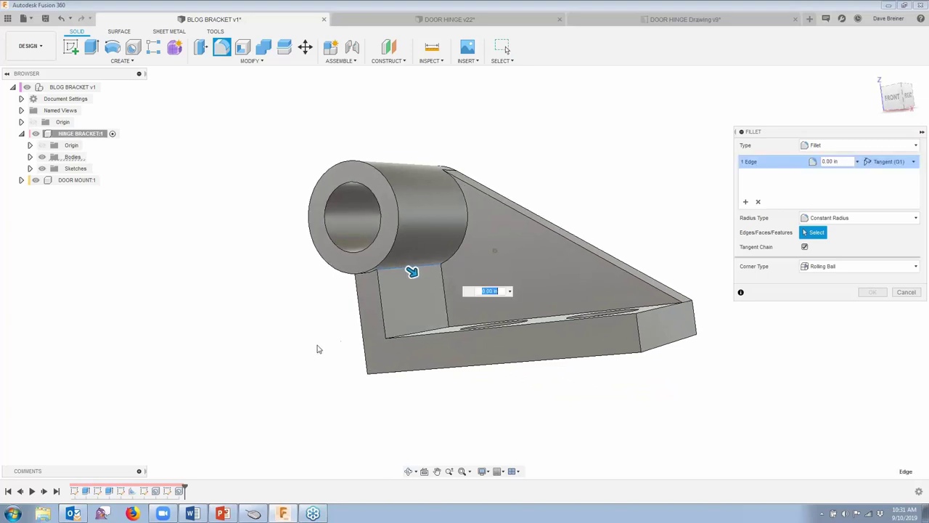
shift+middle_drag(317, 349, 426, 208)
click(426, 208)
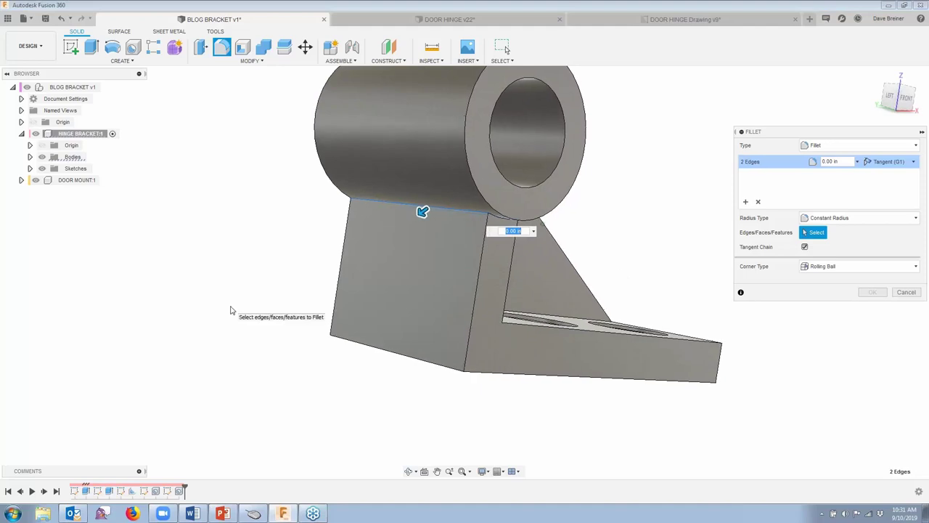
text(.125)
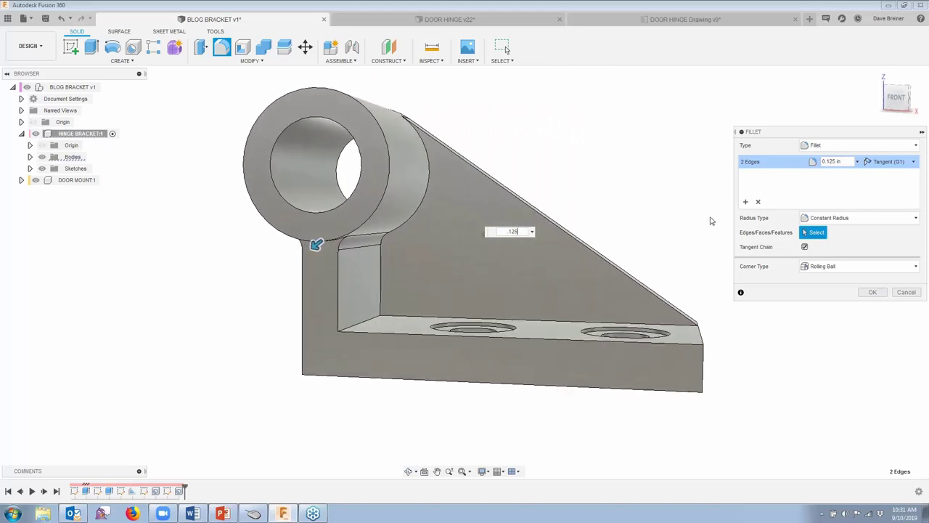
Add a second fillet set of 0.125 in radius on the two vertical corner edges at the arm's free end and complete the fillet.
click(746, 203)
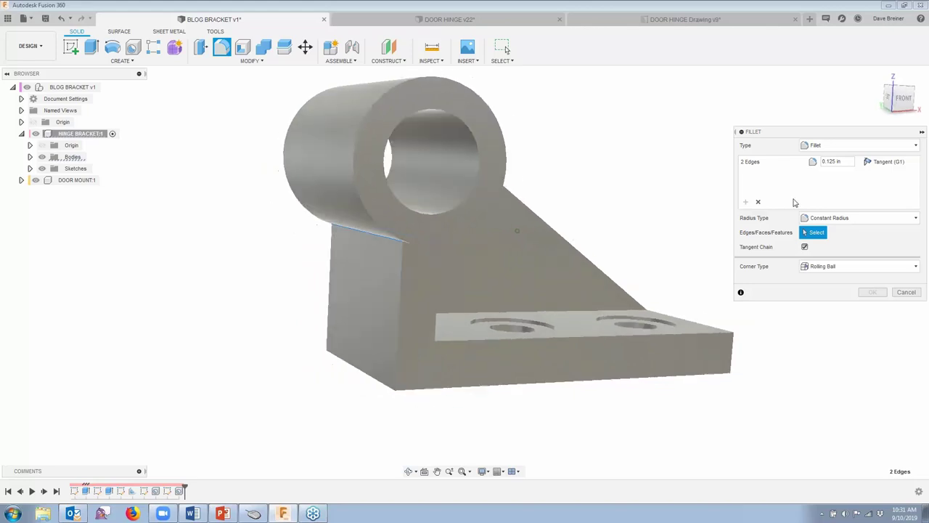
click(647, 381)
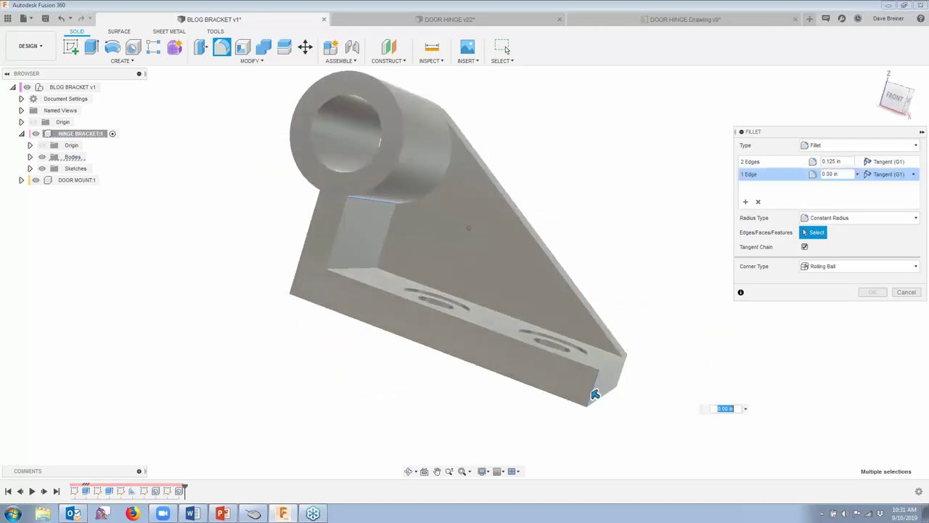
click(602, 396)
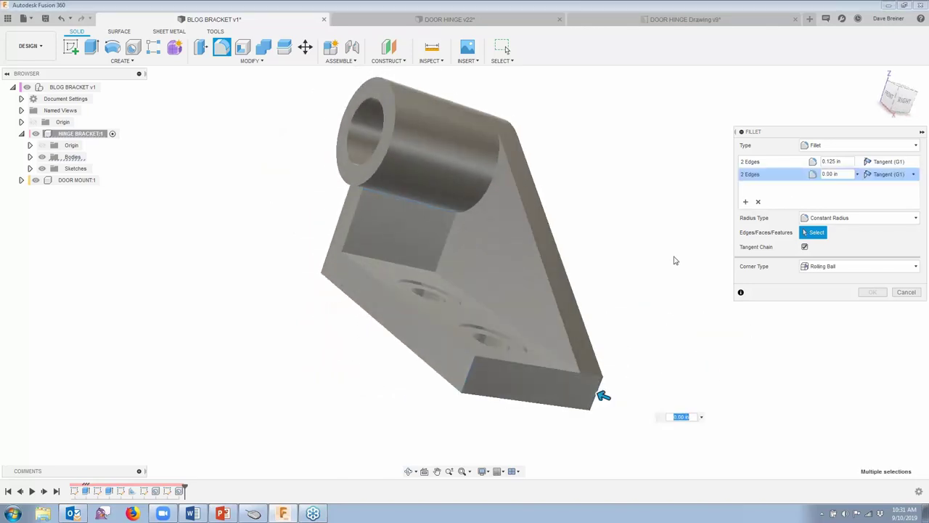
text(.125)
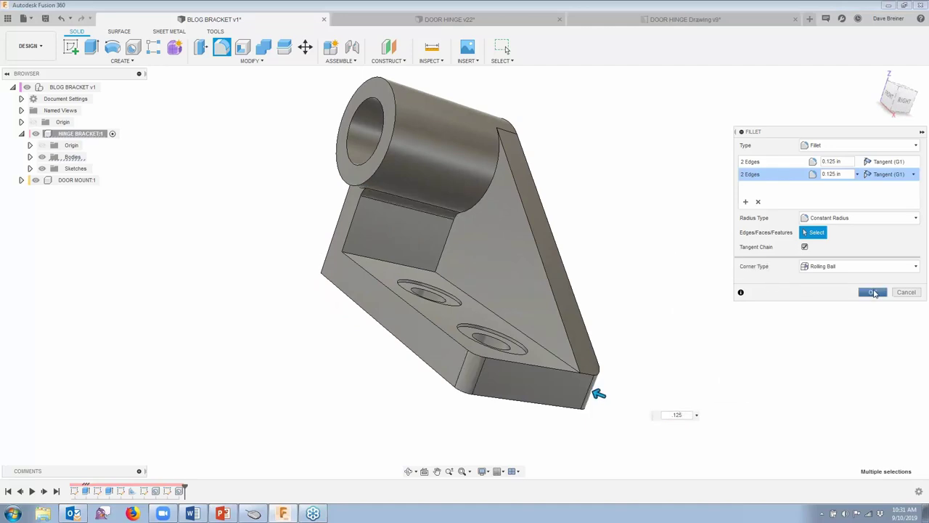
click(873, 292)
shift+middle_drag(741, 347, 699, 176)
scroll(385, 201, up, 3)
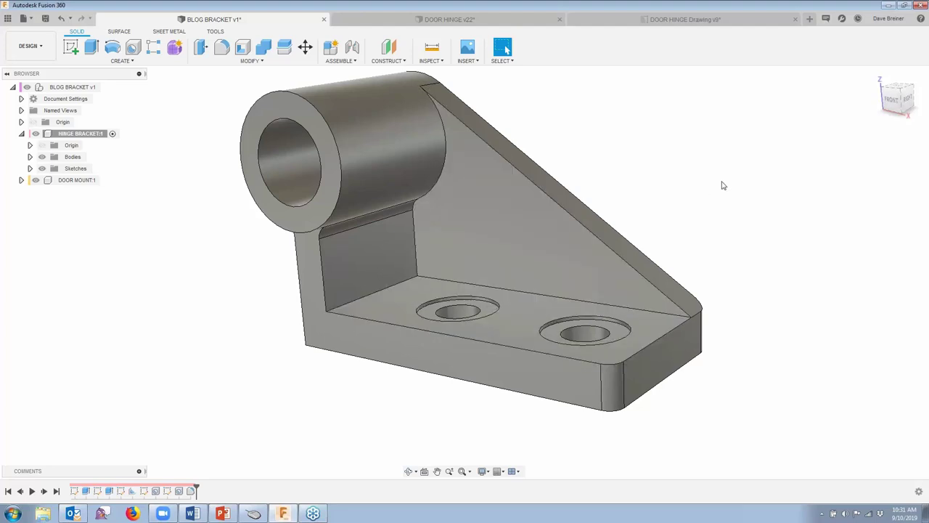
shift+middle_drag(722, 186, 722, 185)
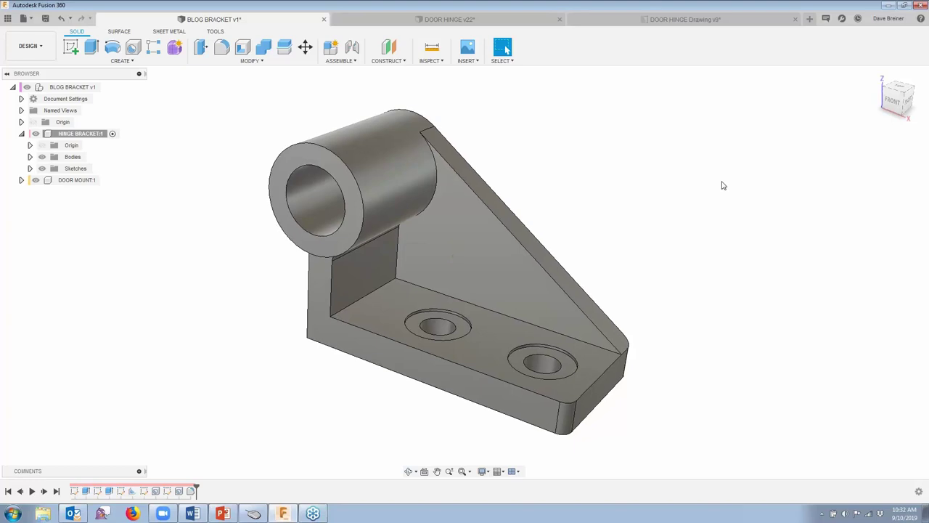
Save a new version of the design with the description "User Saved" and activate the DOOR MOUNT component.
click(46, 20)
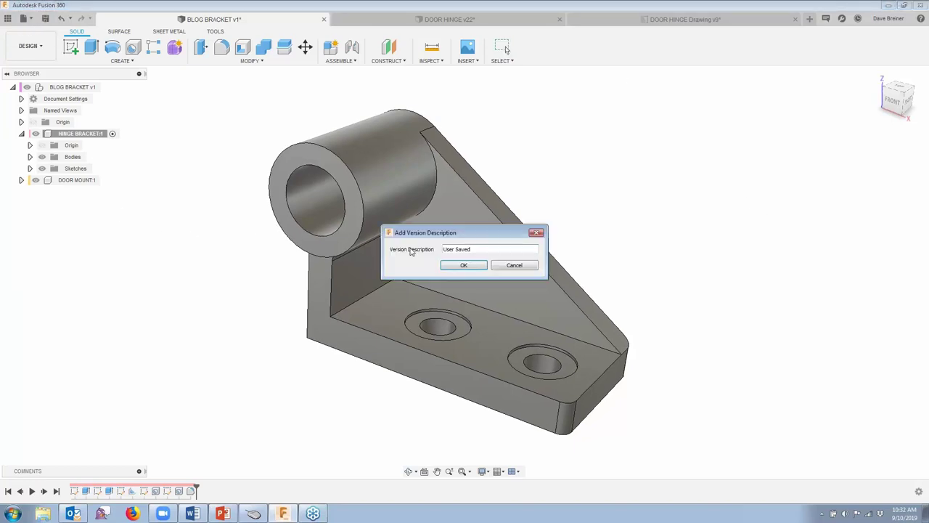
click(450, 267)
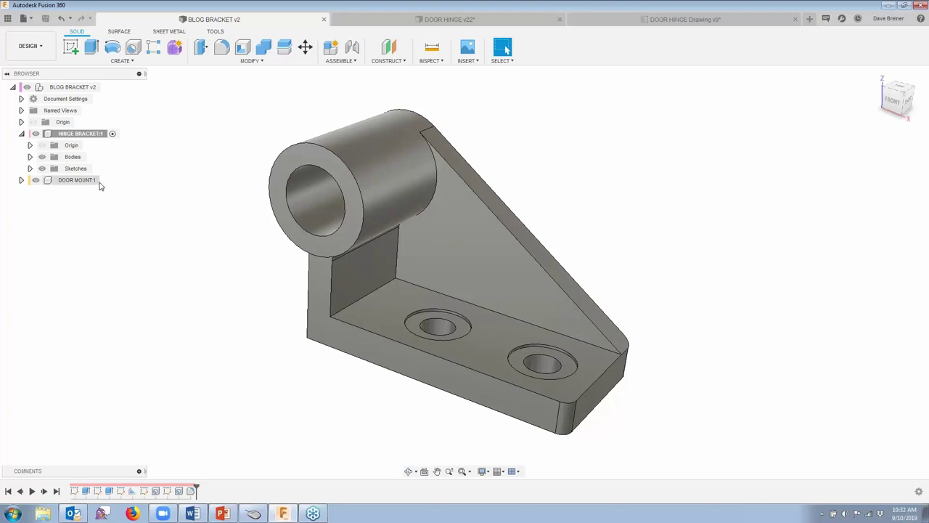
mouse_move(82, 182)
click(99, 181)
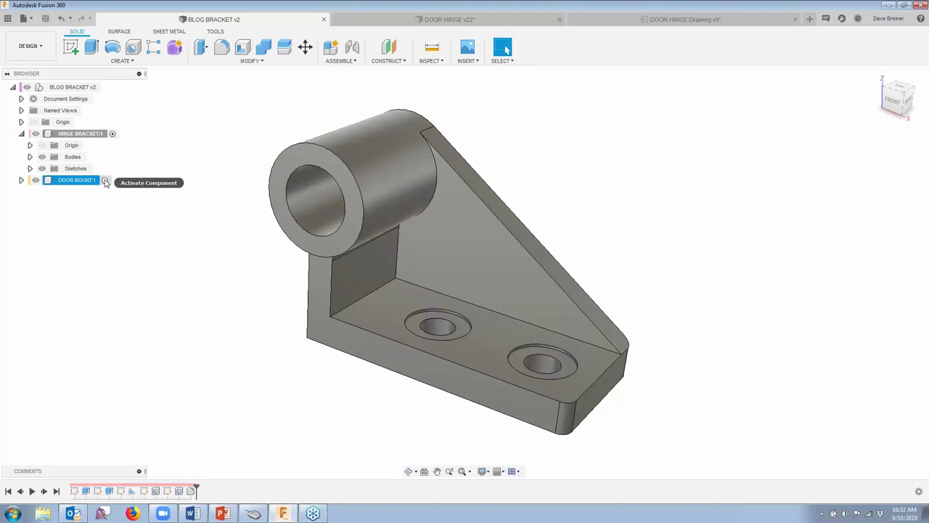
click(105, 181)
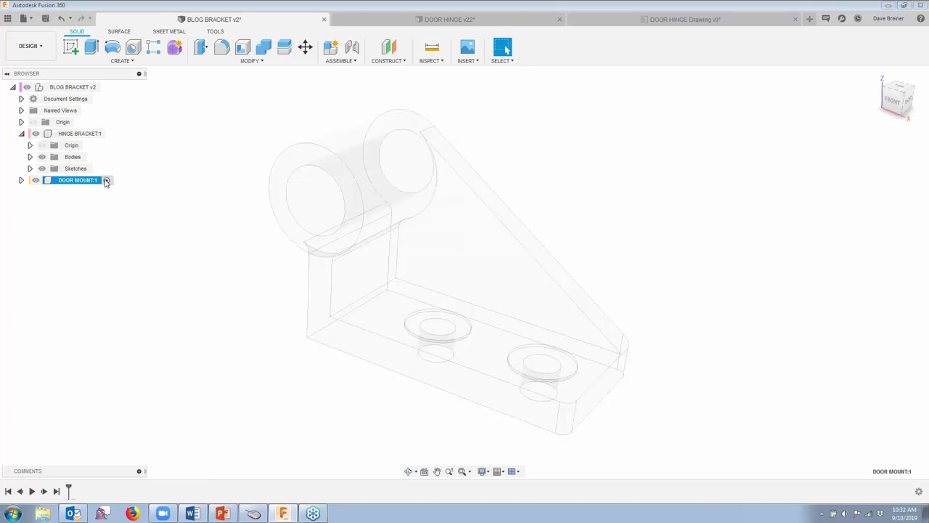
middle_drag(203, 255, 318, 245)
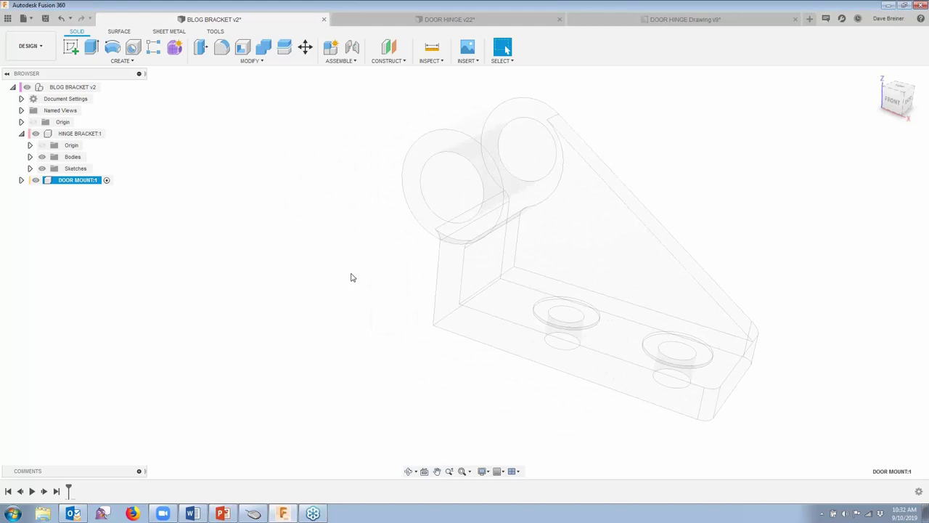
click(38, 136)
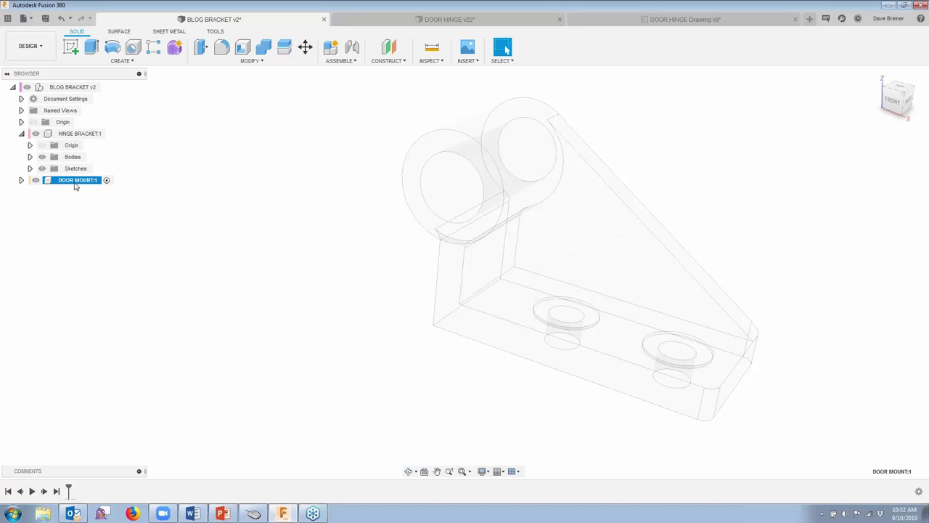
Start a new sketch on the front ring face of the hinge bracket's barrel.
key(s)
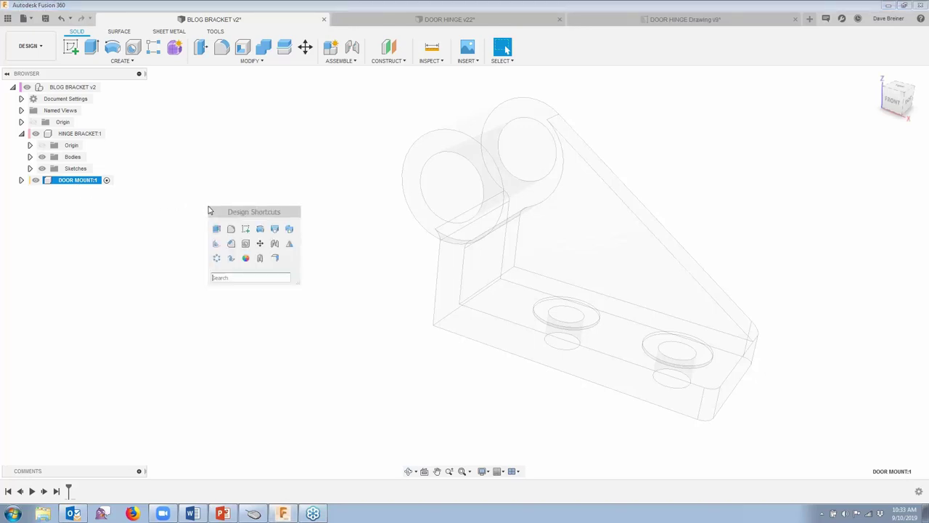
click(231, 229)
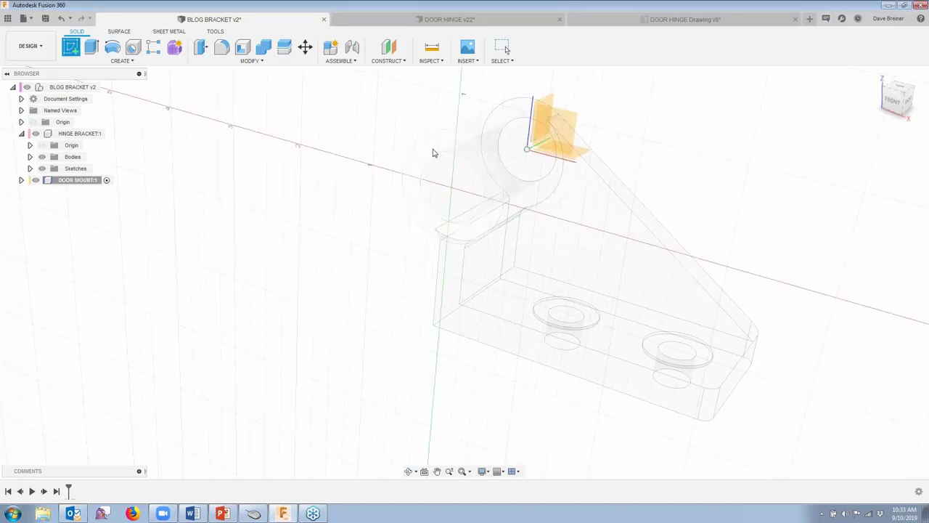
click(430, 150)
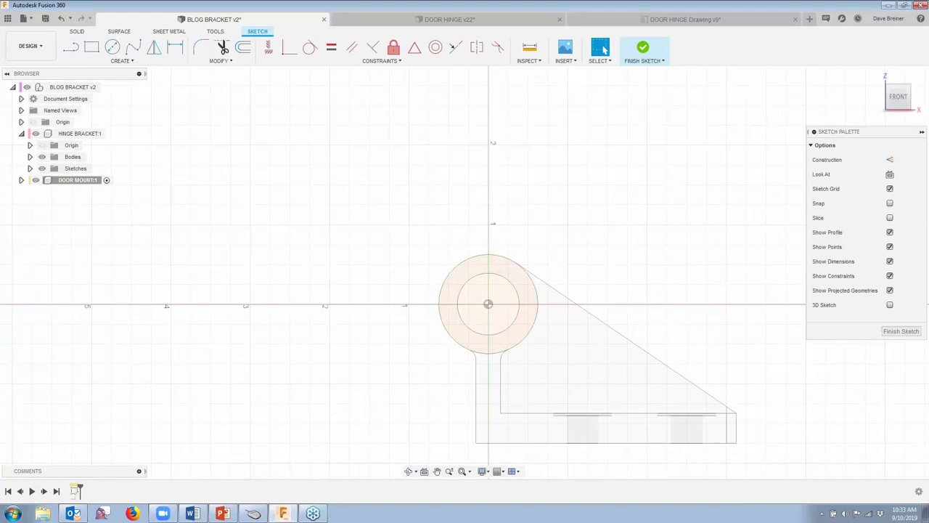
Project the barrel's inner and outer circular edges into the sketch with the projection link on.
key(s)
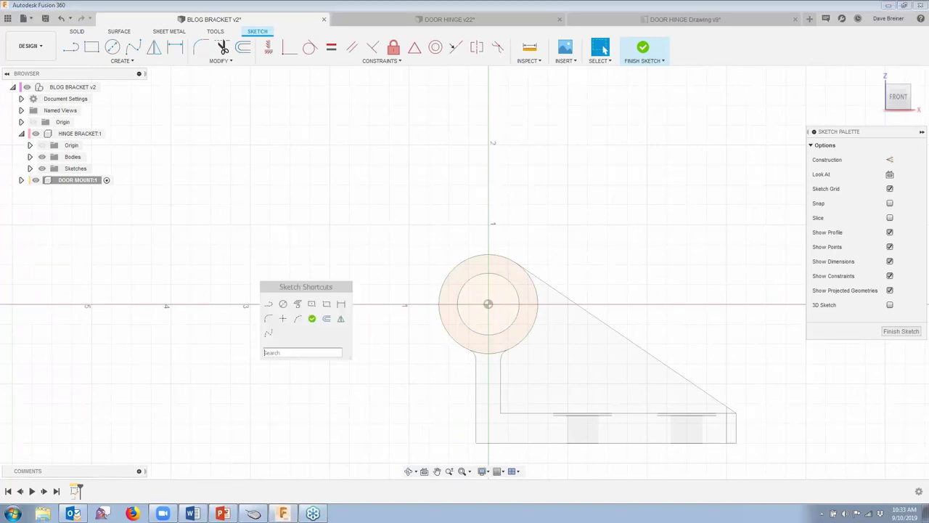
click(297, 308)
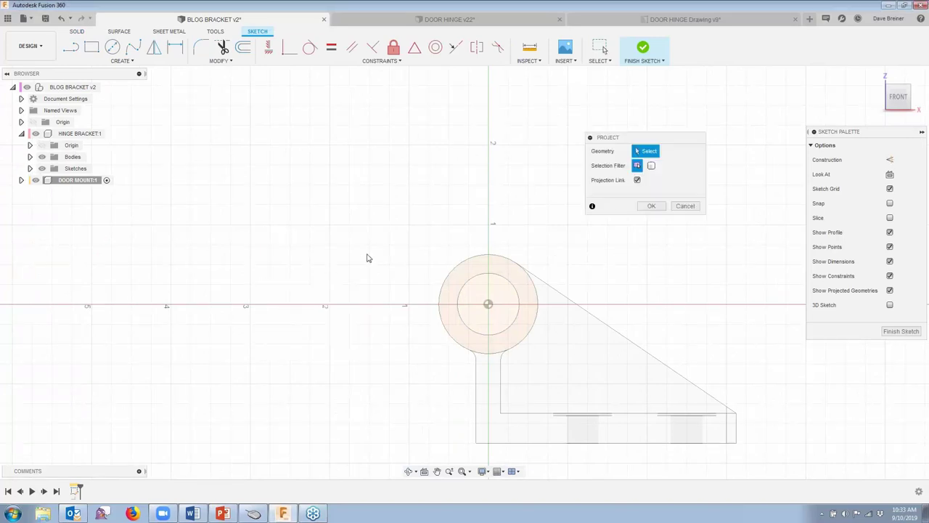
click(458, 277)
click(465, 286)
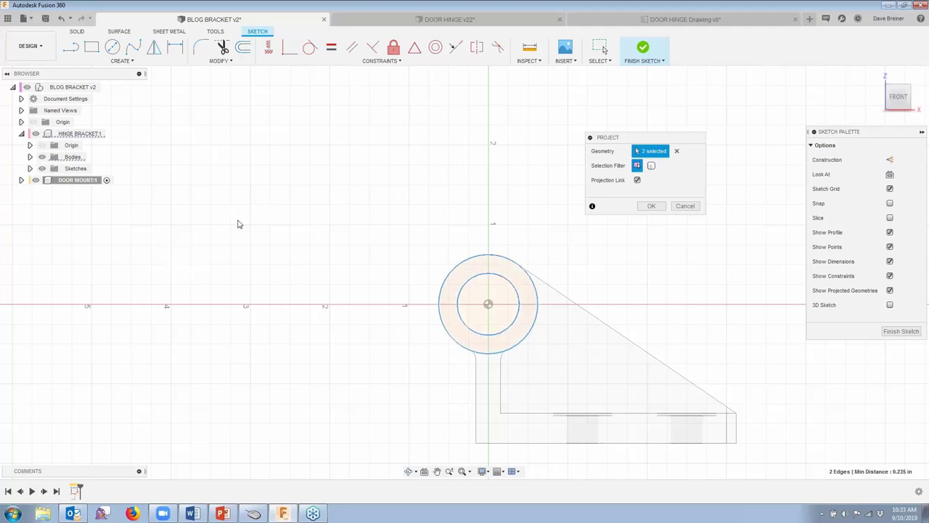
click(651, 207)
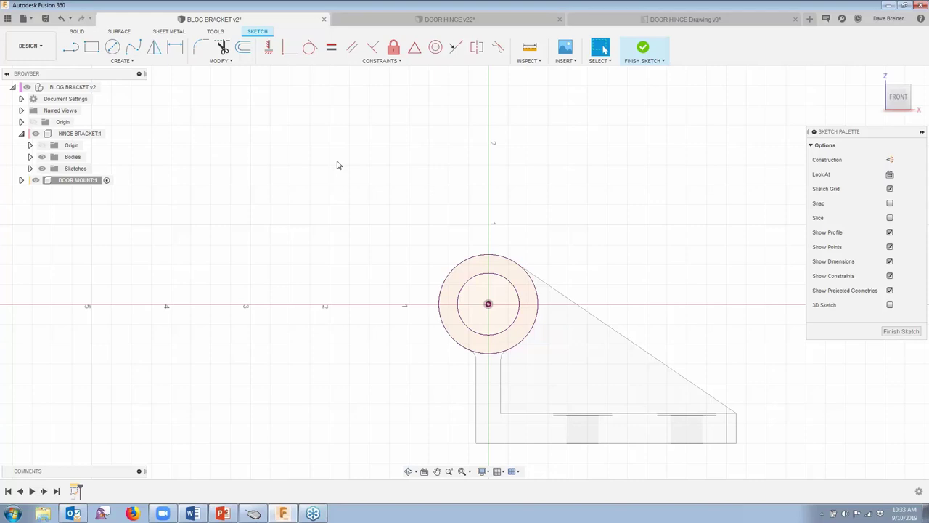
Sketch a horizontal arm about 3.12 in long and 0.29 in thick left of the outer circle, ending in a slanted line onto it.
key(s)
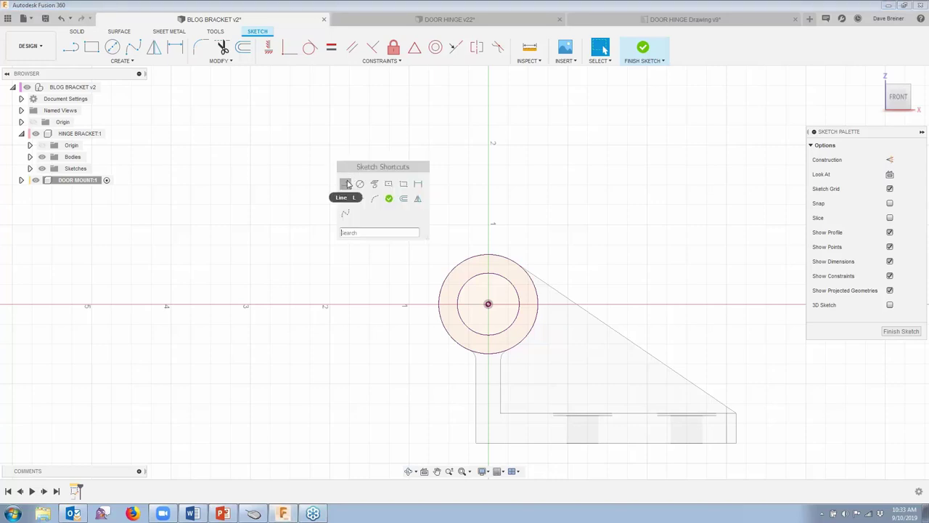
click(347, 185)
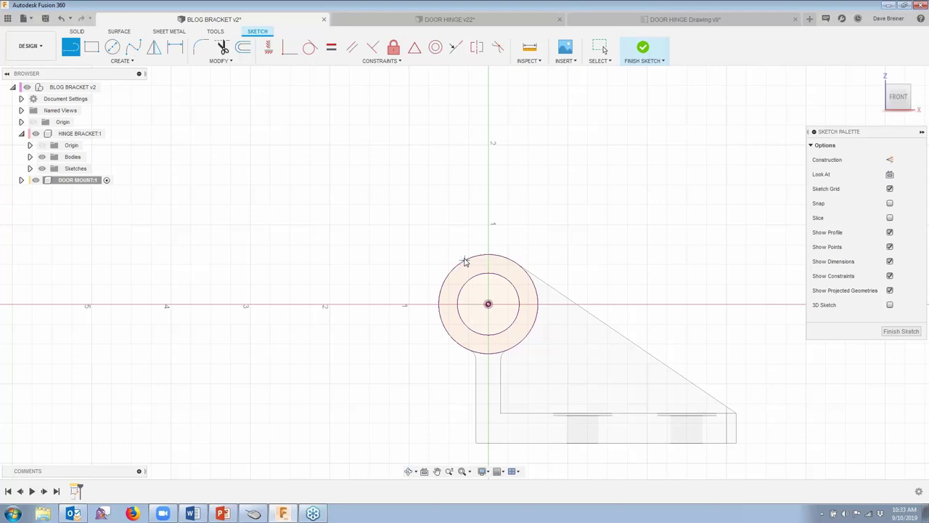
click(465, 260)
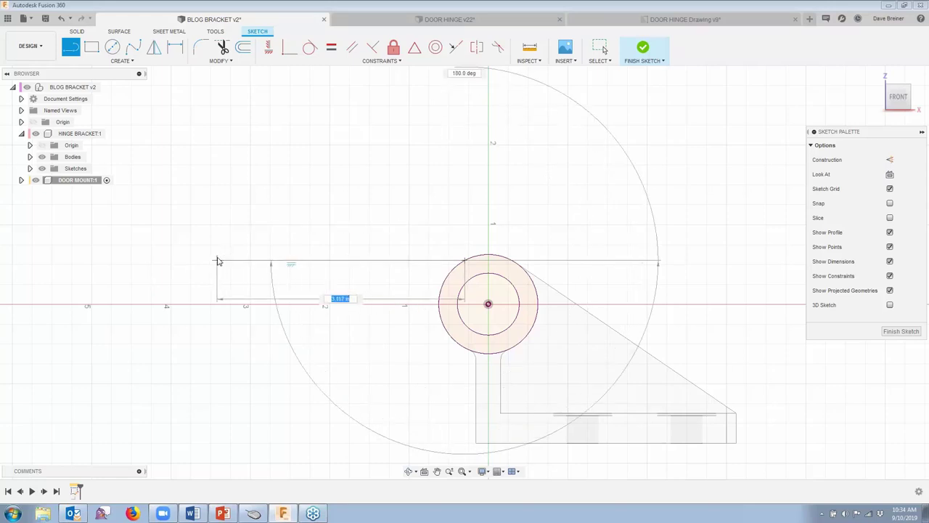
click(218, 260)
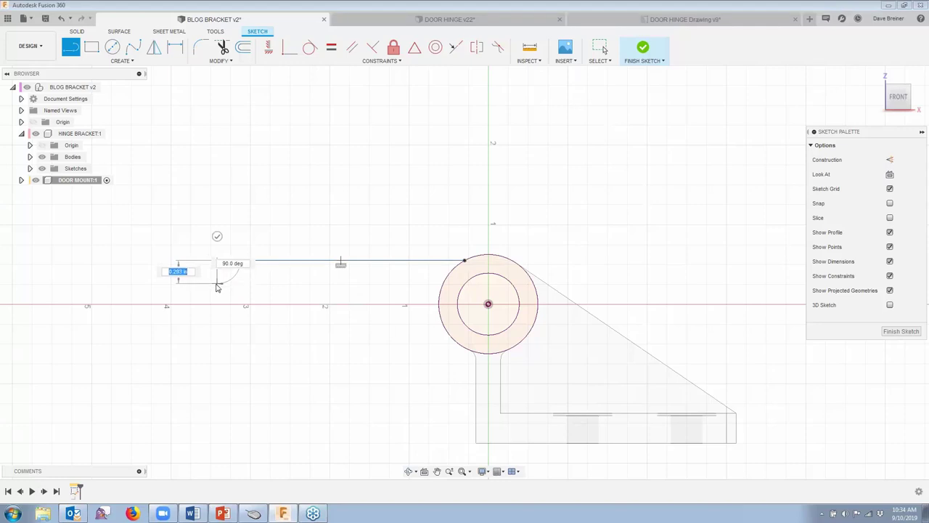
click(216, 285)
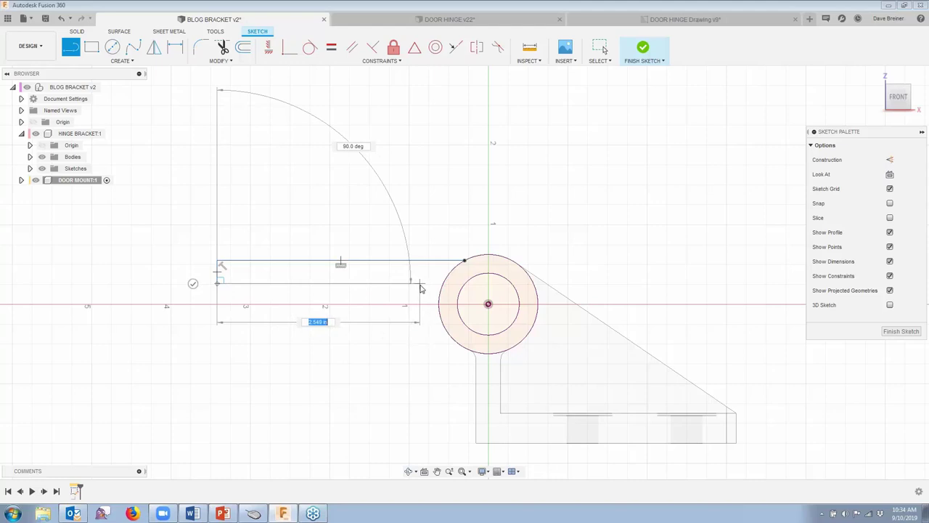
click(424, 283)
drag(424, 284, 440, 302)
scroll(436, 309, up, 3)
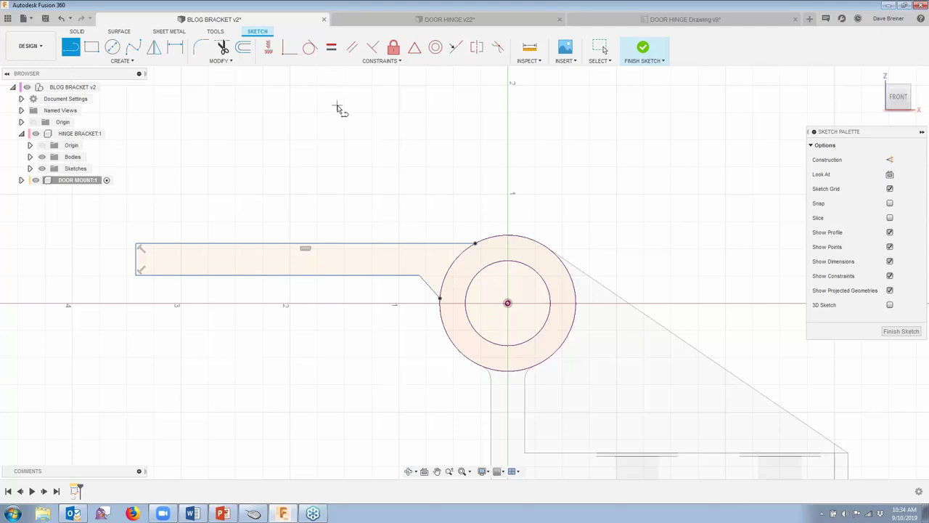
key(Escape)
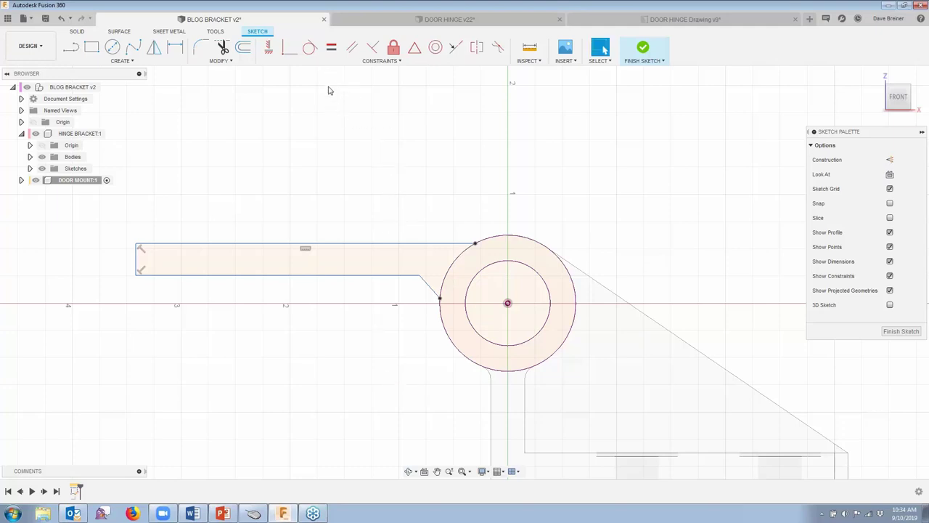
Make the arm's top line and its short slanted line tangent to the outer barrel circle.
click(309, 49)
click(464, 244)
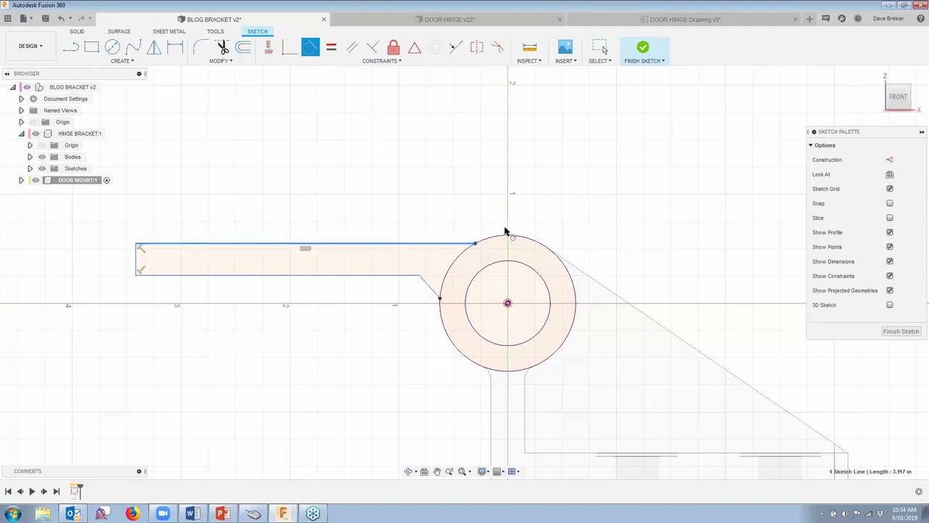
click(541, 233)
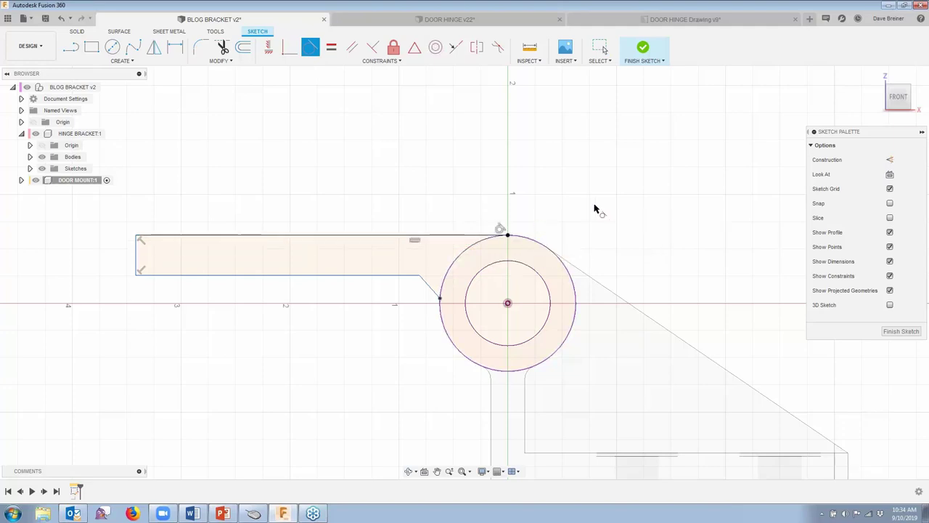
click(434, 291)
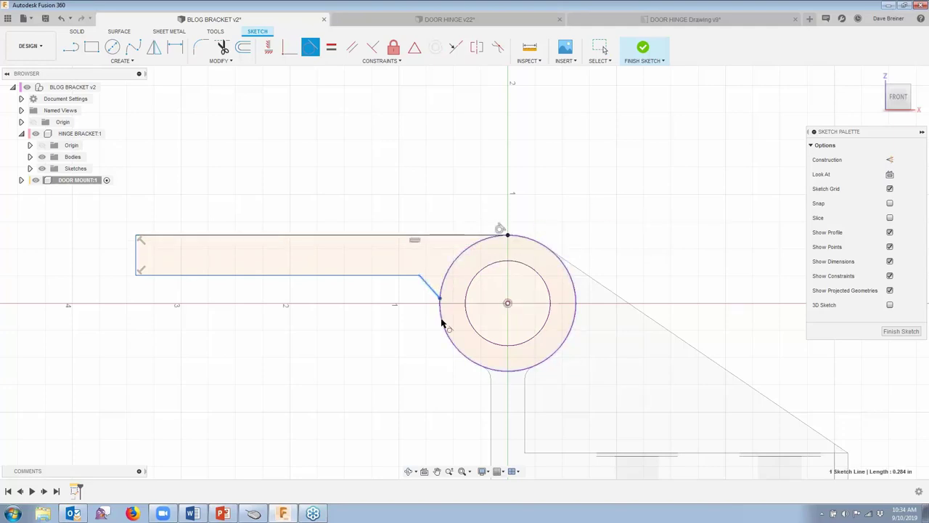
click(441, 323)
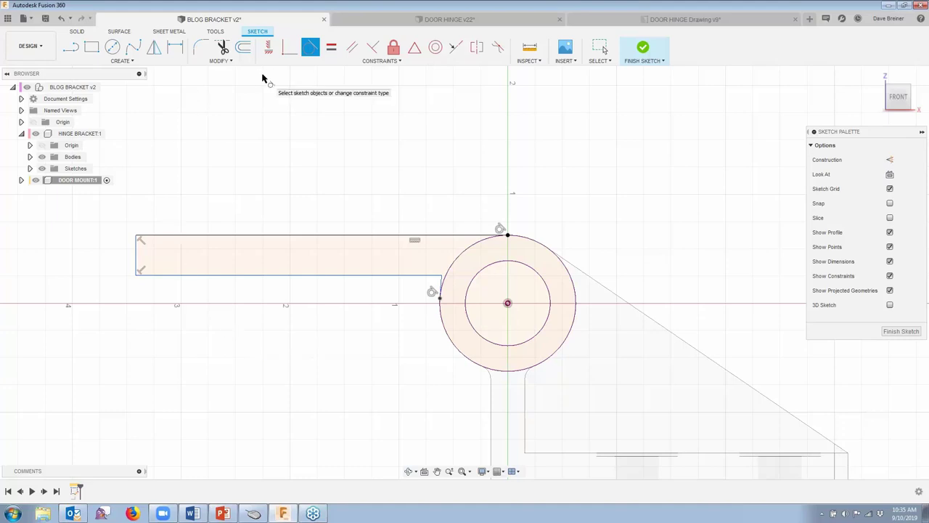
key(Escape)
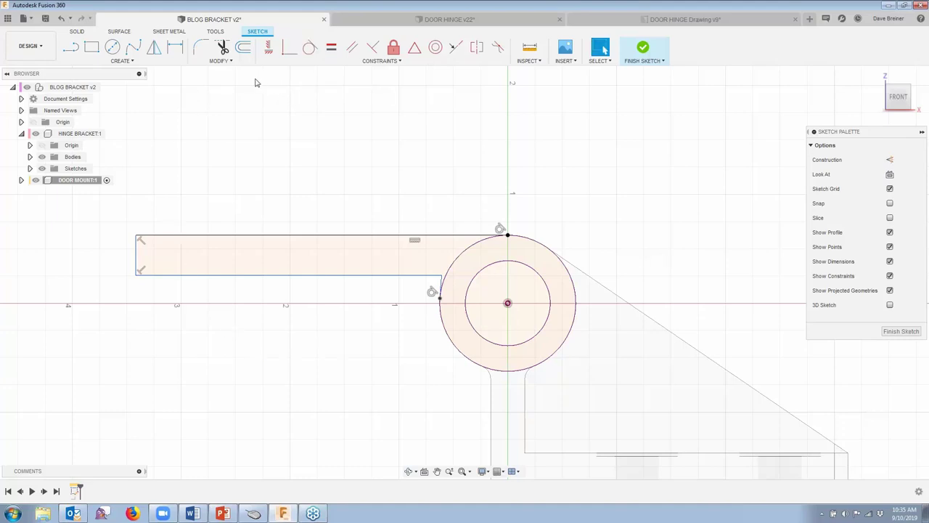
Dimension the horizontal distance from the barrel circle's center to the arm's end line as 3.8125 in.
click(175, 48)
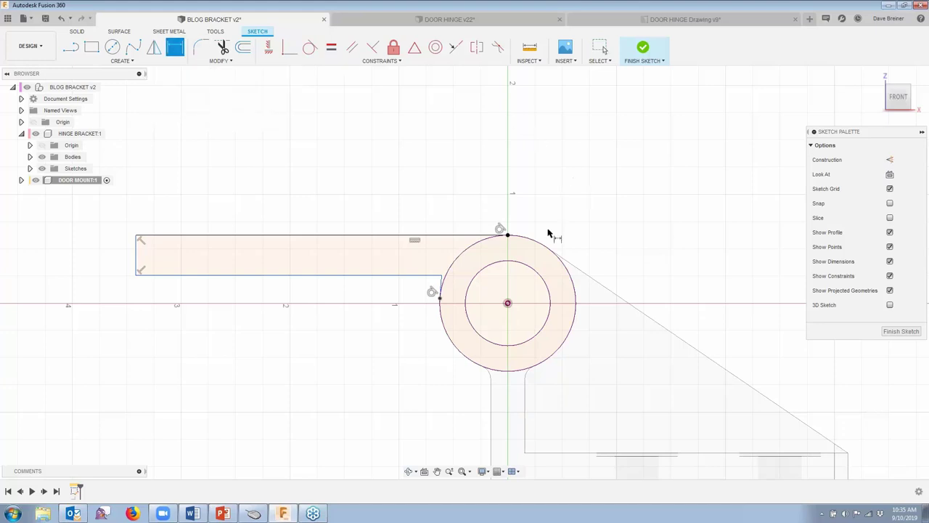
click(508, 303)
click(136, 262)
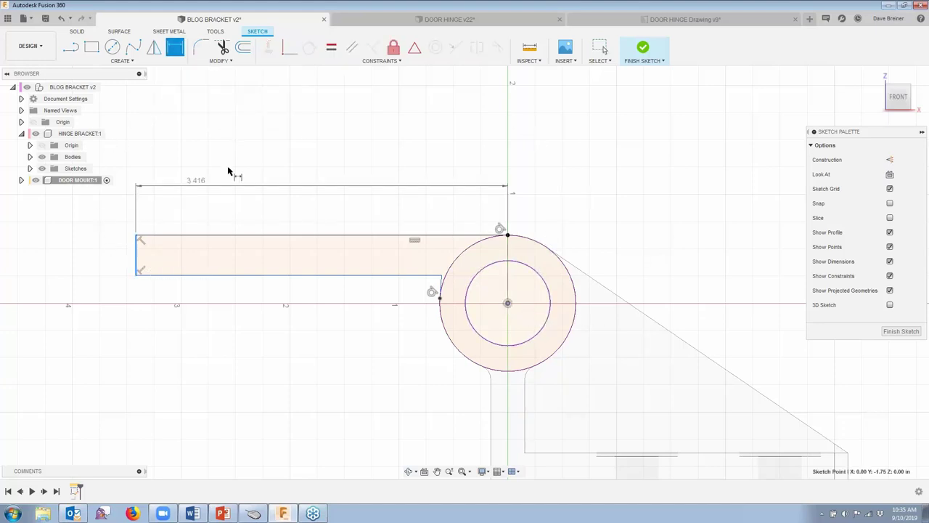
click(278, 148)
text(3)
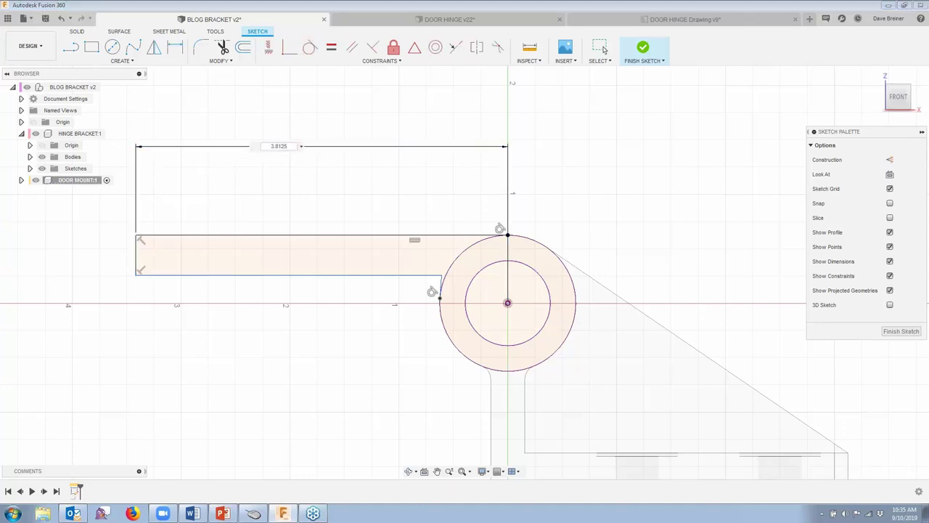
text(.8125)
key(Return)
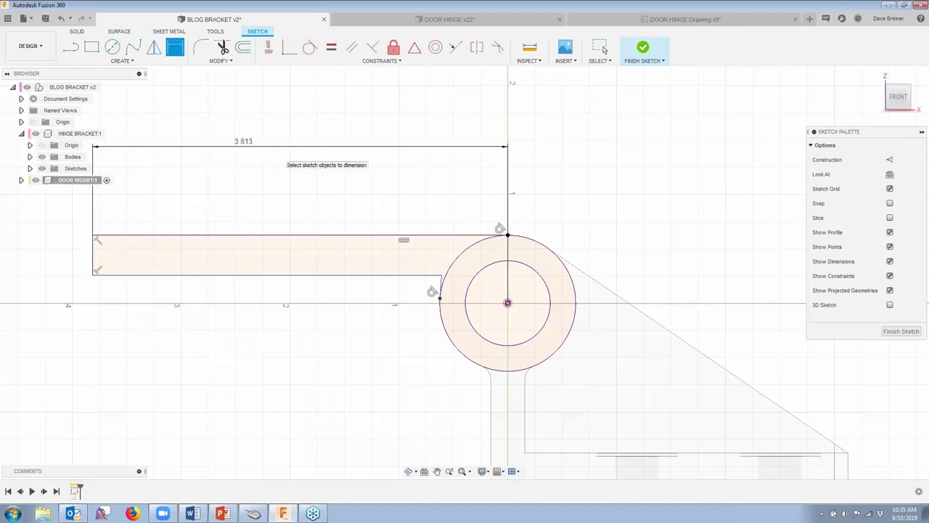
Dimension the thickness at the free end of the door mount arm as 0.375 in.
click(95, 256)
click(56, 254)
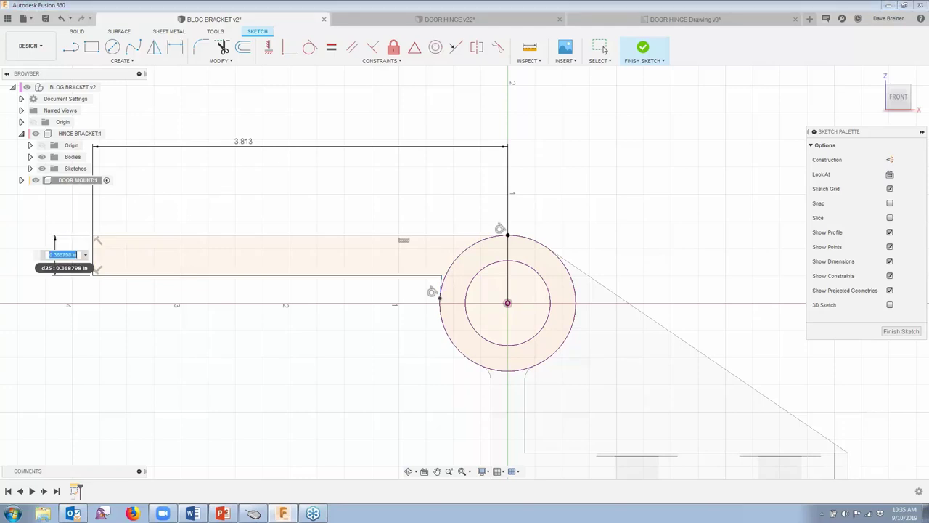
text(375)
key(Return)
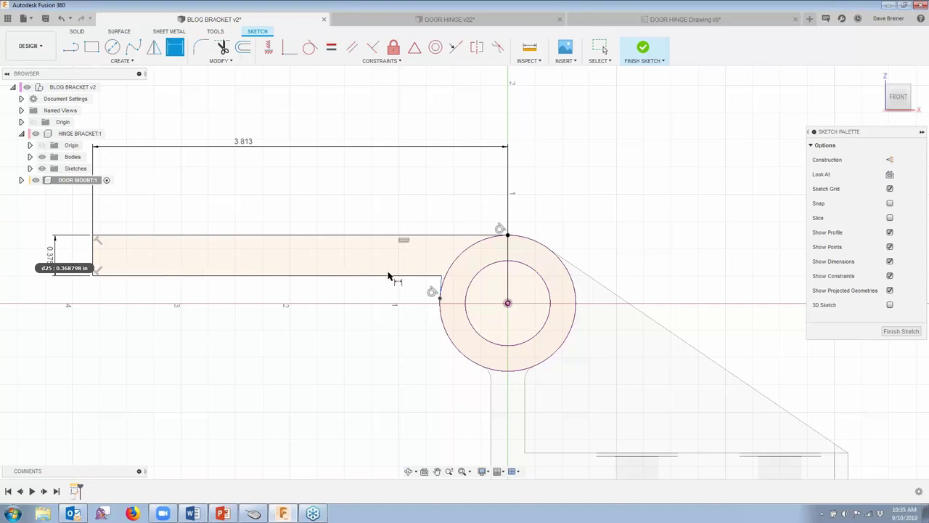
scroll(430, 284, up, 5)
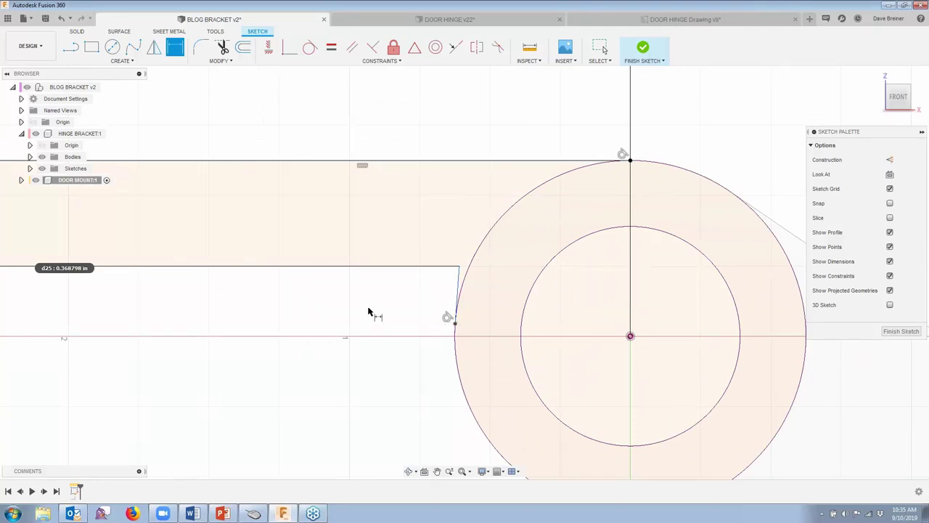
key(Escape)
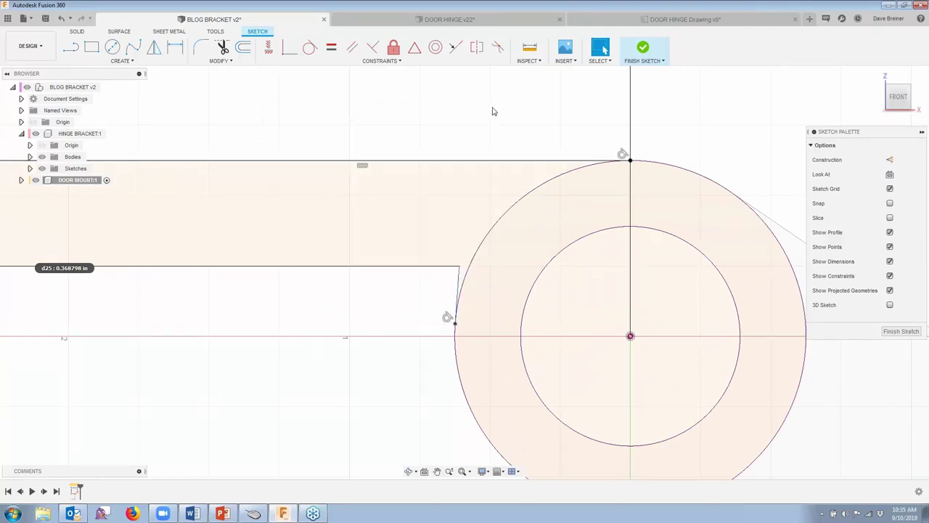
Make the short edge beside the hinge barrel perpendicular to the arm's lower edge, and finish the sketch.
click(373, 48)
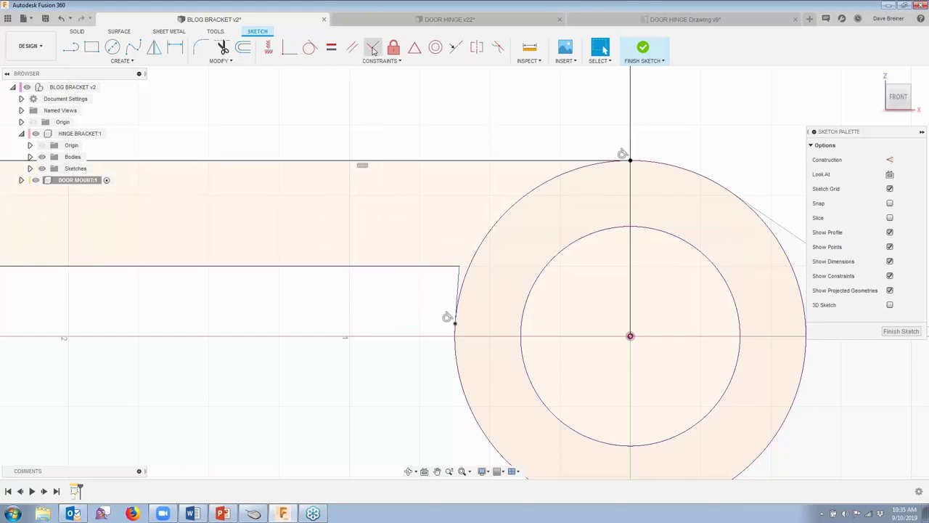
click(437, 270)
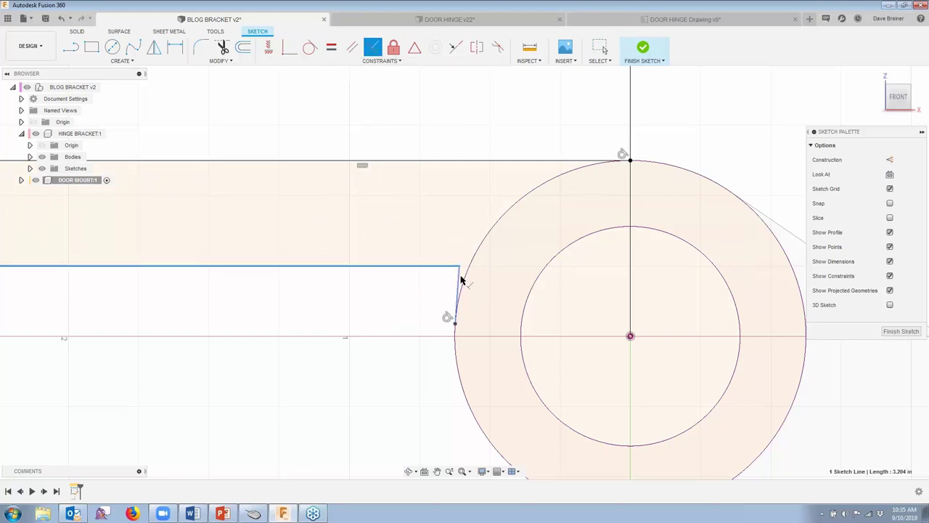
click(459, 282)
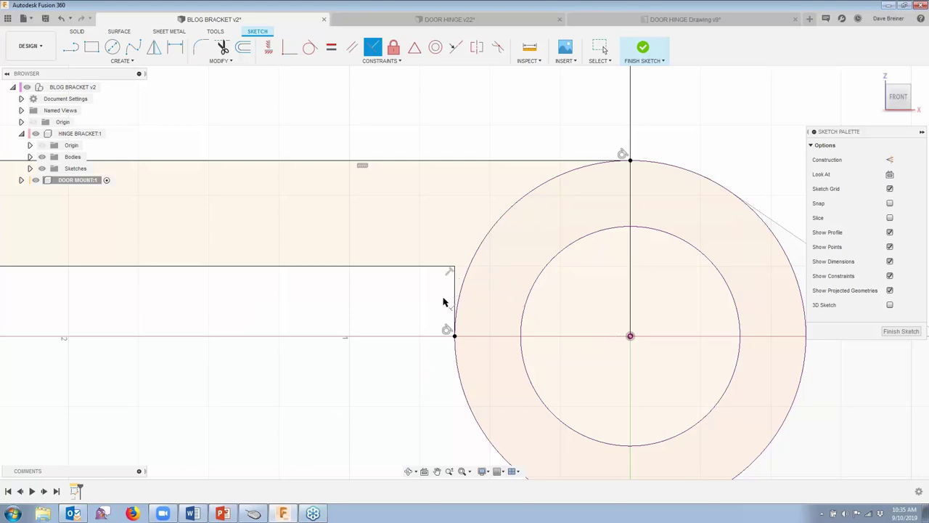
scroll(379, 345, down, 5)
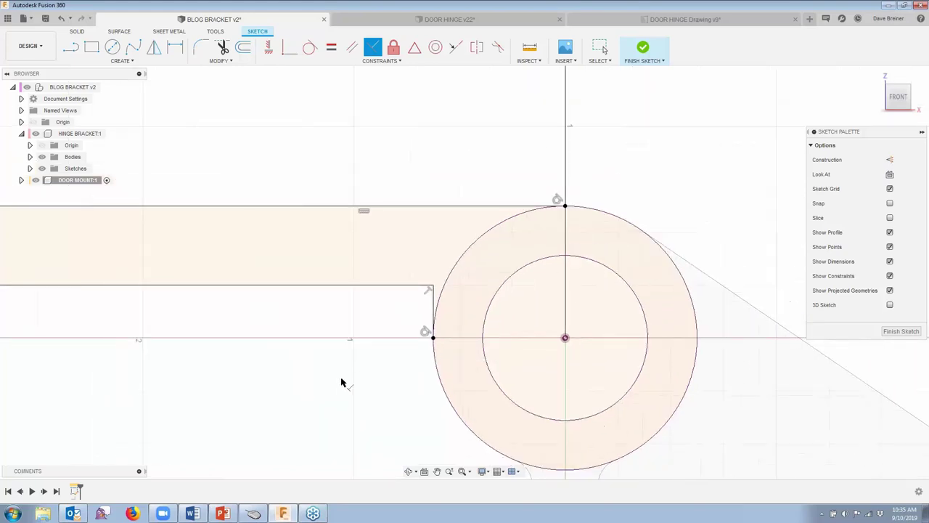
mouse_move(281, 396)
middle_down()
mouse_move(477, 266)
mouse_move(433, 386)
middle_up()
scroll(477, 265, down, 2)
key(p)
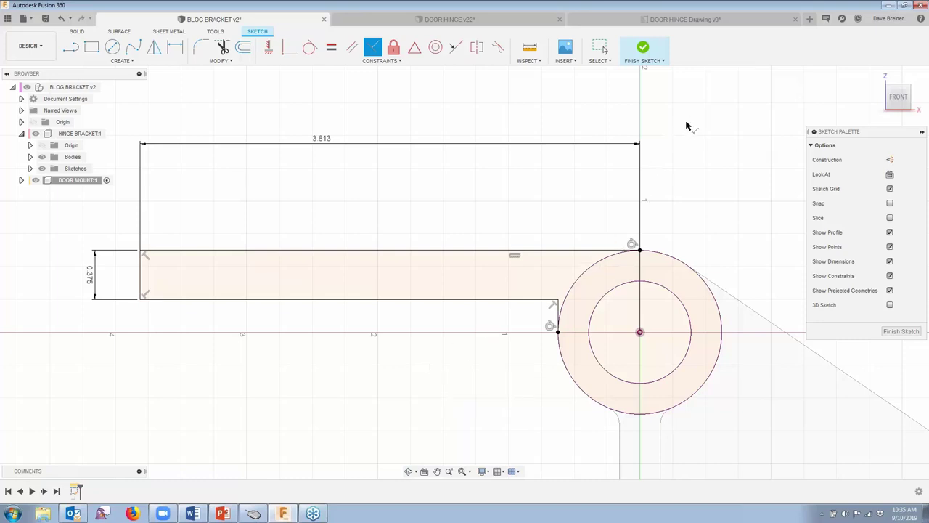
key(Escape)
click(643, 64)
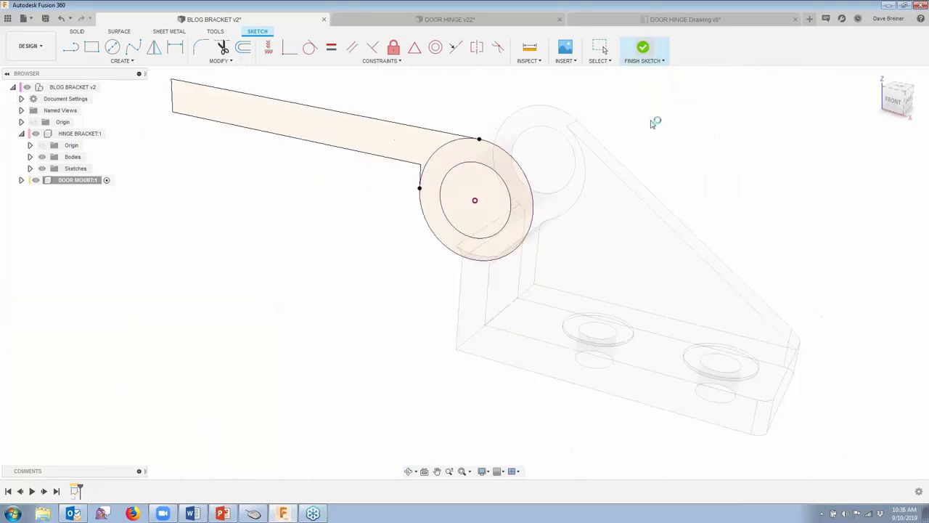
Extrude the arm profile and the ring around the pin hole 2.5 in to one side as a new body.
middle_drag(189, 251, 344, 325)
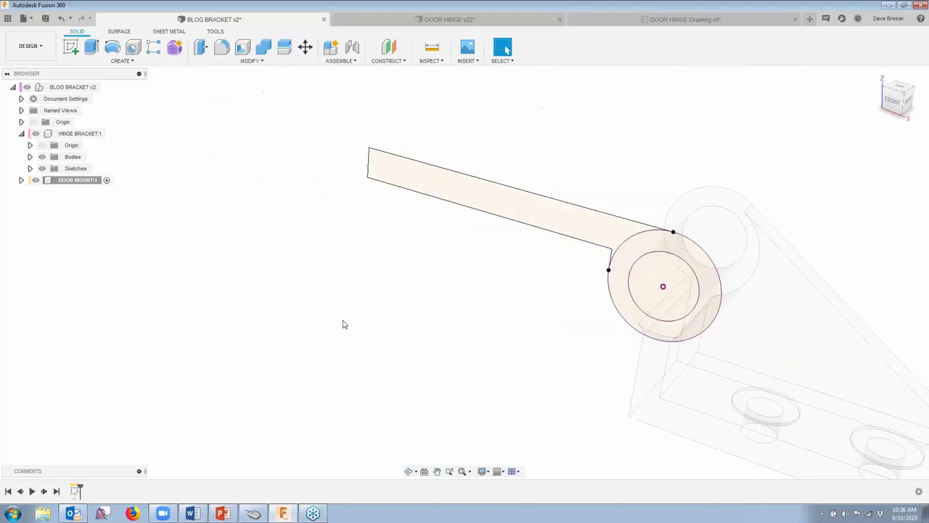
key(e)
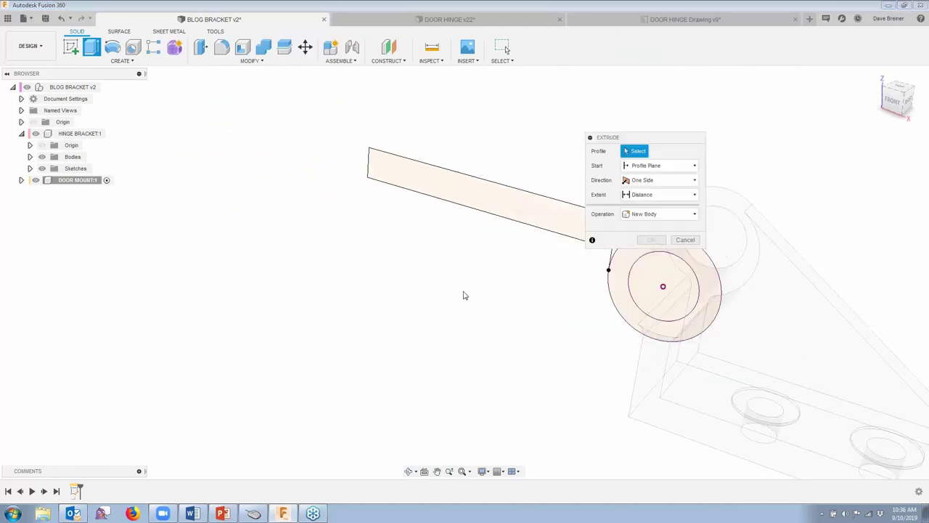
middle_drag(484, 288, 336, 312)
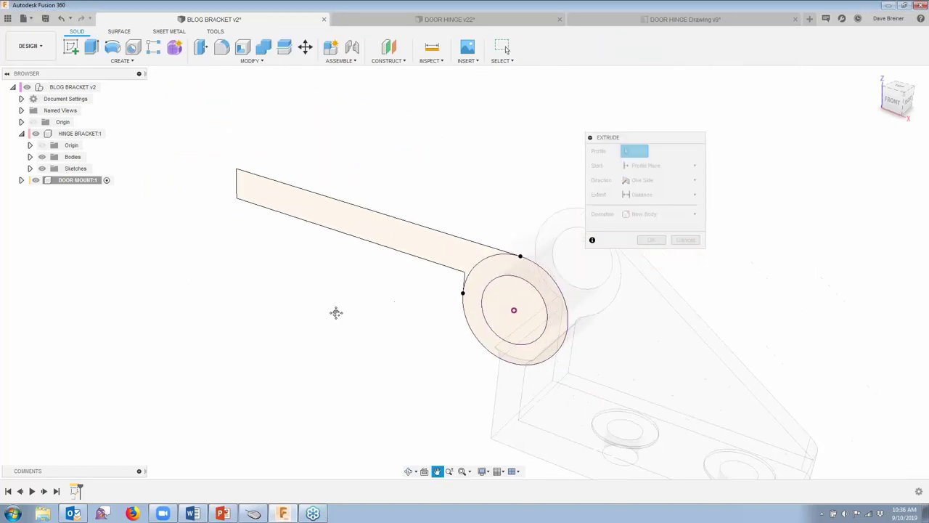
click(372, 237)
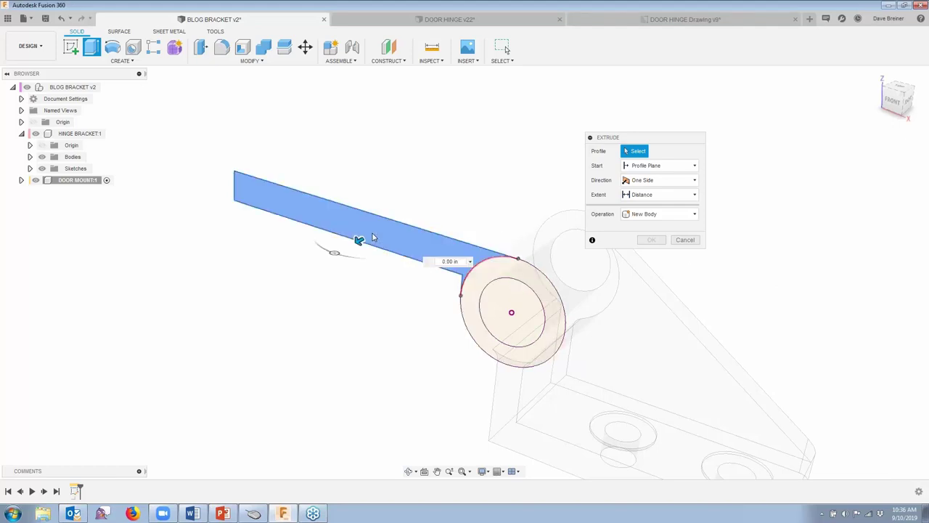
click(492, 273)
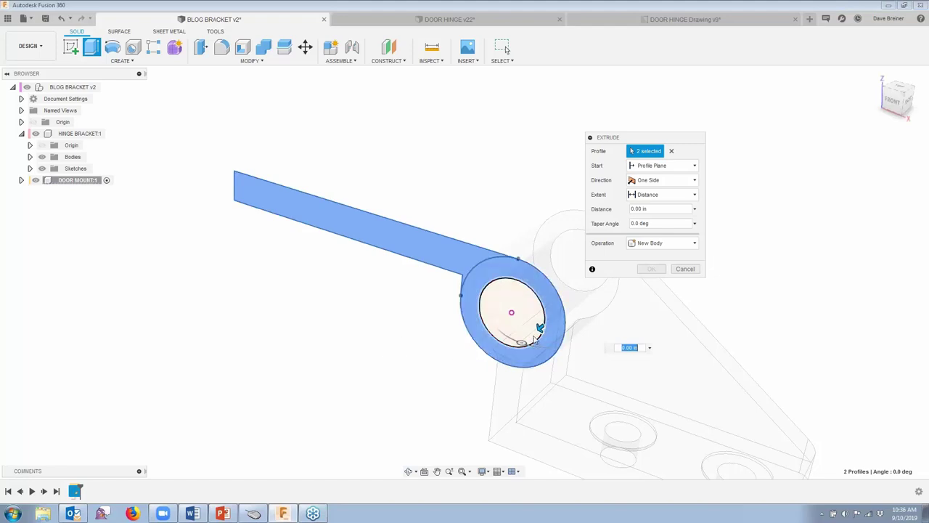
click(659, 211)
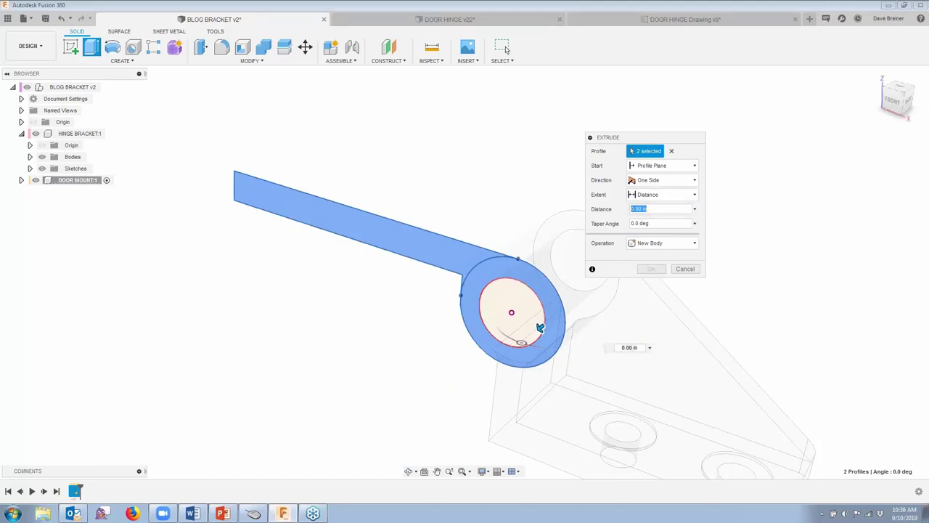
text(2.5)
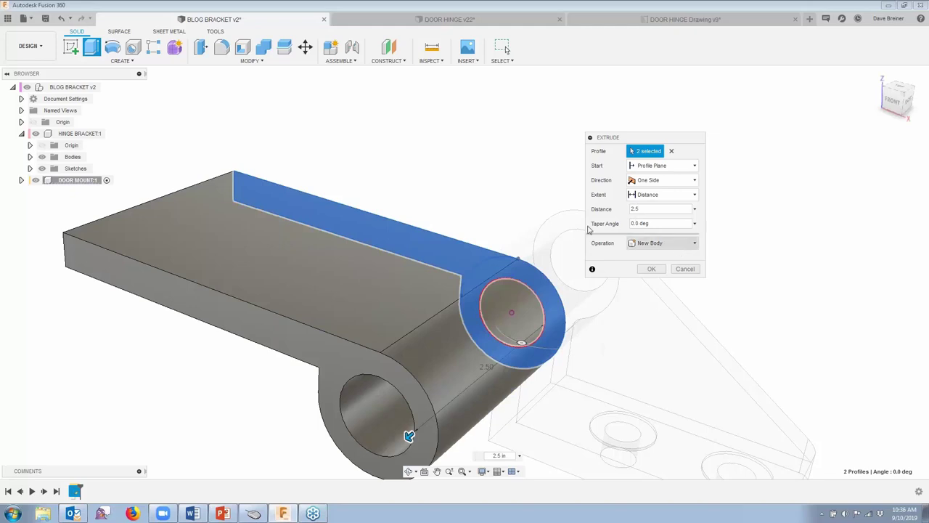
shift+middle_drag(588, 230, 259, 222)
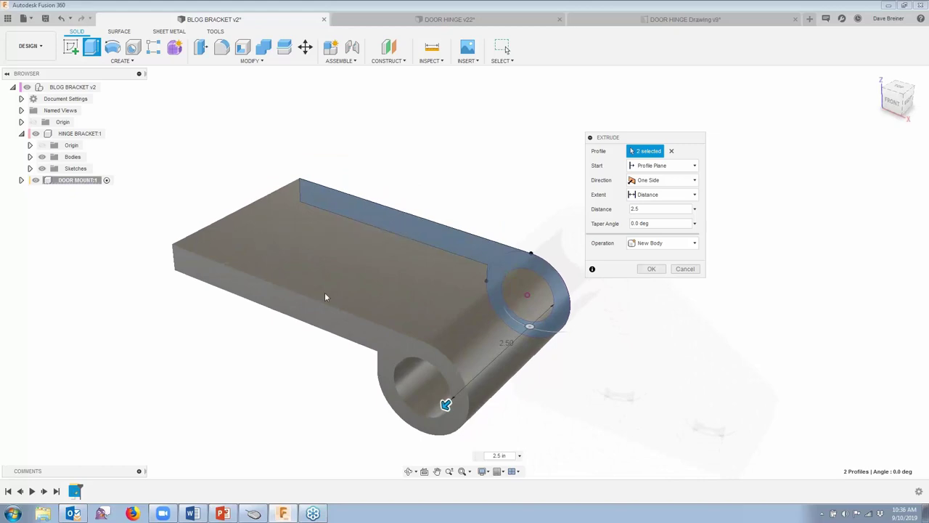
shift+middle_drag(325, 297, 552, 262)
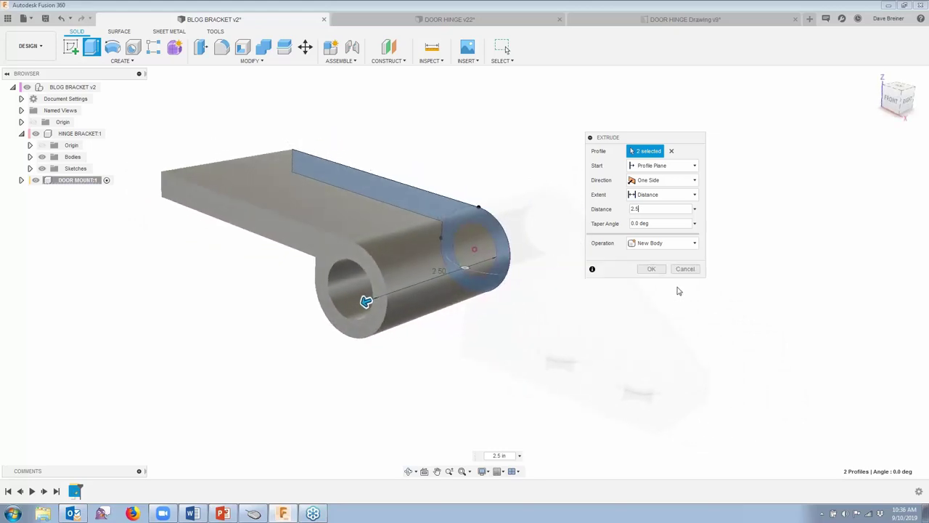
click(652, 269)
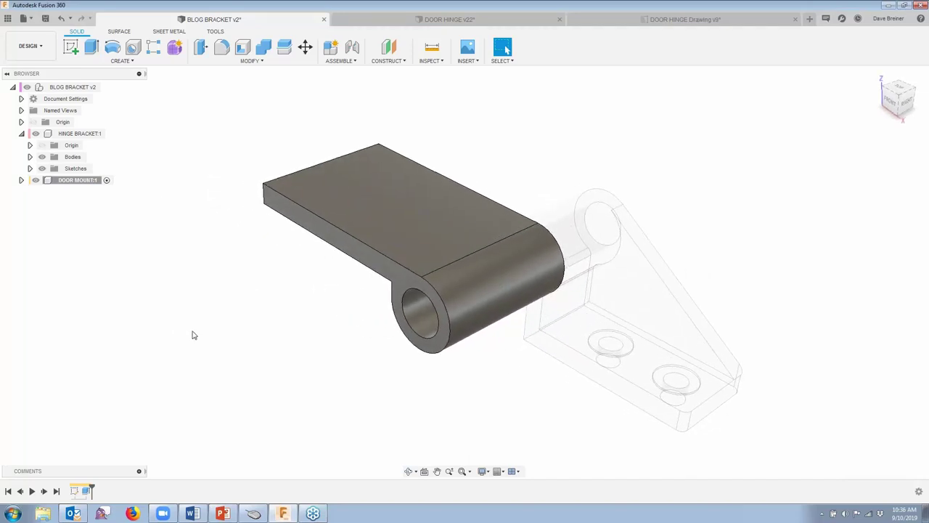
Hide the HINGE BRACKET component, and check the door mount's shape in the DOOR HINGE v22 design.
click(67, 135)
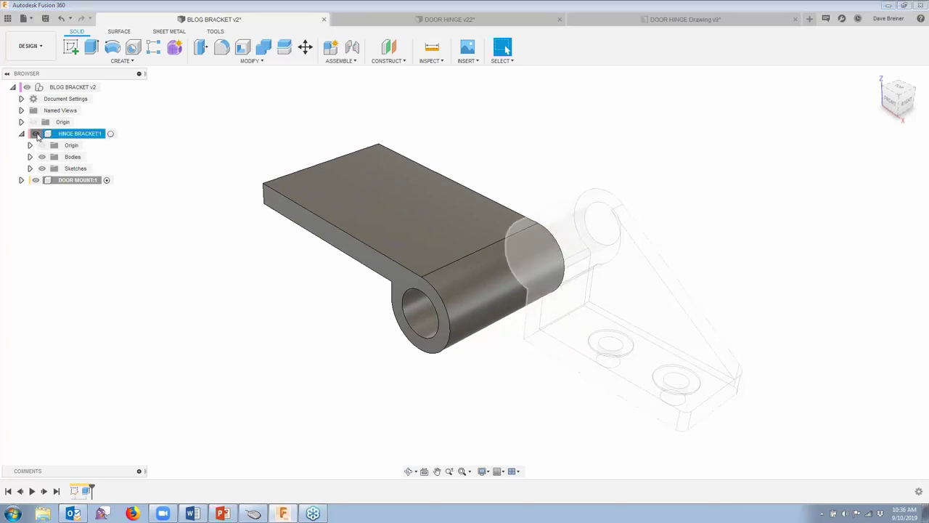
click(37, 134)
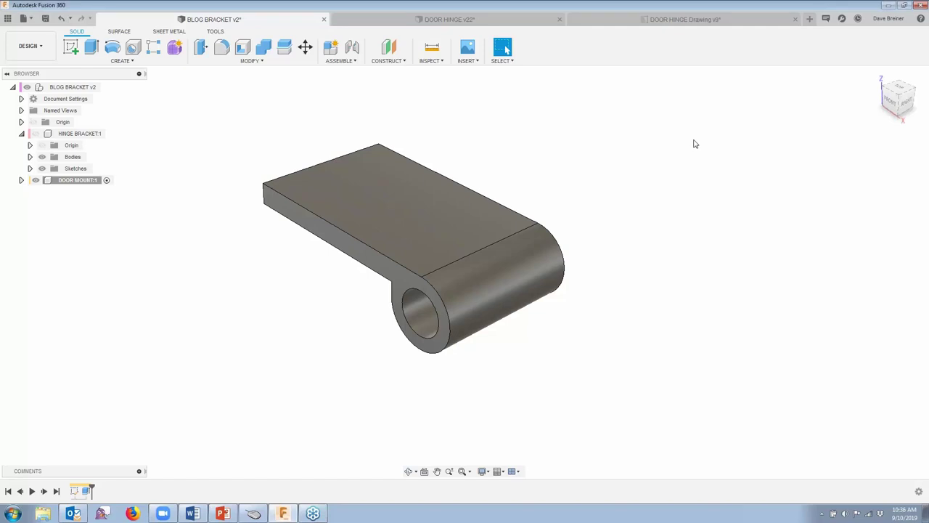
click(479, 19)
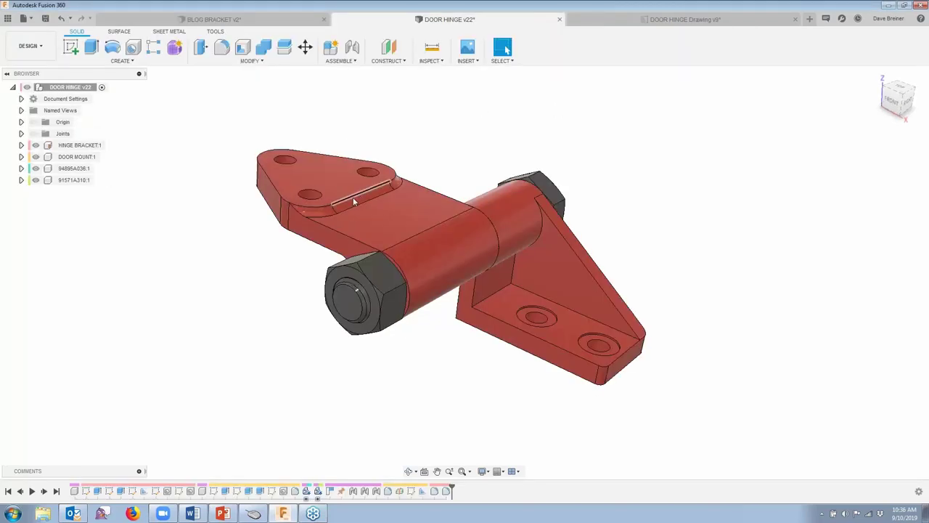
click(255, 21)
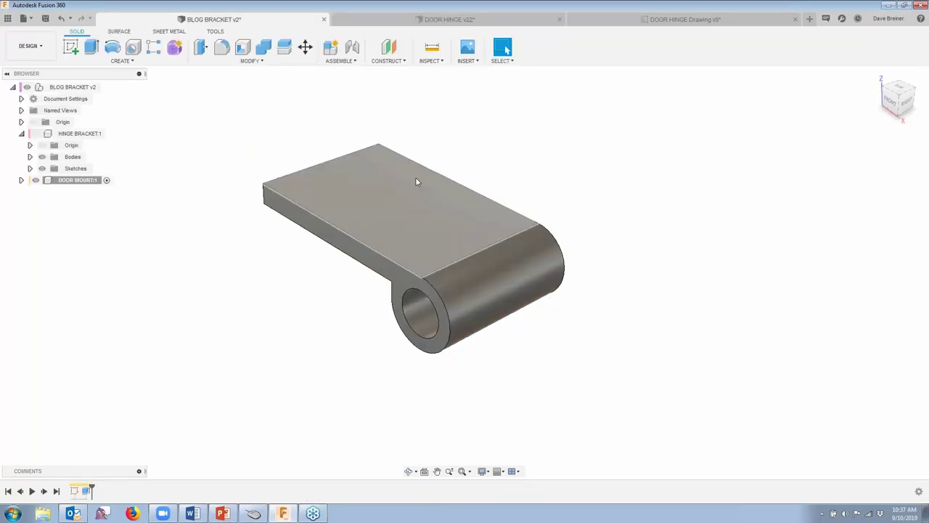
Create a sketch on the flat upper face of the door mount plate.
key(s)
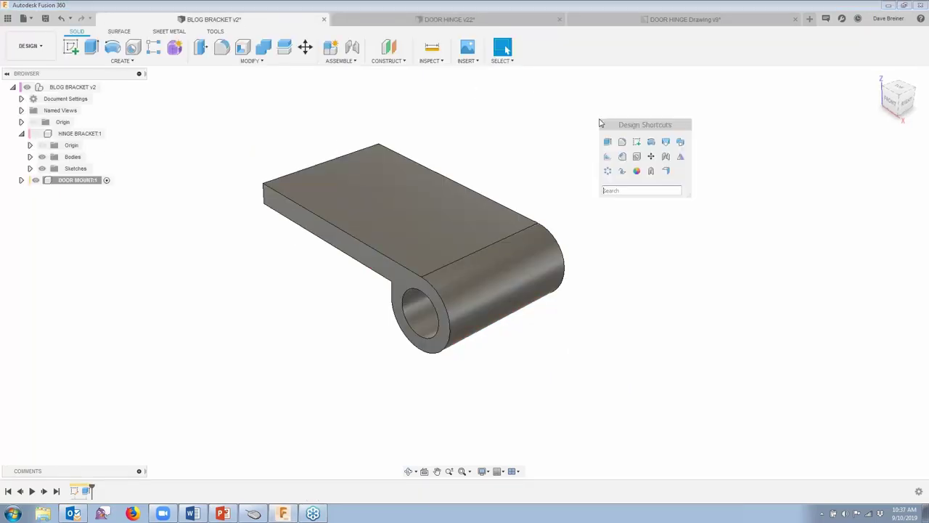
click(636, 139)
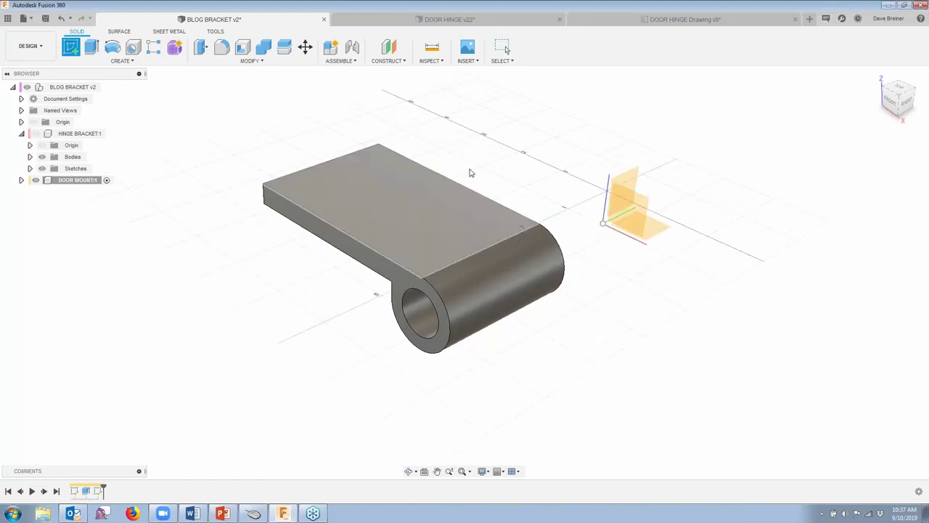
click(471, 172)
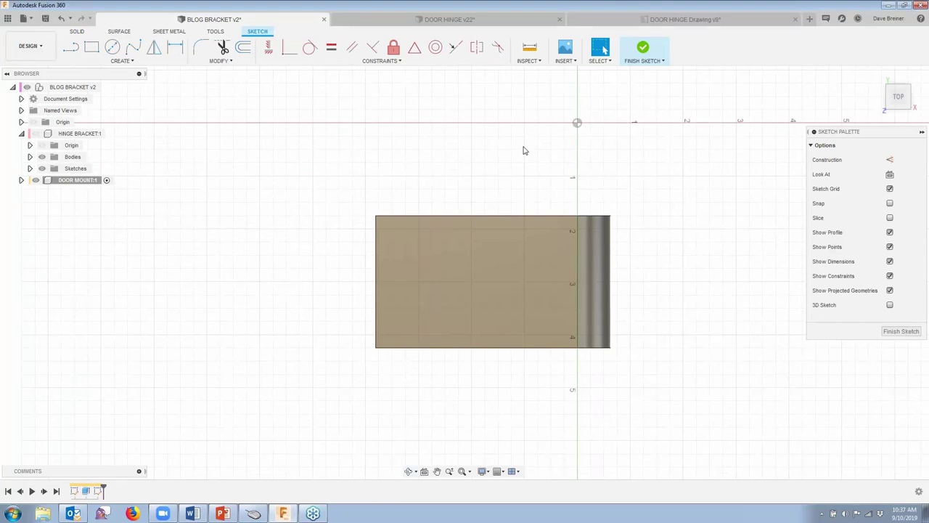
Draw a slanted line on the plate's face and continue it with a tangent corner arc about 0.36 in in radius at the end farthest from the barrel.
key(s)
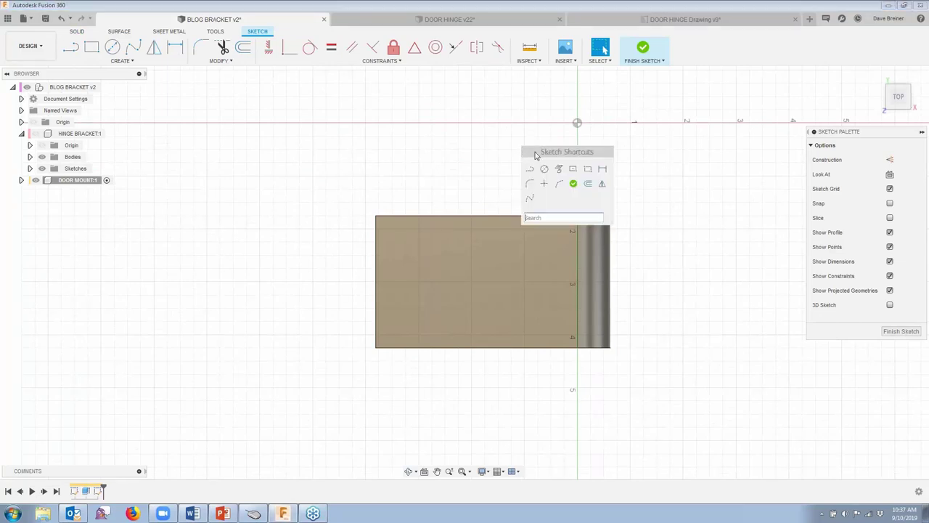
click(531, 170)
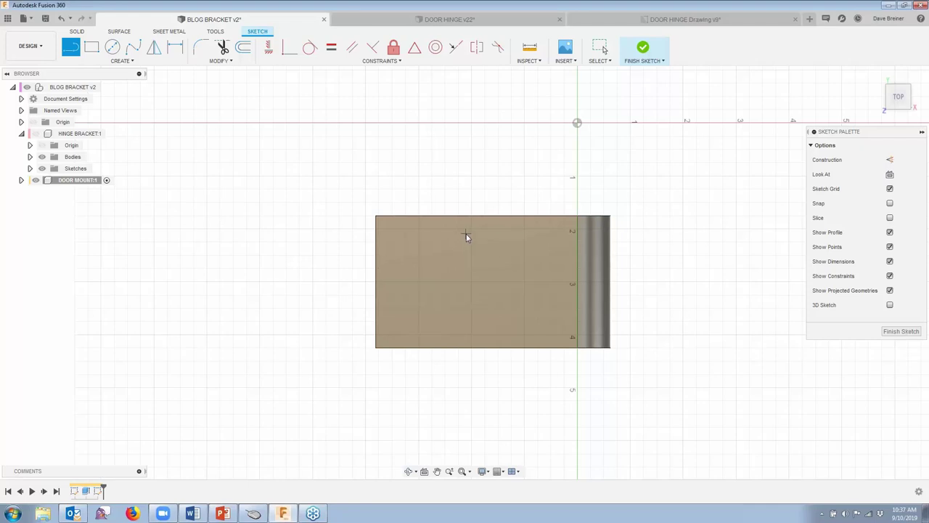
click(465, 234)
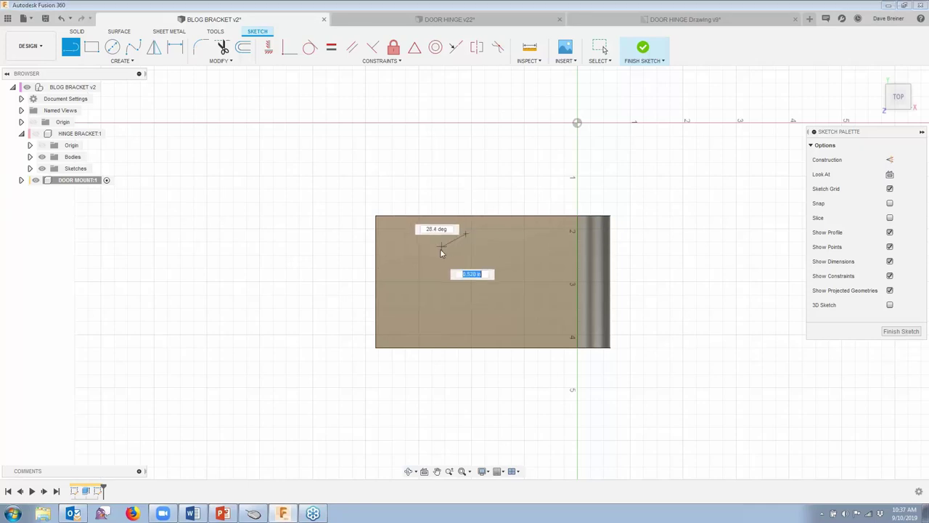
click(411, 271)
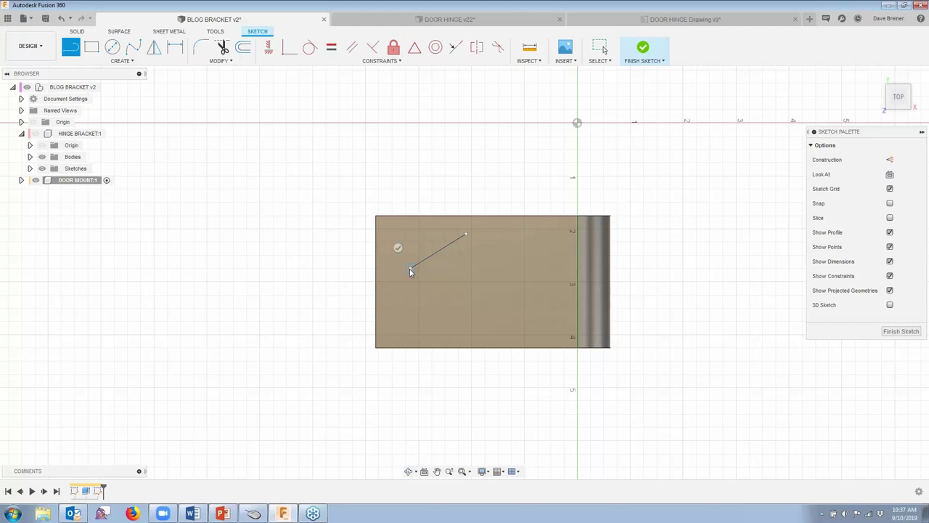
click(410, 271)
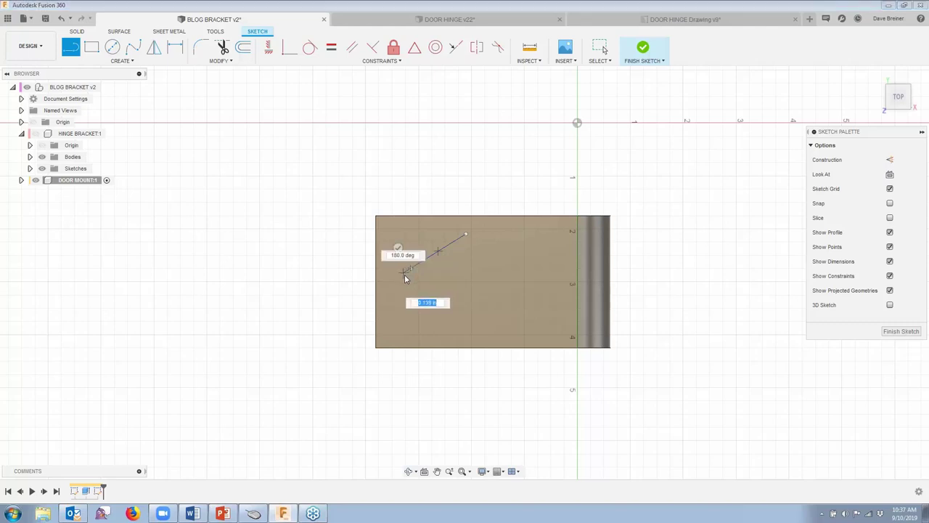
drag(405, 278, 411, 301)
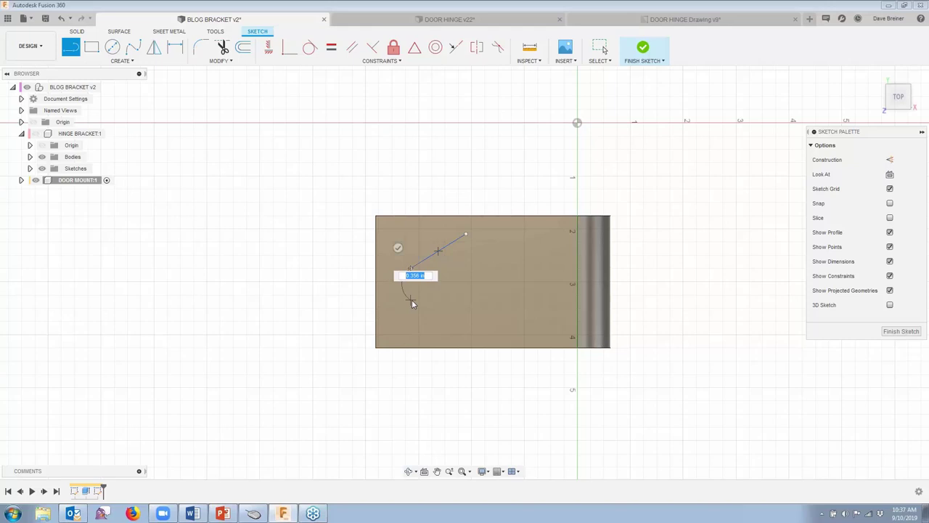
drag(412, 304, 411, 304)
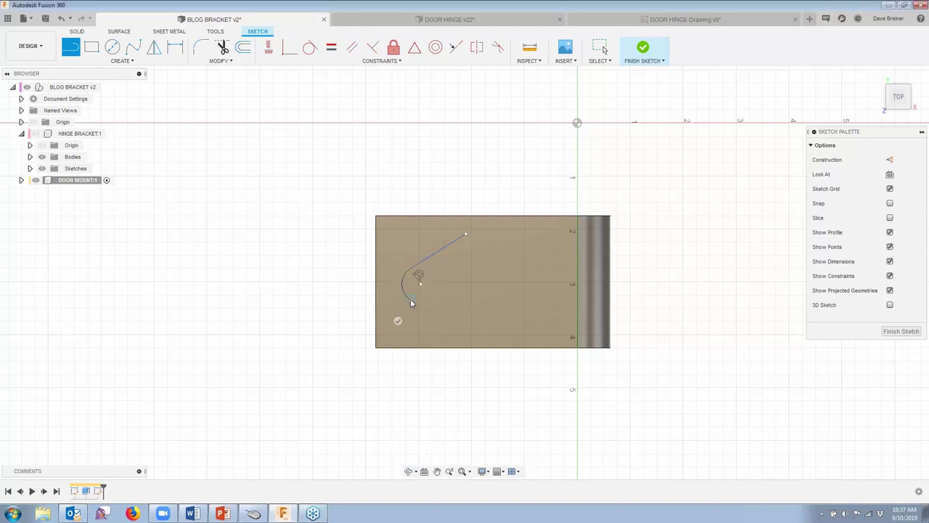
Close the rounded-triangle pad outline with a second slanted line, a lower corner arc, a vertical line facing the barrel and an upper corner arc.
click(465, 335)
drag(464, 333, 498, 322)
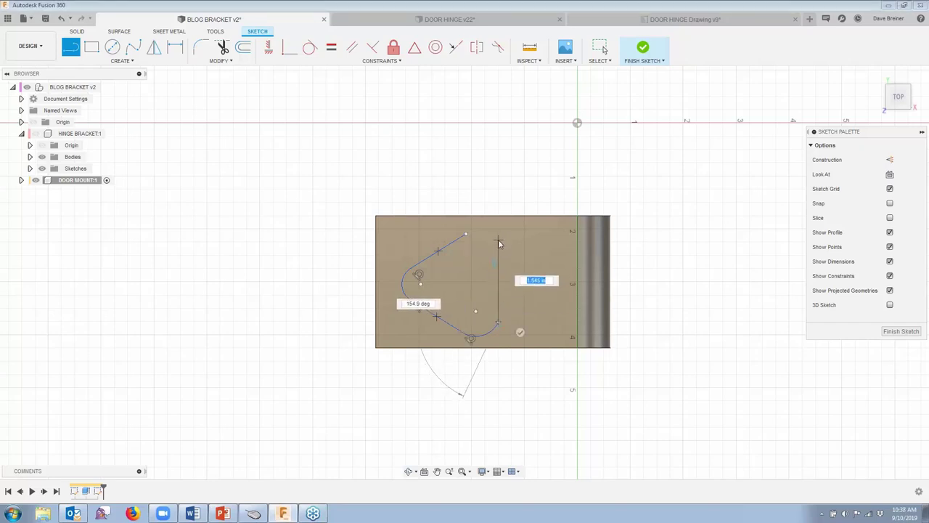
click(498, 241)
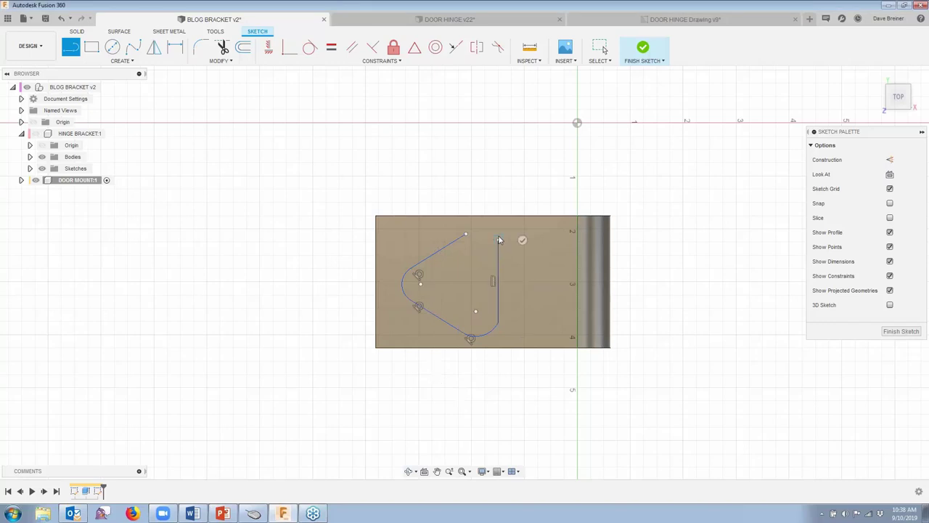
drag(492, 228, 466, 236)
scroll(492, 321, up, 3)
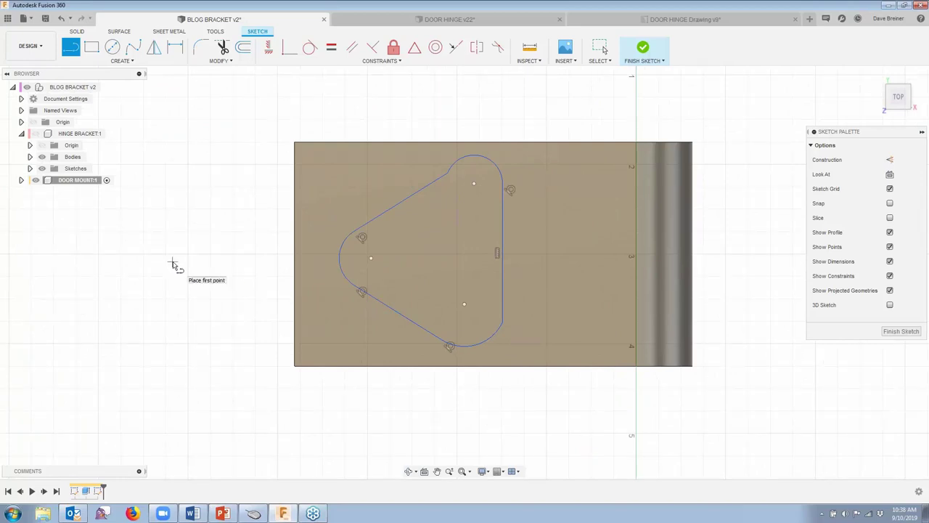
key(Escape)
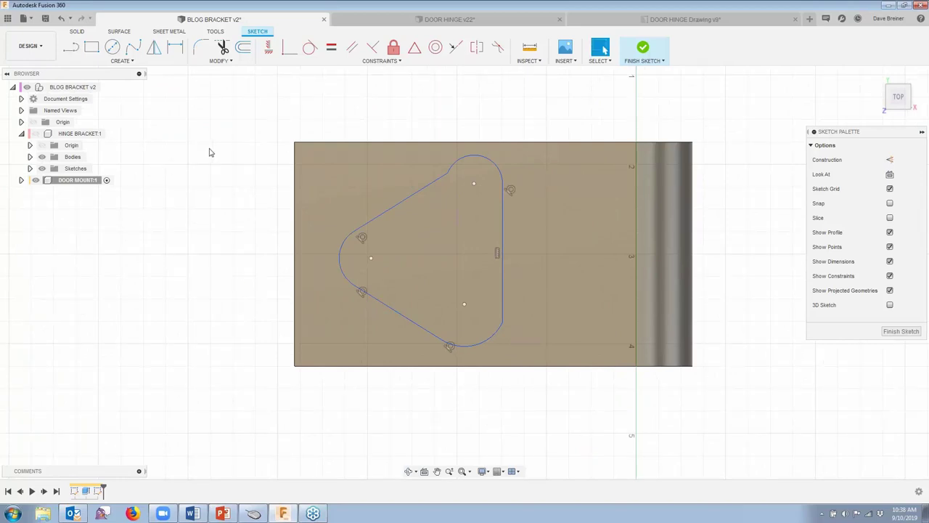
Make the upper corner arc tangent to the upper slanted line and the lower corner arc tangent to the vertical line.
click(310, 47)
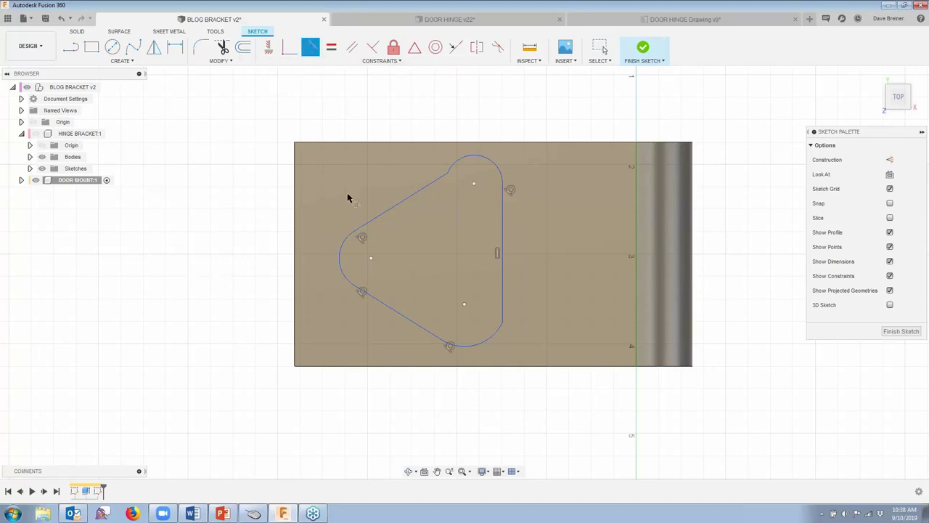
click(452, 169)
click(441, 177)
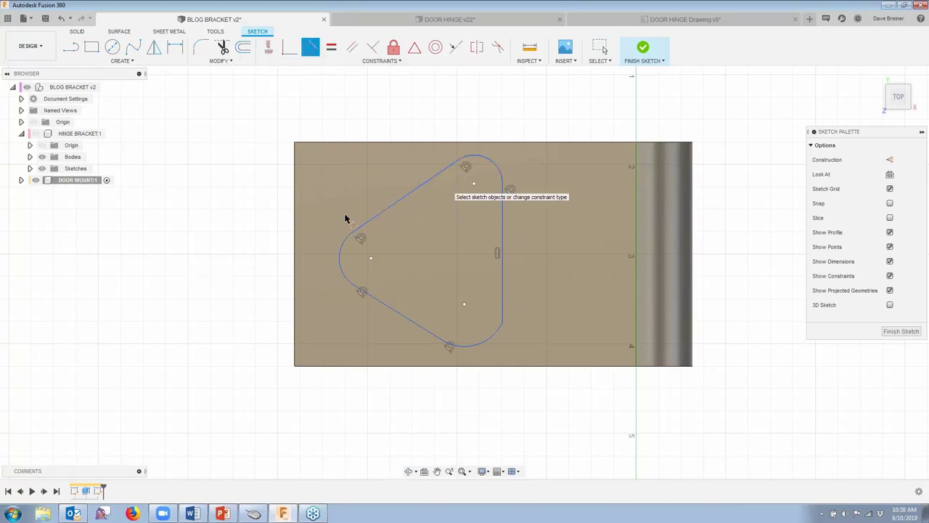
click(503, 324)
click(502, 317)
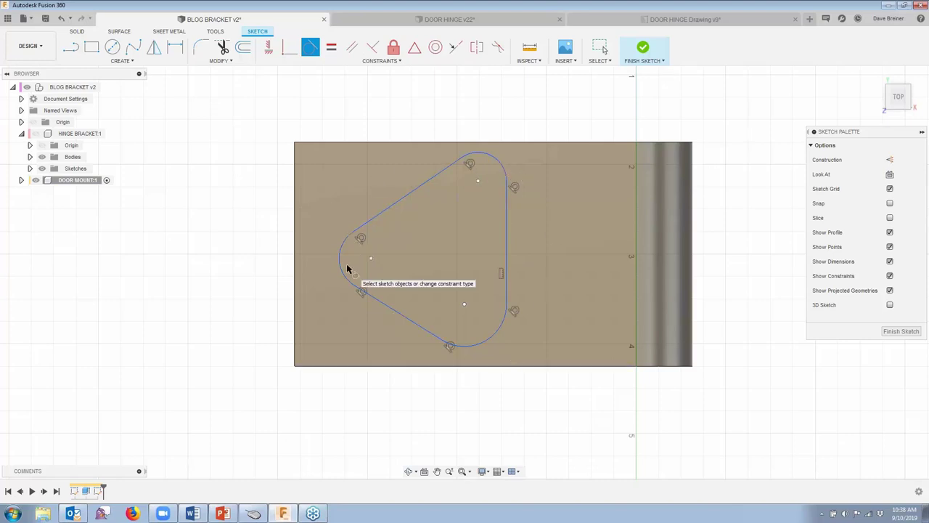
click(601, 51)
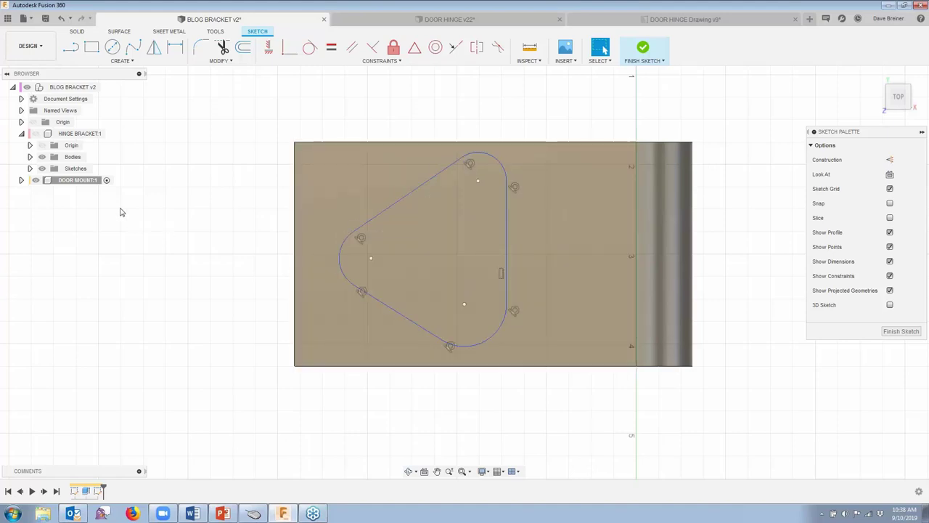
Draw a horizontal construction centerline across the plate from the midpoint of its far short edge to the midpoint of the edge beside the barrel.
key(s)
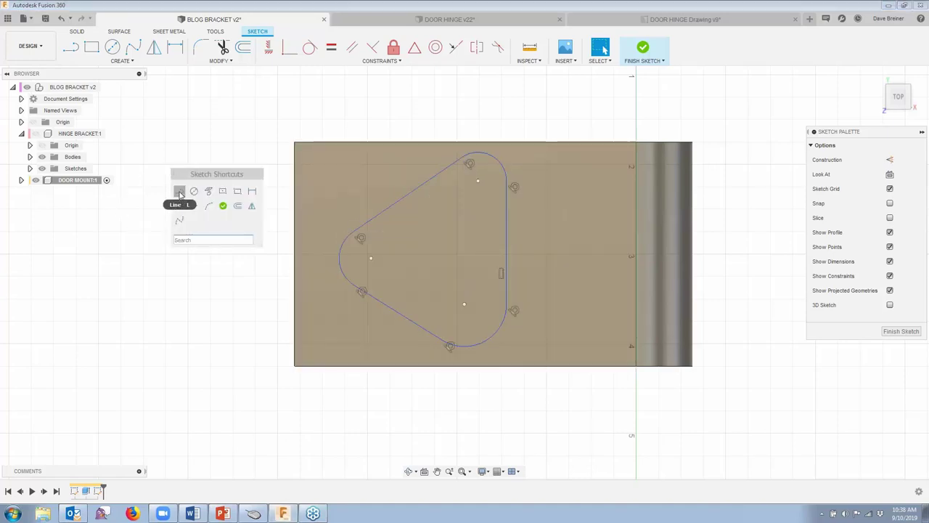
click(179, 191)
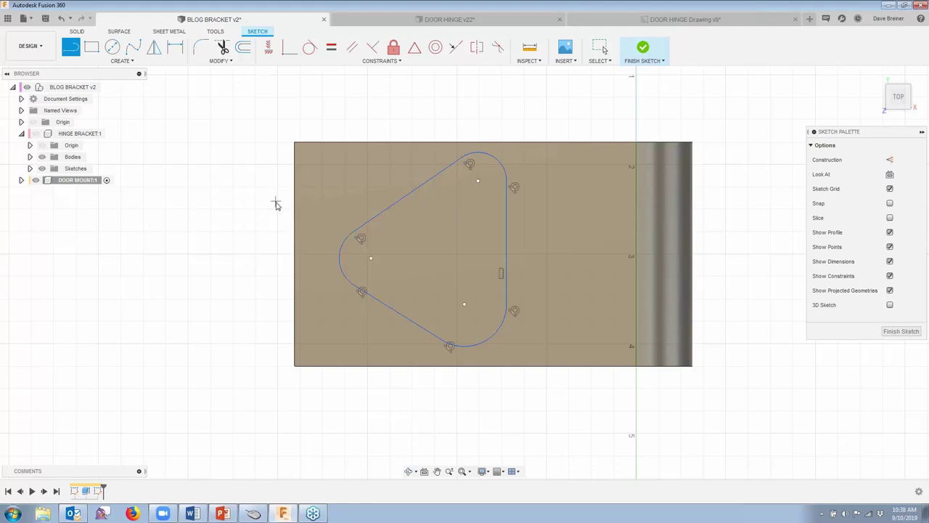
scroll(276, 205, up, 1)
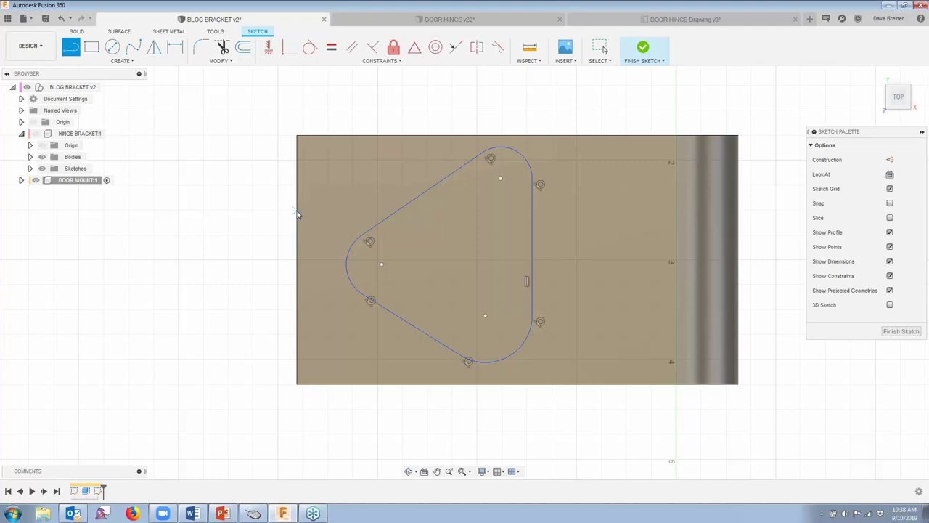
click(296, 260)
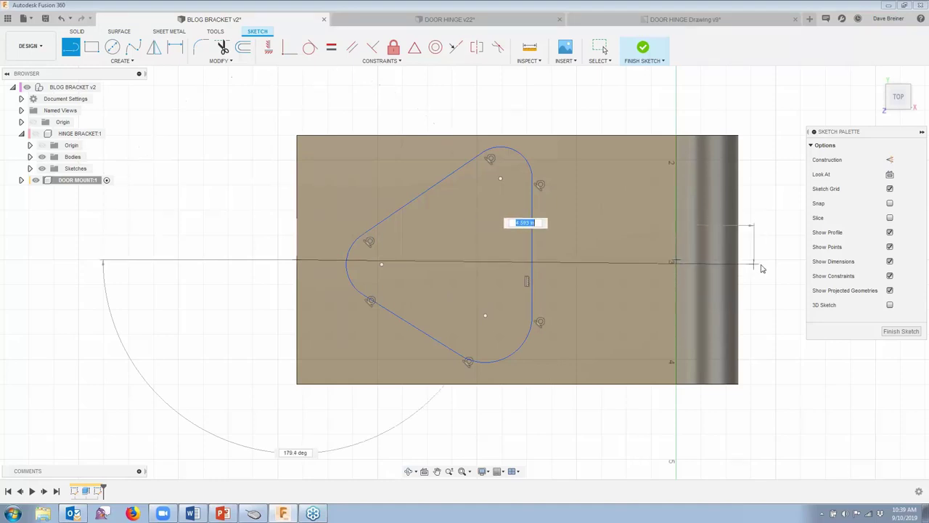
double_click(678, 260)
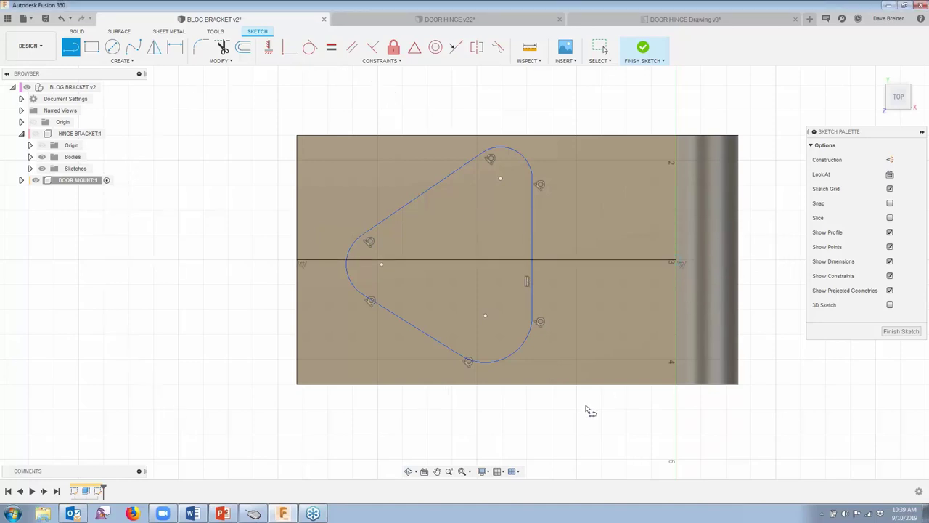
key(Escape)
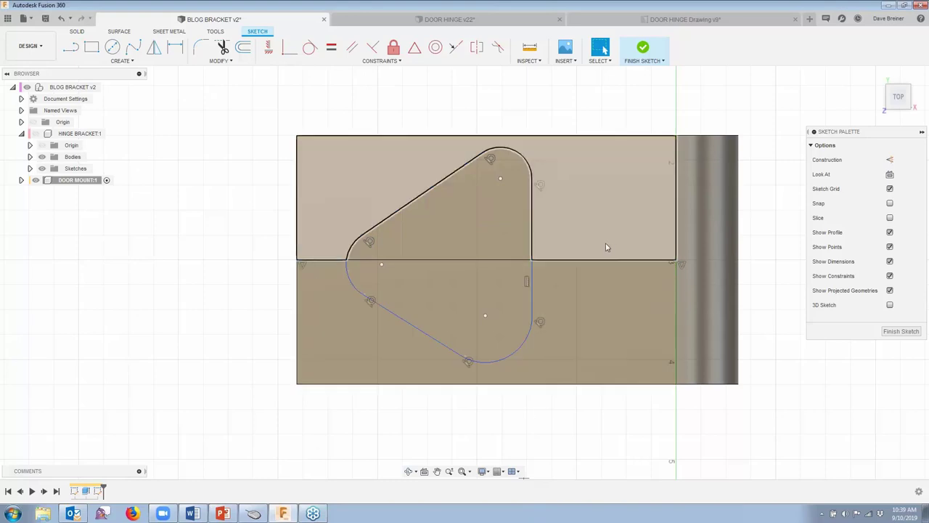
click(486, 259)
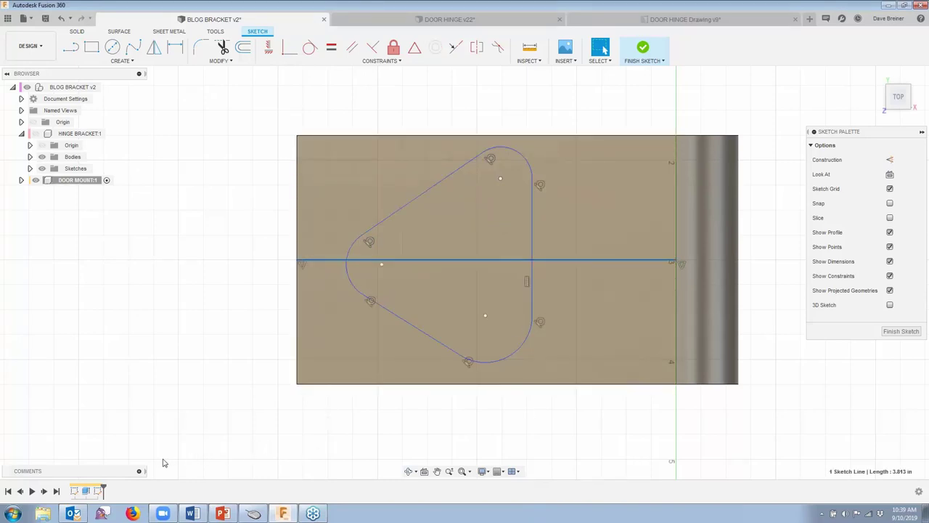
key(x)
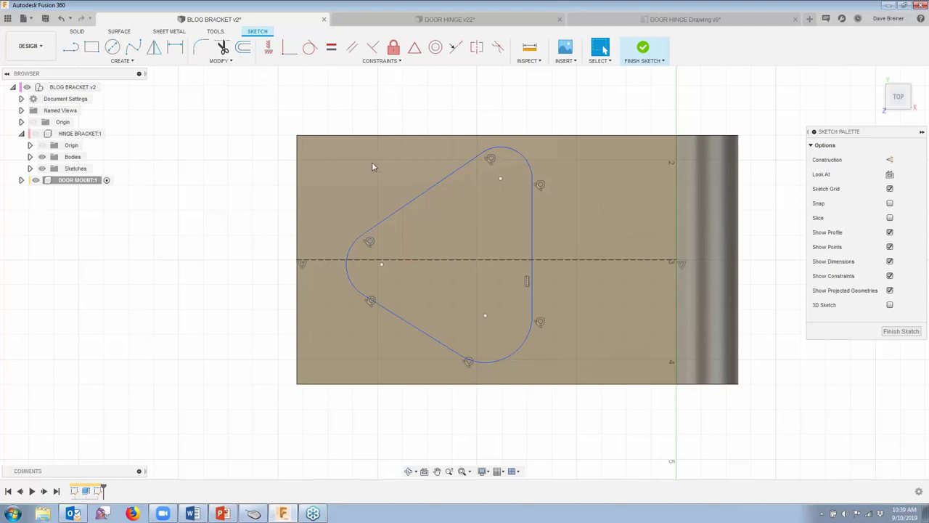
Make the center of the corner arc farthest from the barrel coincident with the construction centerline.
click(290, 49)
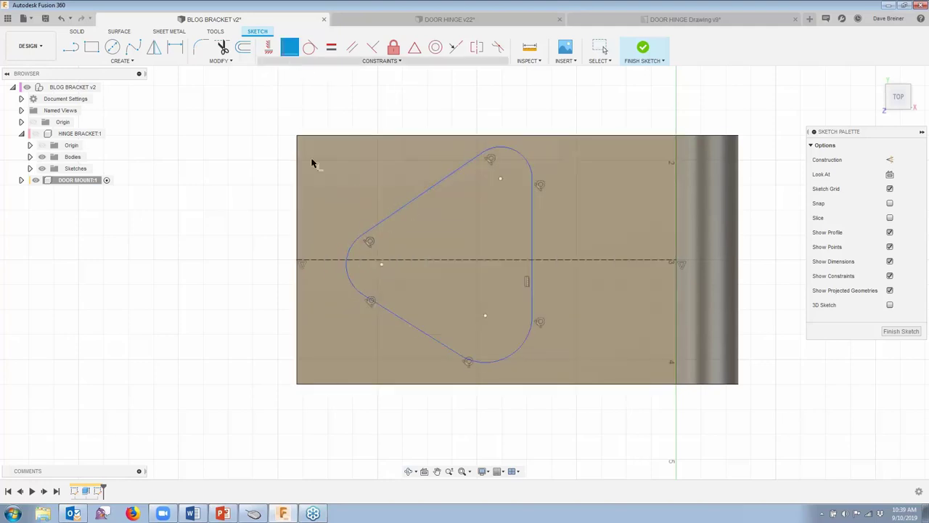
click(381, 265)
click(405, 261)
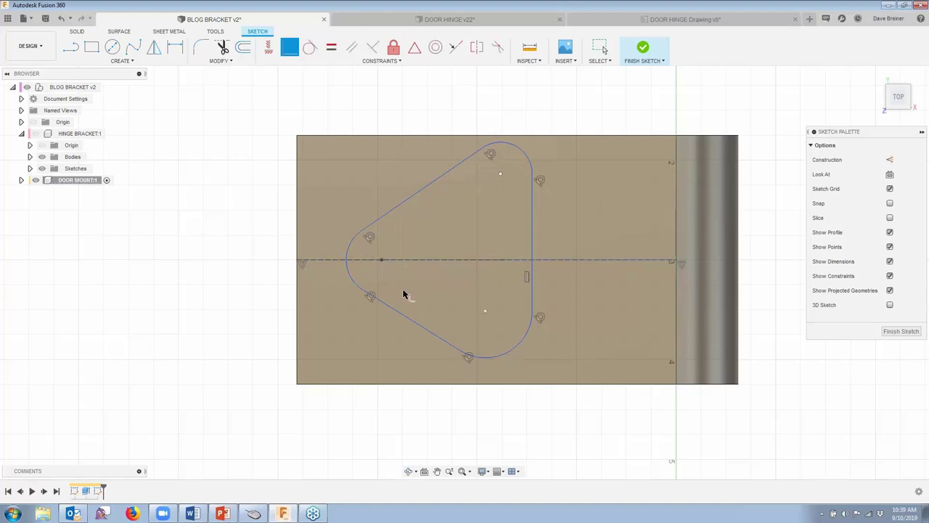
key(Escape)
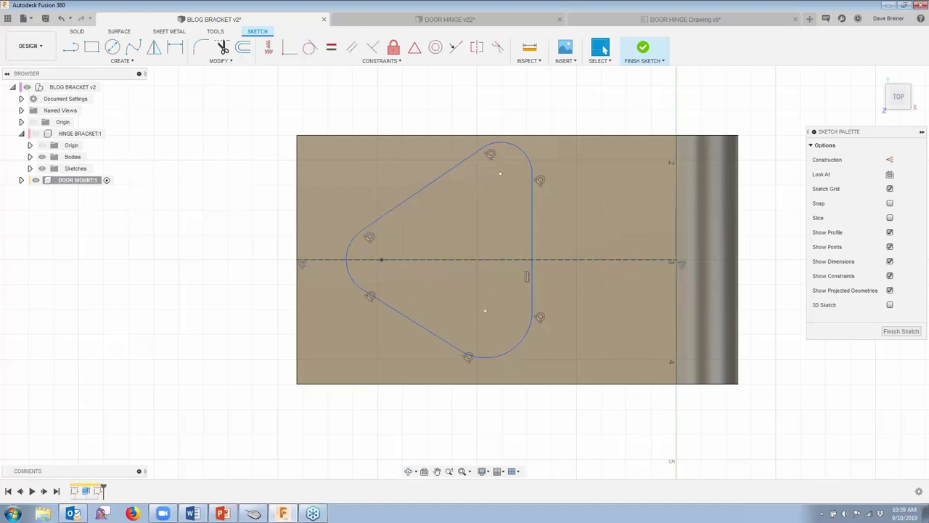
Dimension the radius of the corner arc on the centerline as 0.5 in.
click(175, 47)
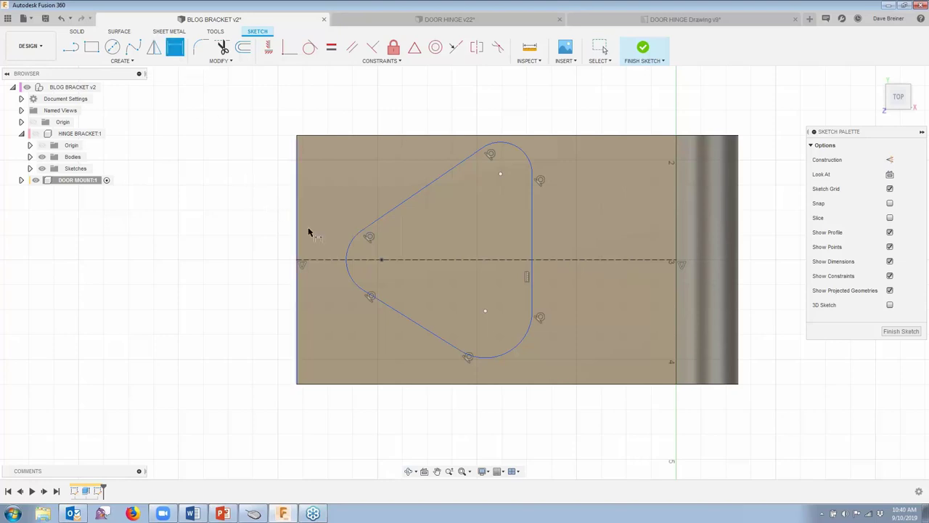
click(347, 254)
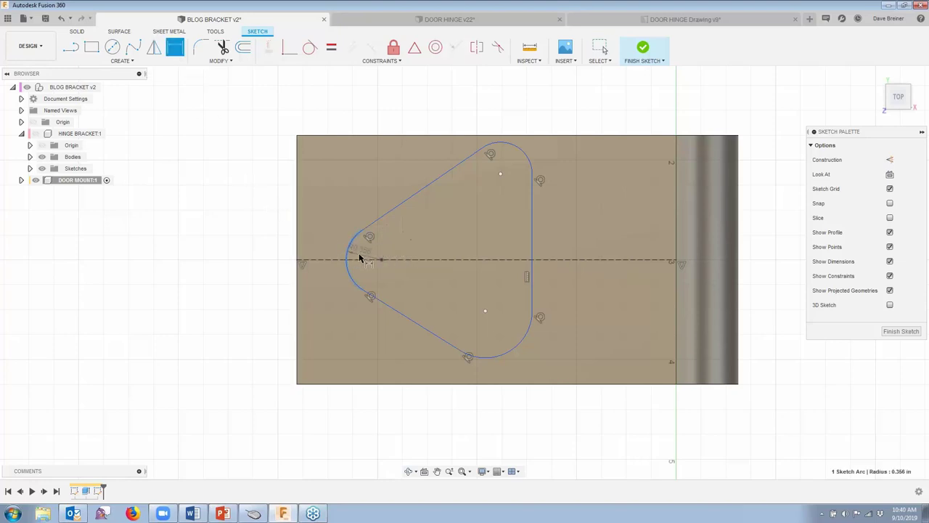
click(365, 254)
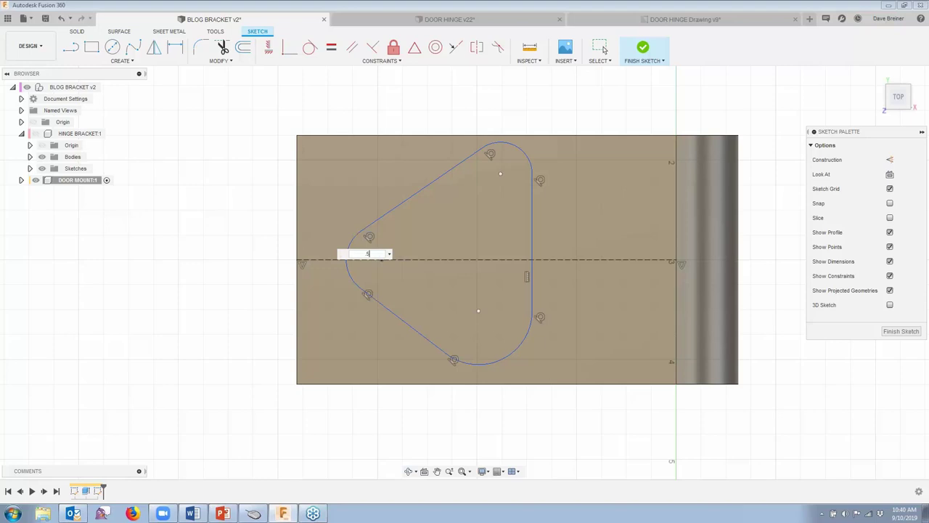
key(Return)
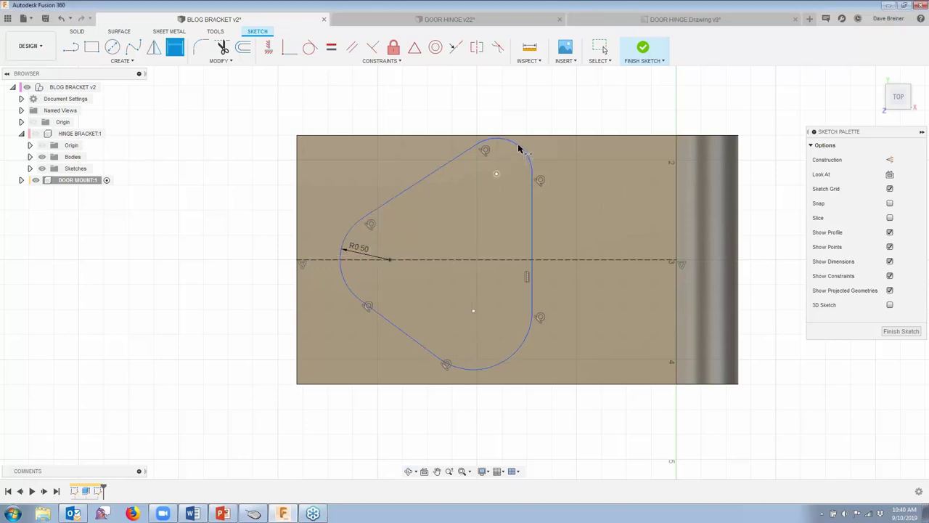
Dimension the upper corner arc's radius and link it to the radius dimension d28 of the arc on the centerline.
click(518, 148)
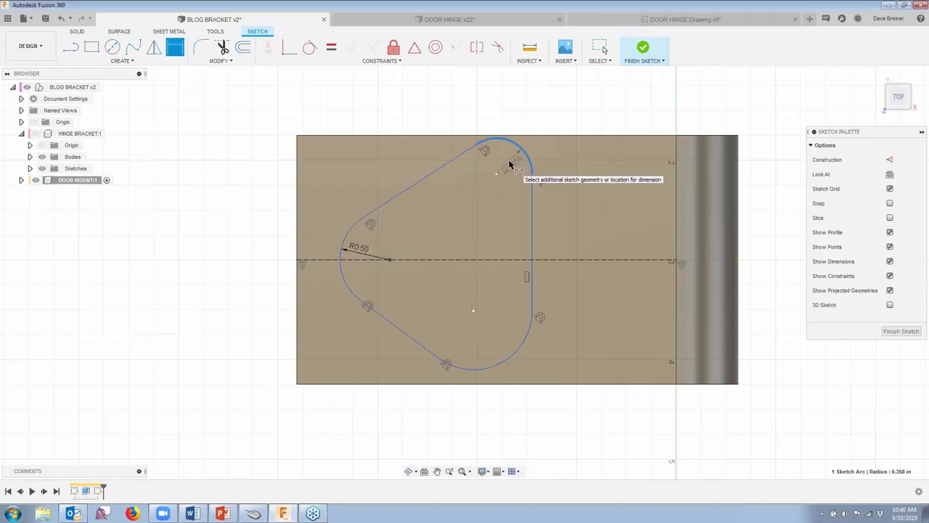
click(510, 162)
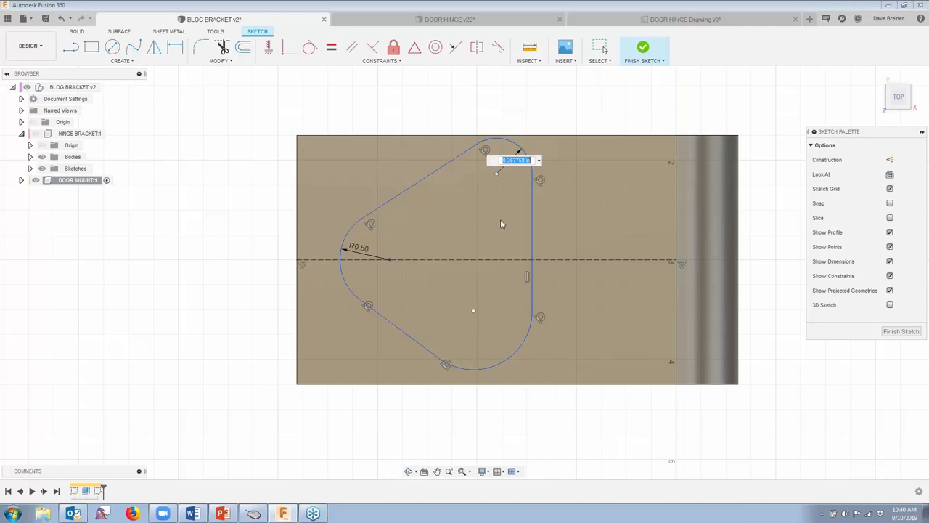
click(361, 251)
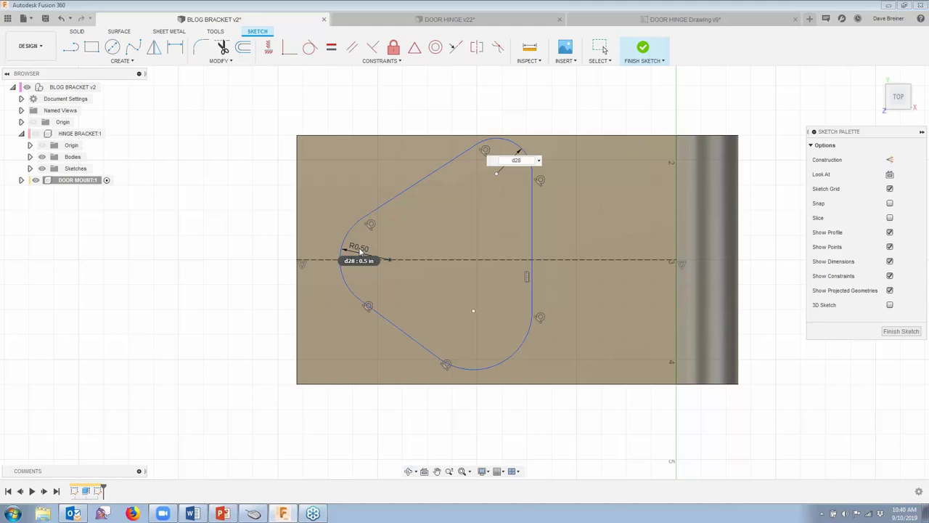
key(Return)
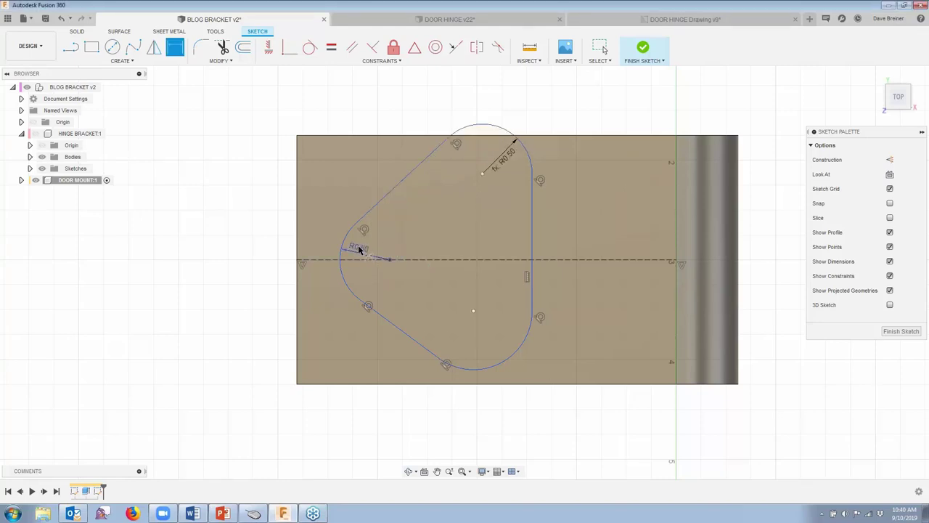
Dimension the lower corner arc's radius and link it to the radius dimension of the arc on the centerline.
click(506, 358)
click(501, 343)
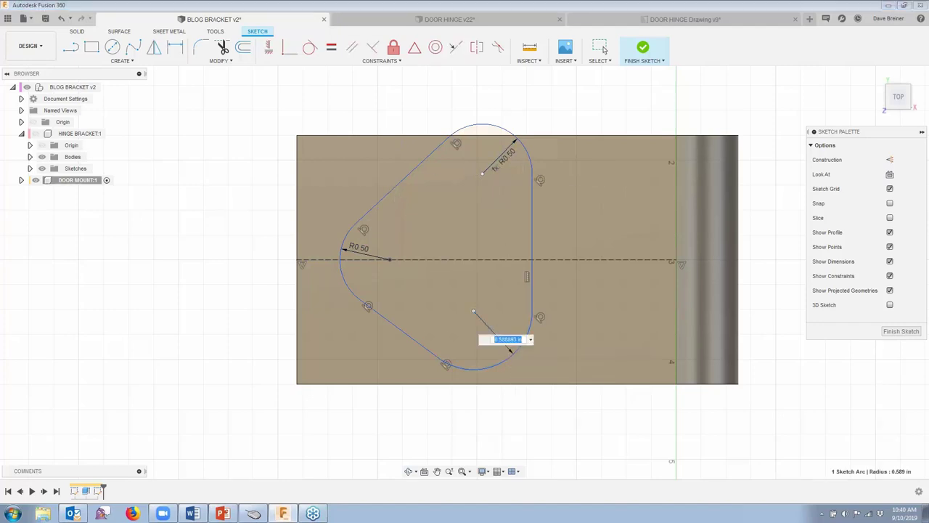
click(359, 249)
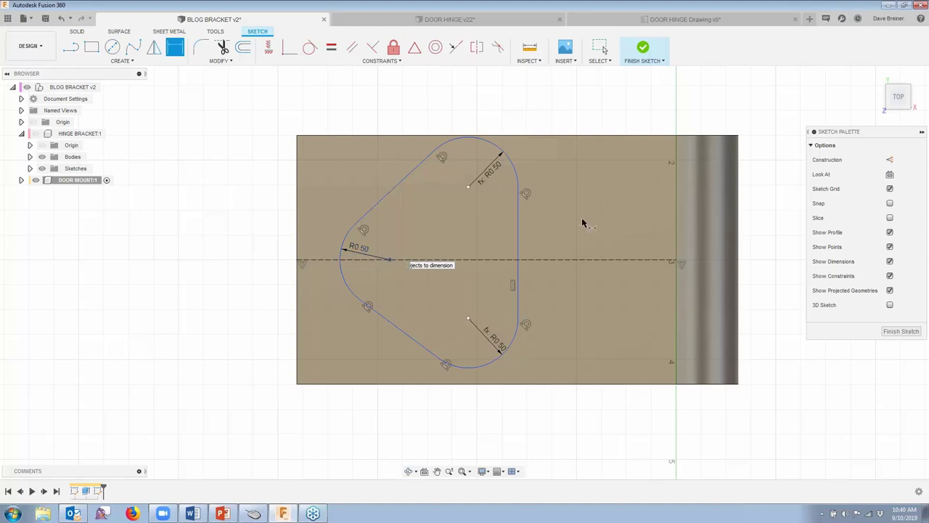
key(Return)
key(Escape)
Test the linked radii by setting the centerline arc's radius to 0.375 in and restoring it to 0.5 in.
double_click(363, 249)
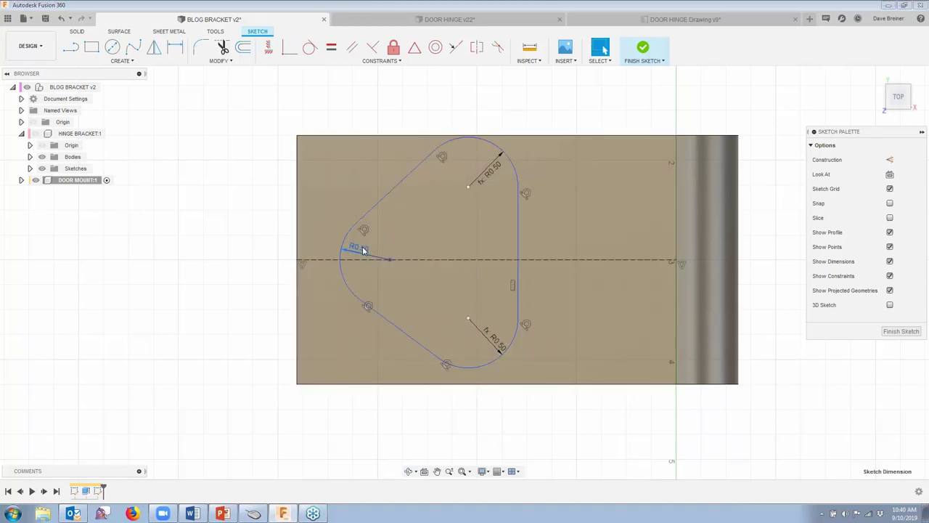
key(BackSpace)
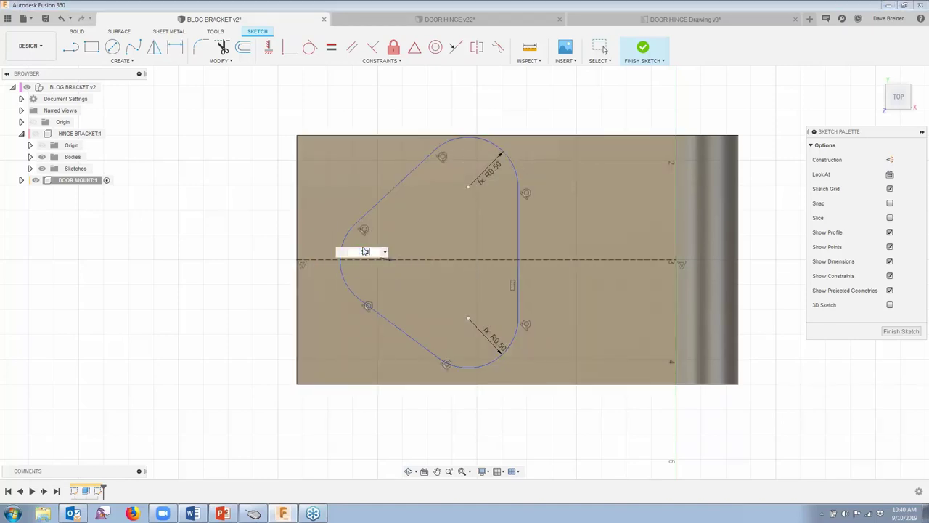
text(.375)
key(Return)
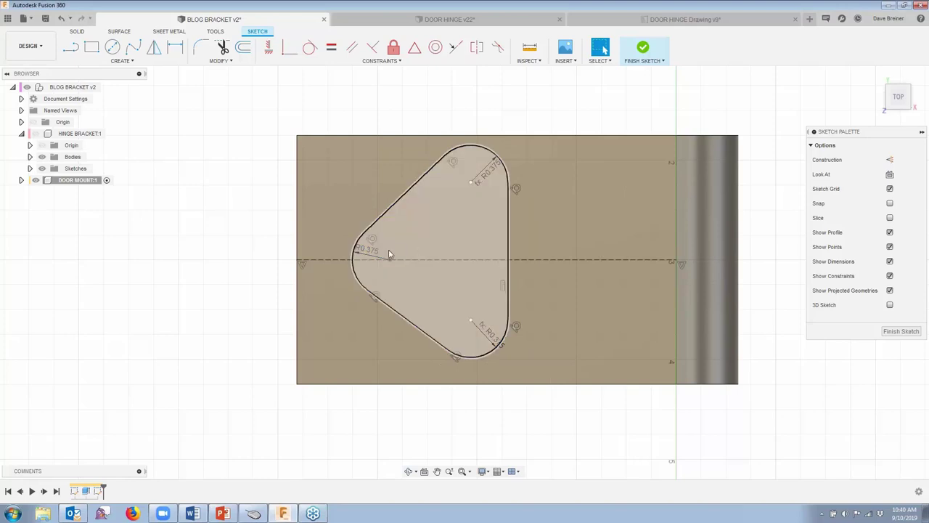
double_click(388, 252)
text(.5)
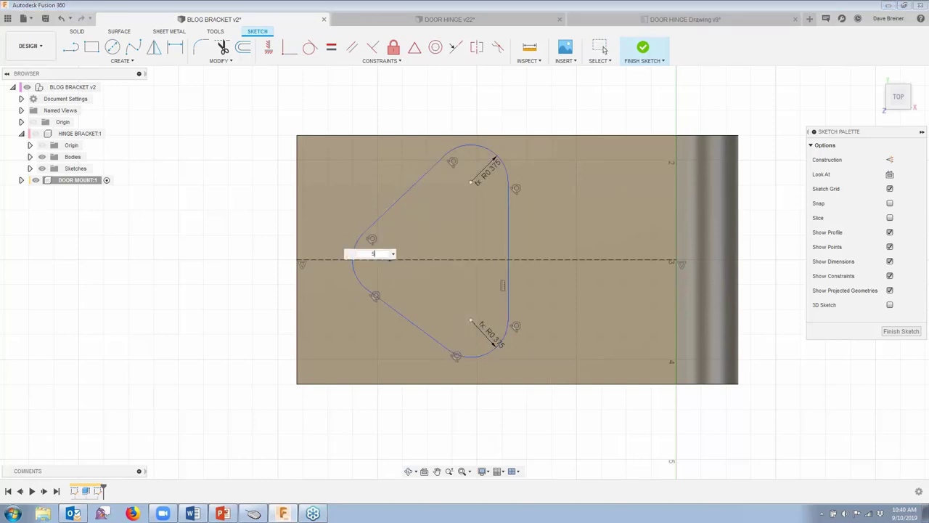
key(Return)
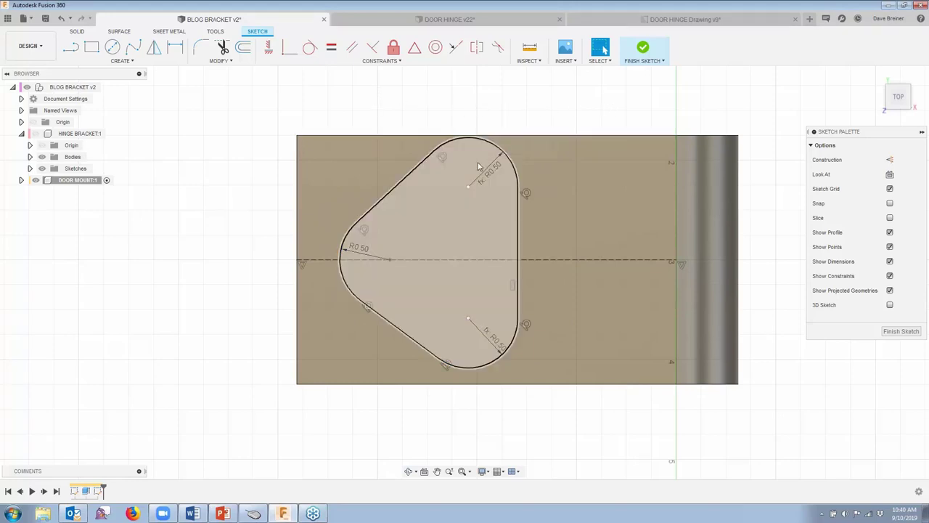
Try to constrain the centers of the upper and lower corner arcs to be vertically aligned.
click(269, 47)
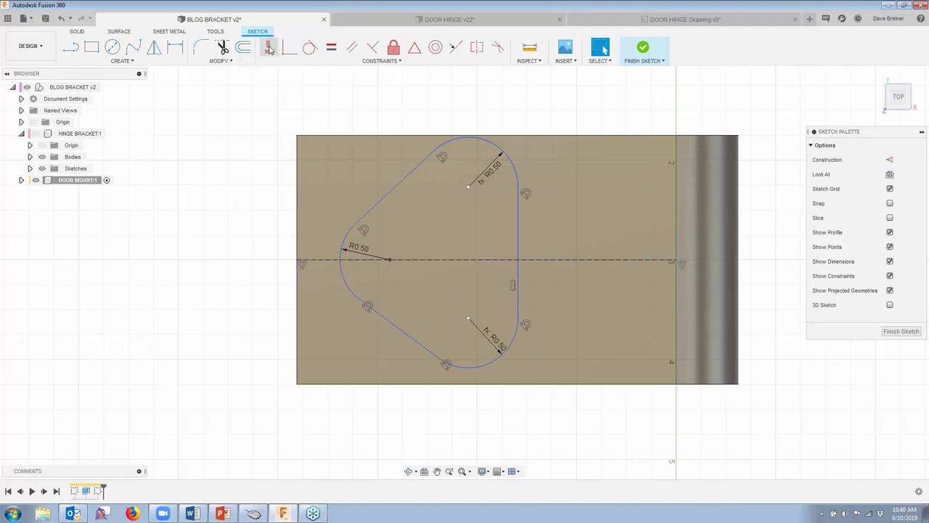
click(469, 187)
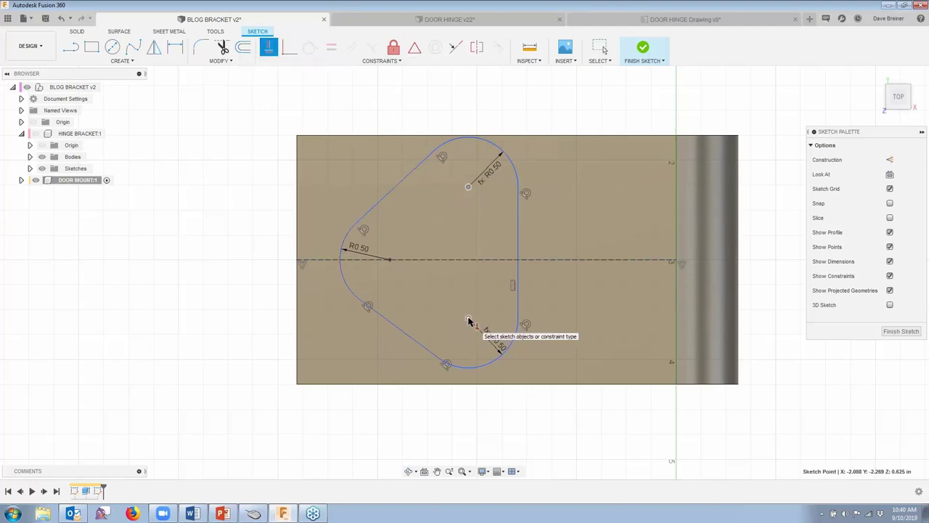
click(468, 320)
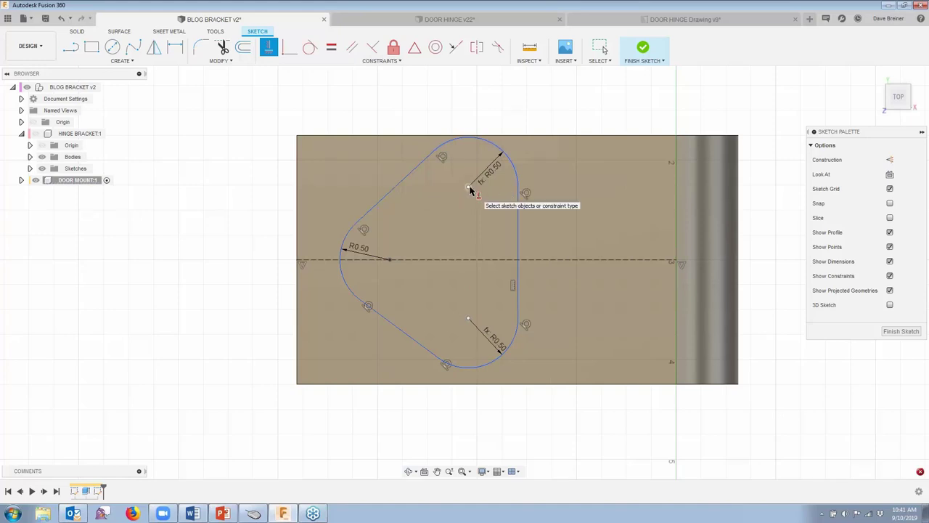
click(601, 48)
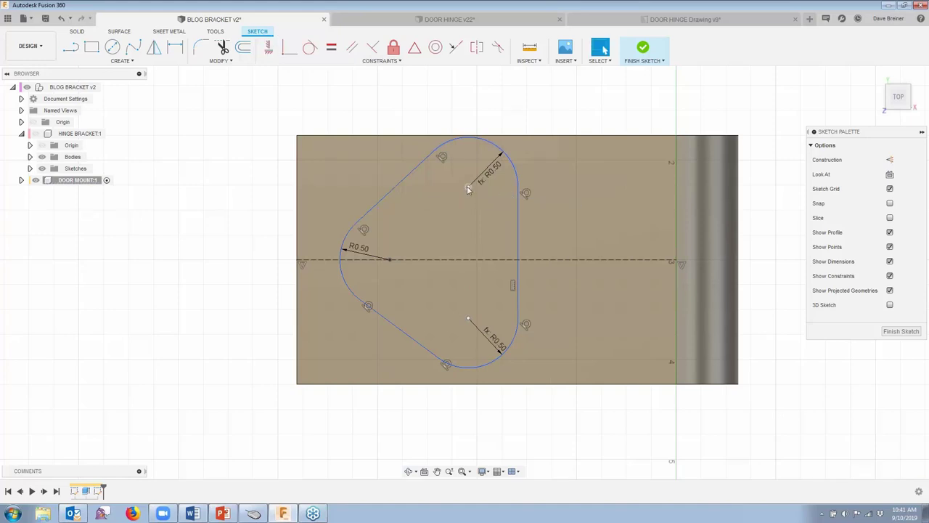
mouse_move(468, 189)
mouse_down()
mouse_move(458, 189)
mouse_move(468, 191)
mouse_up()
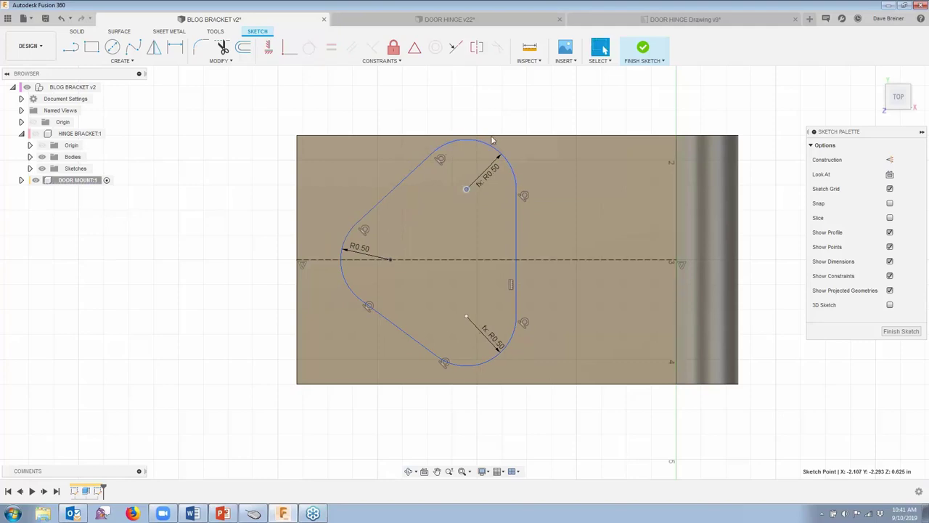
click(182, 47)
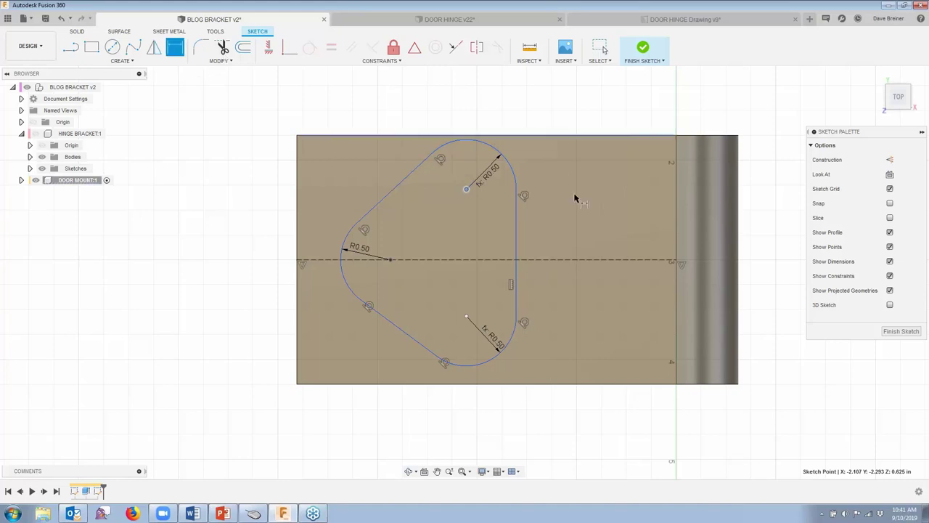
click(676, 261)
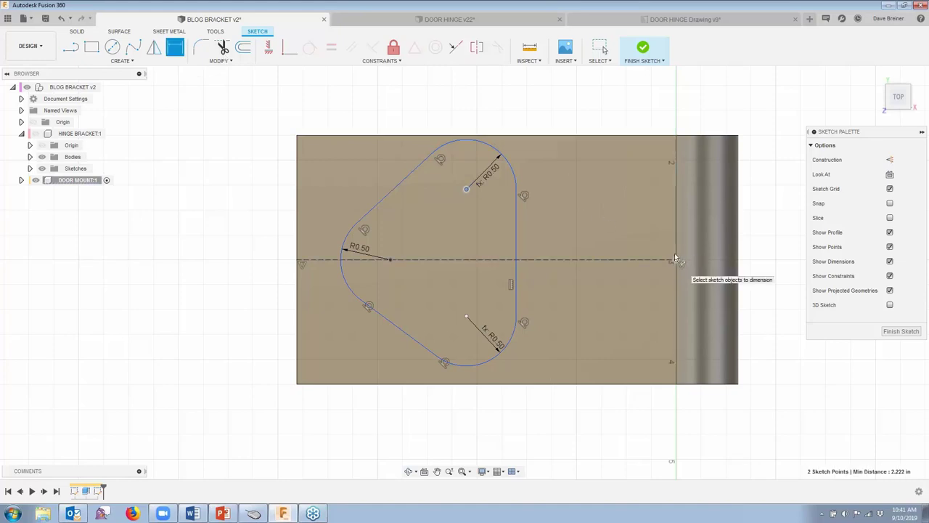
click(390, 260)
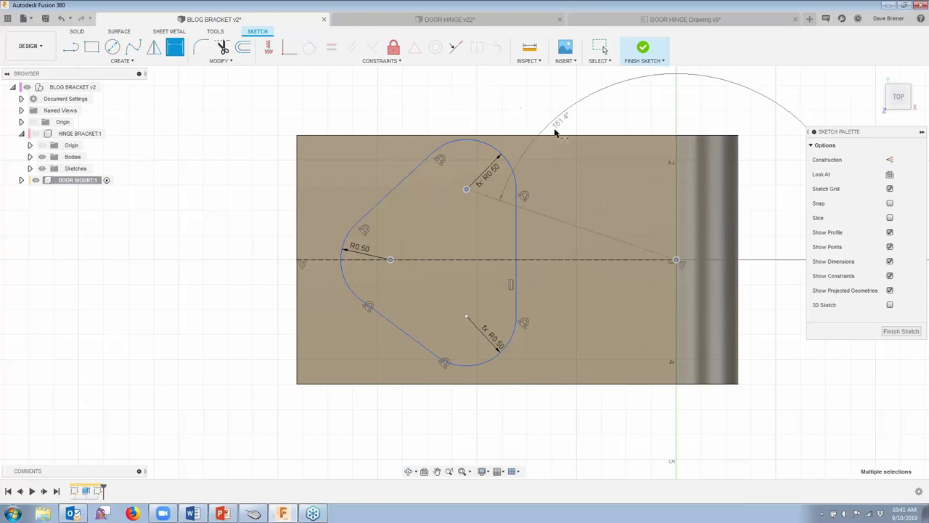
middle_drag(501, 109, 470, 214)
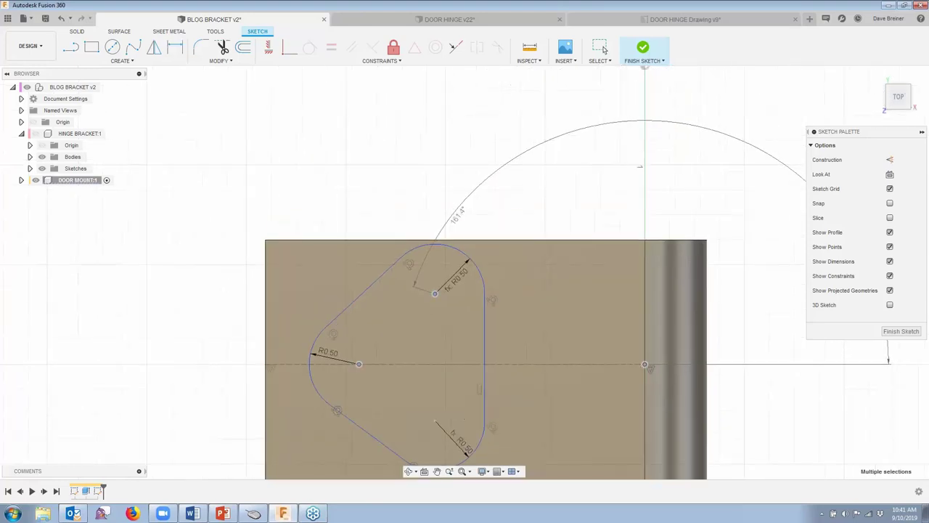
key(Escape)
click(173, 51)
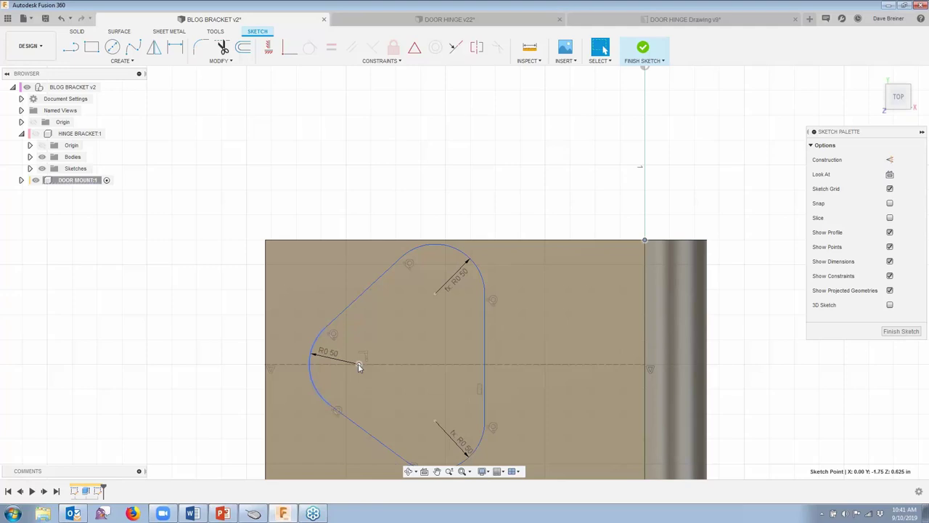
key(Escape)
Dimension the horizontal distance from the centerline arc's center to the plate's upper edge point beside the barrel, and delete that dimension.
click(180, 49)
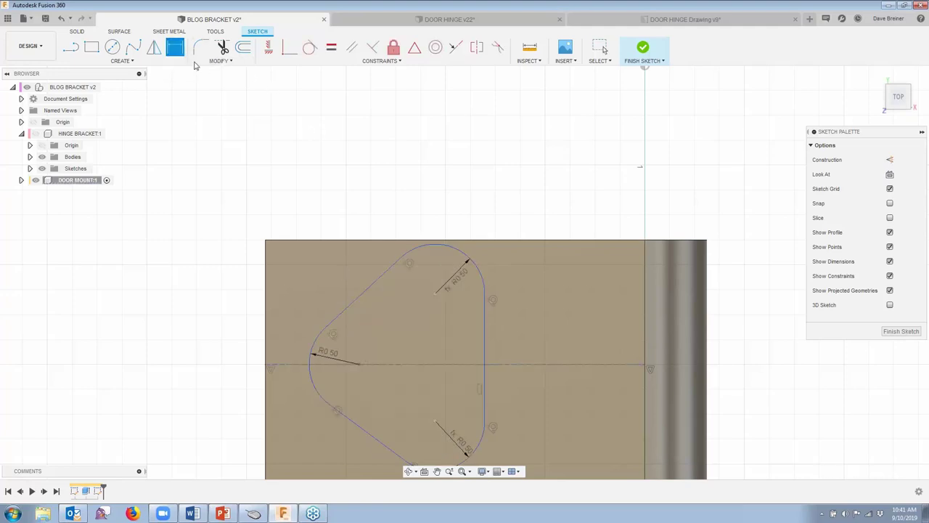
click(358, 365)
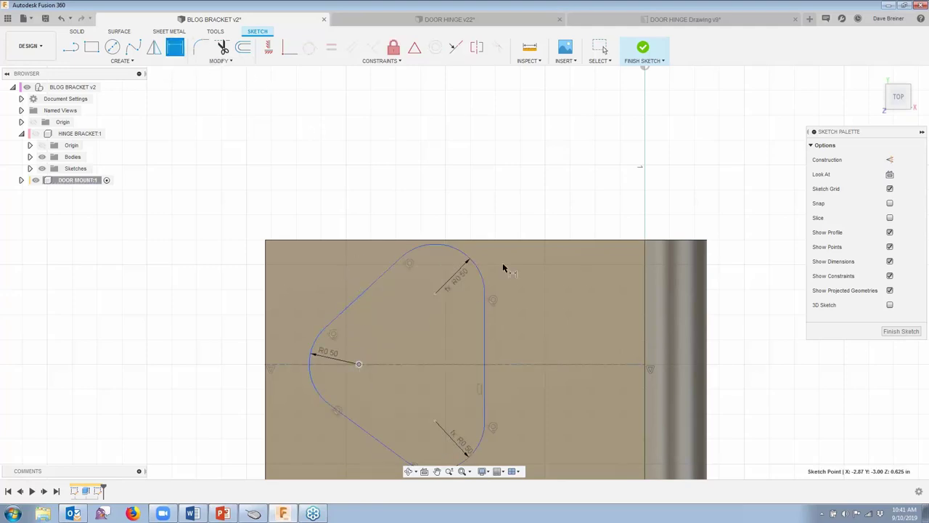
click(644, 241)
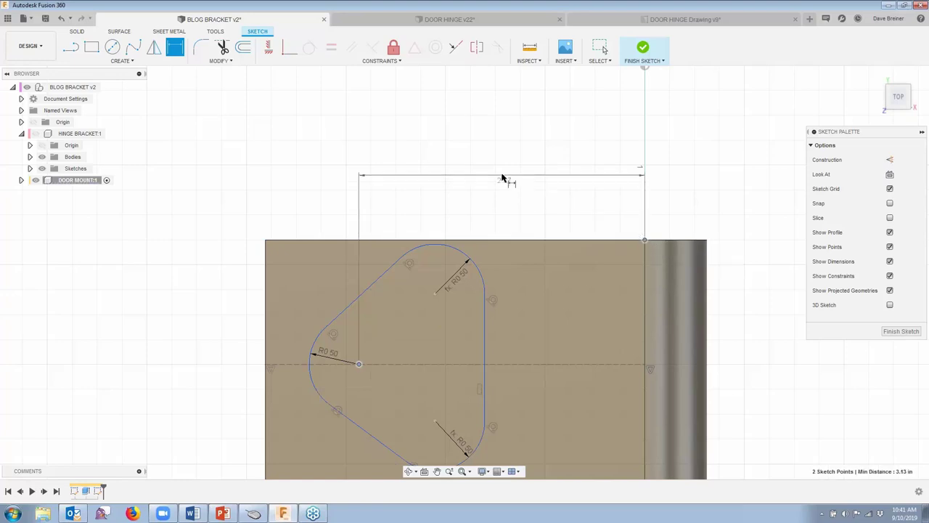
click(499, 176)
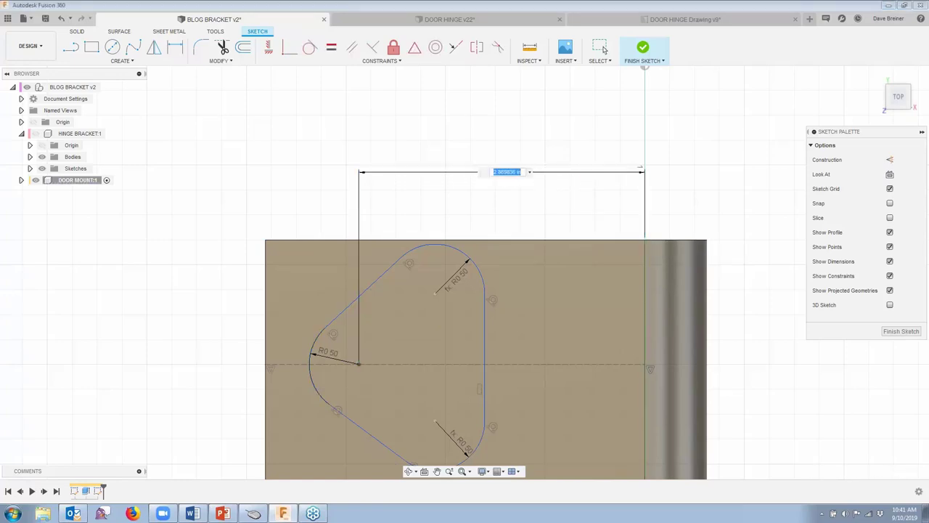
key(Return)
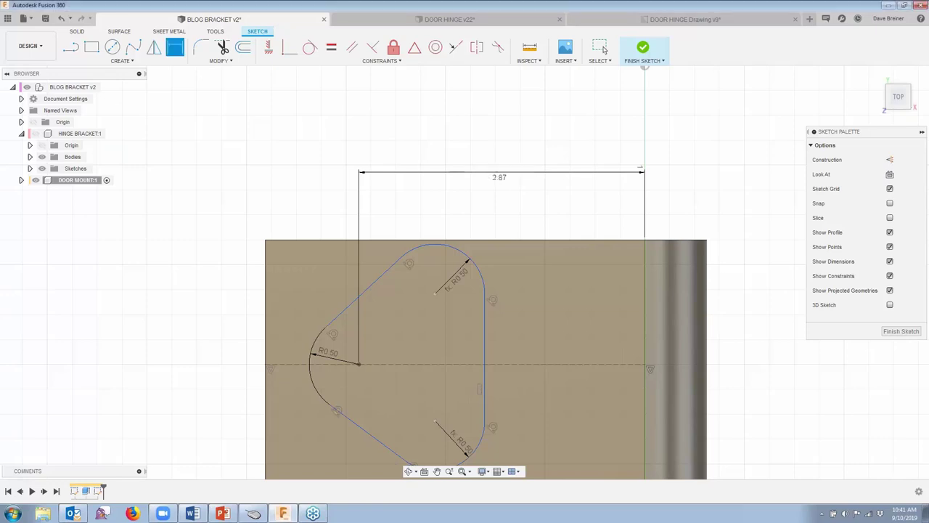
key(Escape)
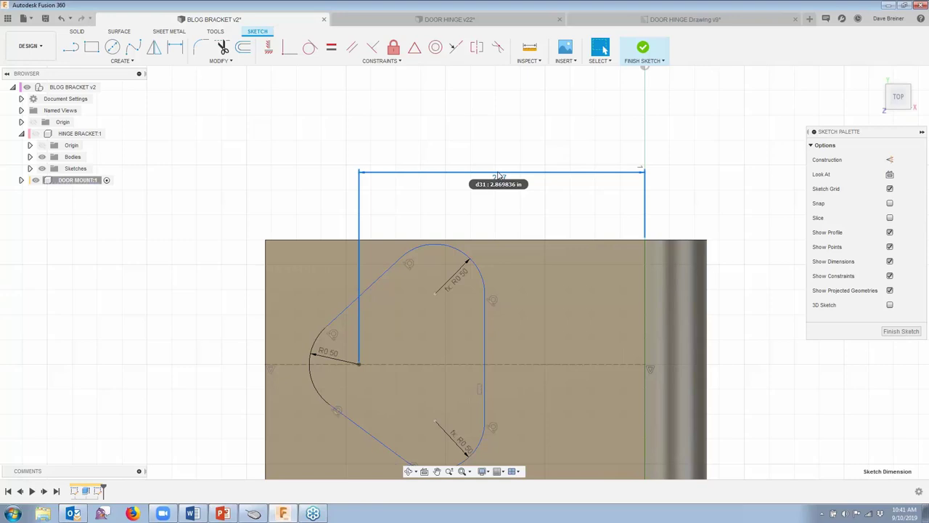
click(498, 175)
key(Delete)
Dimension the horizontal distance between the centers of the centerline arc and the upper corner arc as 1.3125 in.
click(182, 51)
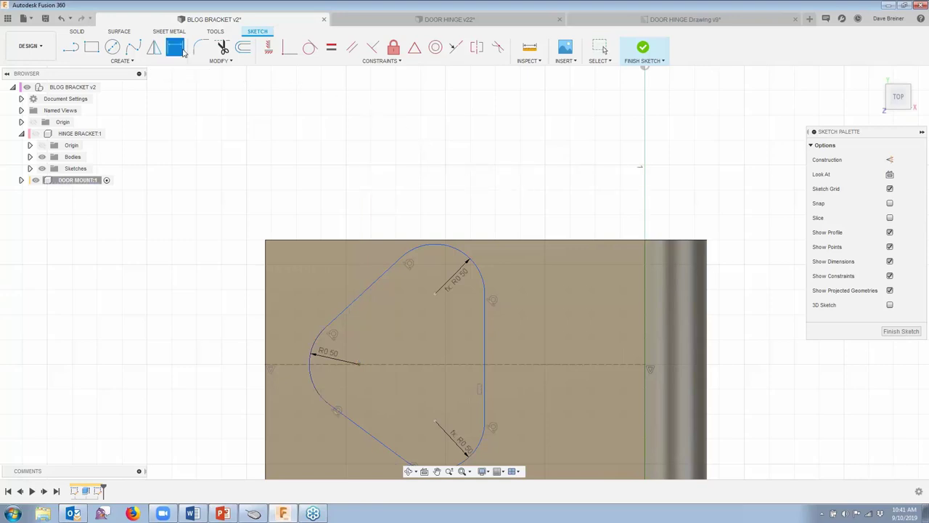
click(358, 364)
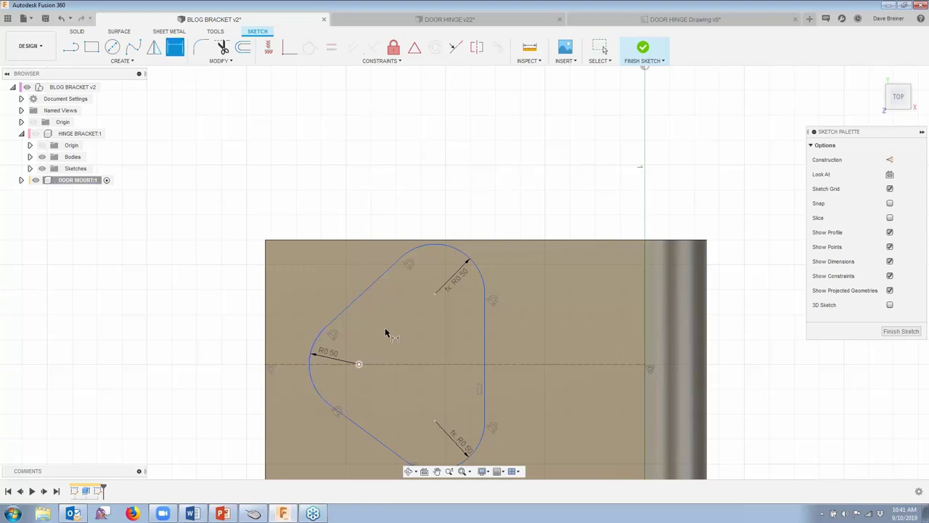
click(435, 292)
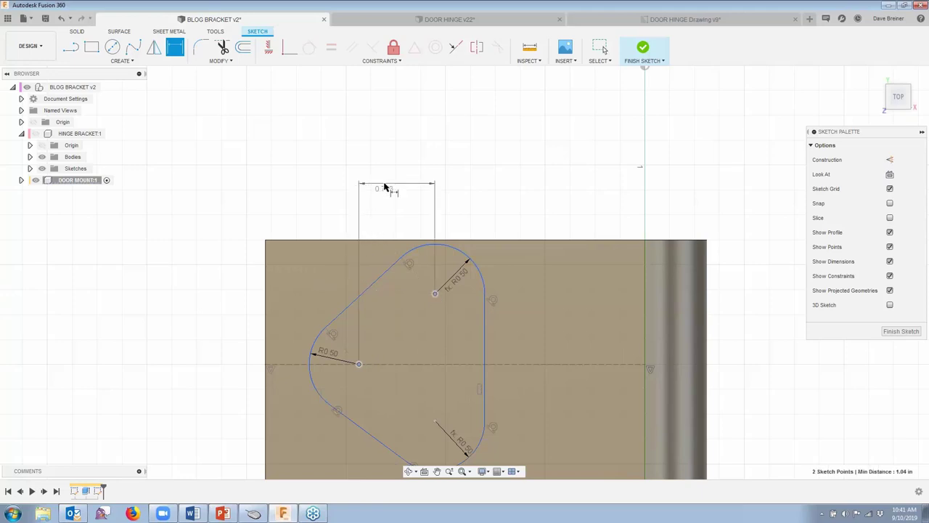
click(391, 184)
text(1)
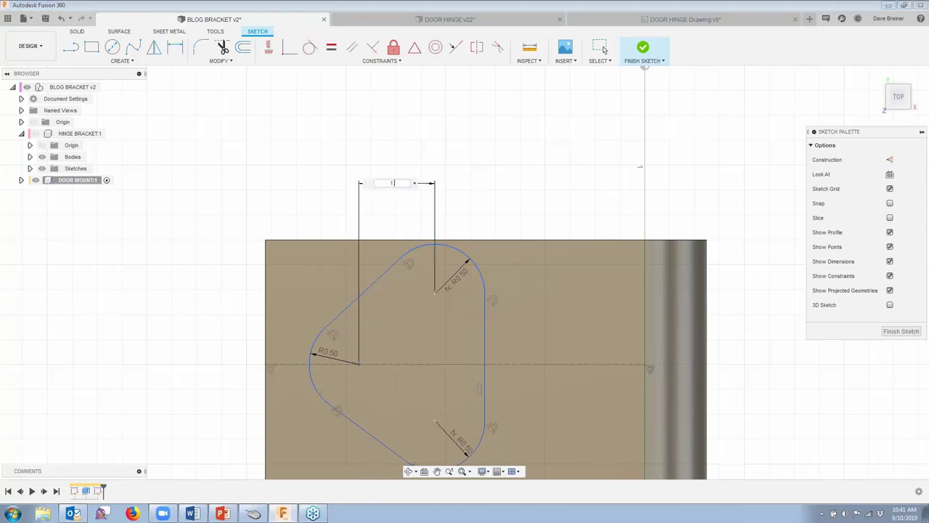
text(.3125)
key(Return)
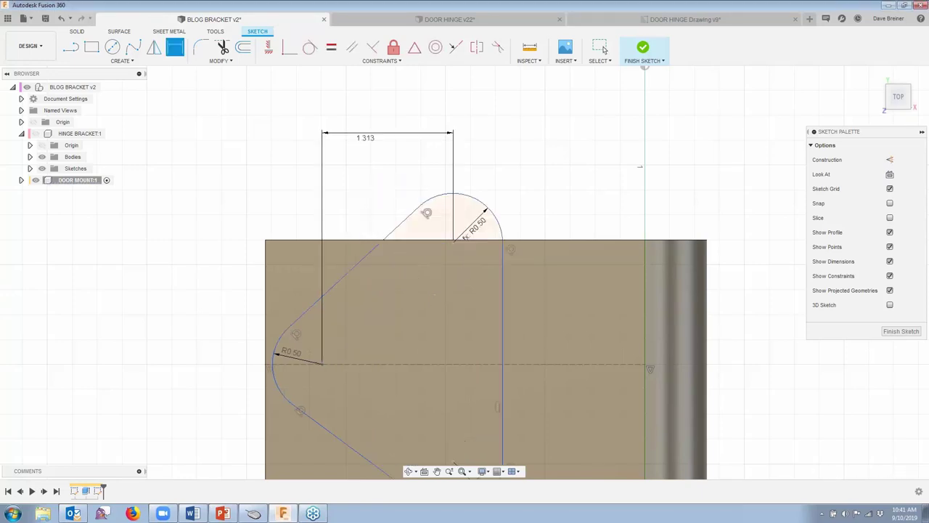
Dimension the horizontal distance from the upper corner arc's center to the plate's upper edge point beside the barrel as 2 in.
click(453, 244)
click(646, 241)
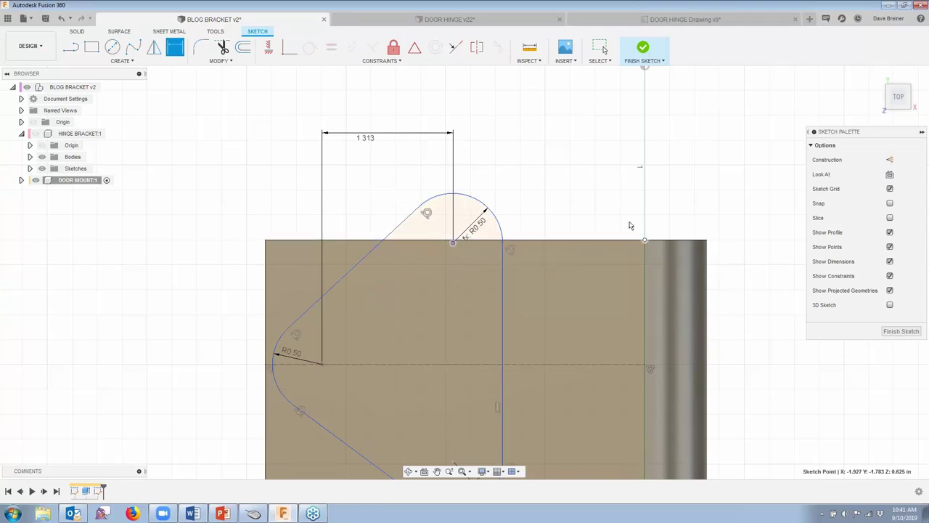
click(538, 145)
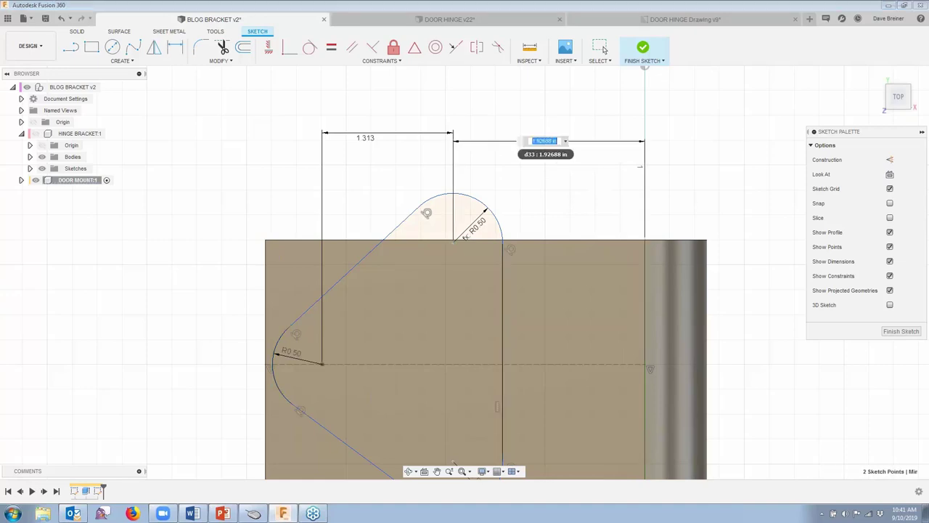
text(2)
key(Return)
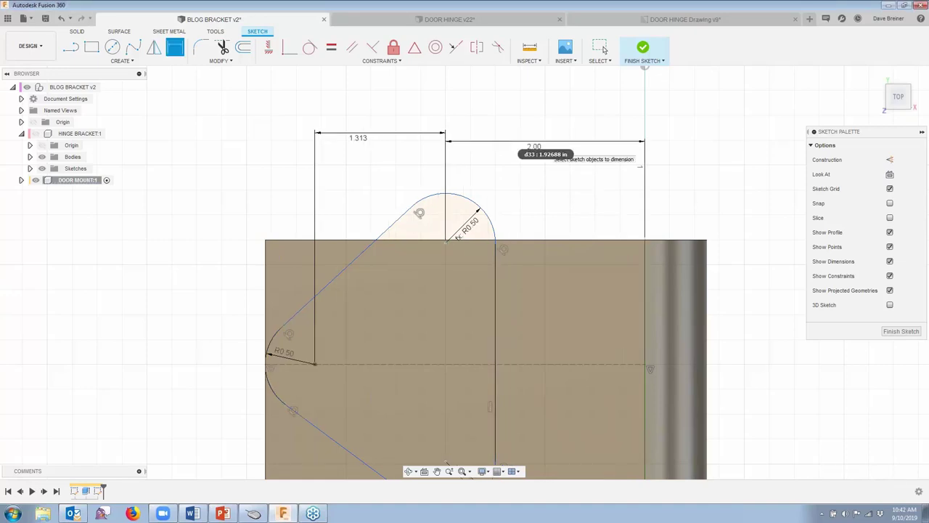
Dimension the vertical distance between the centers of the upper and lower corner arcs as 1.5 in.
scroll(539, 145, down, 2)
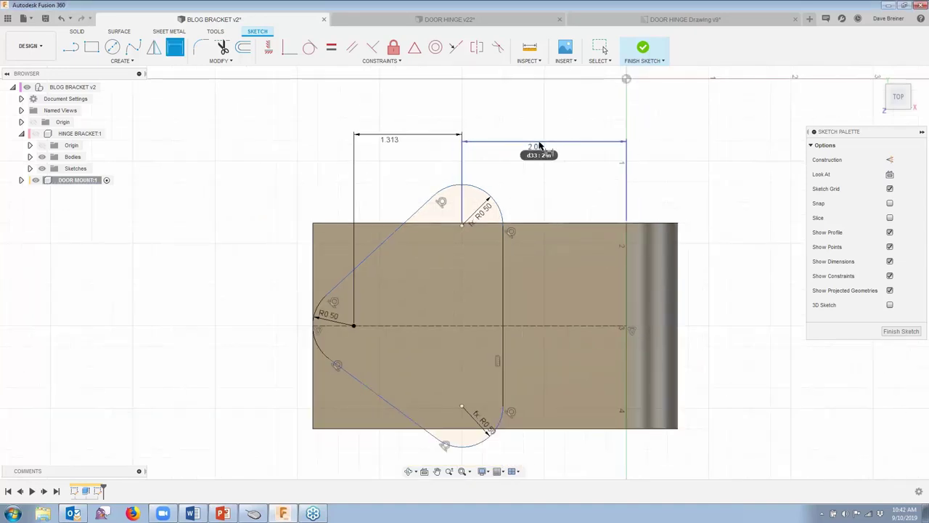
click(463, 227)
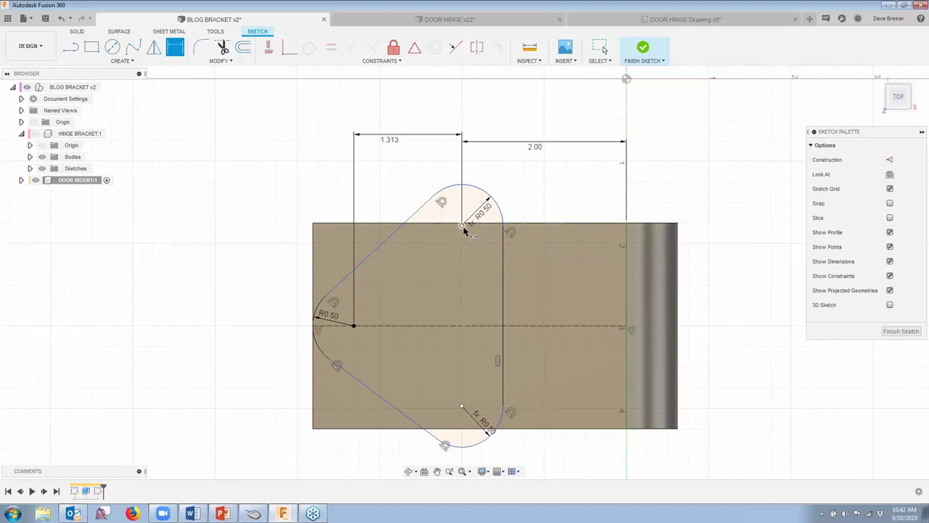
click(463, 406)
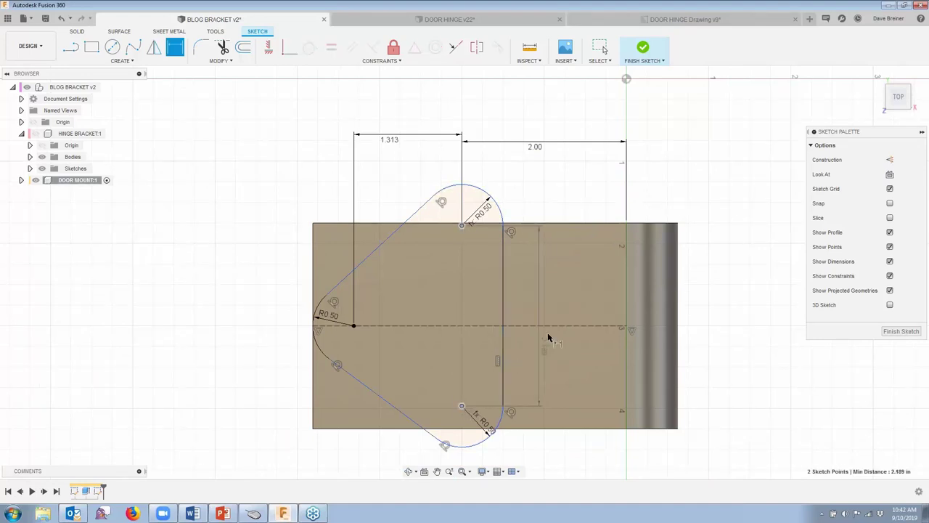
click(551, 315)
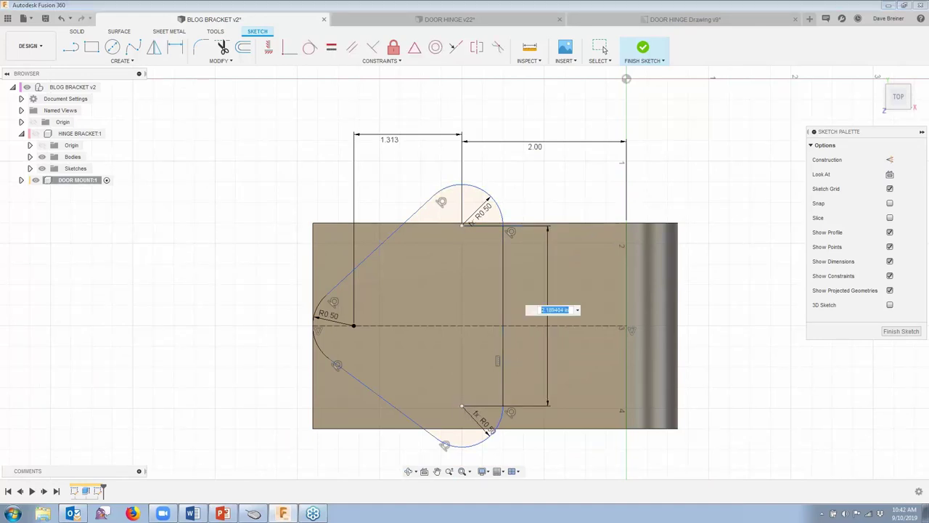
text(1.5)
key(Return)
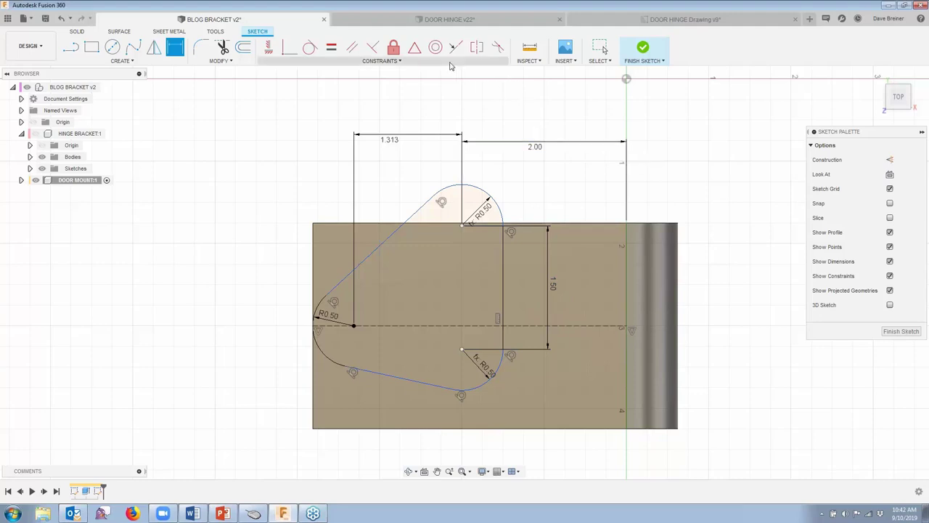
Dimension the distance from the upper corner arc's center to the dashed centerline as half the arc center spacing, d34/2.
click(478, 49)
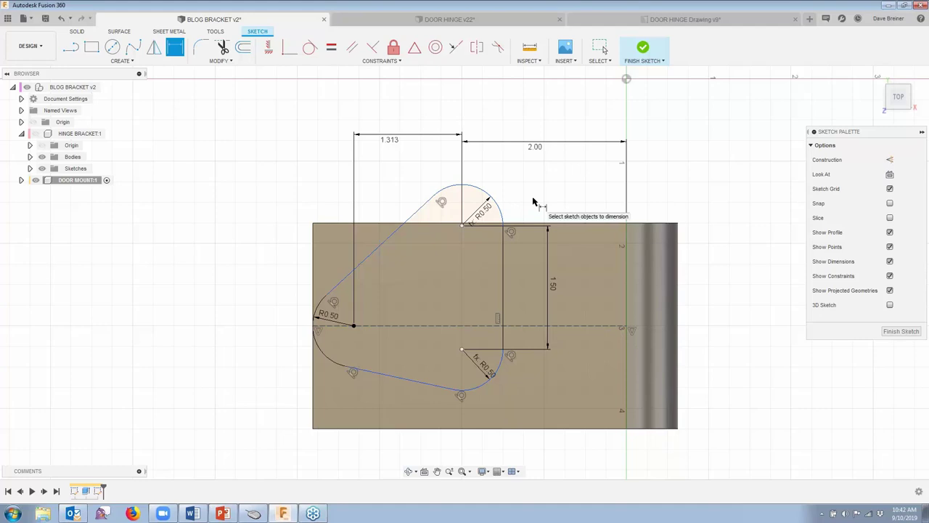
click(463, 227)
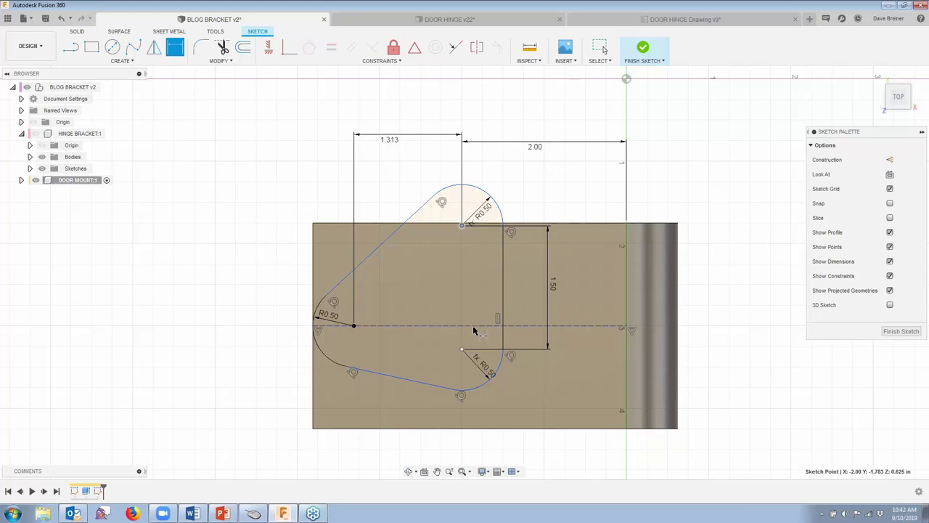
click(482, 326)
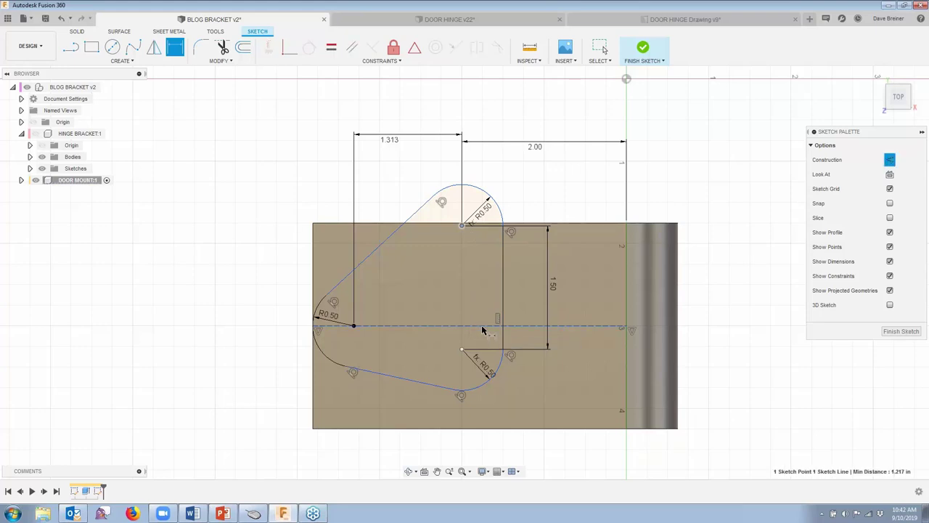
click(522, 270)
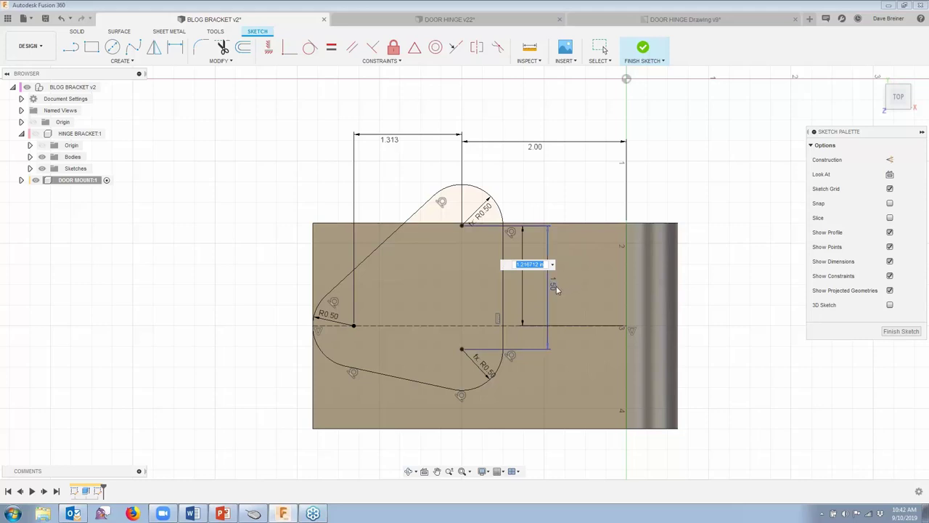
click(554, 284)
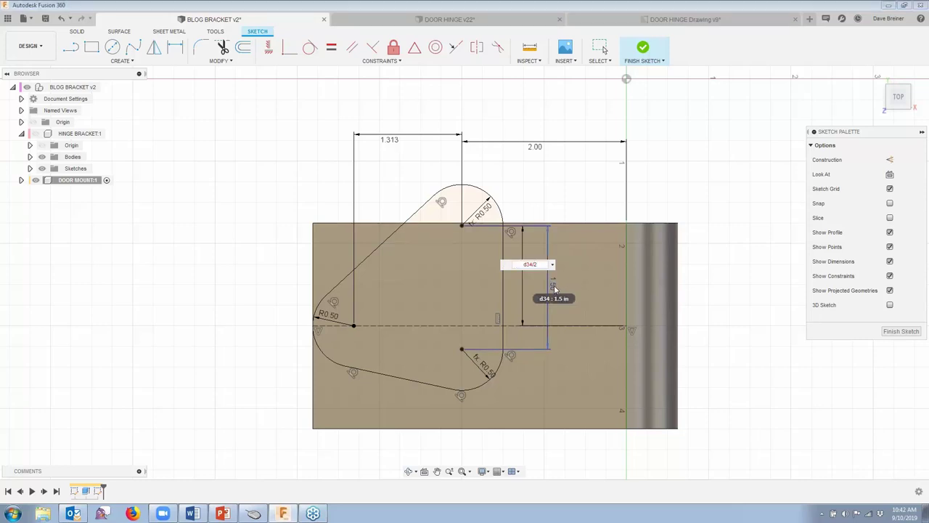
key(Return)
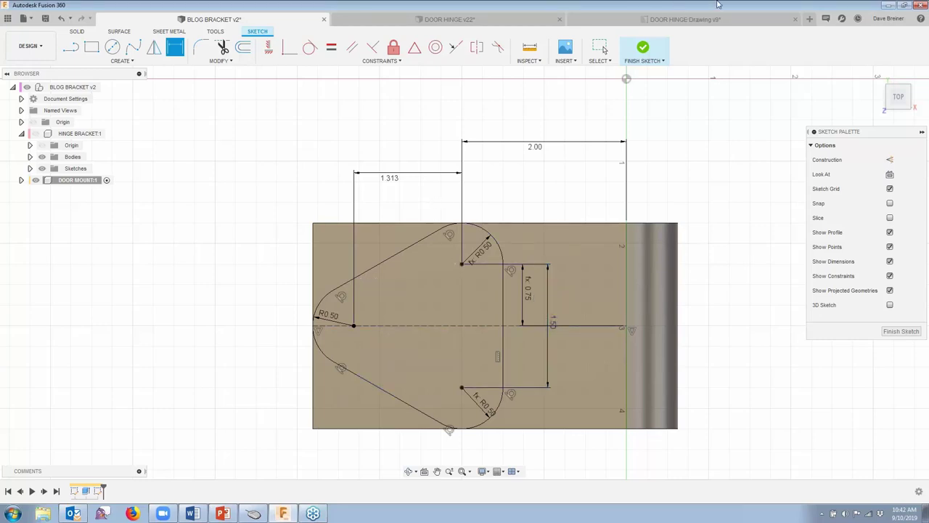
Finish the sketch and extrude the rounded-triangle profile 0.125 in upward, joined to the plate.
click(642, 48)
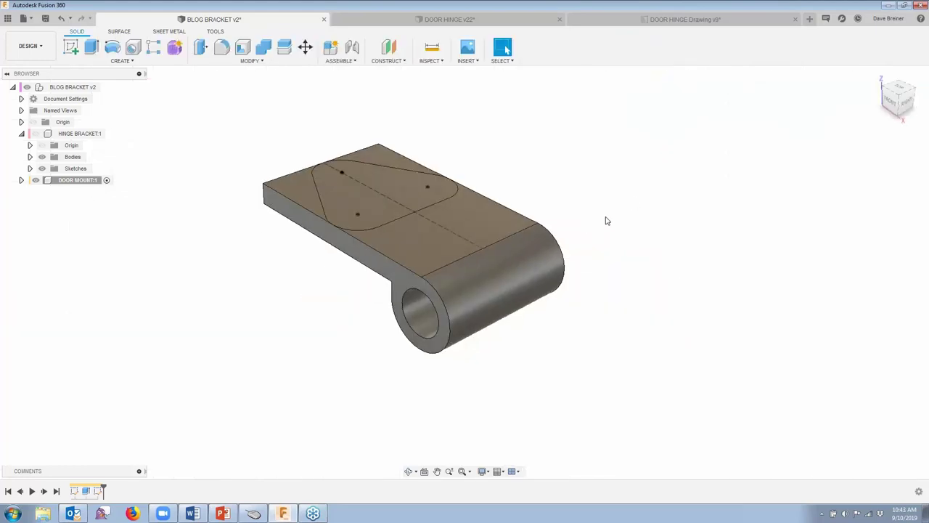
key(s)
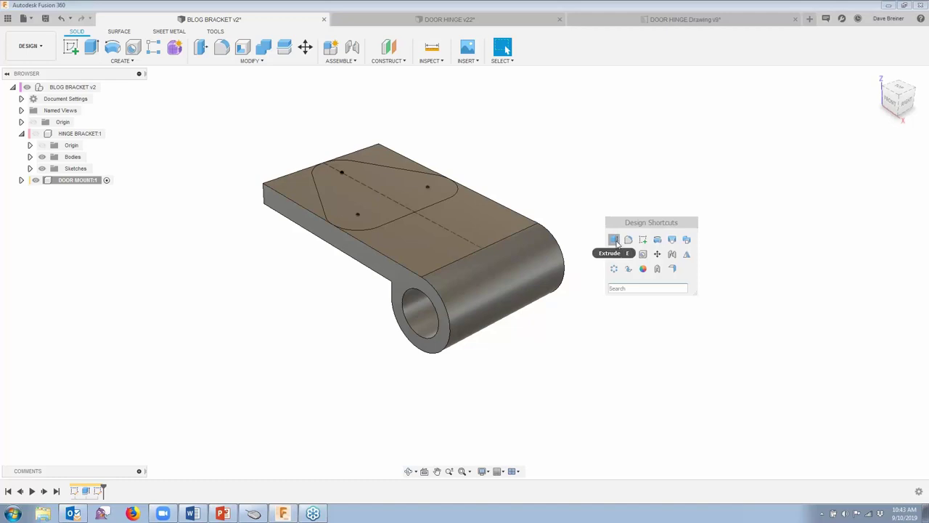
click(615, 239)
click(370, 190)
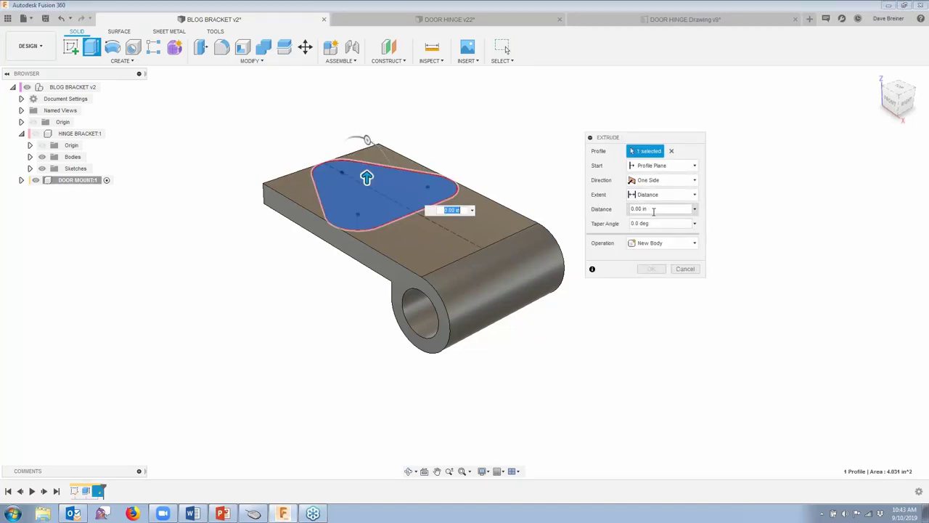
drag(654, 209, 631, 212)
key(BackSpace)
text(.125)
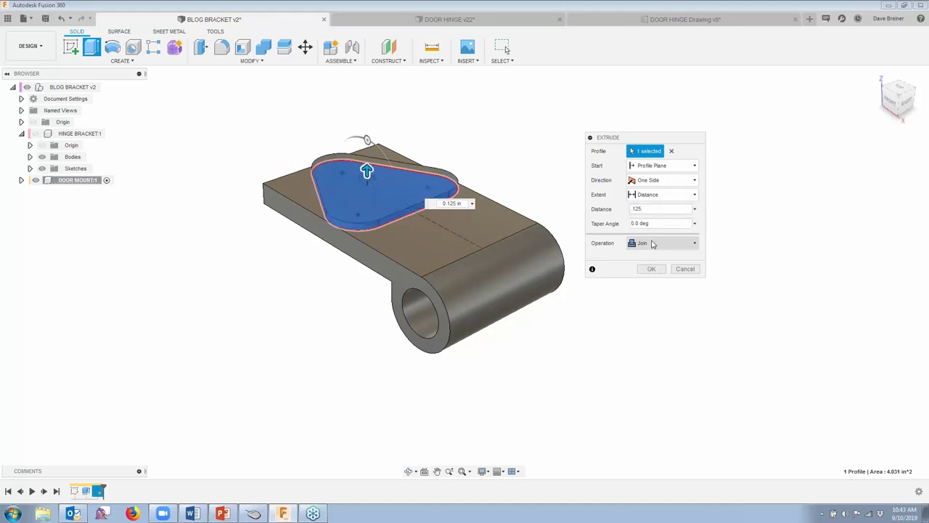
click(652, 269)
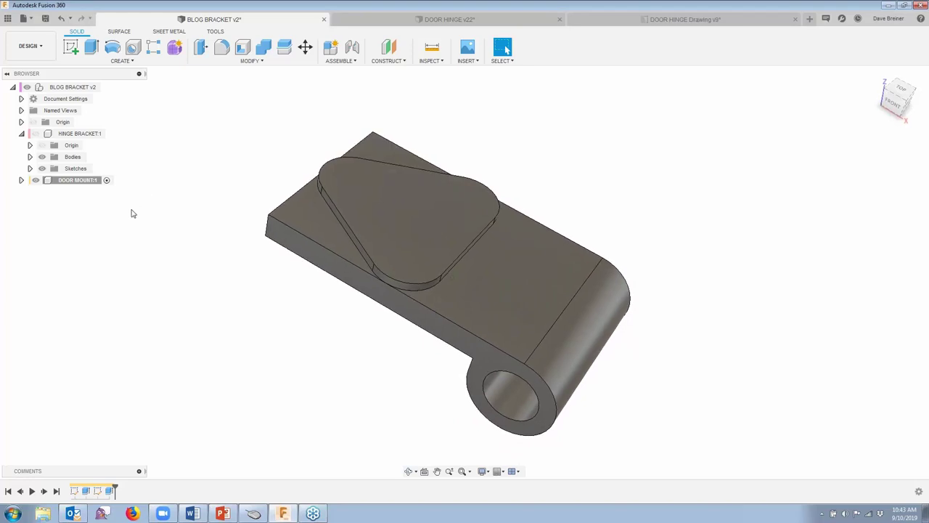
Make Sketch2 of the DOOR MOUNT component visible again for reuse of its profiles.
click(21, 180)
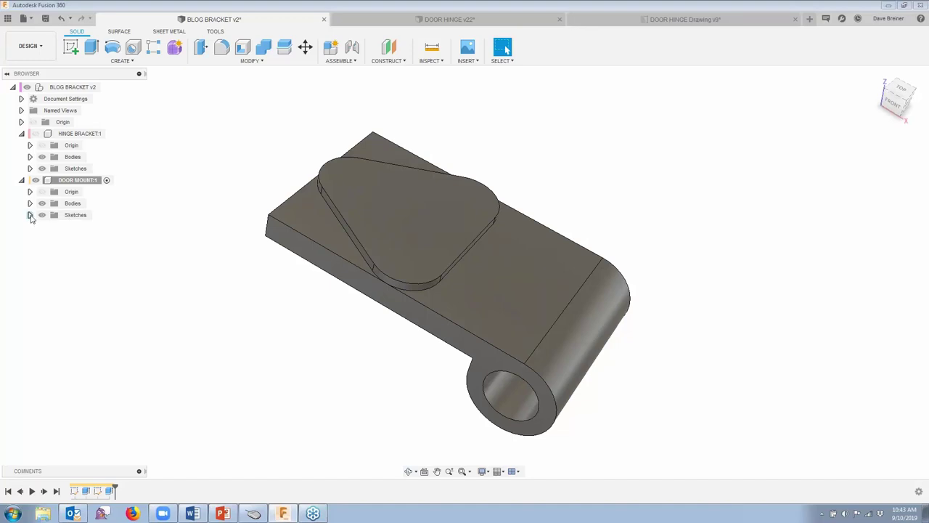
click(30, 215)
click(70, 241)
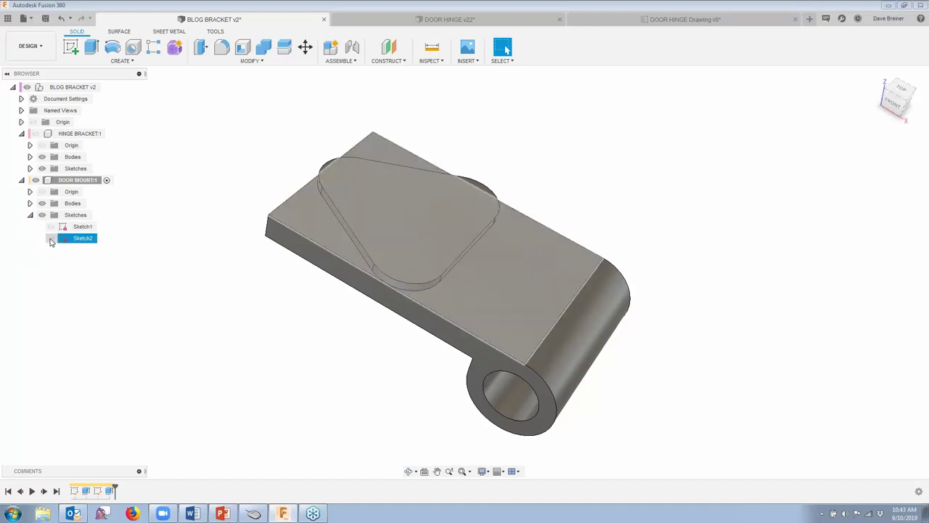
click(50, 239)
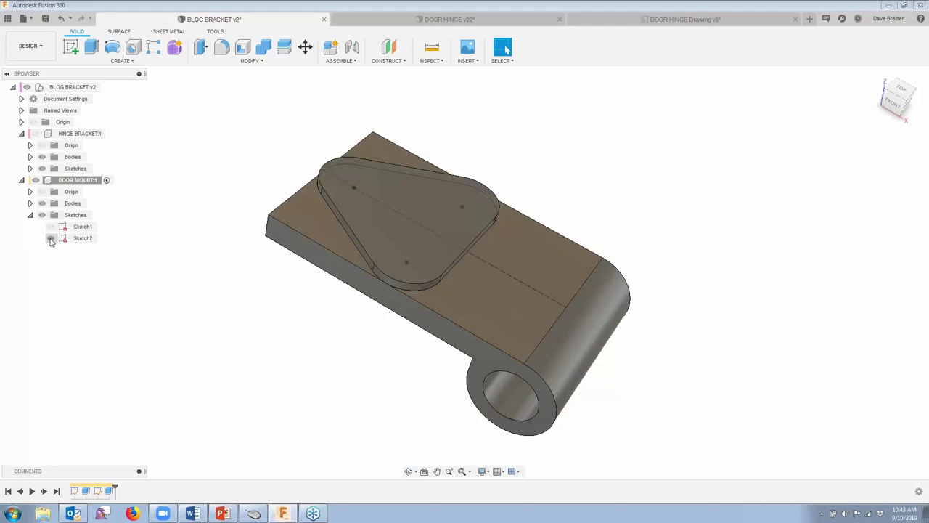
scroll(274, 341, up, 10)
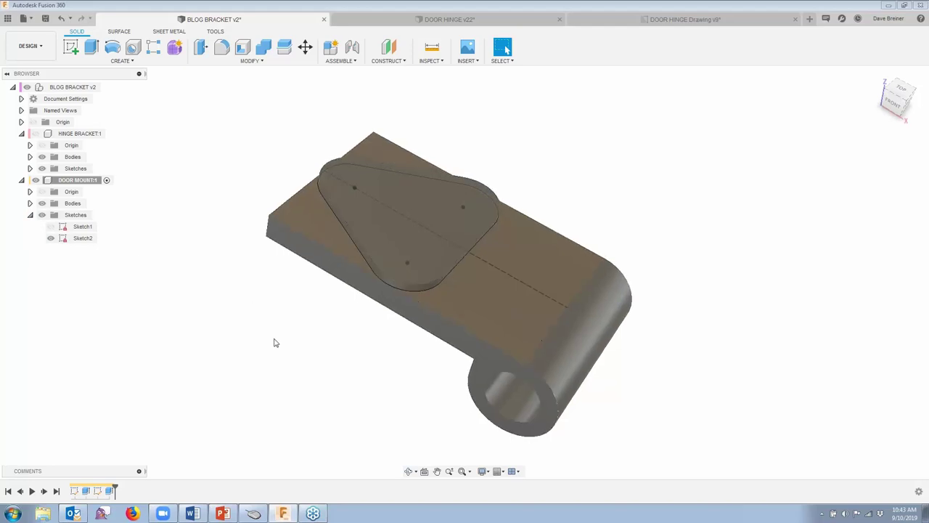
mouse_move(274, 342)
shift+middle_down()
mouse_move(328, 311)
mouse_move(428, 193)
mouse_move(361, 297)
mouse_move(267, 255)
shift+middle_up()
scroll(444, 169, down, 5)
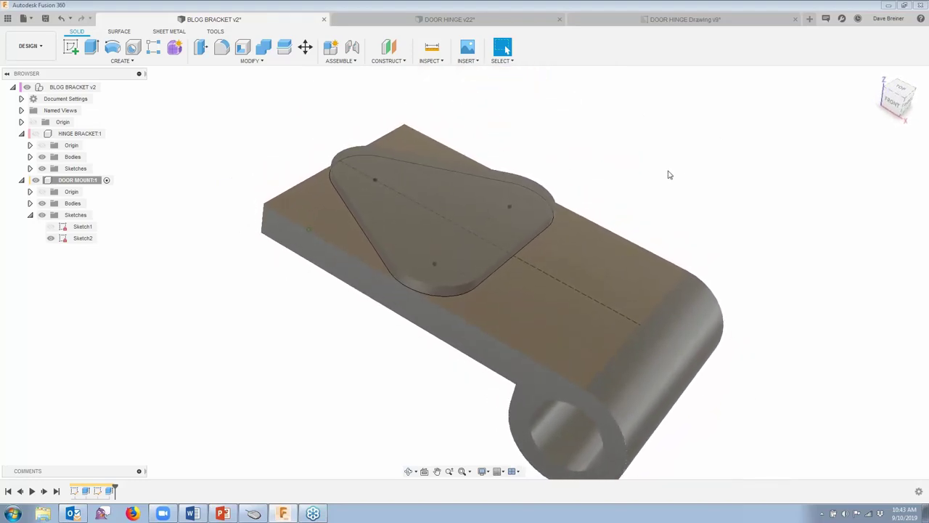
Extrude the two plate corner profiles outside the rounded-triangle pad as a cut downward with extent All.
key(e)
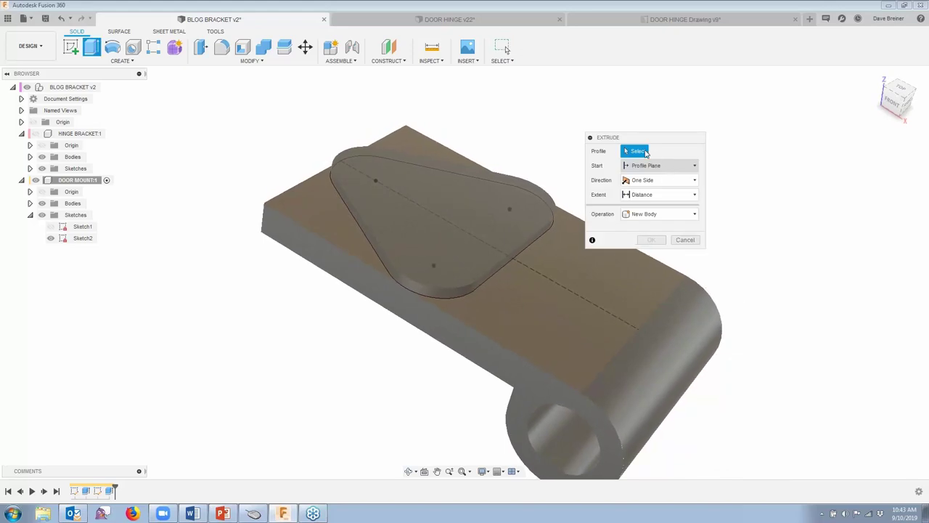
click(415, 136)
click(295, 197)
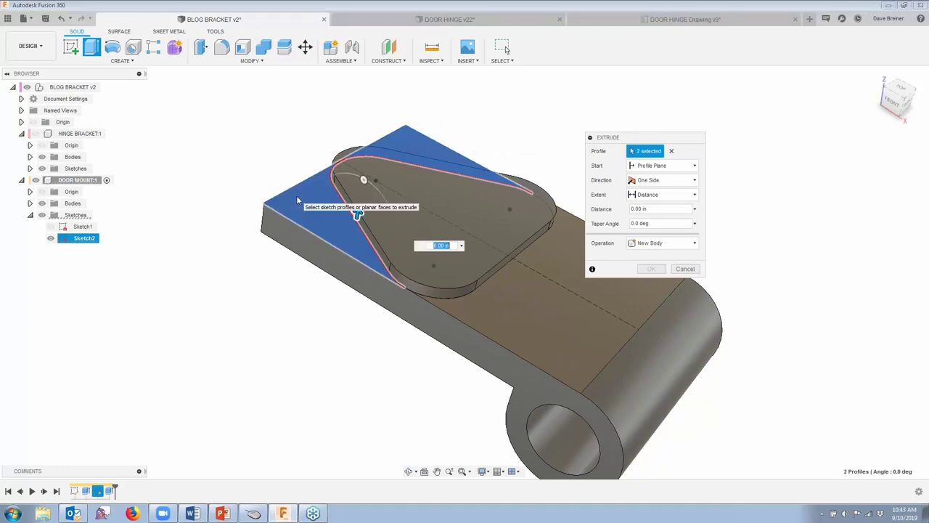
click(689, 246)
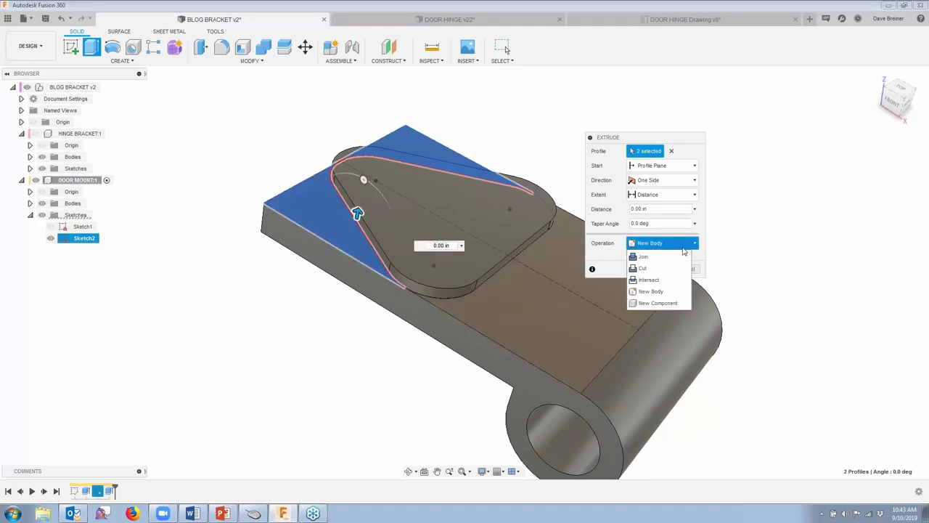
click(649, 272)
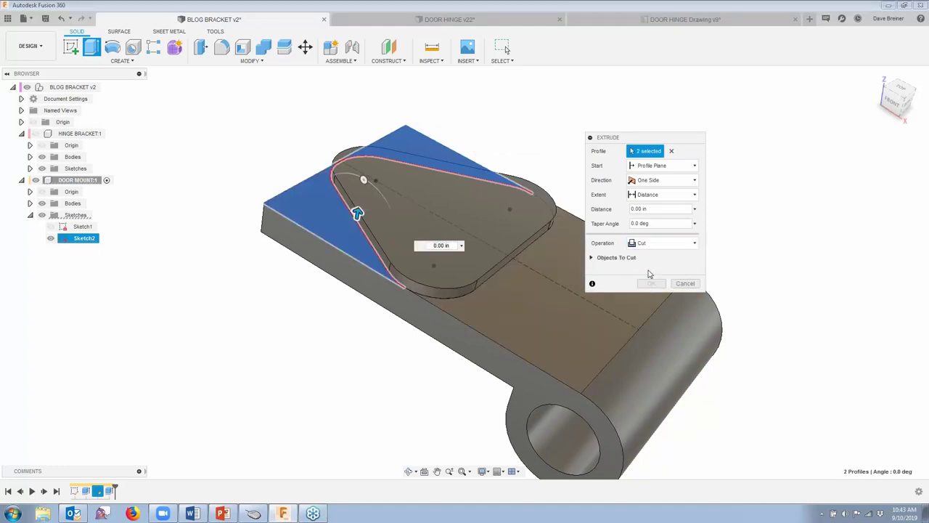
click(693, 194)
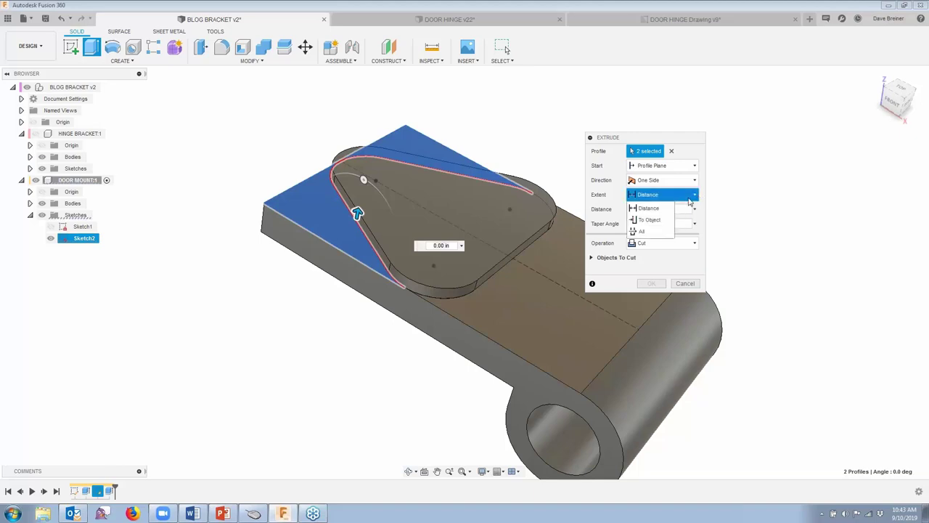
click(654, 233)
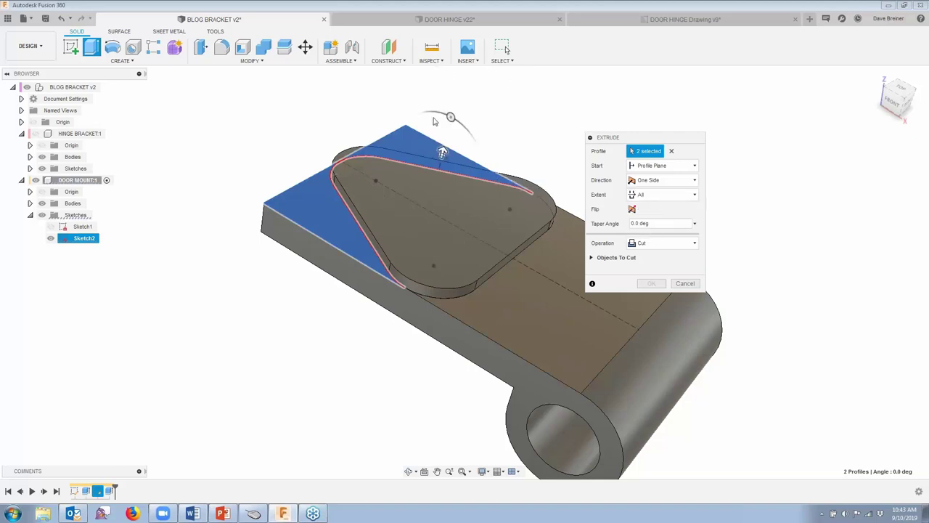
drag(442, 151, 399, 311)
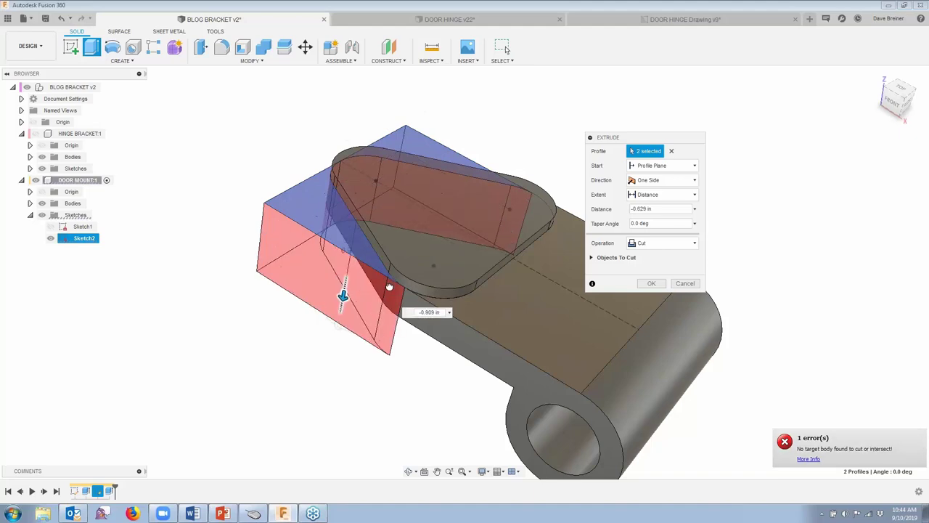
click(664, 194)
click(649, 230)
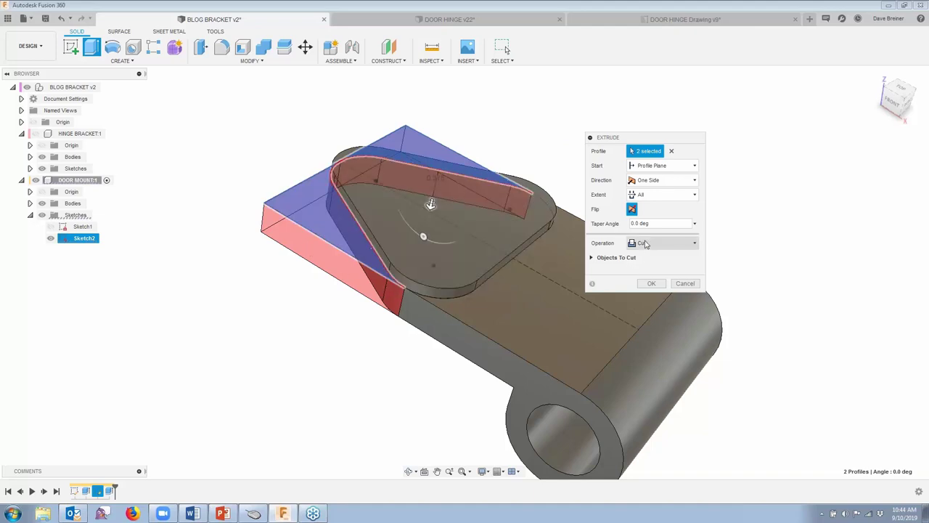
click(652, 284)
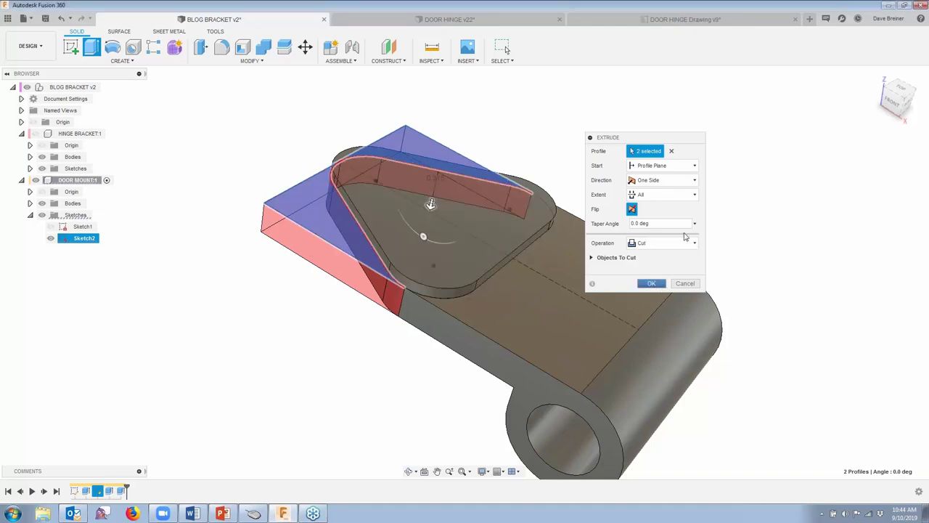
click(51, 239)
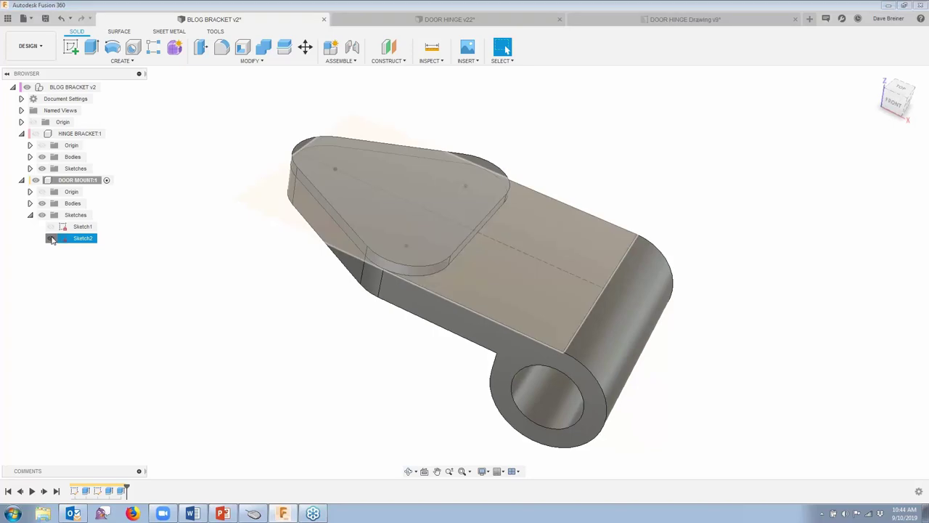
click(153, 327)
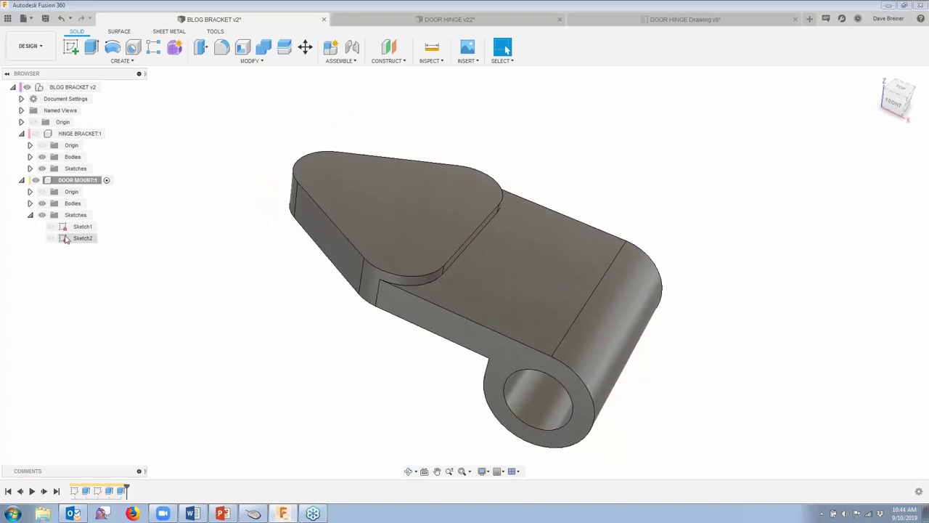
click(51, 238)
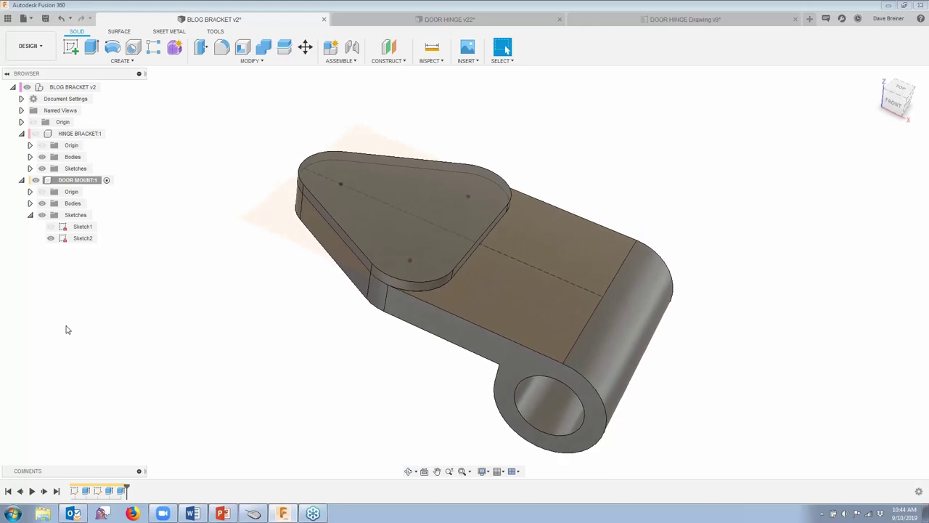
Create a new sketch on the top face of the rounded-triangle pad.
key(s)
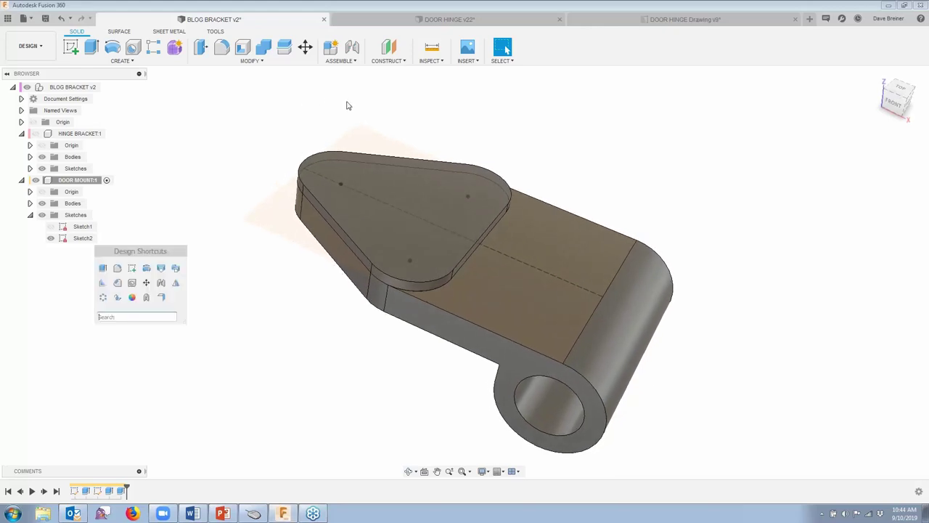
click(385, 194)
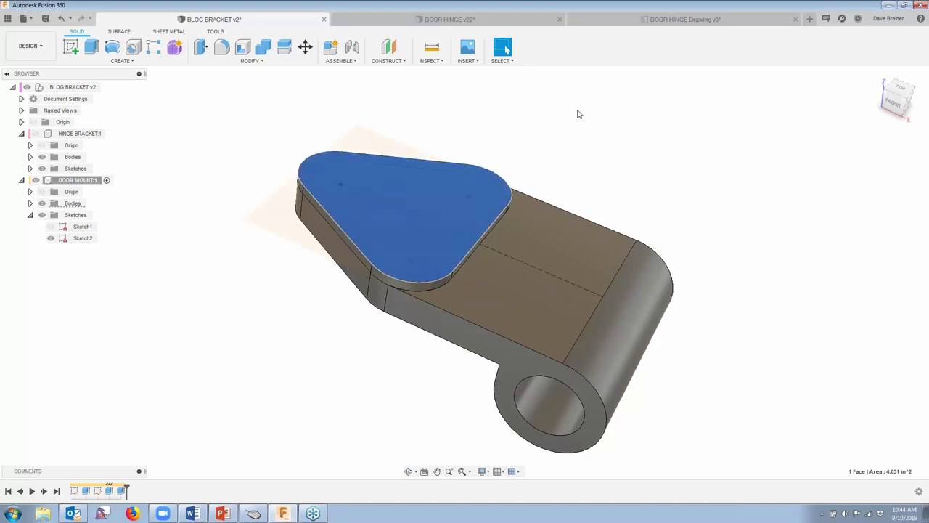
click(612, 119)
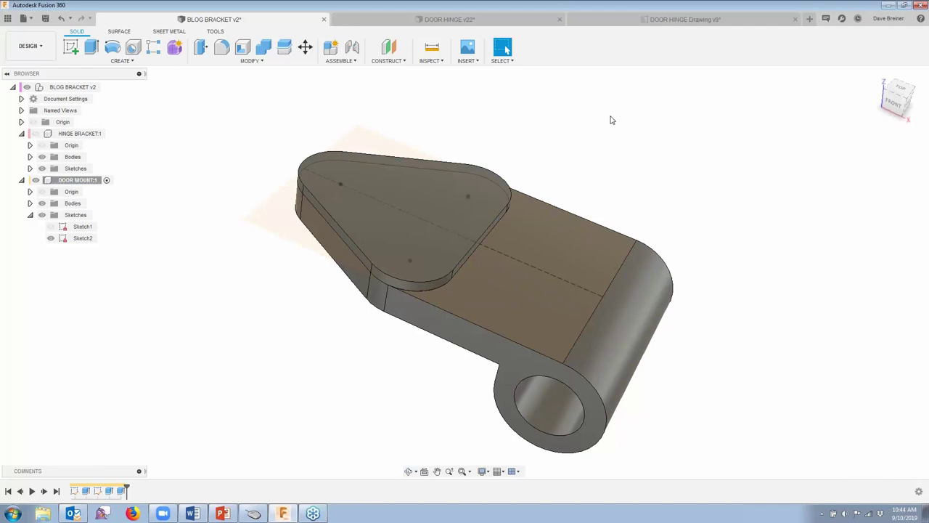
key(s)
click(622, 140)
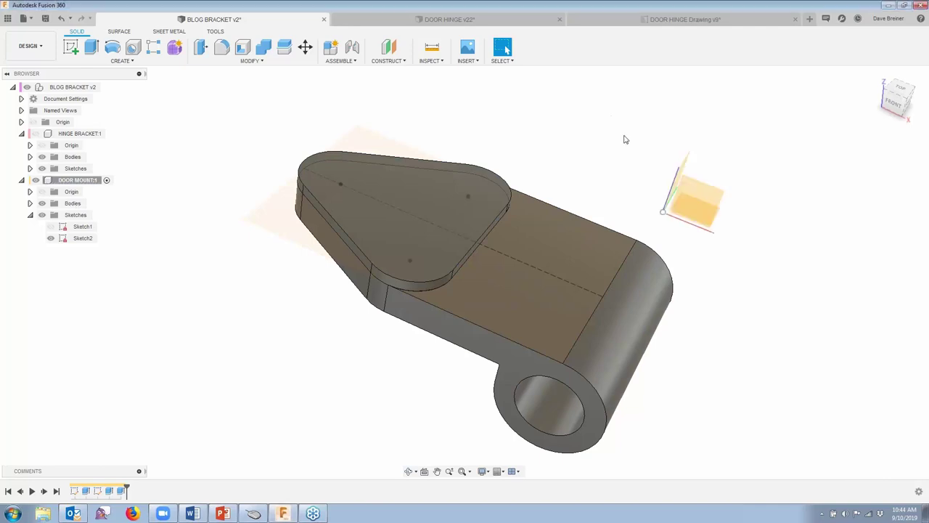
click(425, 190)
Project the pad's three corner arc center points into the sketch, then hide Sketch2 and finish the sketch.
text(s)
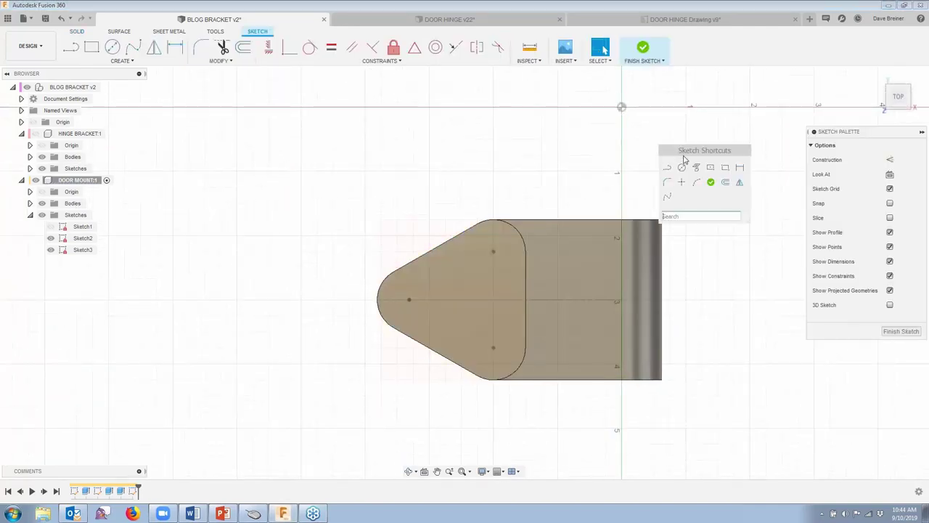
text(proj)
key(Return)
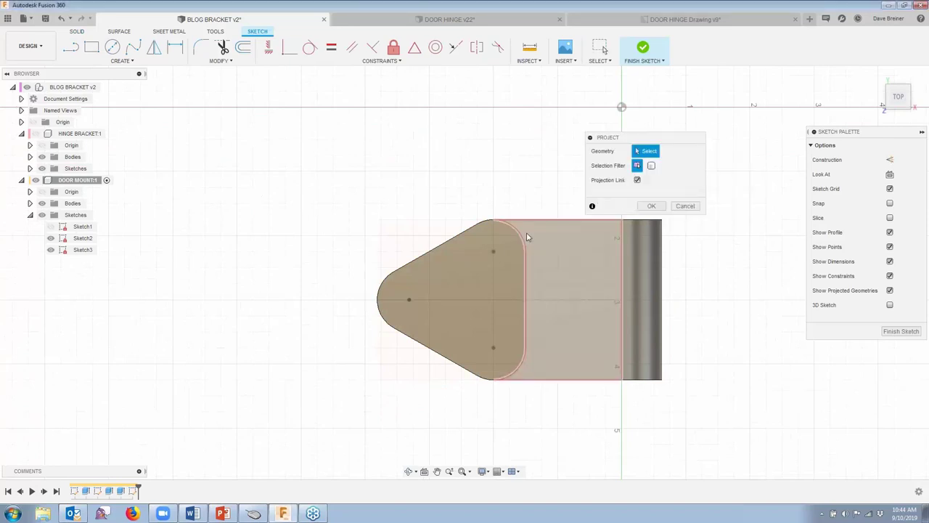
click(494, 253)
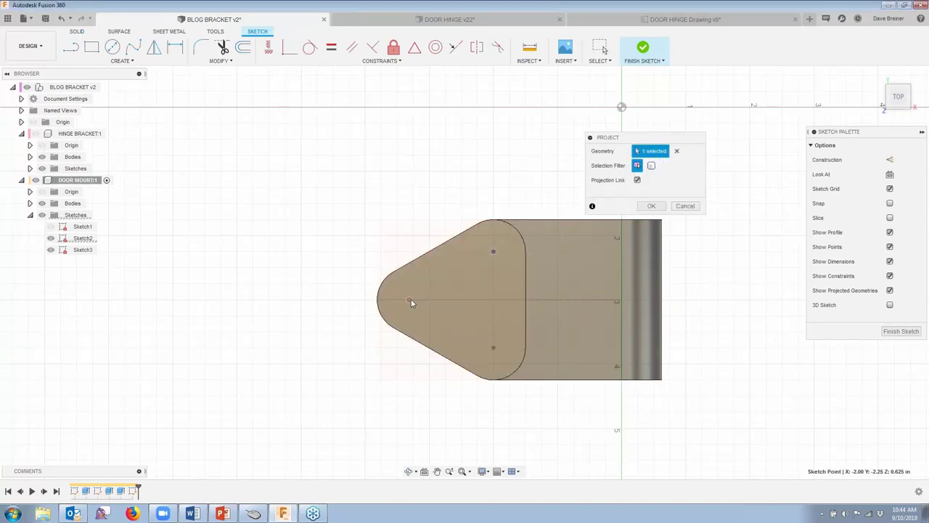
click(493, 348)
click(652, 206)
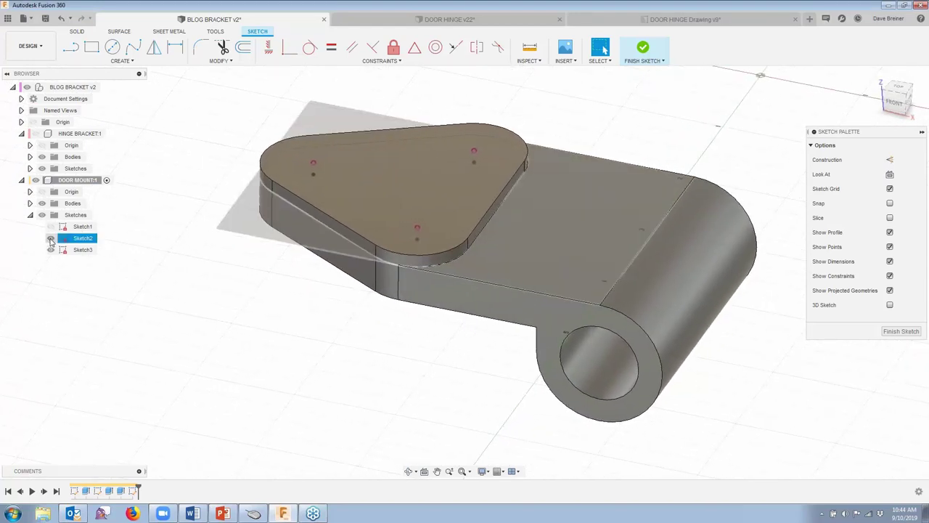
click(51, 238)
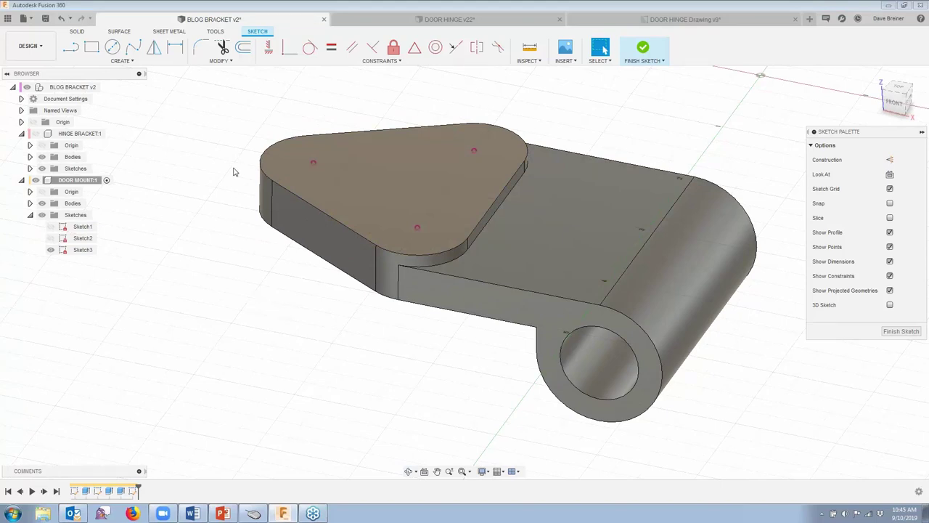
click(643, 48)
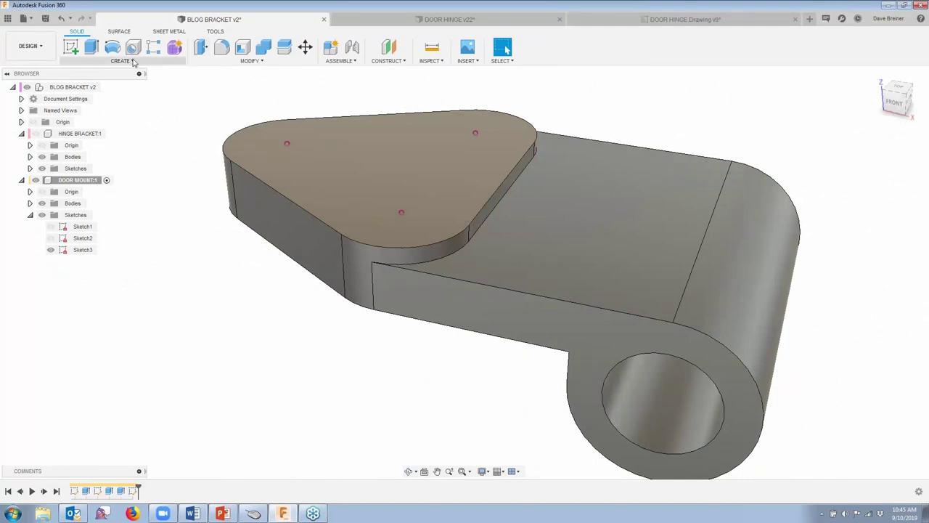
Place holes on the three projected points of the pad, using the simple hole type with extent All.
key(h)
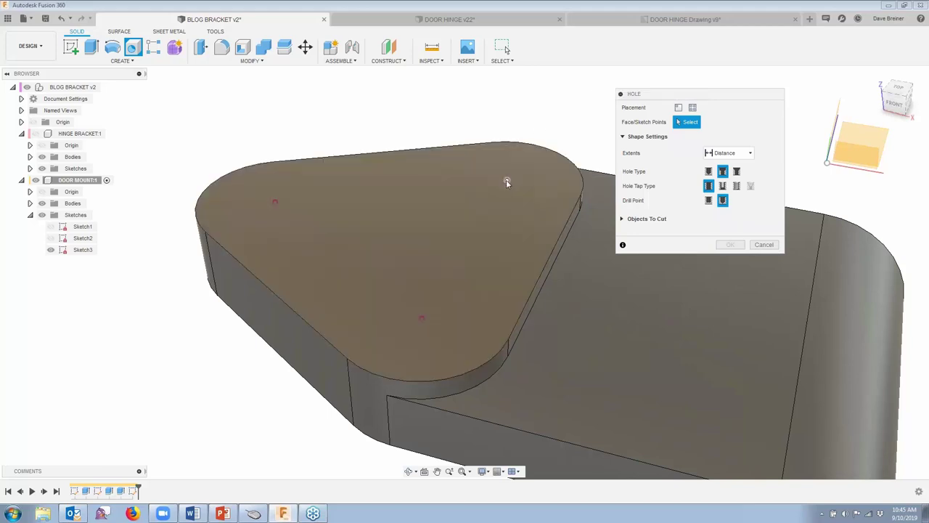
click(507, 180)
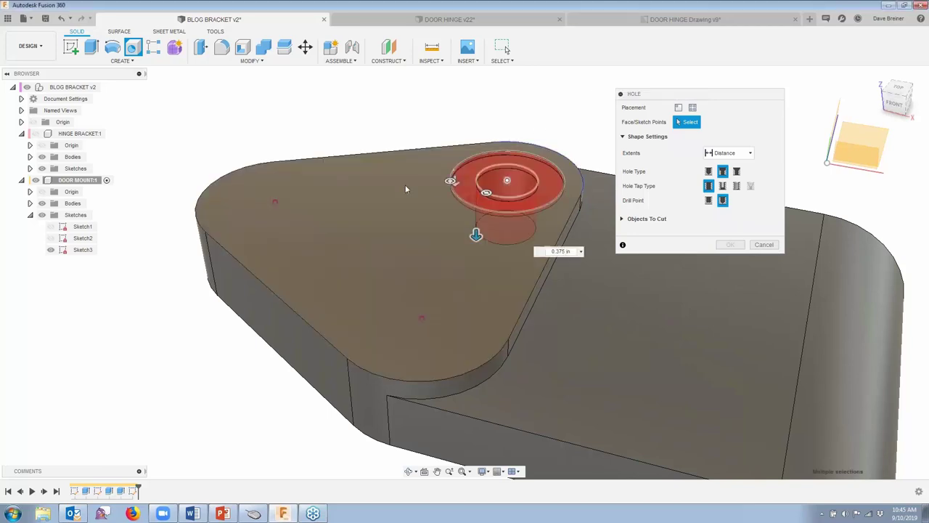
click(275, 202)
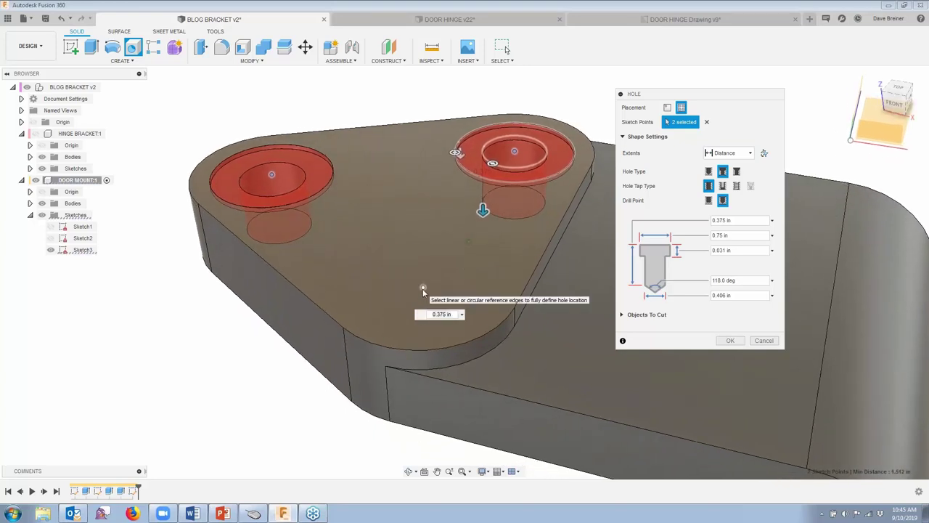
click(424, 290)
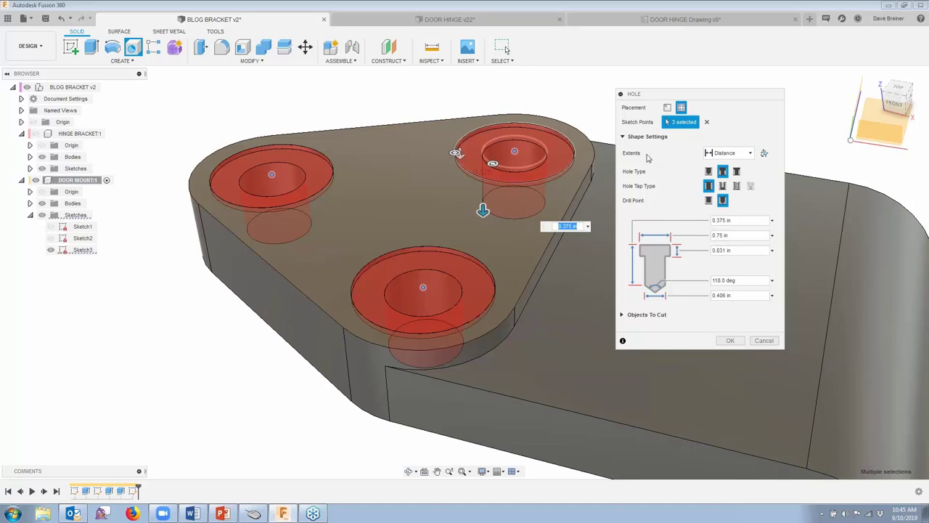
click(748, 153)
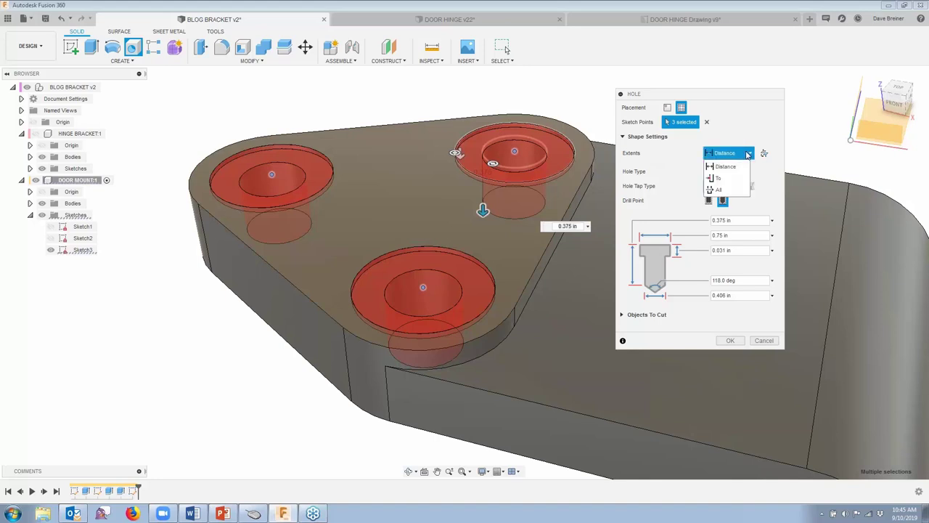
click(718, 189)
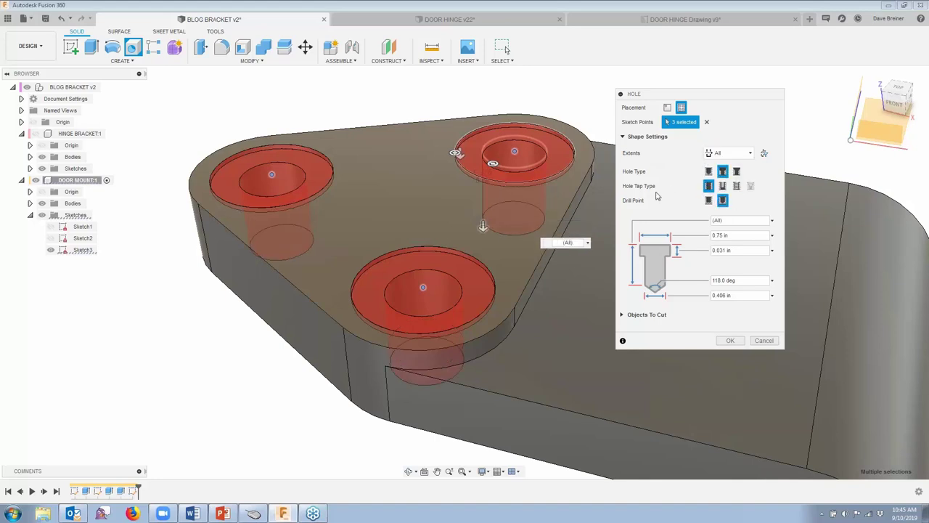
click(709, 171)
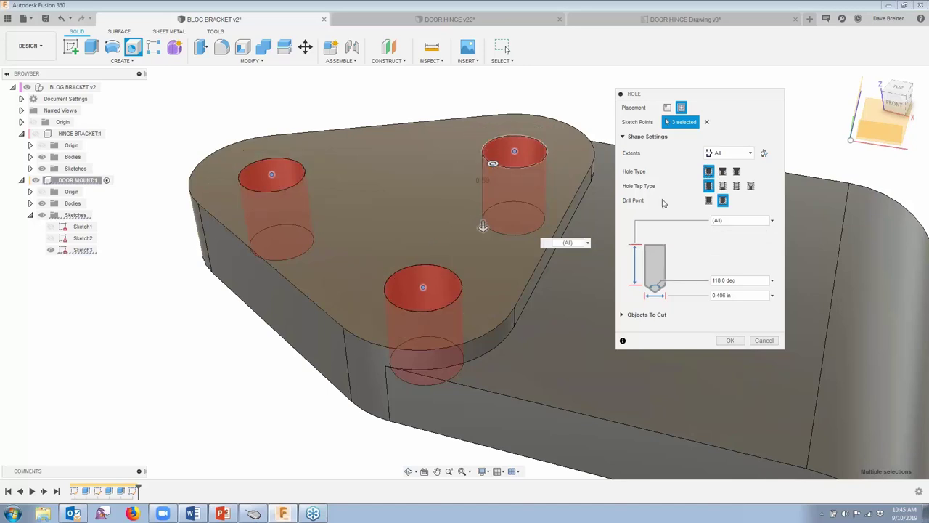
Make the three holes clearance holes for a 3/8 Hex Head Bolt, Ansi Unified Screw Threads with Normal fit, and create them.
click(723, 186)
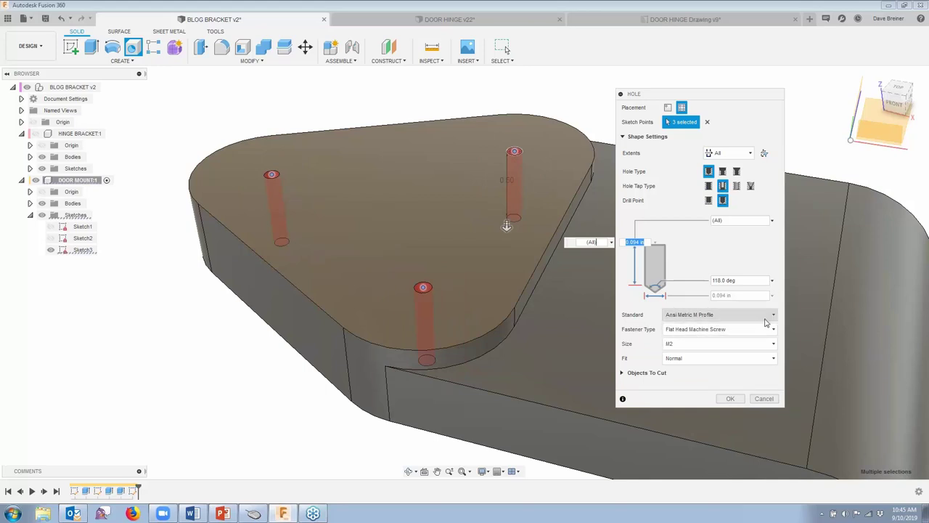
click(765, 320)
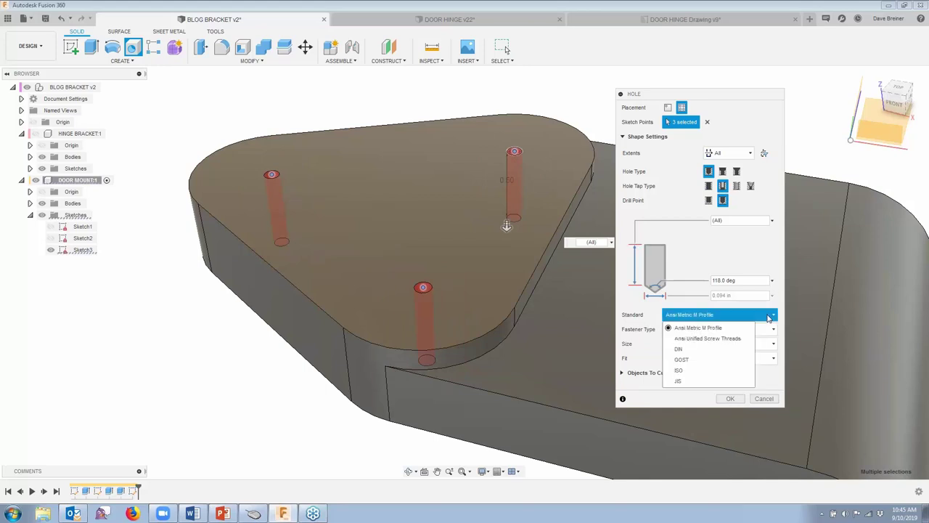
click(714, 339)
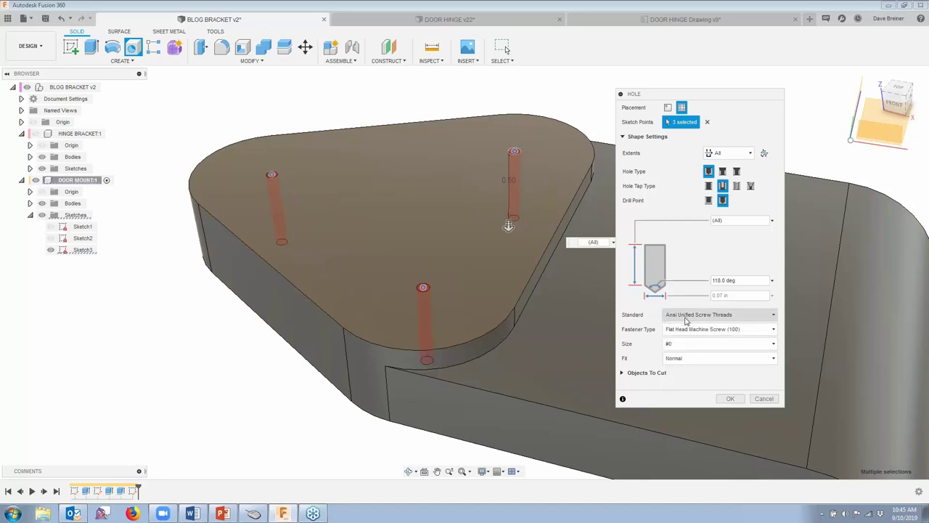
click(713, 330)
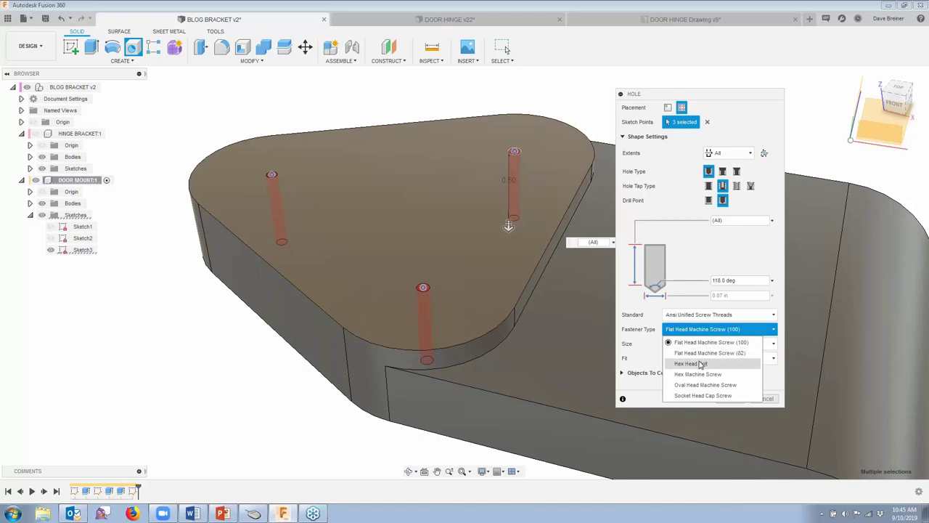
click(698, 363)
click(702, 346)
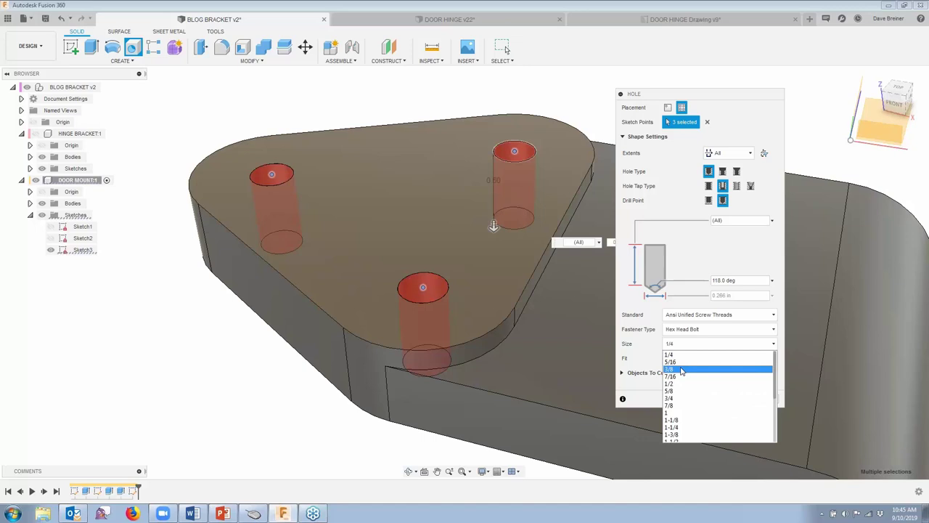
click(680, 369)
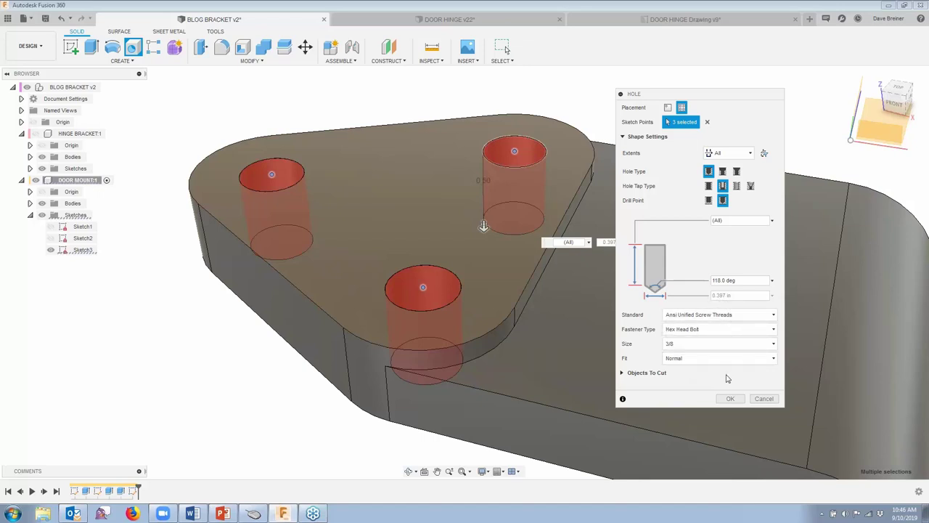
click(729, 398)
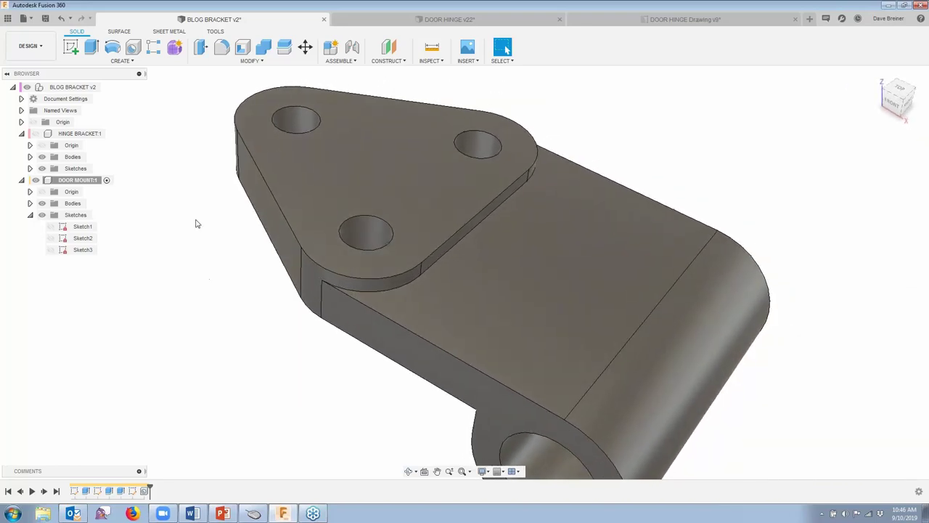
Fillet the edge chain where the raised pad meets the plate with a 0.125 in radius.
click(222, 47)
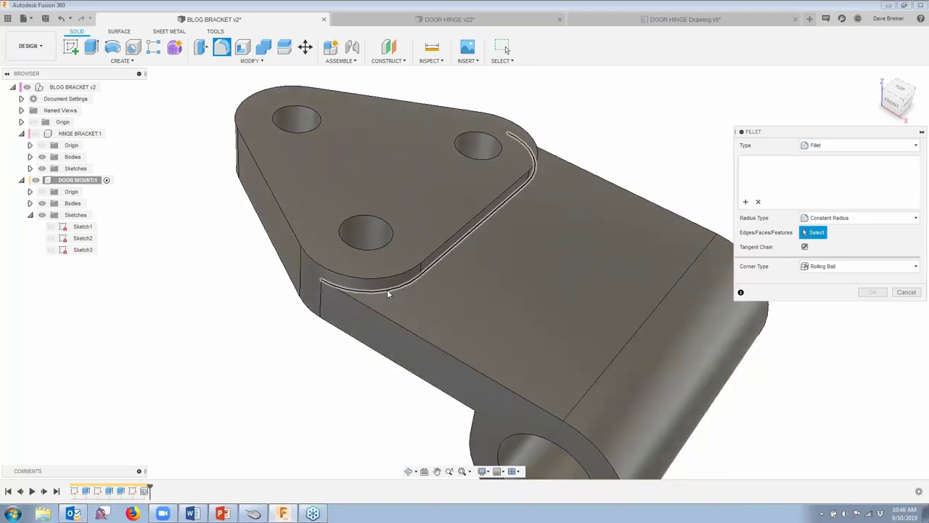
click(386, 289)
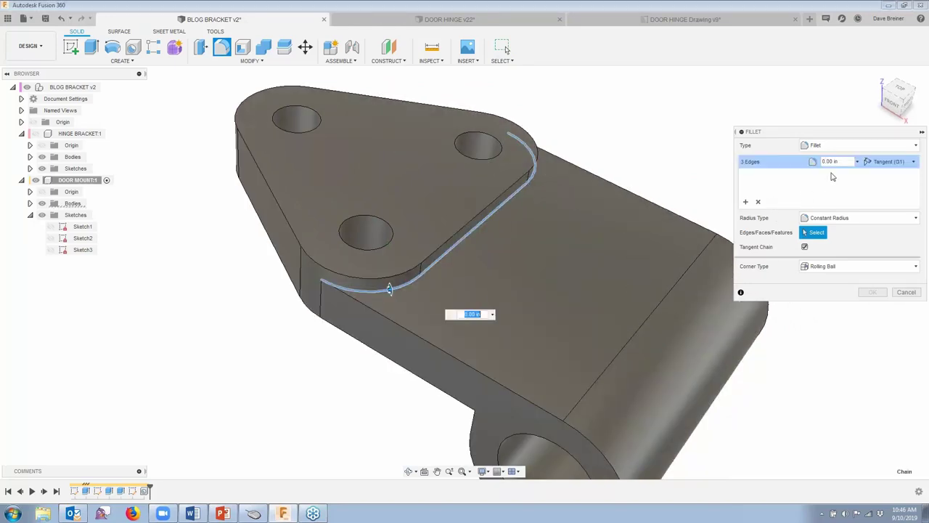
text(125)
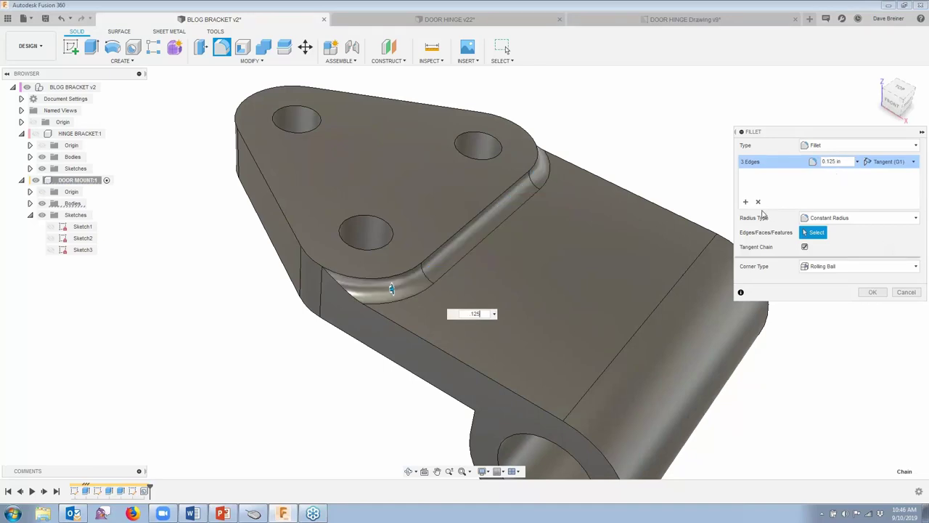
Add the underside edge between plate and hinge barrel to the fillet with a 0.125 in radius and create the fillet.
shift+middle_drag(847, 307, 589, 327)
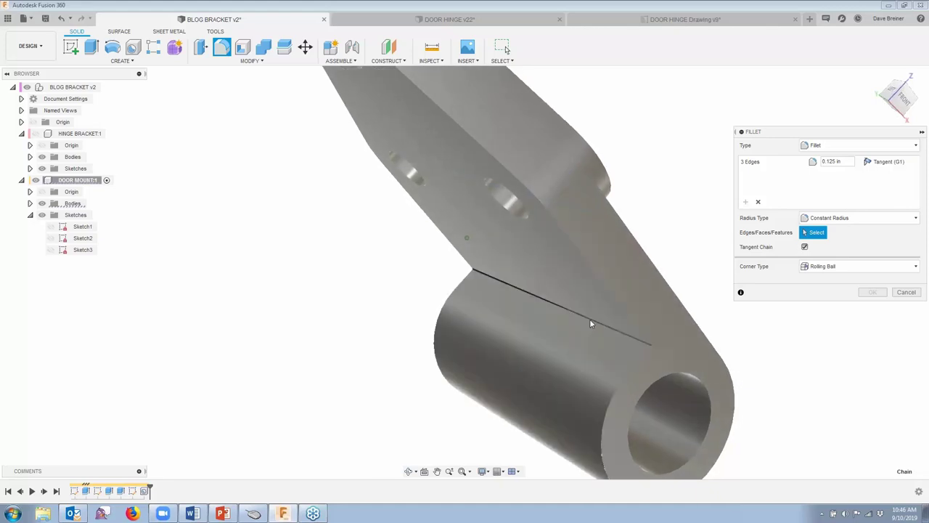
click(590, 323)
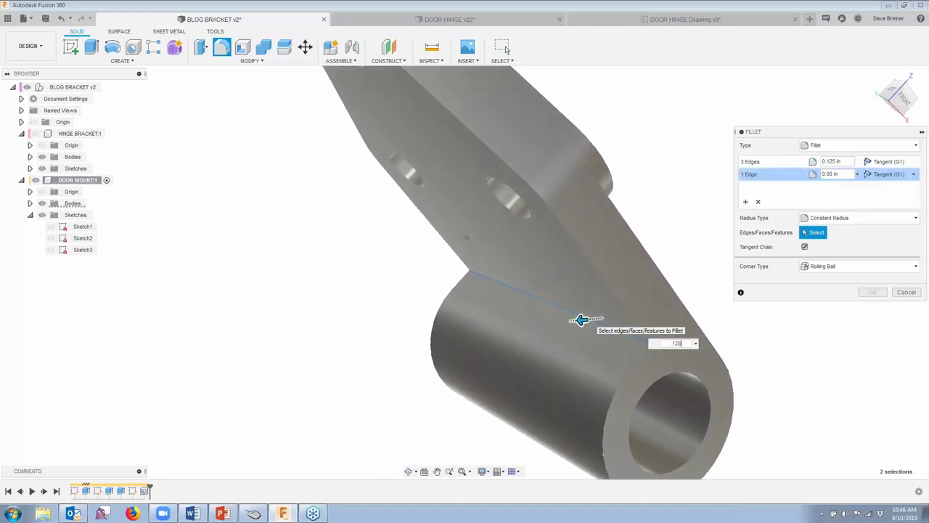
text(.125)
key(Return)
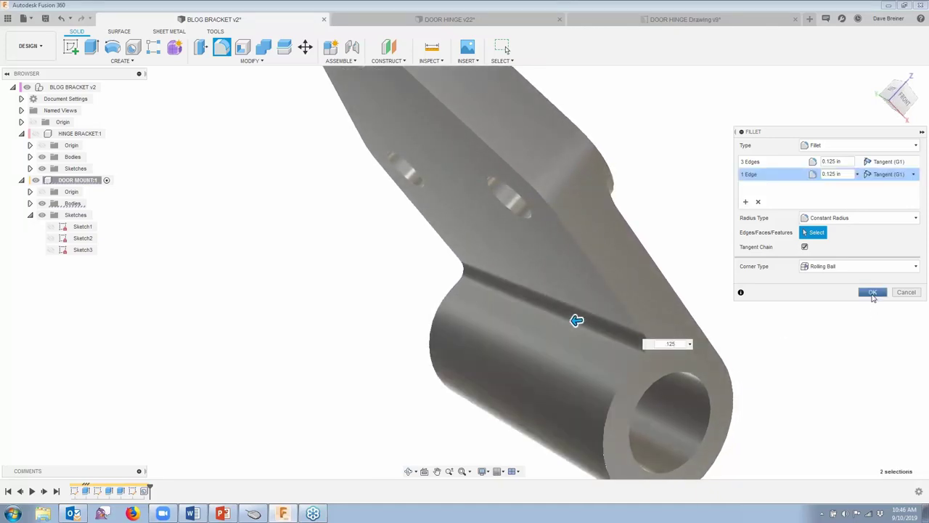
click(868, 292)
key(F5)
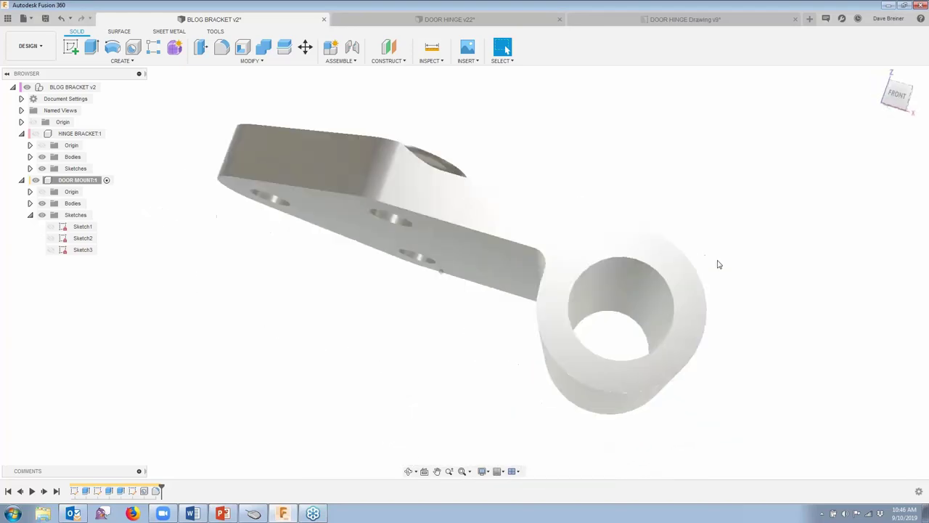
Check where the DOOR MOUNT component's origin planes lie relative to the part, leaving the origin hidden.
shift+middle_drag(491, 312, 371, 313)
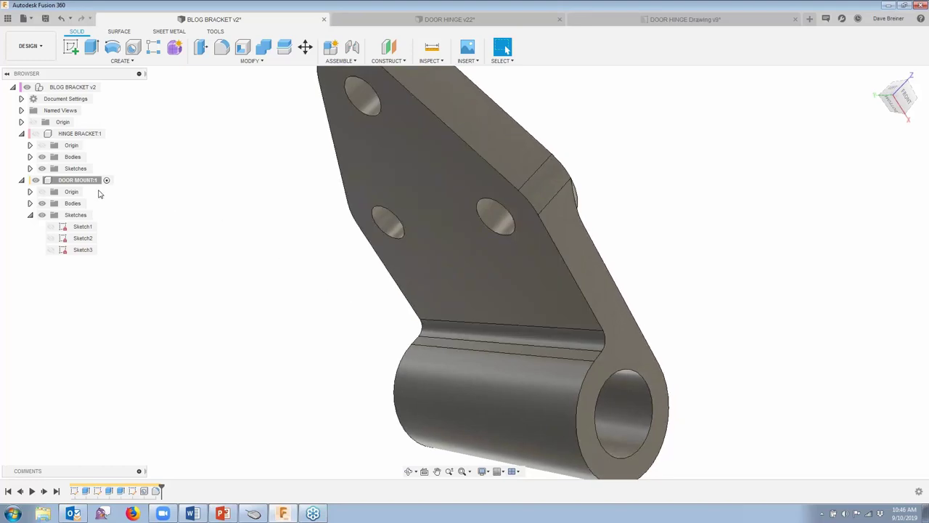
click(41, 192)
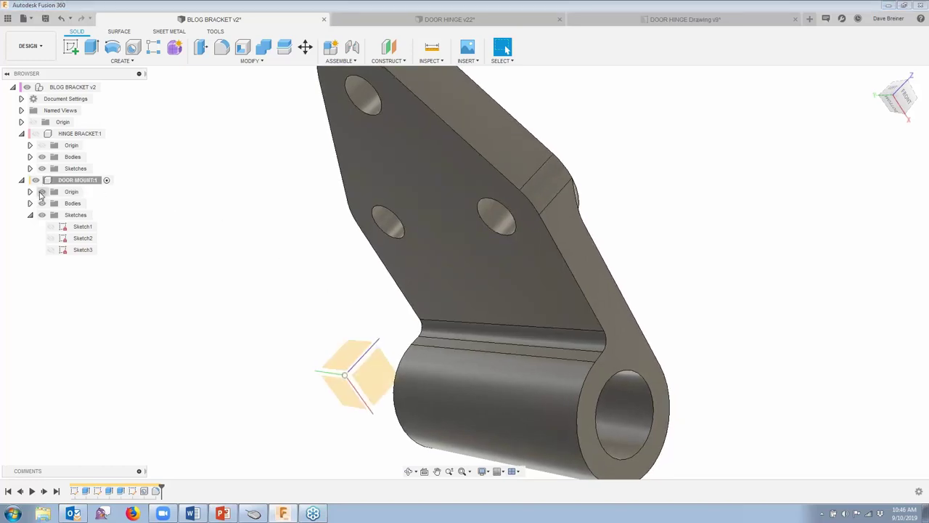
click(41, 193)
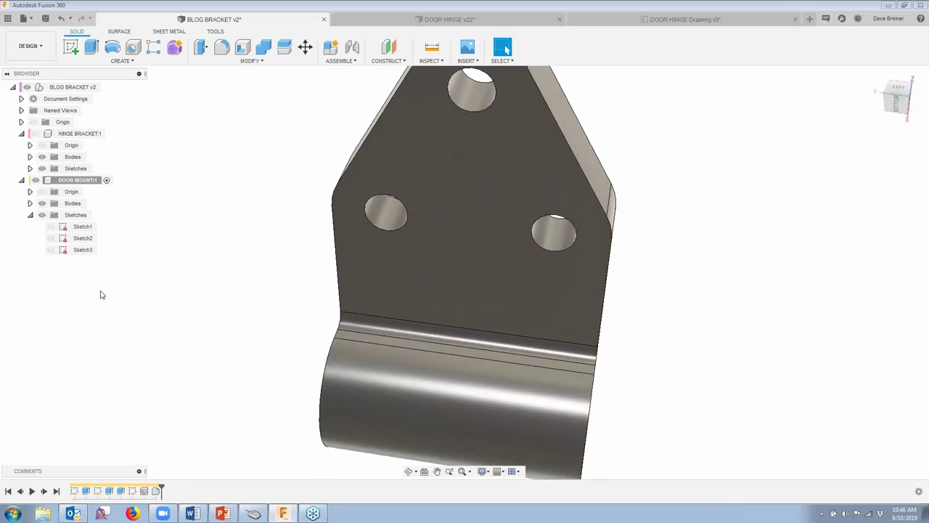
Create a midplane between the two opposite side faces of the door mount's arm and hinge barrel.
click(403, 62)
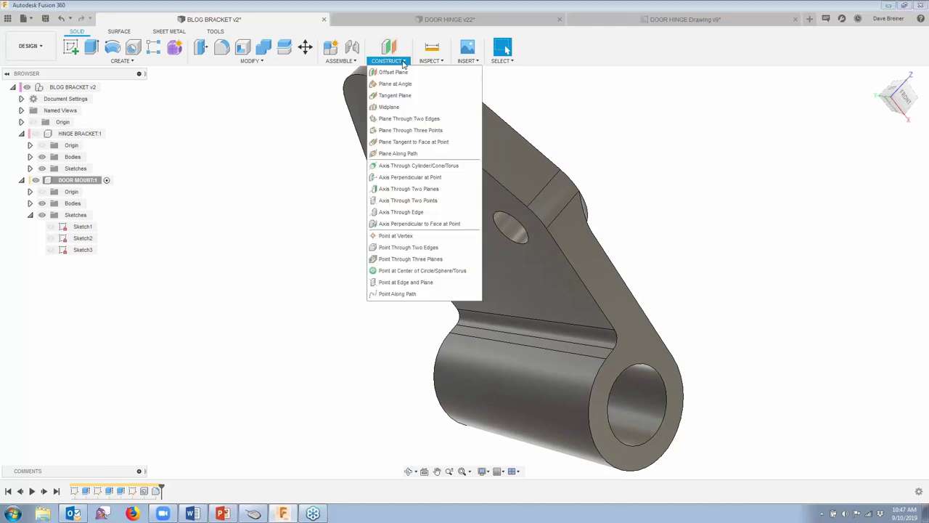
click(388, 107)
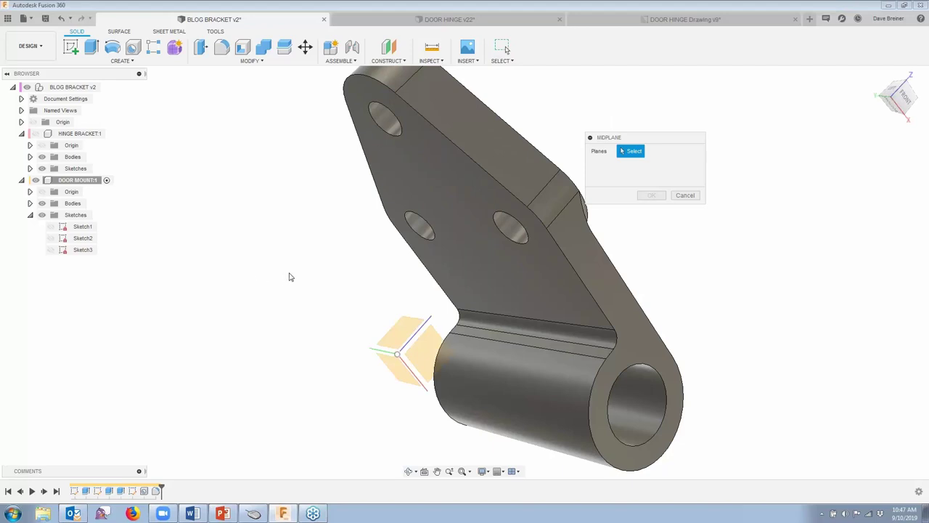
click(610, 299)
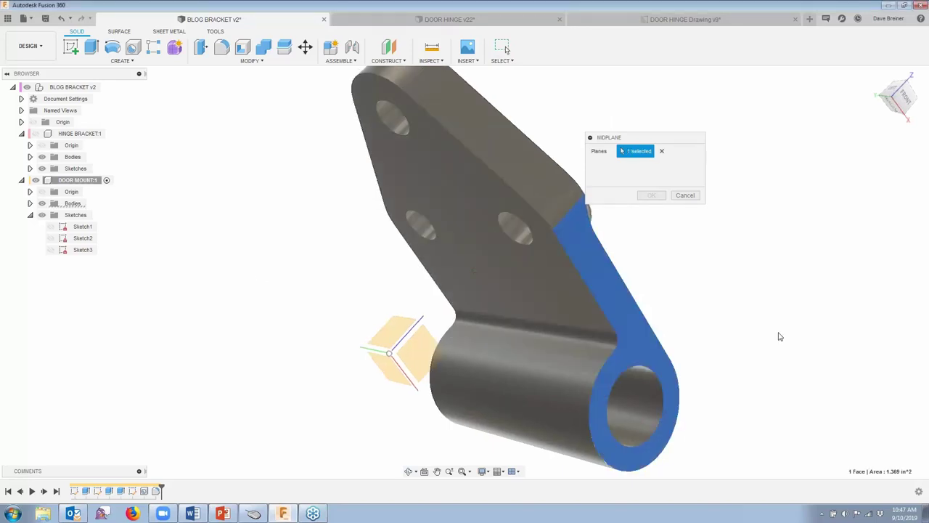
shift+middle_drag(779, 333, 341, 270)
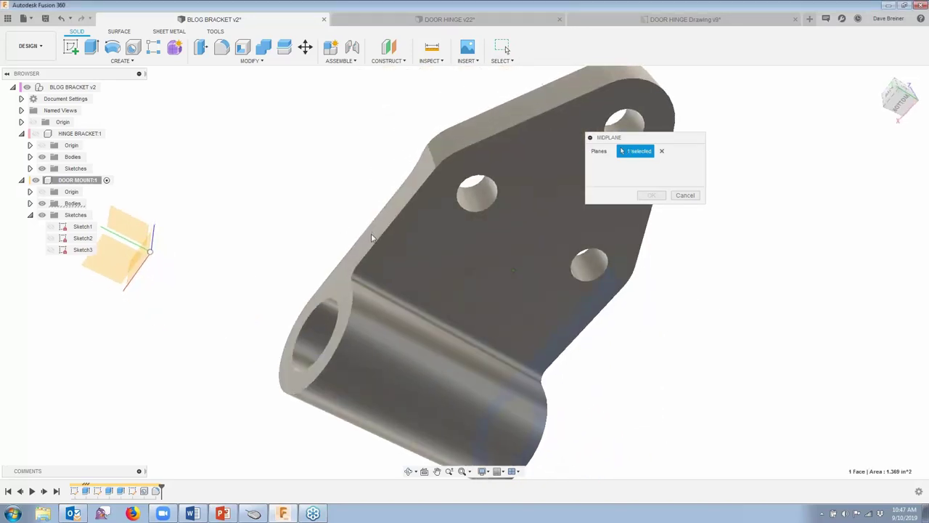
click(342, 270)
shift+middle_drag(310, 304, 305, 313)
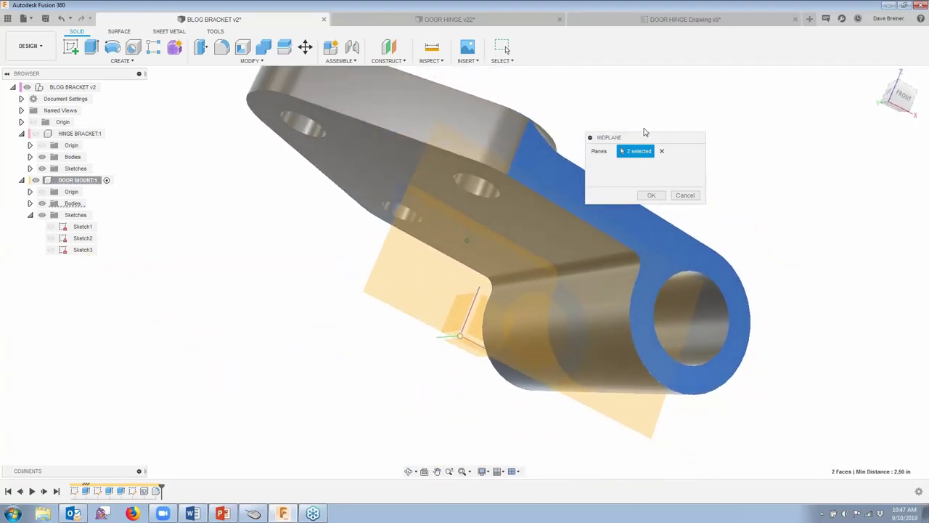
click(651, 194)
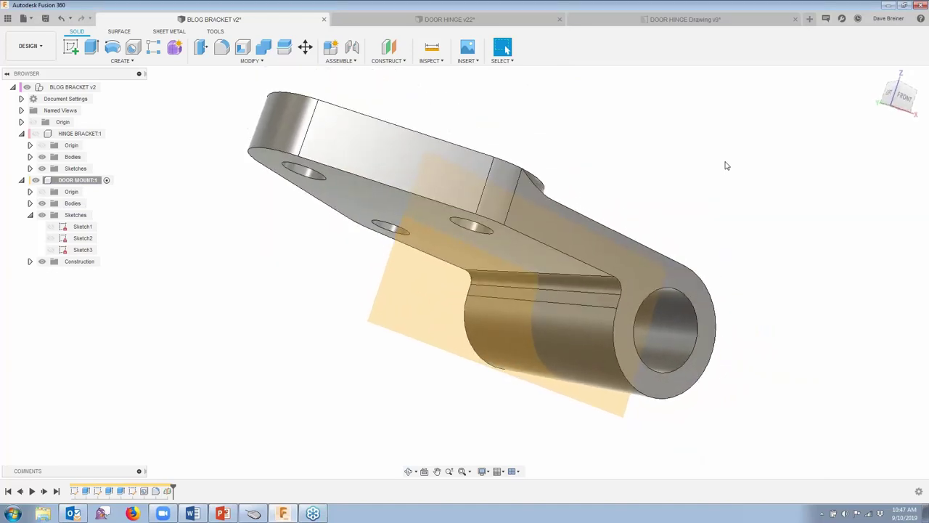
Start a sketch on the new midplane and project the plate's bottom edge and the hinge barrel's outer arc.
mouse_move(264, 321)
shift+middle_down()
mouse_move(332, 353)
mouse_move(344, 308)
mouse_move(255, 331)
shift+middle_up()
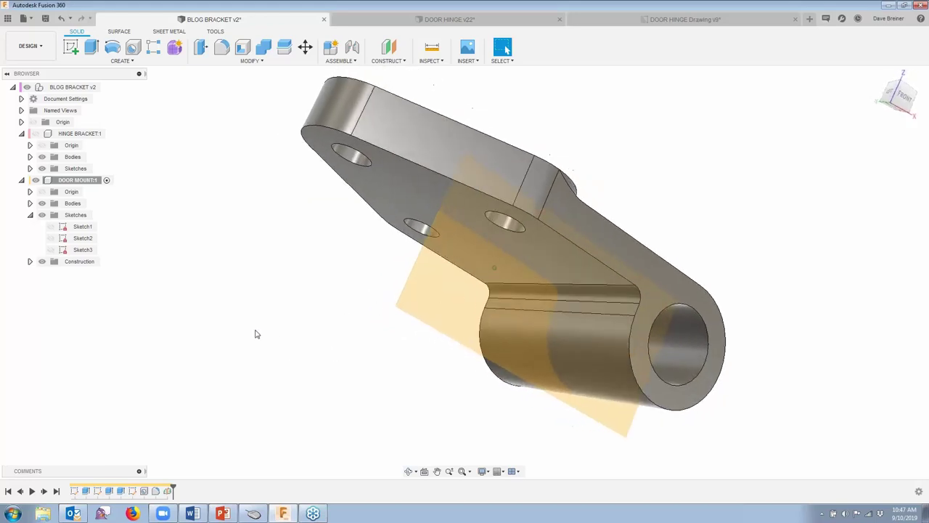
key(s)
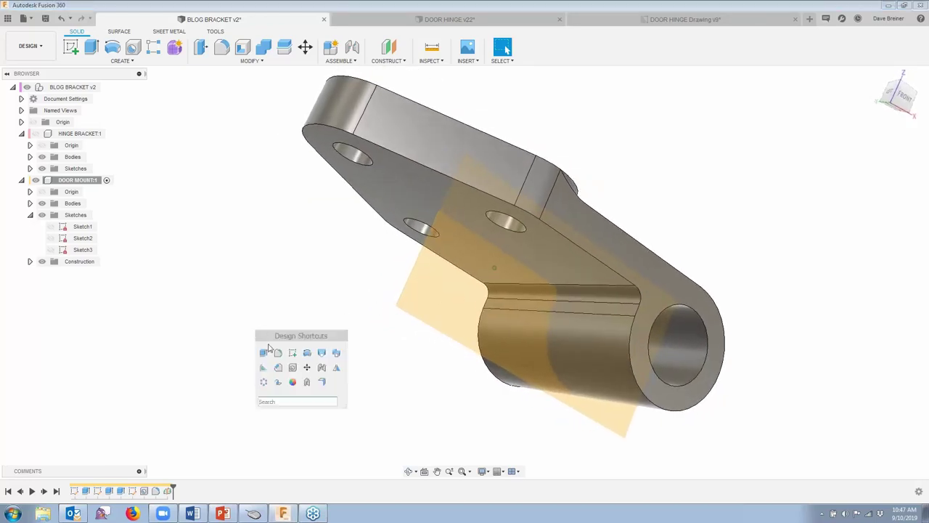
click(292, 352)
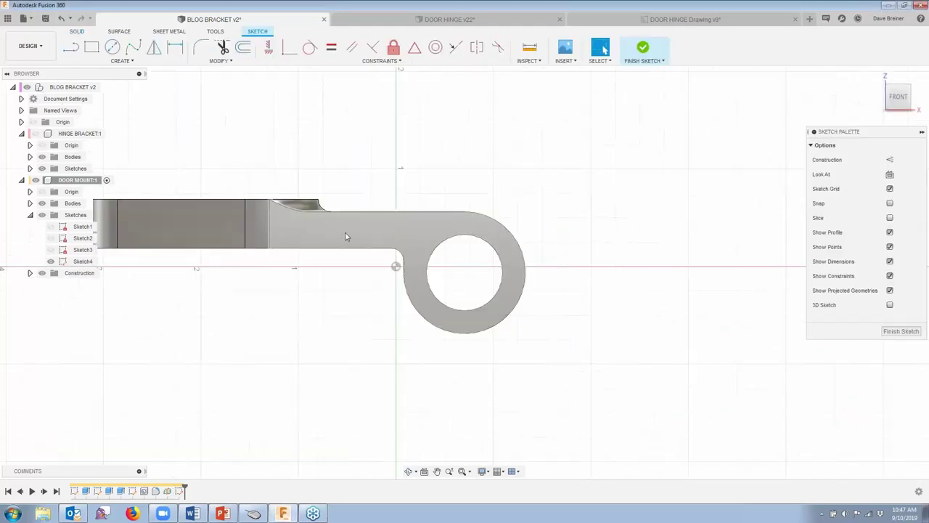
mouse_move(346, 236)
middle_down()
mouse_move(439, 230)
mouse_move(528, 294)
middle_up()
scroll(529, 294, up, 1)
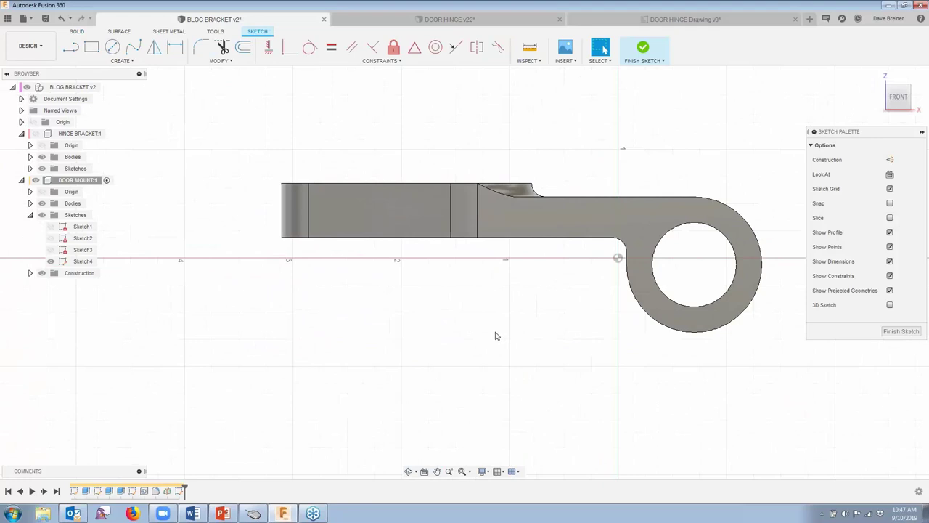
key(s)
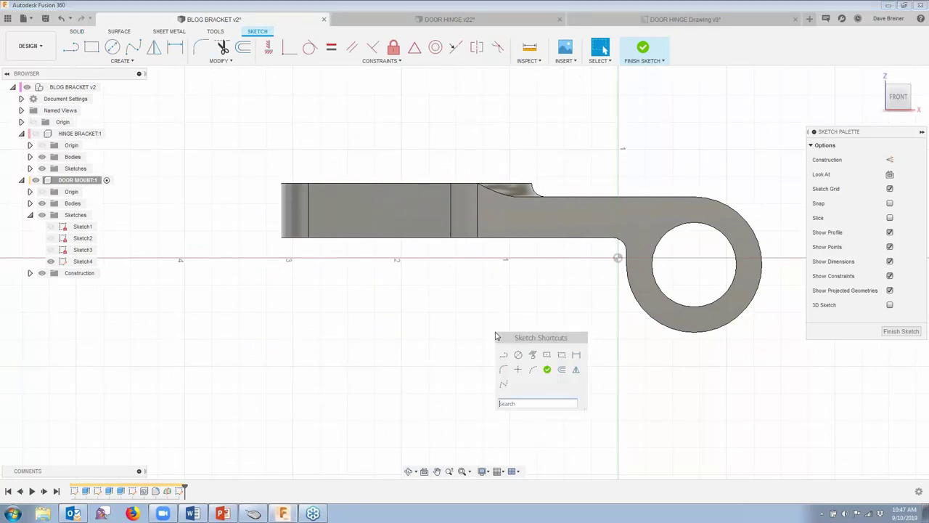
click(533, 356)
click(394, 239)
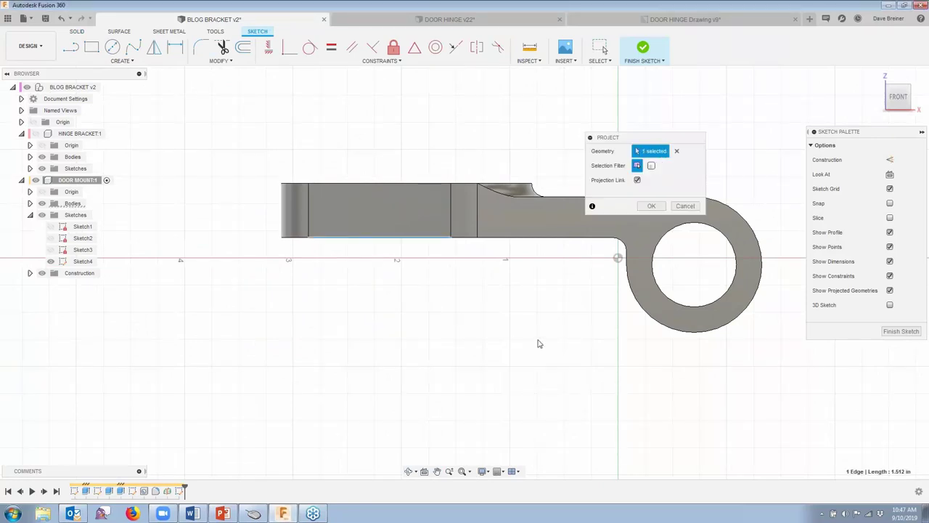
click(656, 323)
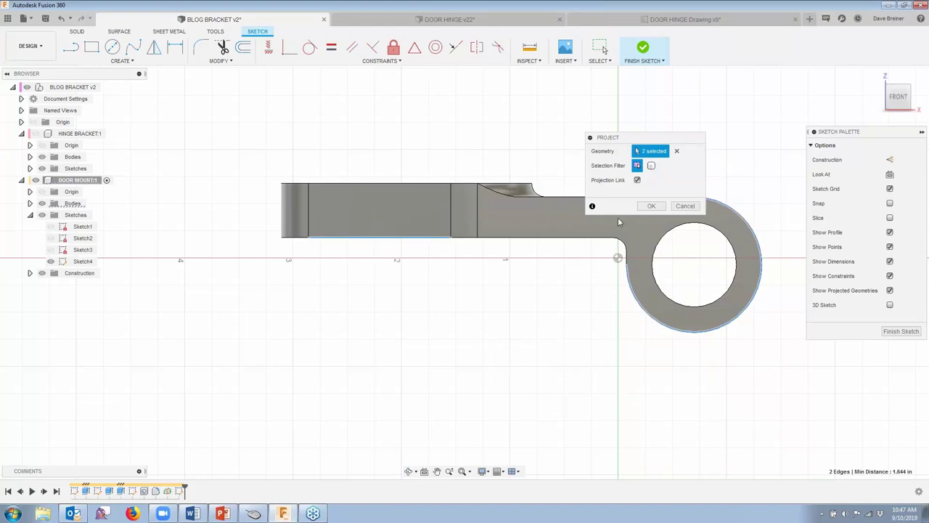
click(650, 205)
Sketch a line from the plate's projected bottom edge to the barrel's outer arc and make it tangent to the arc.
key(s)
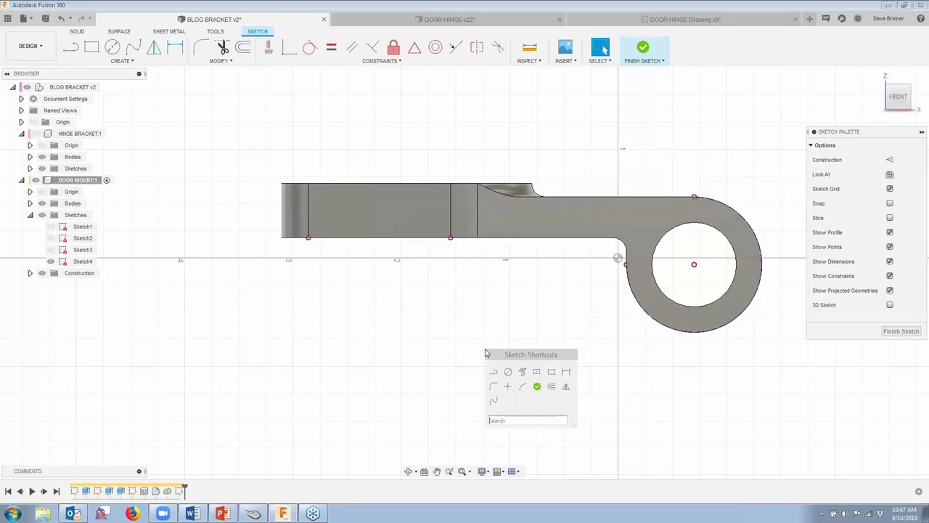
click(494, 372)
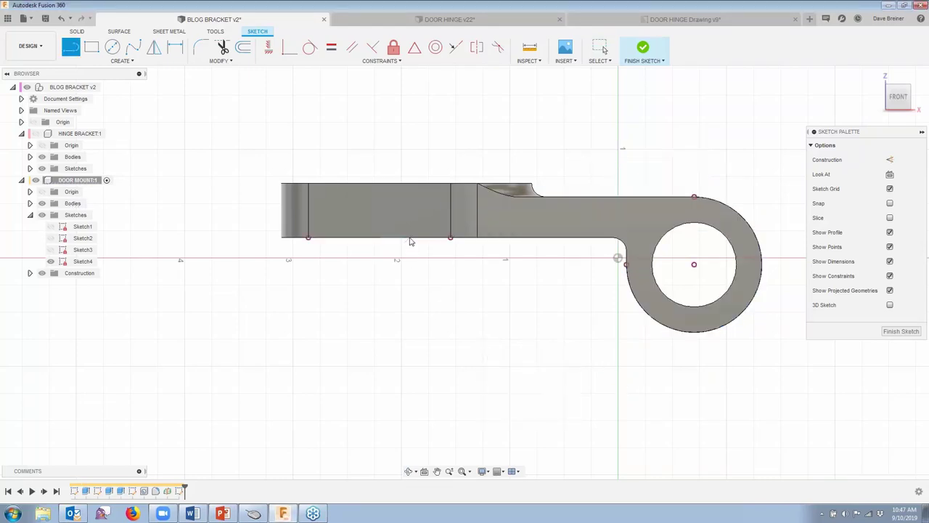
click(411, 239)
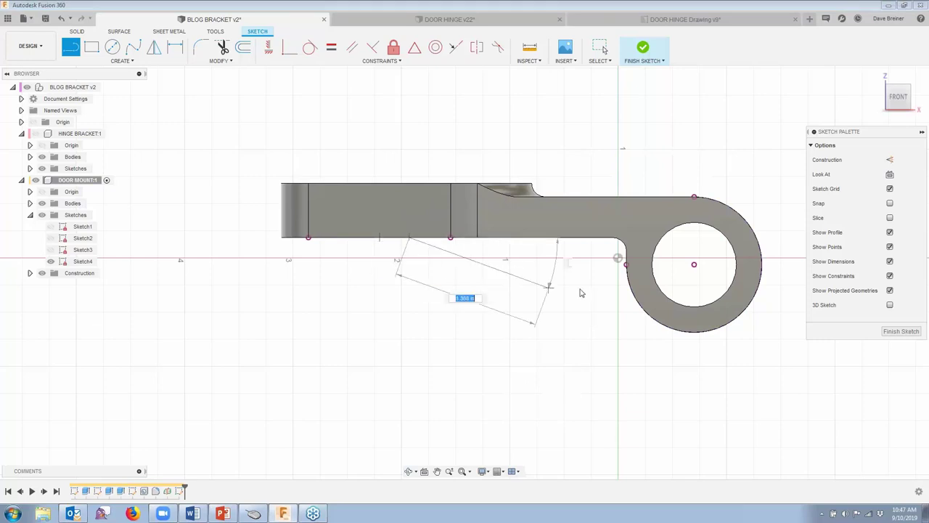
double_click(654, 323)
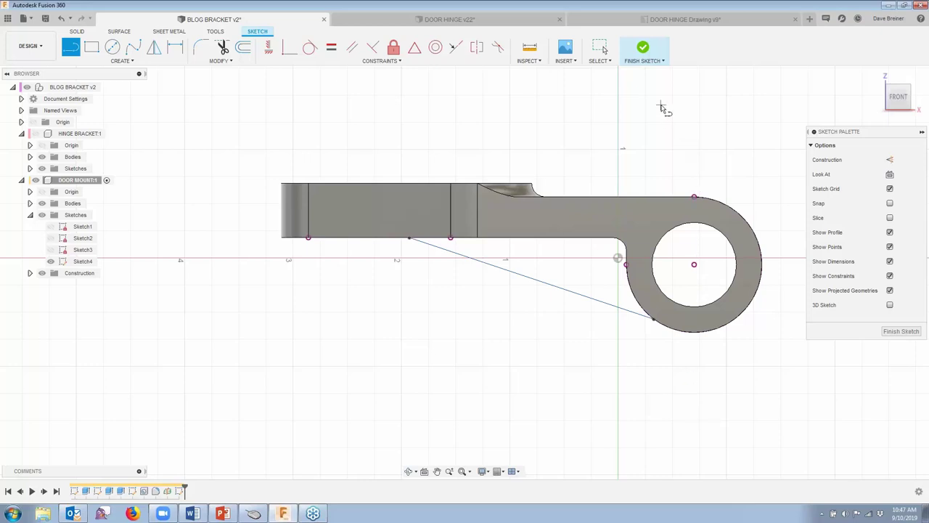
click(310, 49)
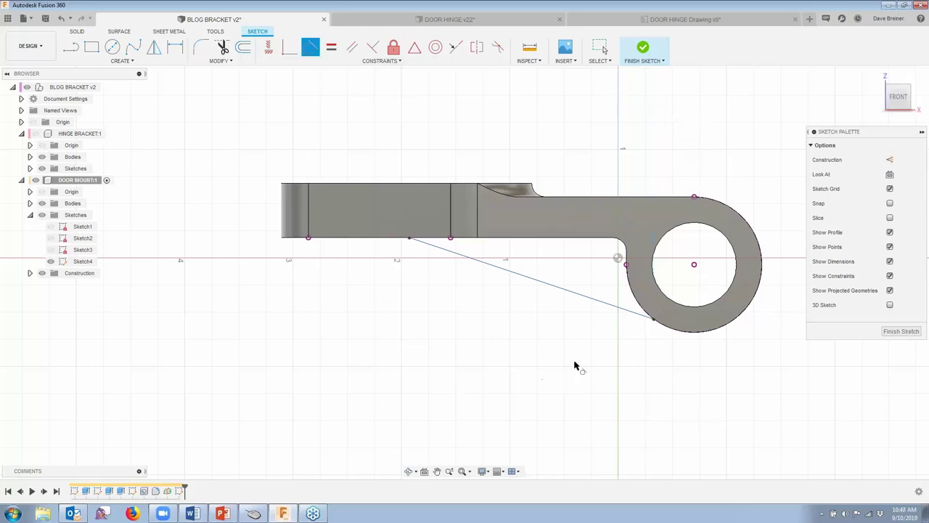
click(629, 313)
click(675, 332)
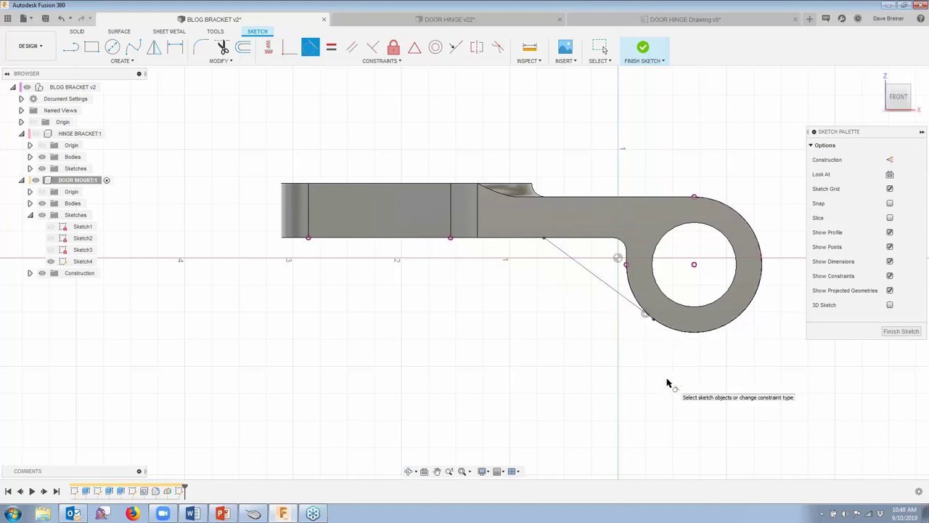
click(601, 46)
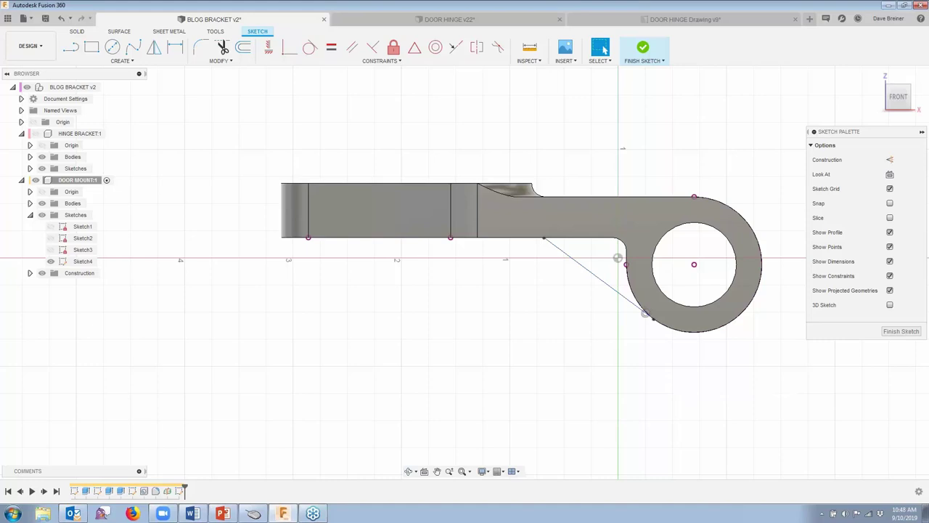
Dimension the horizontal distance from the barrel's center to the line's plate-side end as 2.5 in and finish the sketch.
key(s)
click(751, 408)
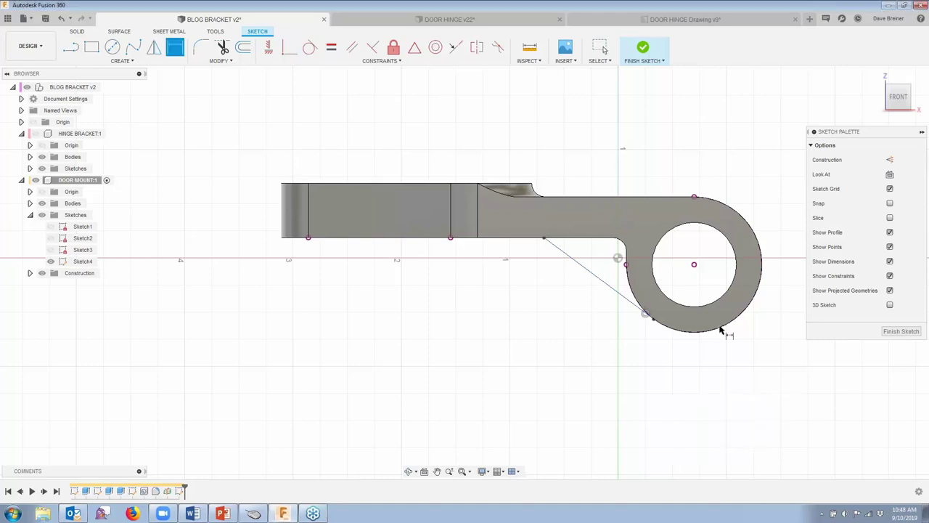
click(694, 266)
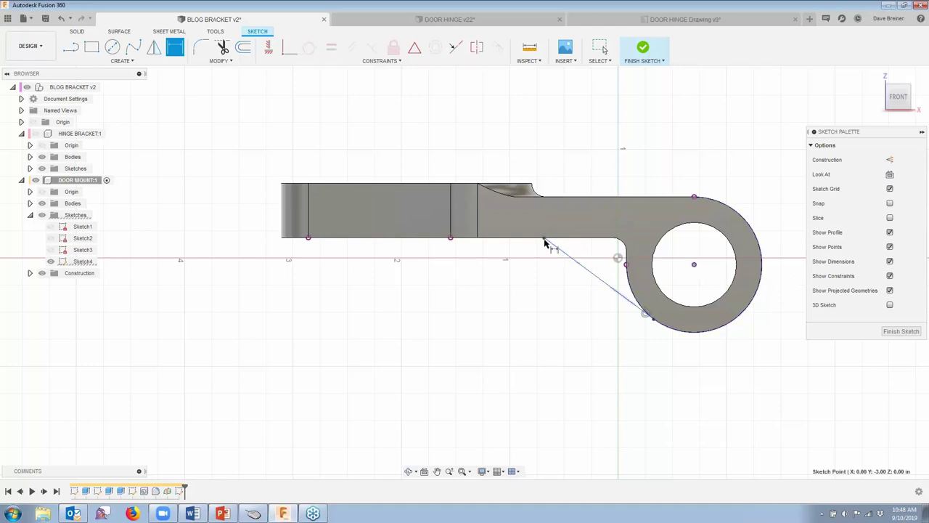
click(544, 238)
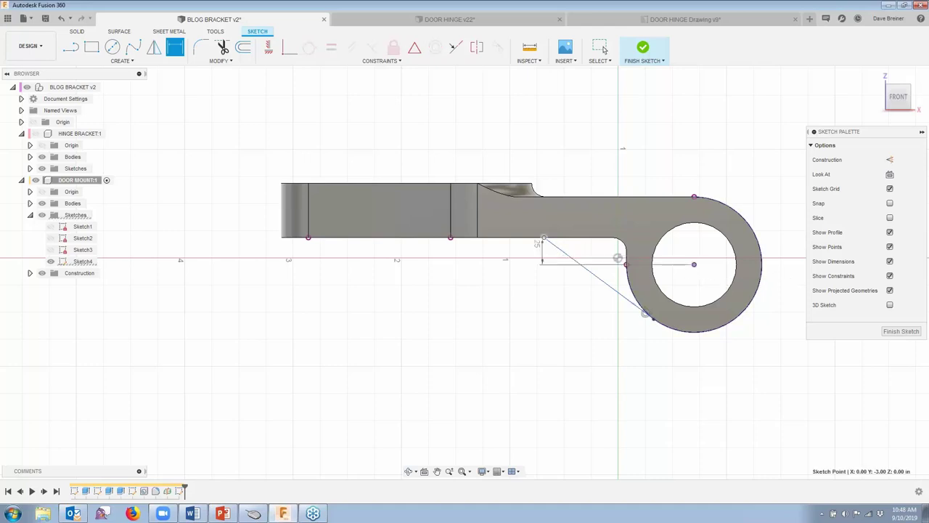
click(595, 378)
text(2)
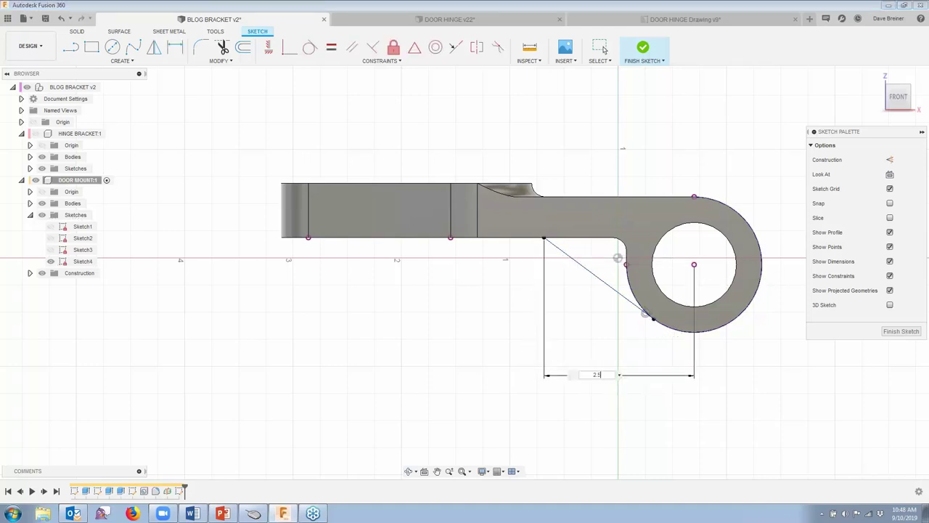
text(.5)
key(Return)
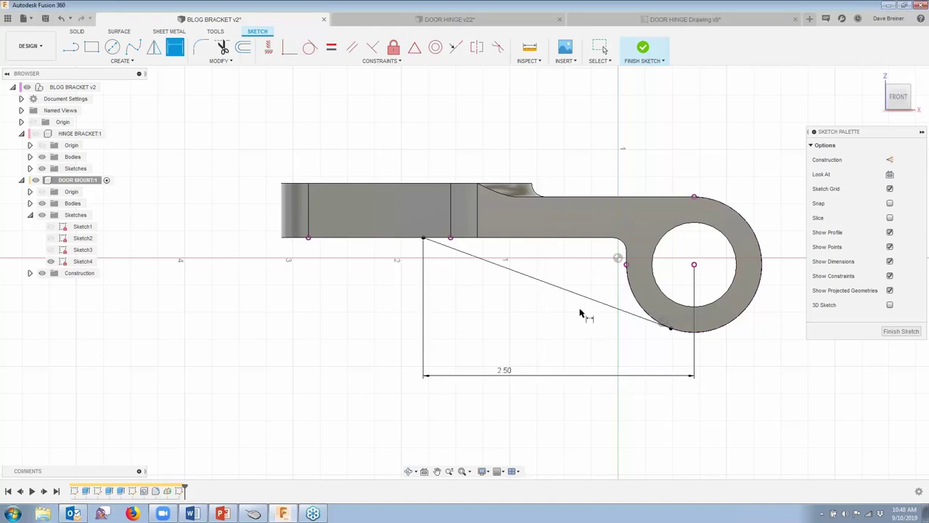
click(643, 48)
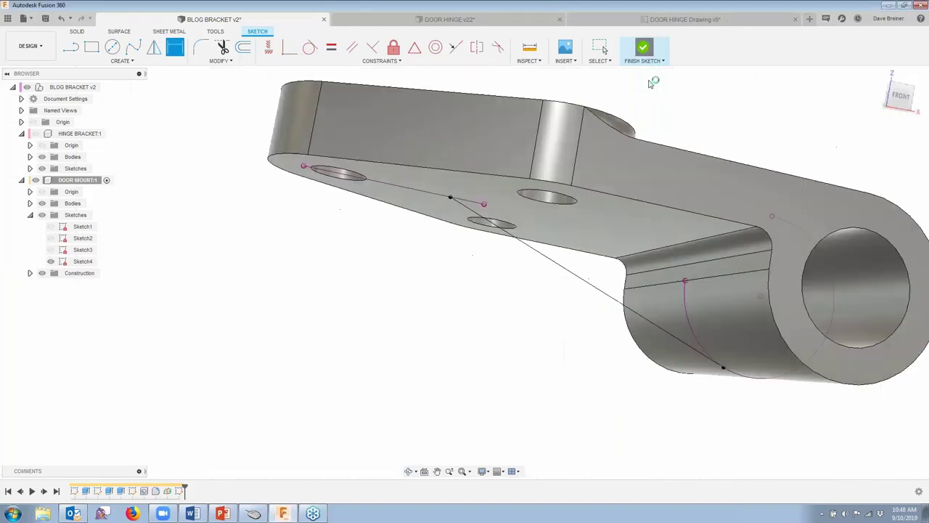
Create a rib from the sloped sketch line with flipped direction, One Direction thickness of -0.375 in and To Next depth.
key(s)
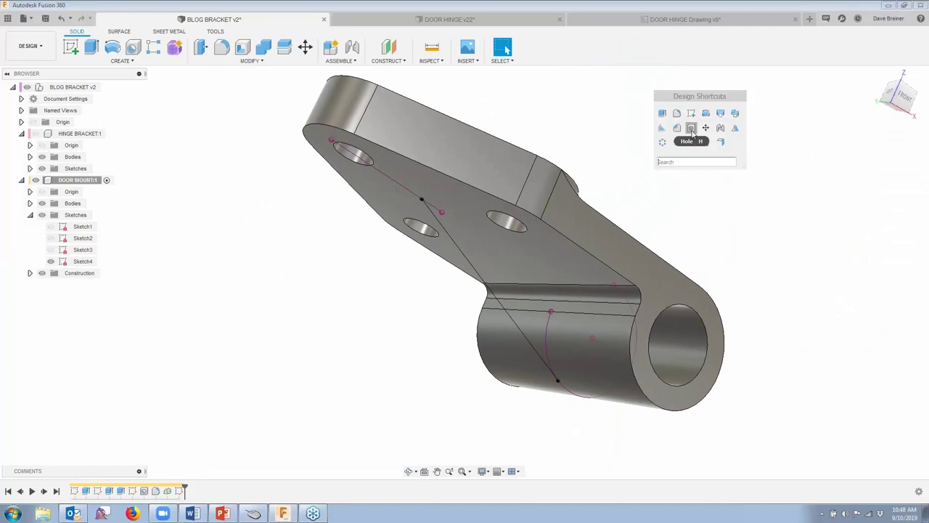
click(663, 128)
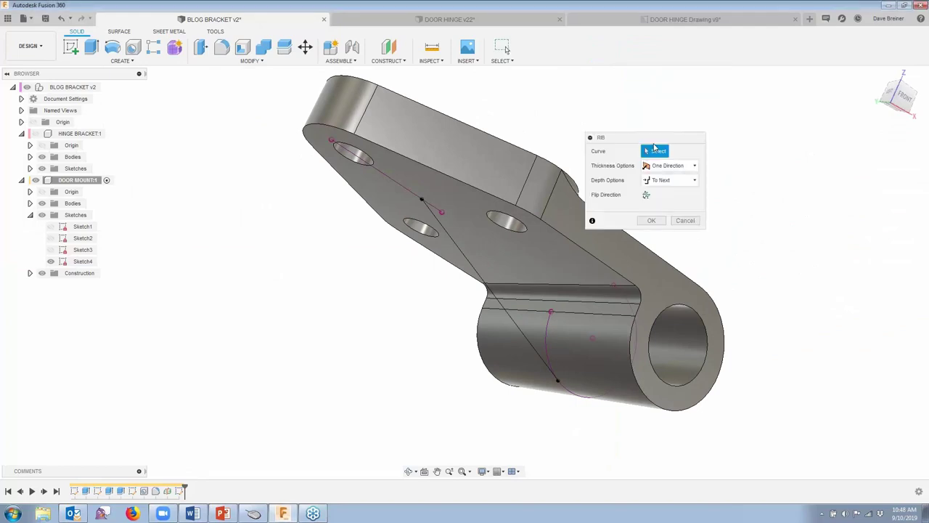
click(488, 289)
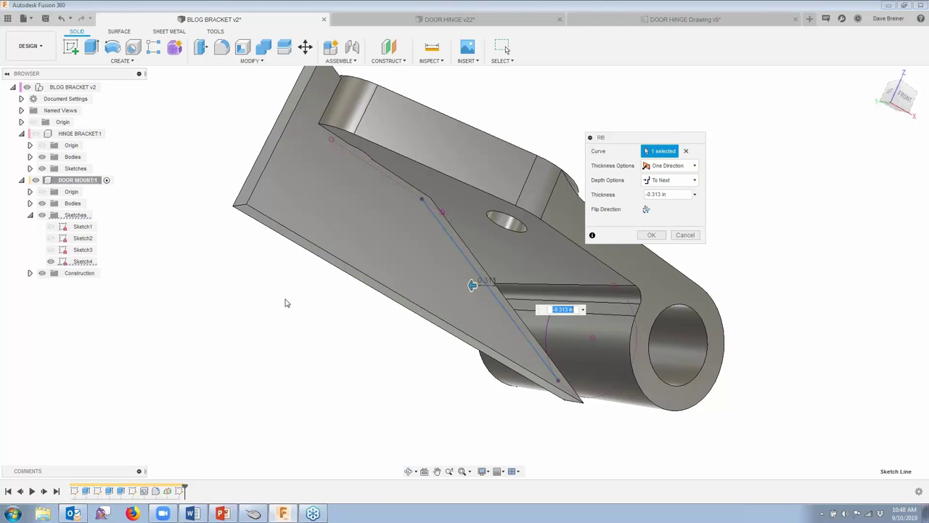
shift+middle_drag(285, 303, 799, 194)
click(646, 209)
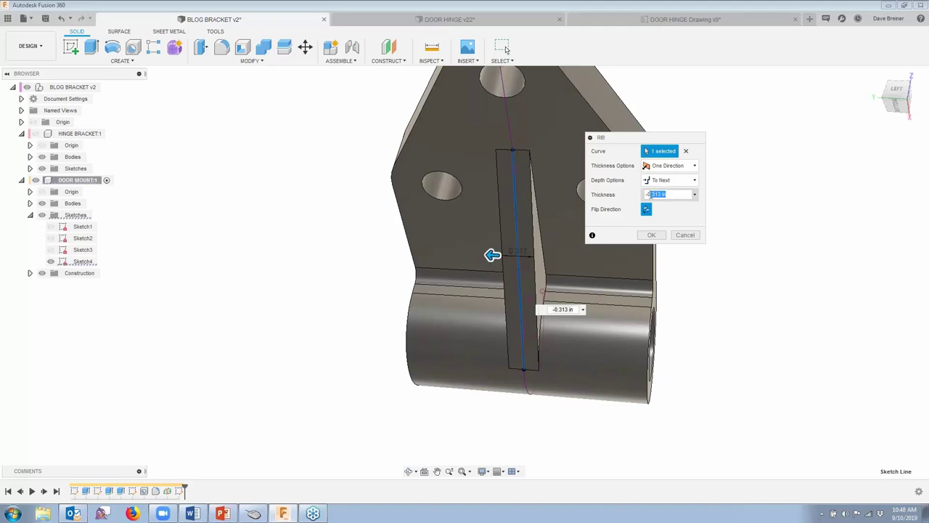
text(-.375)
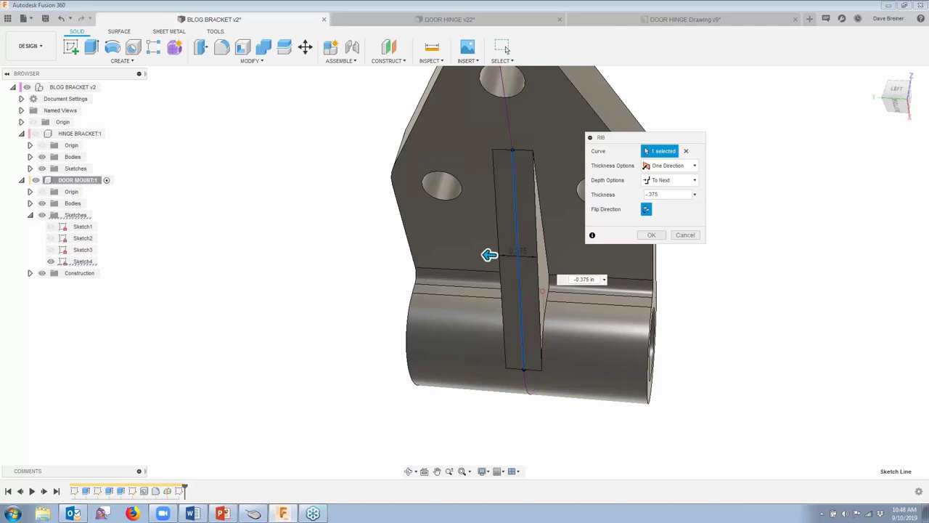
shift+middle_drag(519, 269, 801, 297)
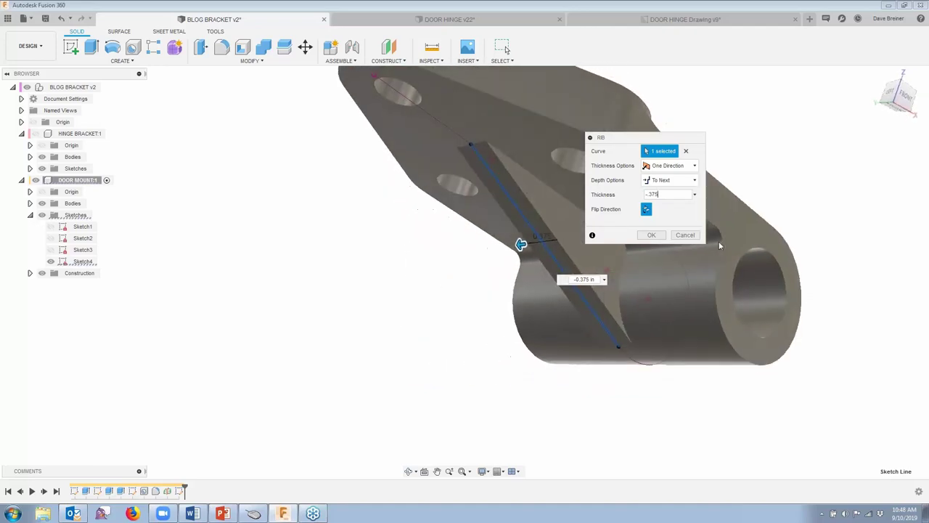
click(650, 236)
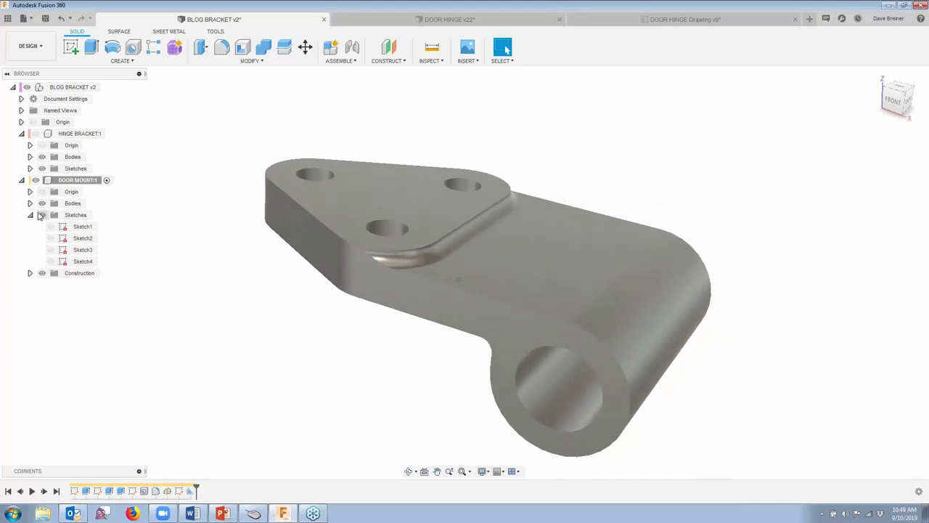
Collapse the DOOR MOUNT component's sketch list and activate the top-level BLOG BRACKET assembly.
click(31, 215)
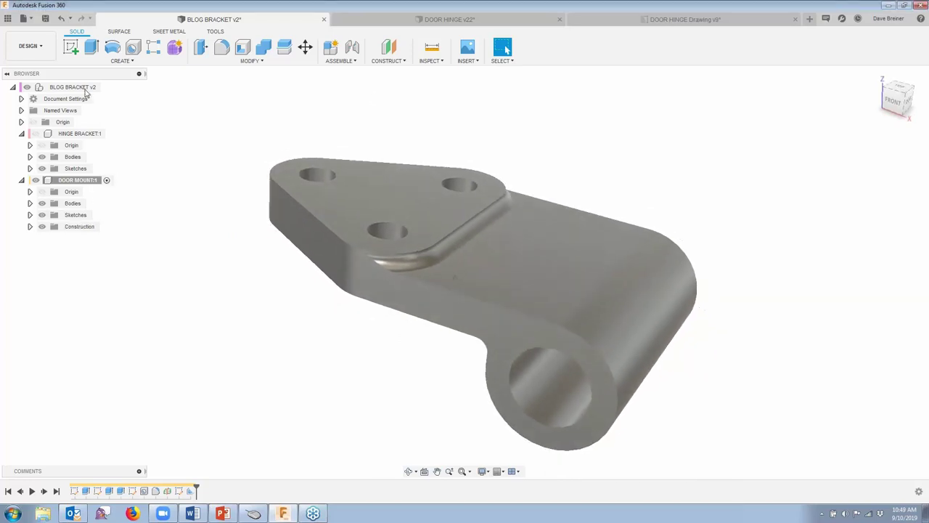
click(106, 87)
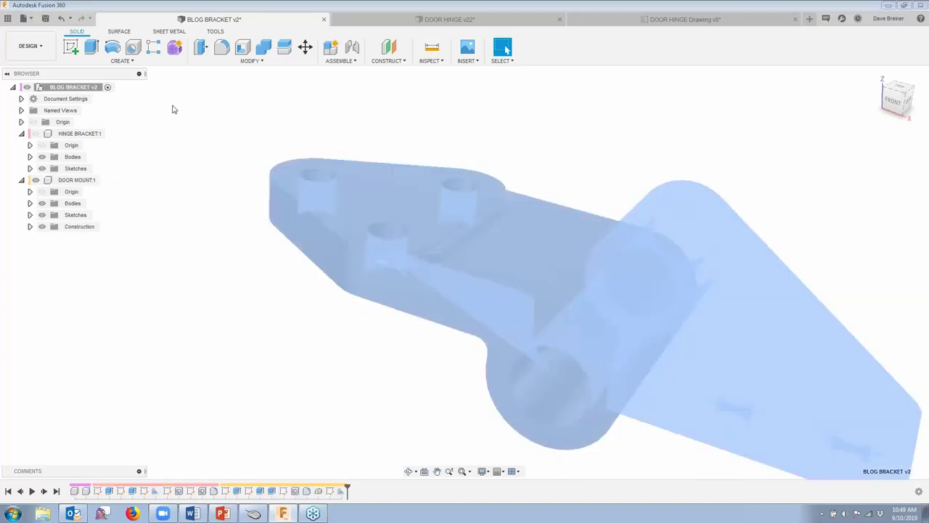
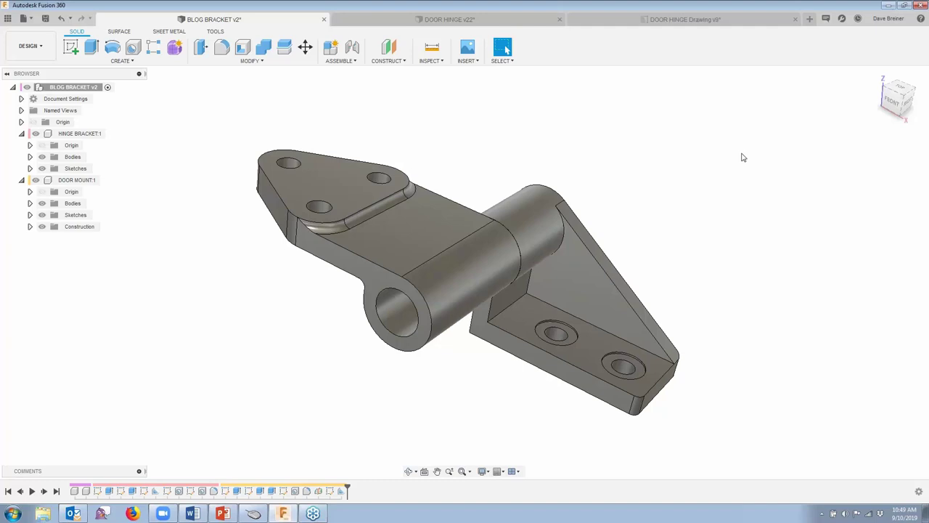
Start inserting a McMaster-Carr component and browse Screws & Bolts to the Heavy Hex Head Screws.
click(476, 63)
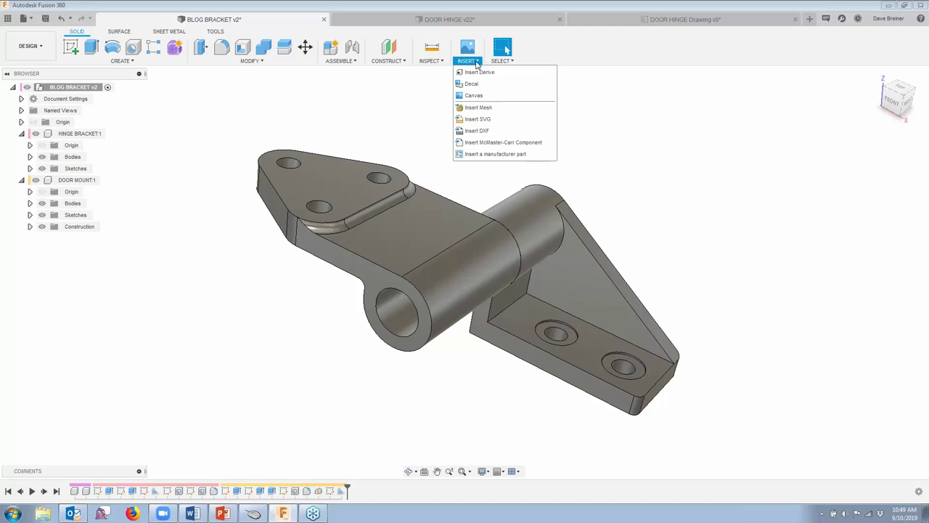
click(483, 144)
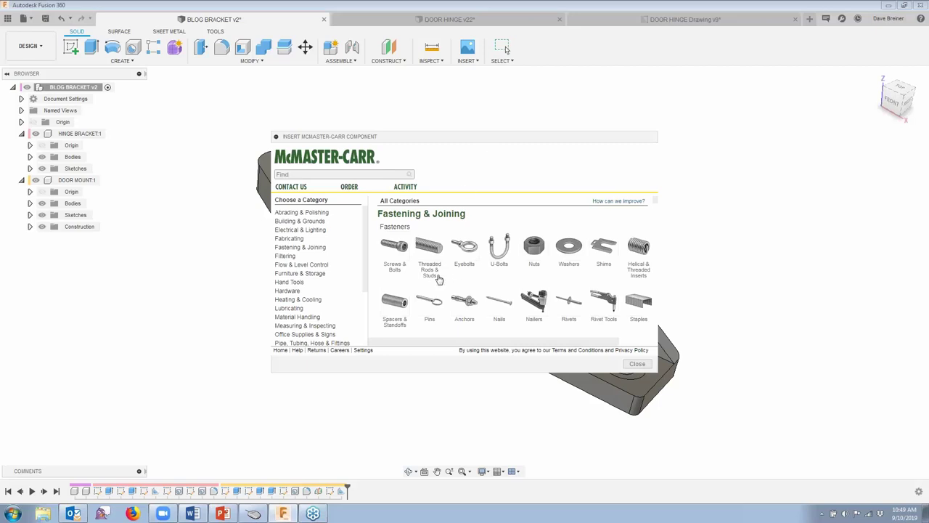
click(396, 247)
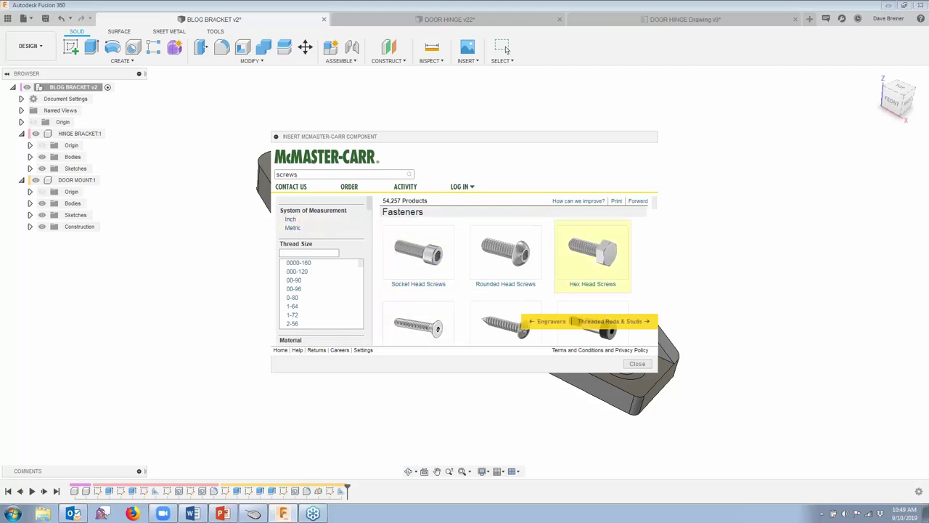
click(589, 255)
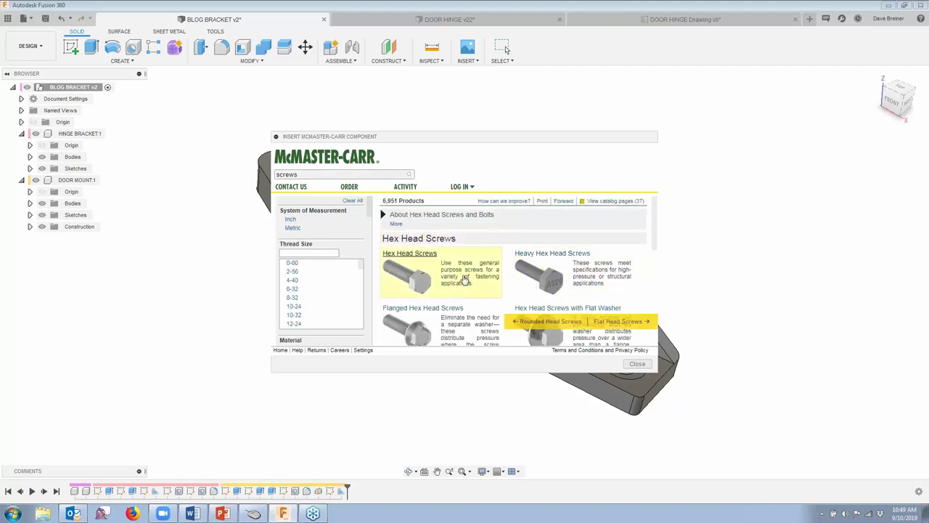
click(546, 278)
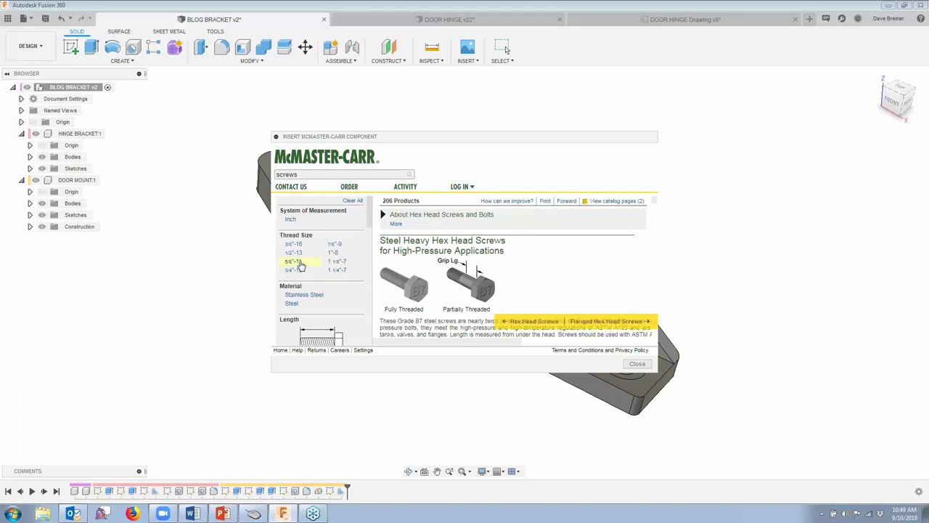
Filter the heavy hex head screws to inch system, 3/4"-10 thread size and 5" length.
click(291, 220)
click(294, 270)
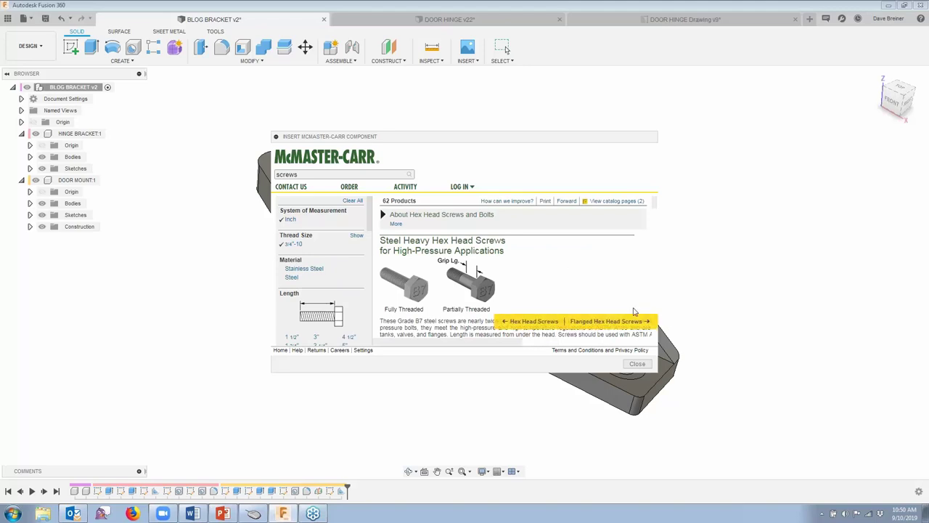
scroll(606, 288, down, 3)
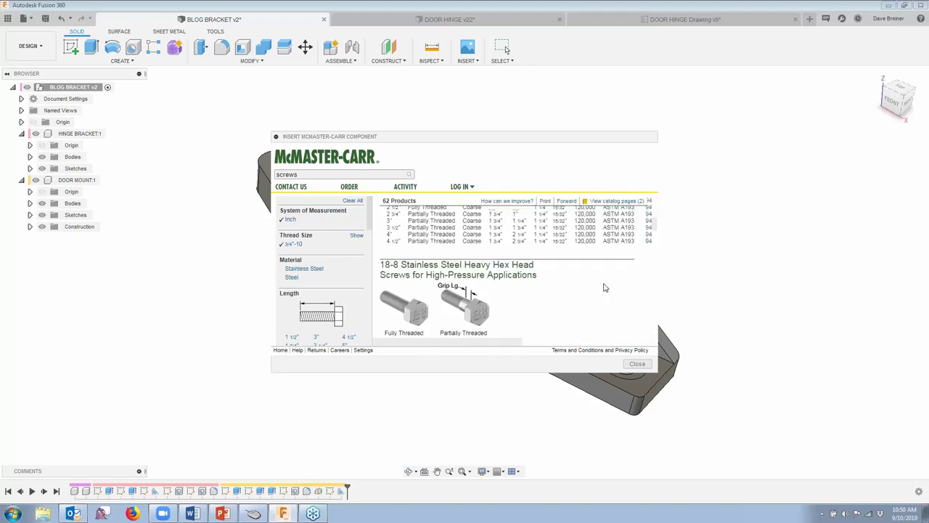
scroll(605, 288, up, 2)
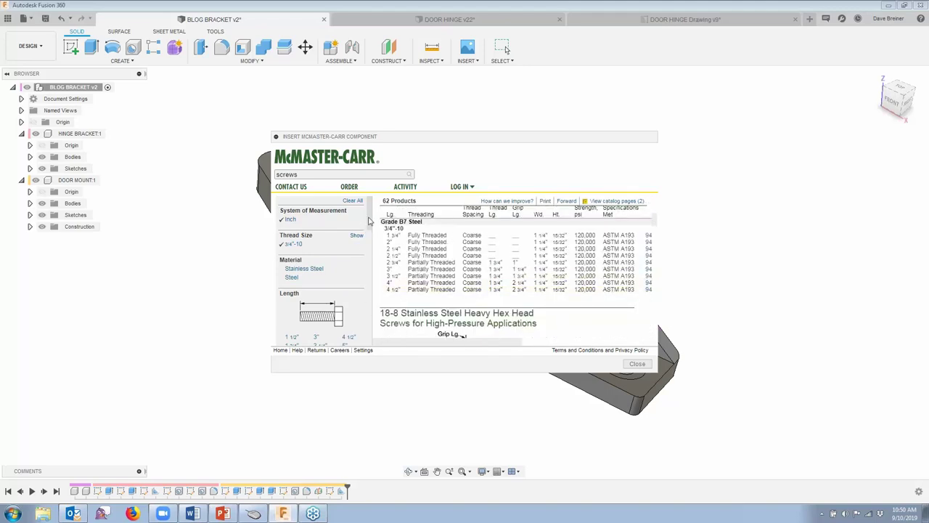
drag(369, 221, 372, 247)
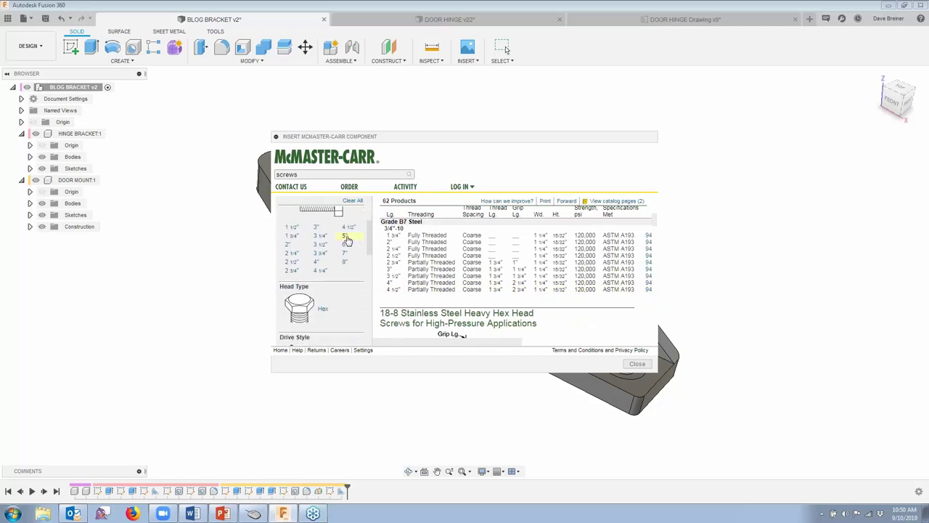
click(346, 238)
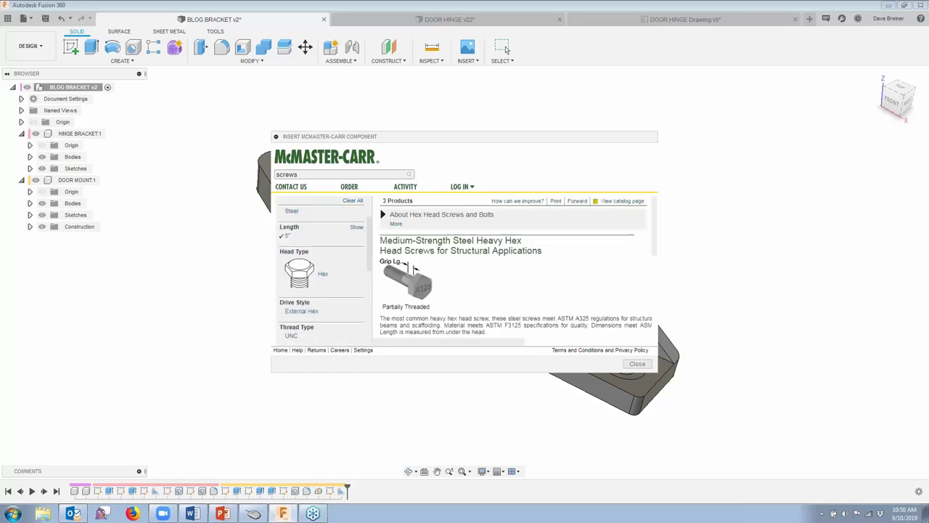
Open the product detail of the non-galvanized Grade A325 steel screw, part number 91571A310.
scroll(520, 262, down, 3)
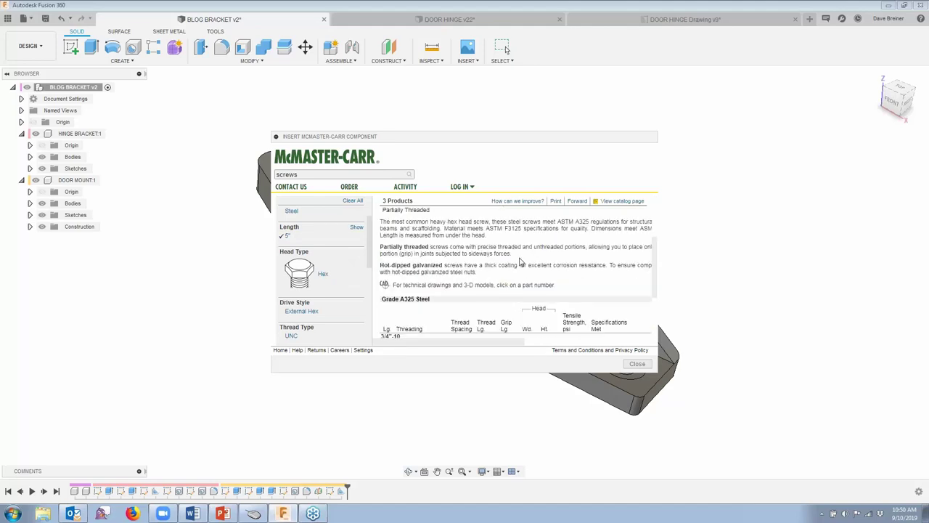
scroll(523, 265, down, 5)
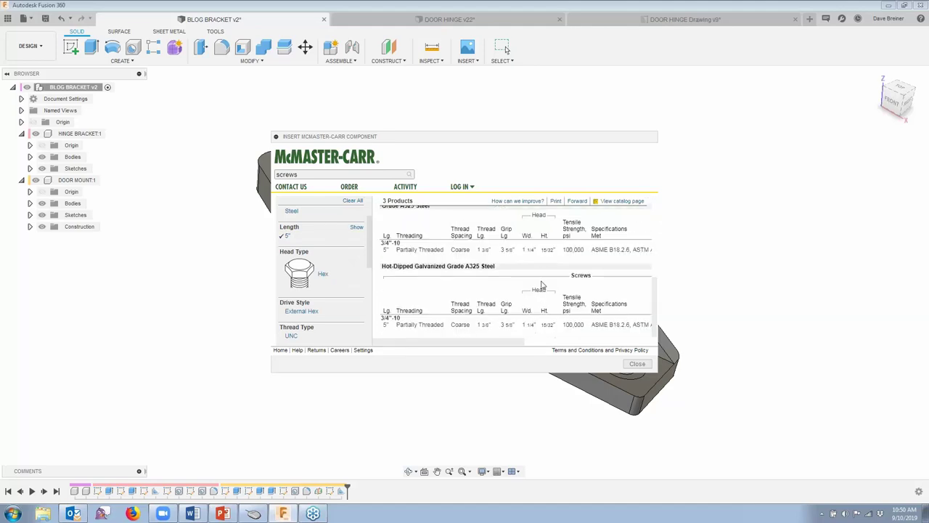
drag(515, 343, 565, 346)
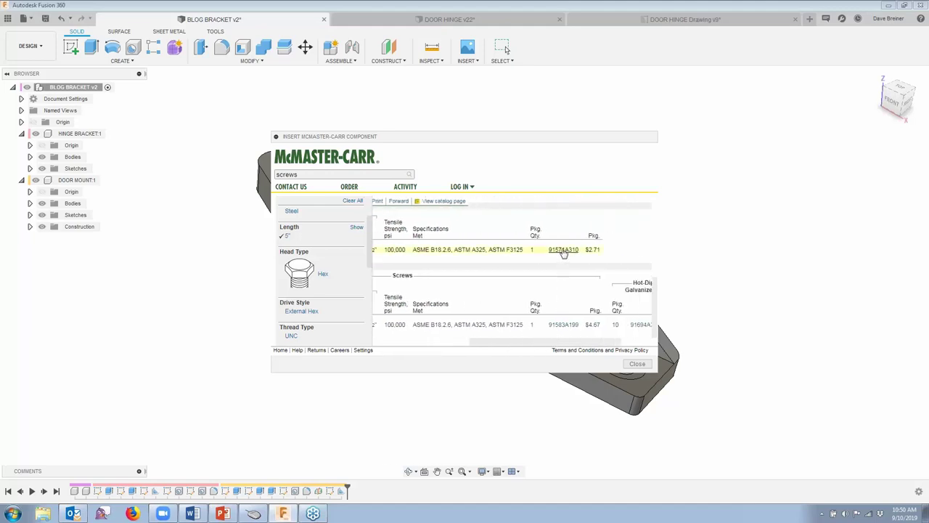
click(563, 250)
click(544, 275)
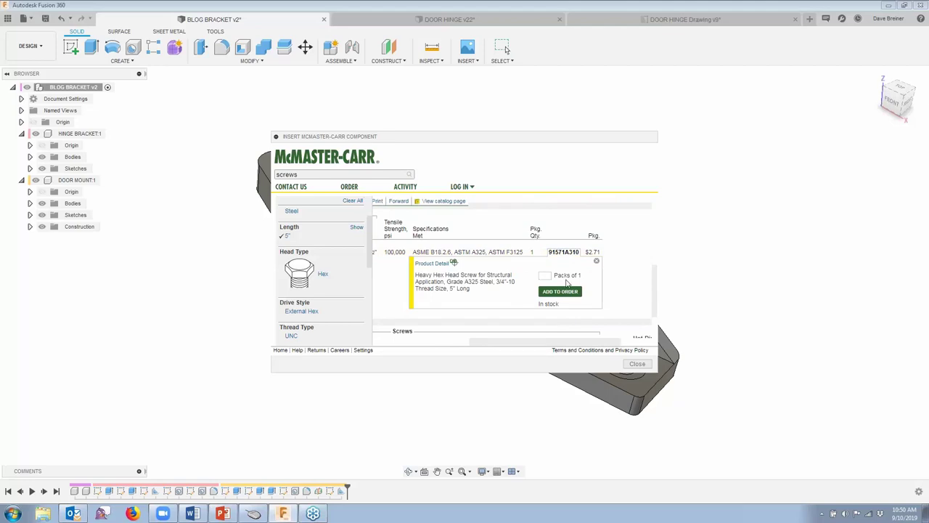
click(433, 263)
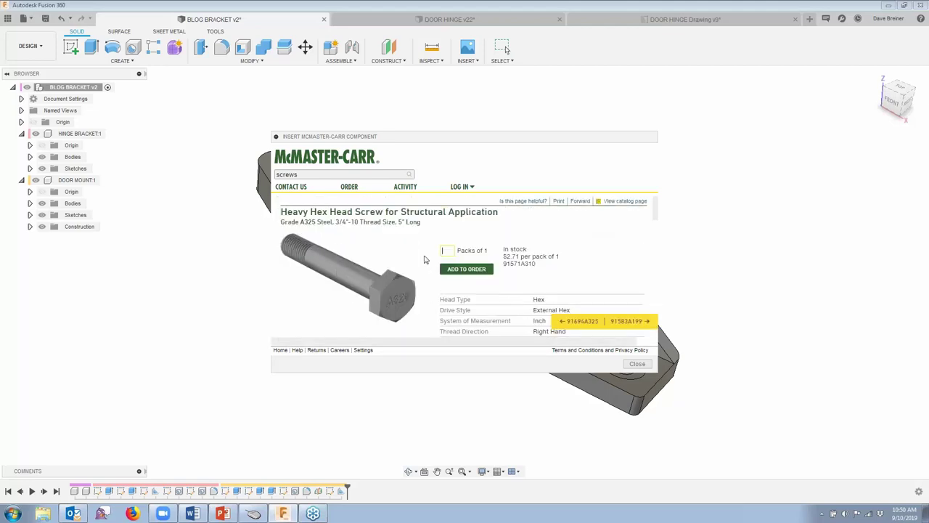
Choose the 3-D STEP format for the 91571A310 bolt and bring the model into the assembly.
scroll(530, 261, down, 2)
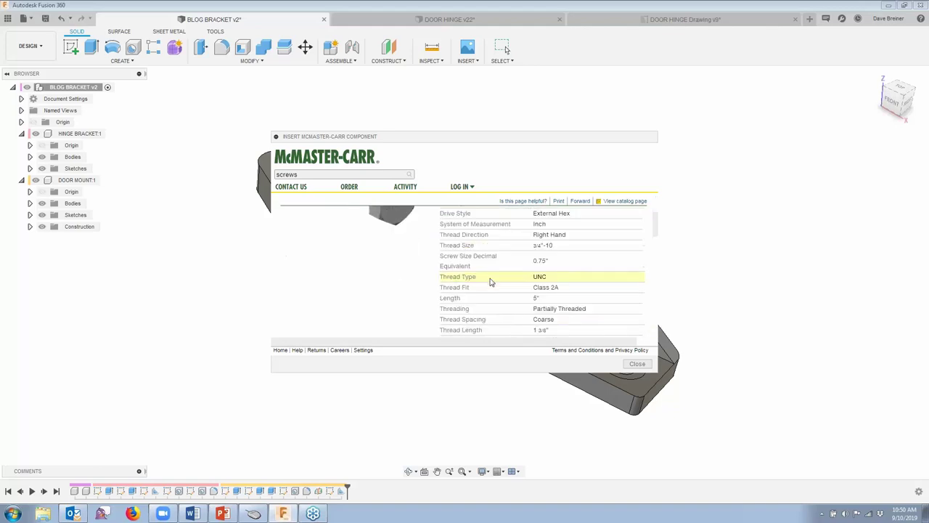
scroll(556, 276, down, 5)
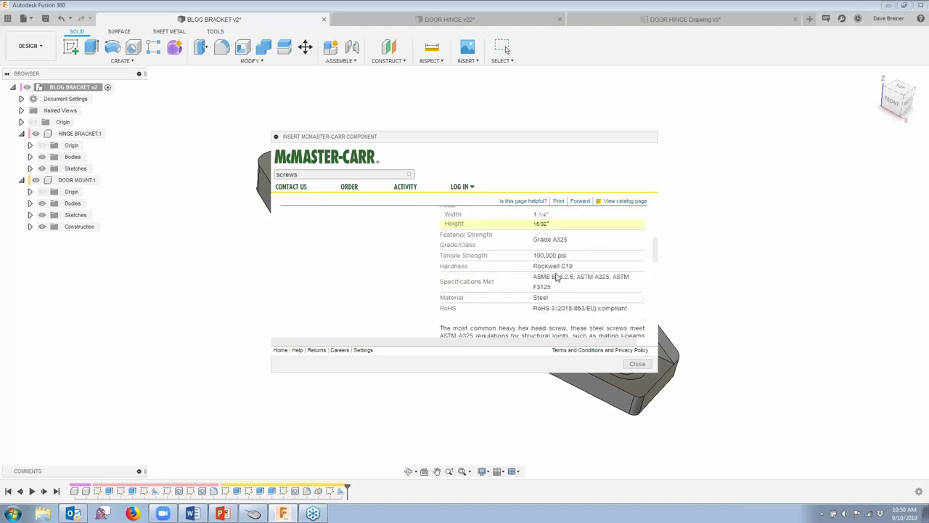
scroll(548, 265, down, 6)
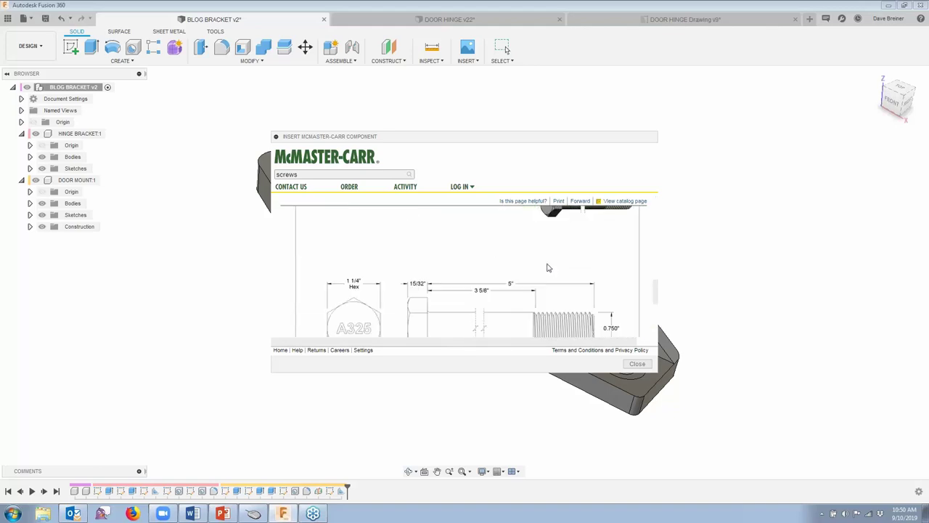
scroll(425, 252, up, 2)
scroll(468, 268, down, 3)
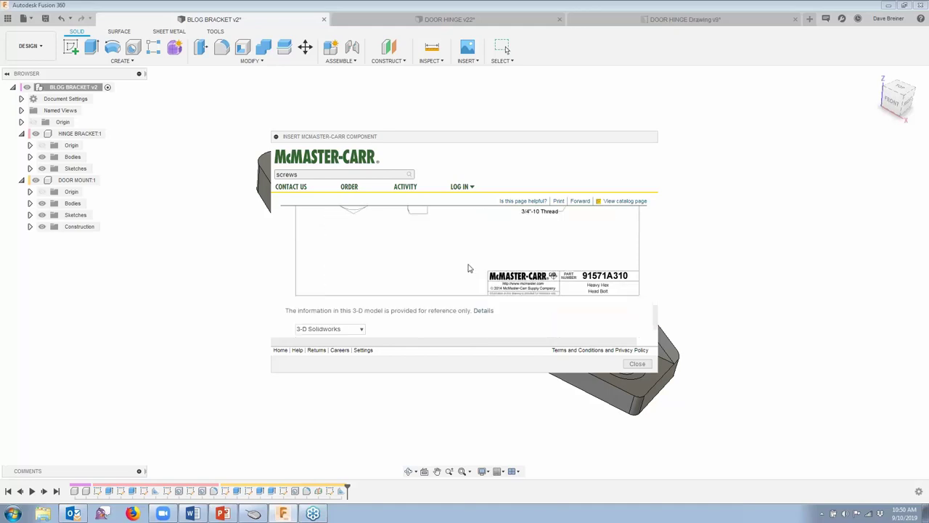
scroll(426, 288, down, 1)
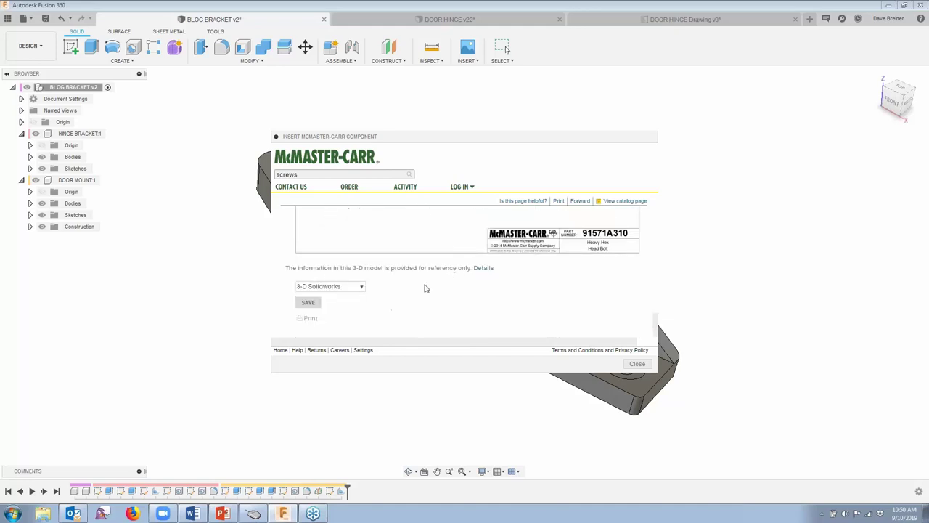
click(363, 287)
scroll(325, 312, down, 2)
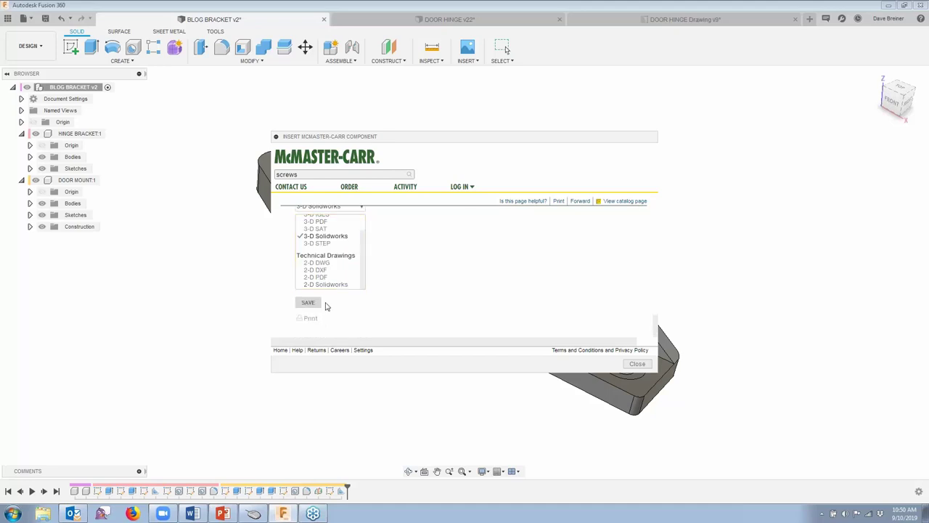
click(320, 243)
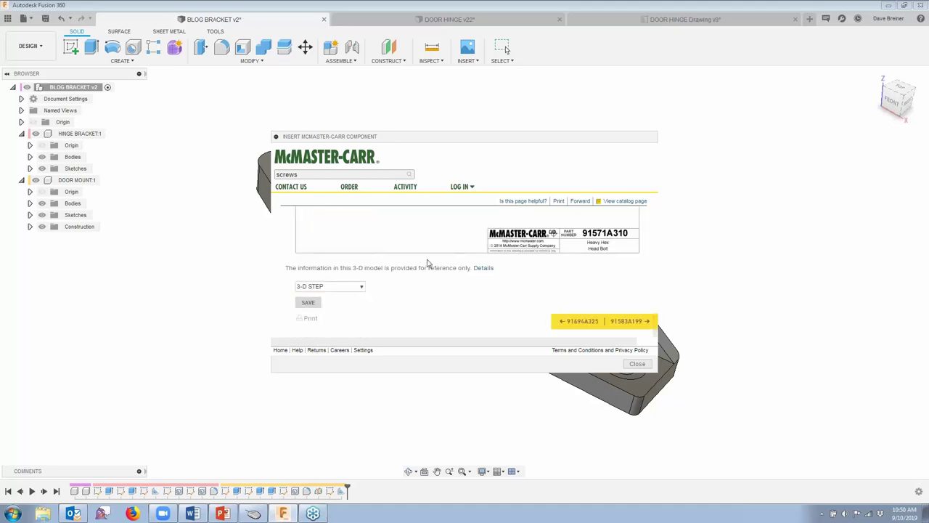
click(309, 304)
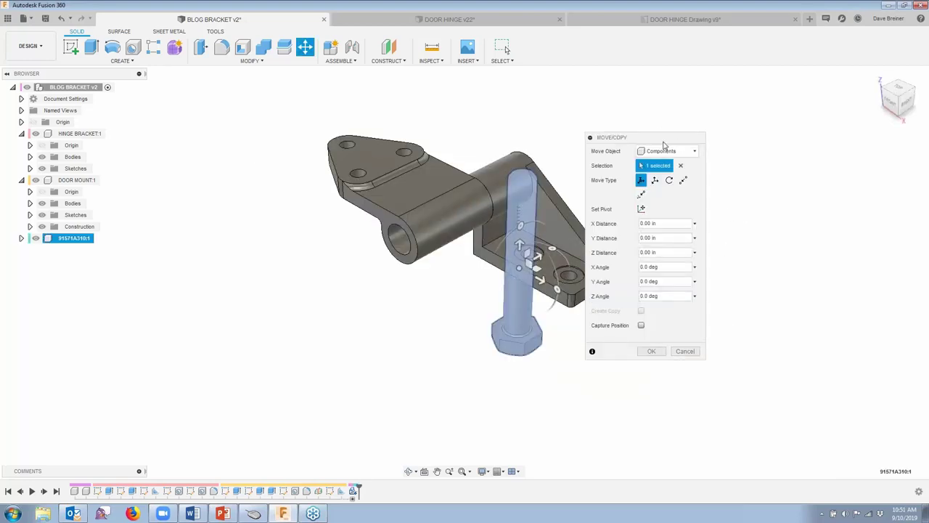
Move the bolt clear of the hinge on its door mount side and rotate it about 94° around X.
drag(663, 139, 815, 175)
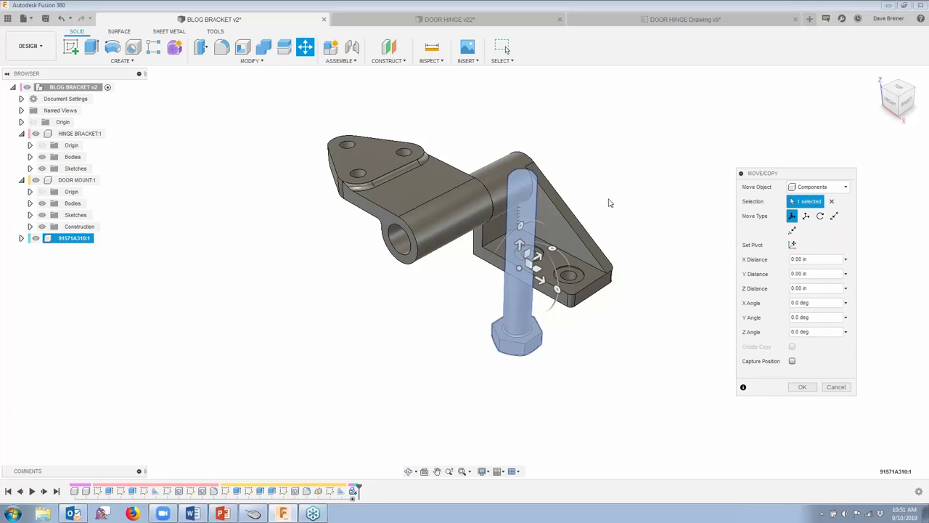
drag(536, 258, 680, 175)
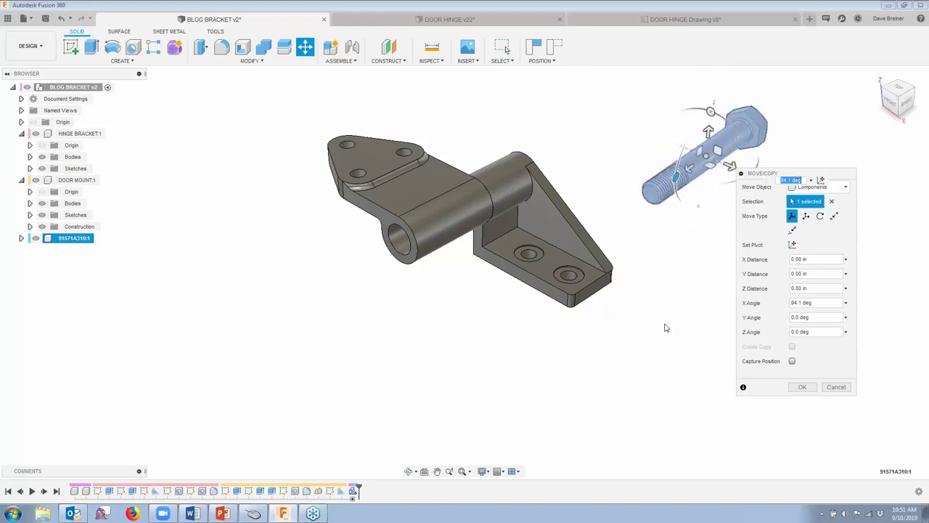
click(804, 387)
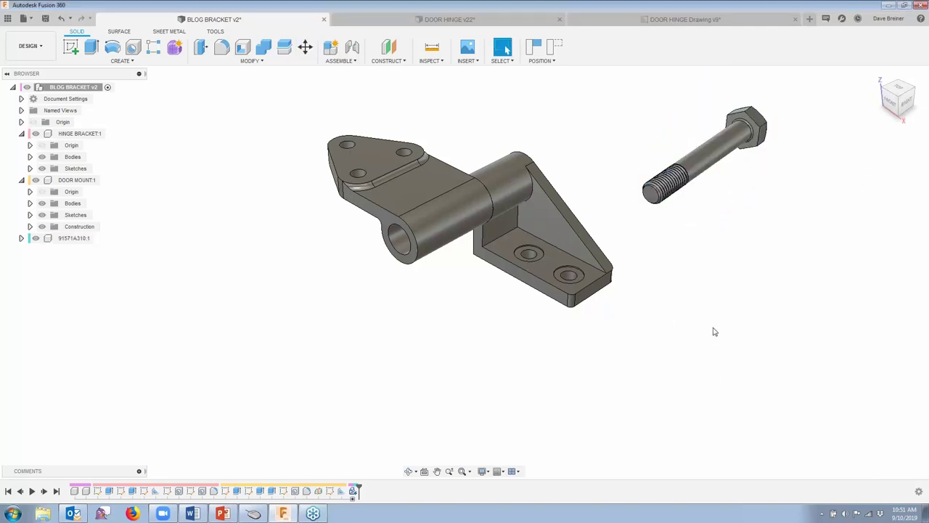
scroll(724, 320, up, 5)
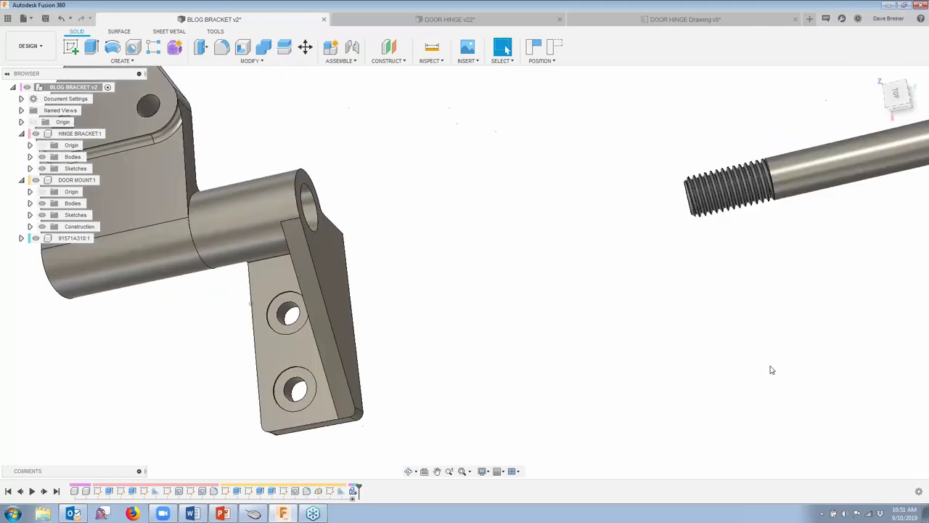
key(shift+F6)
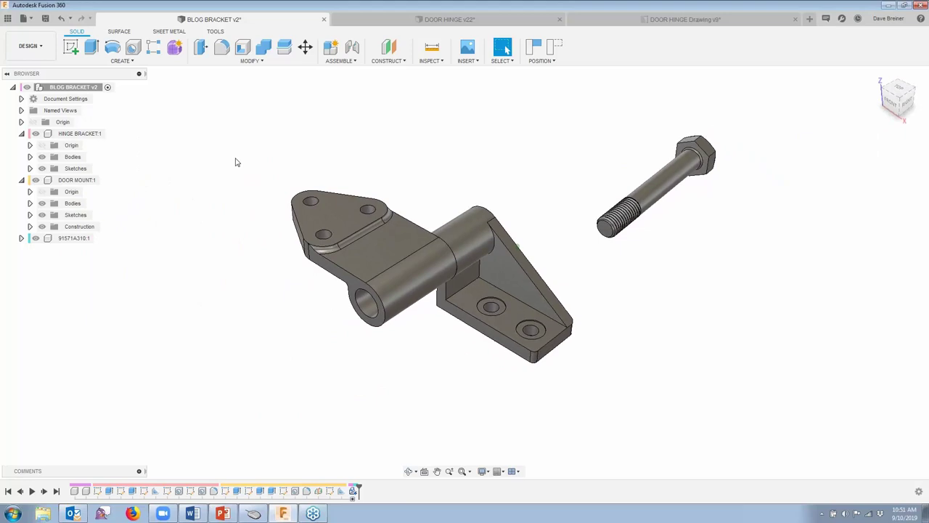
Start inserting another McMaster-Carr component, search for nuts and open the Hex Nuts category.
click(471, 61)
click(479, 143)
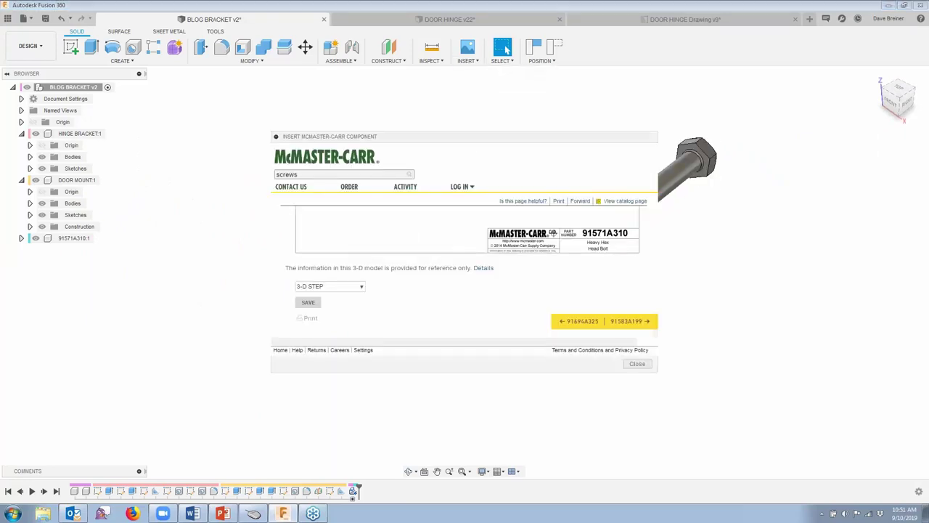
text(nuts)
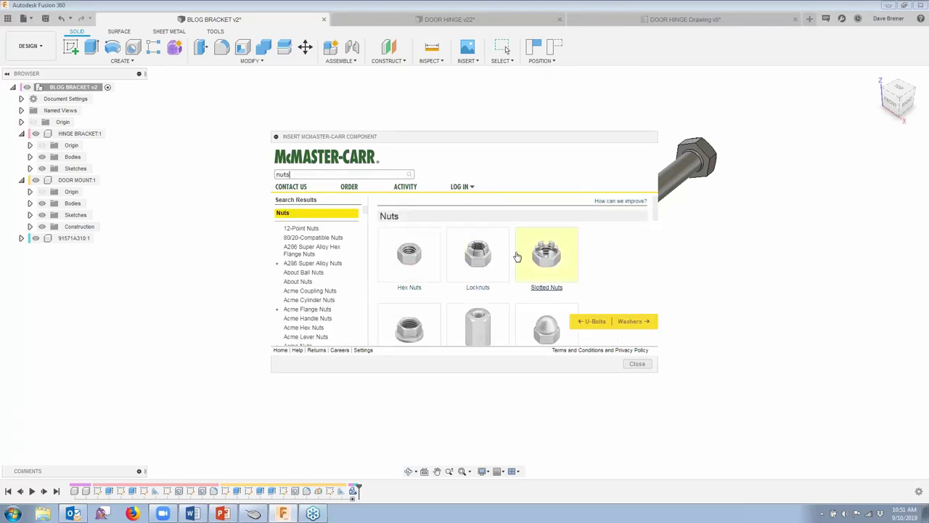
click(421, 256)
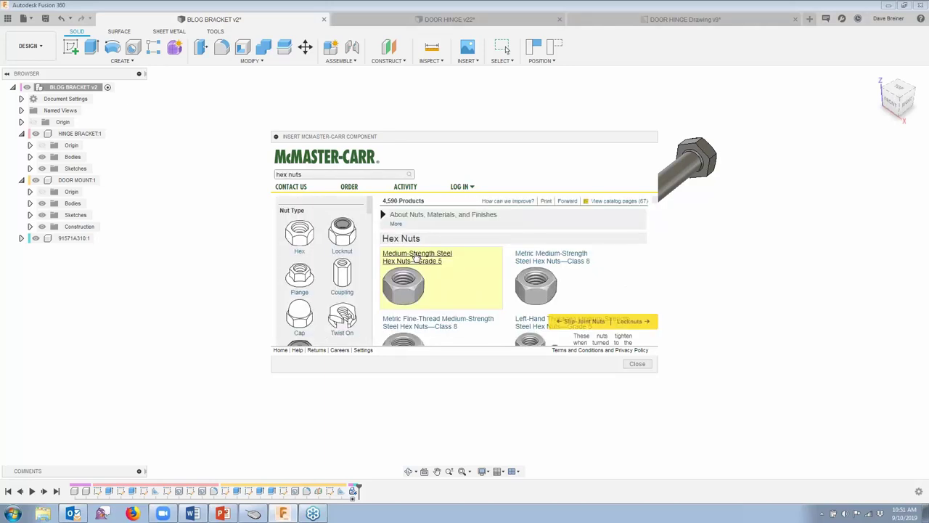
Filter the hex nuts to Hex nut type, Inch measurement, 3/4"-10 thread size and Steel material.
scroll(474, 268, down, 1)
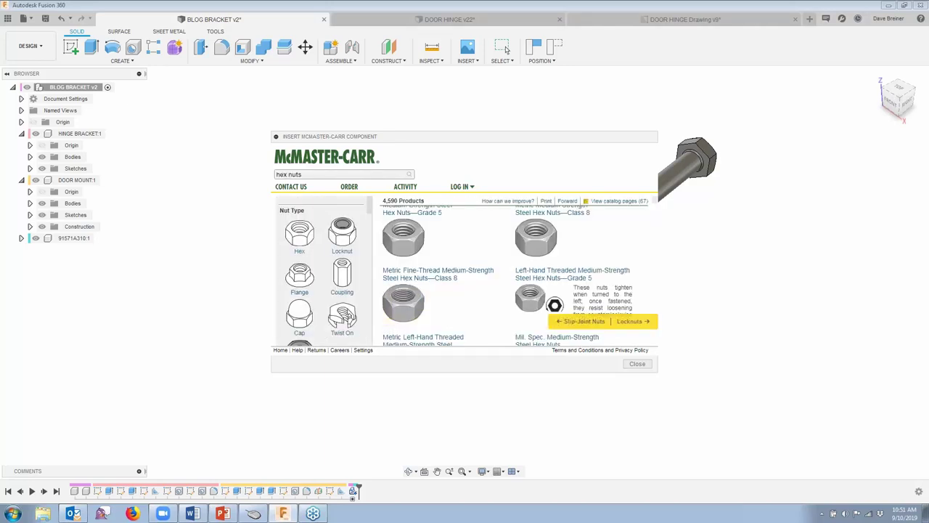
click(301, 231)
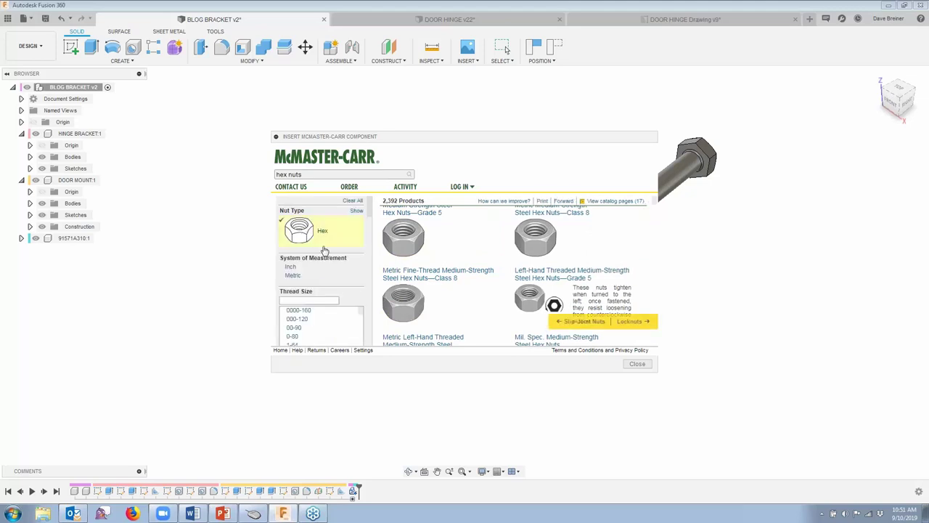
click(293, 219)
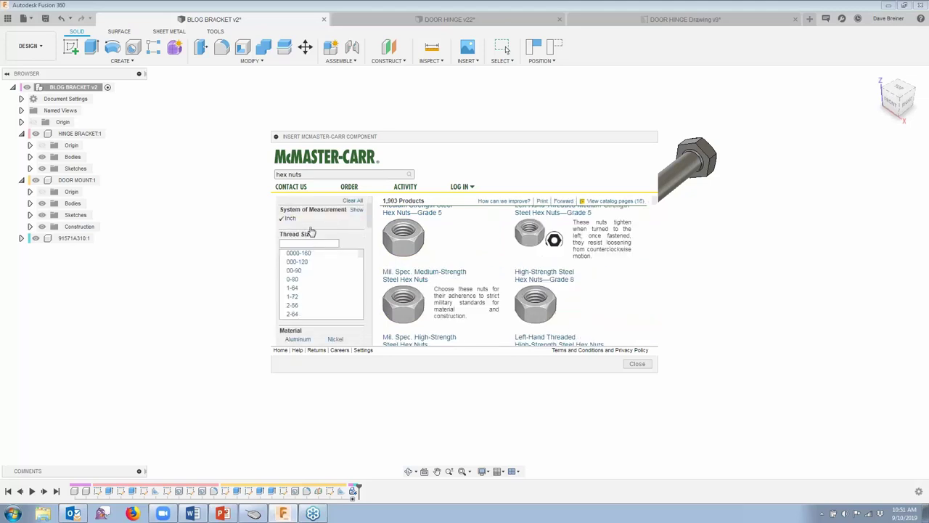
scroll(341, 278, down, 2)
scroll(342, 279, down, 3)
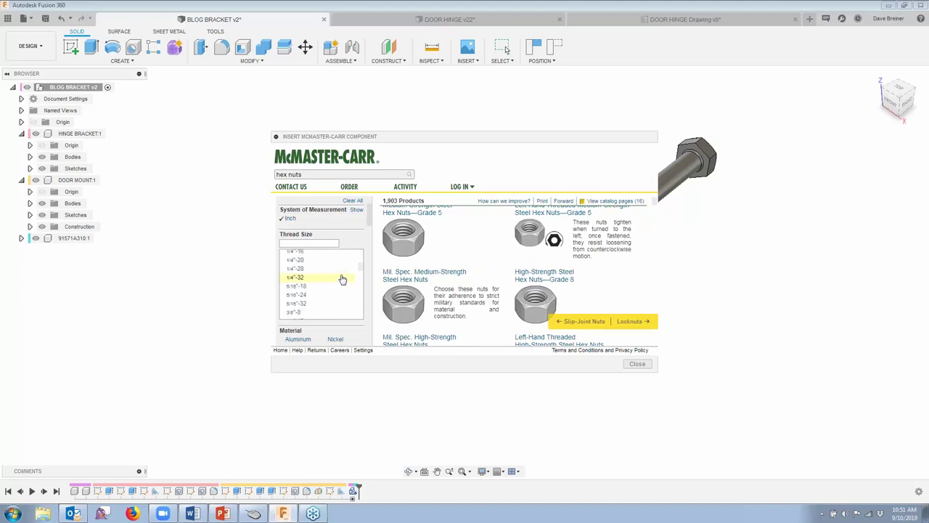
scroll(342, 279, down, 2)
scroll(342, 279, down, 5)
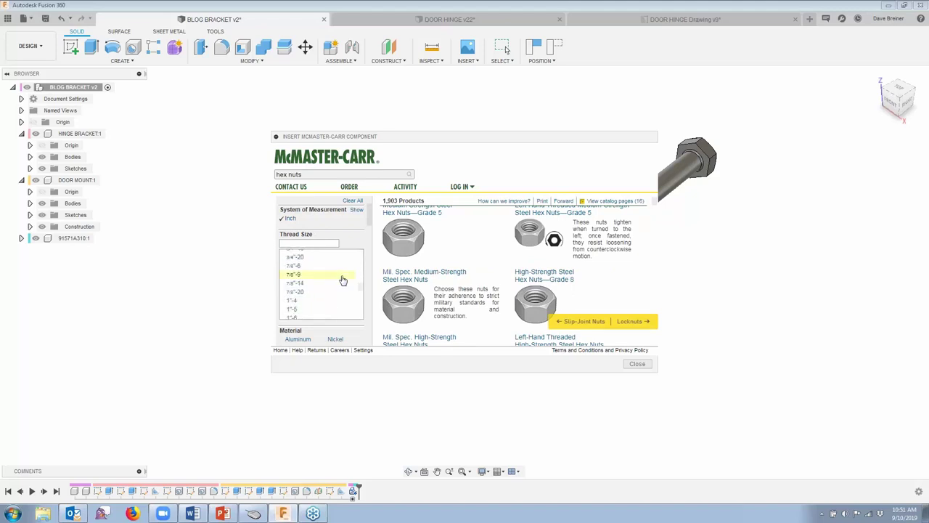
scroll(342, 280, up, 2)
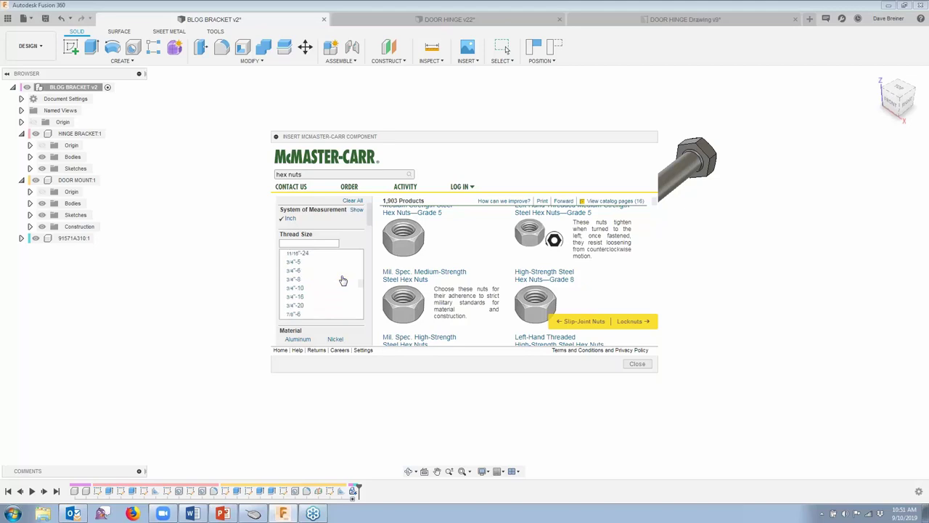
click(298, 289)
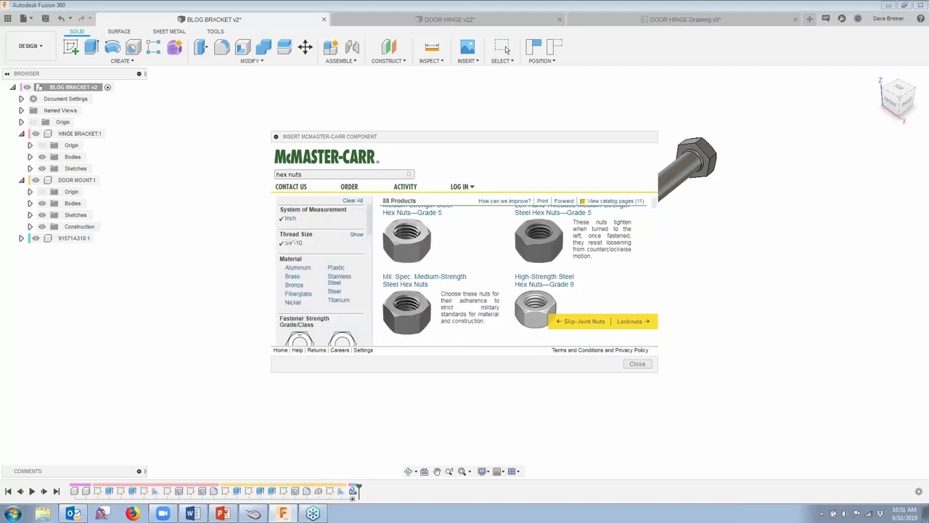
click(333, 292)
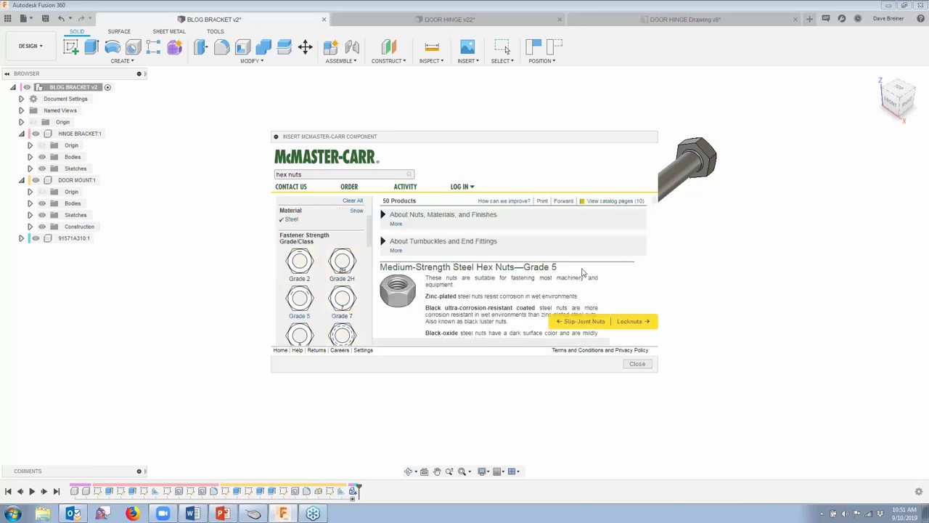
Open the product detail of the zinc yellow-chromate plated Grade 8 high-strength steel hex nut, part number 94895A036.
scroll(619, 263, down, 3)
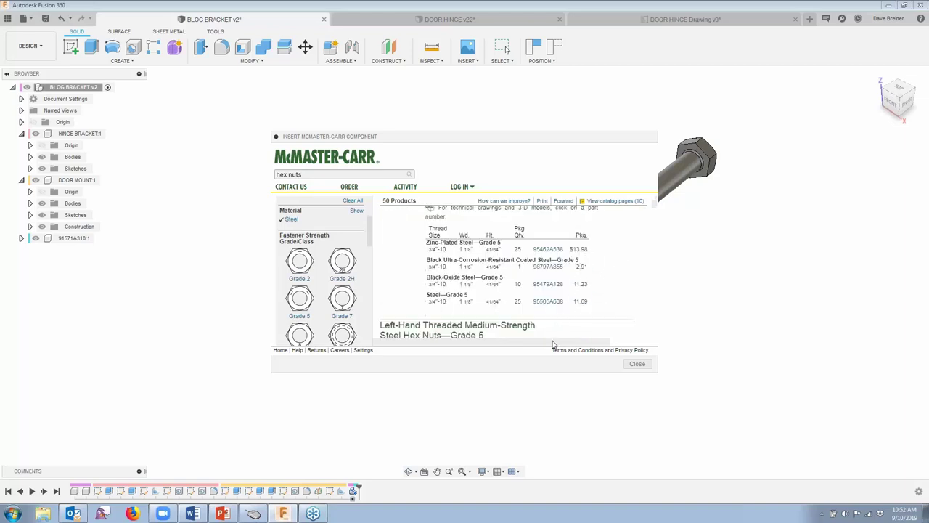
scroll(574, 327, down, 2)
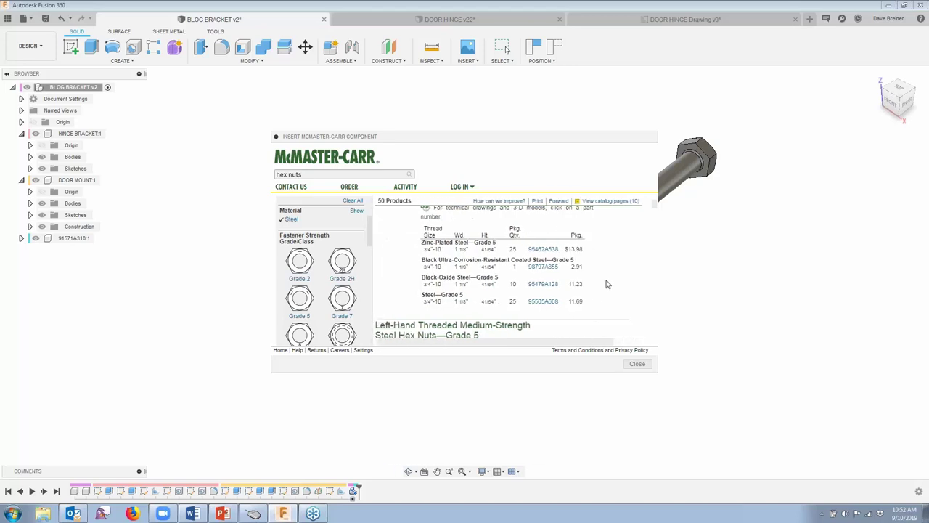
scroll(607, 285, down, 9)
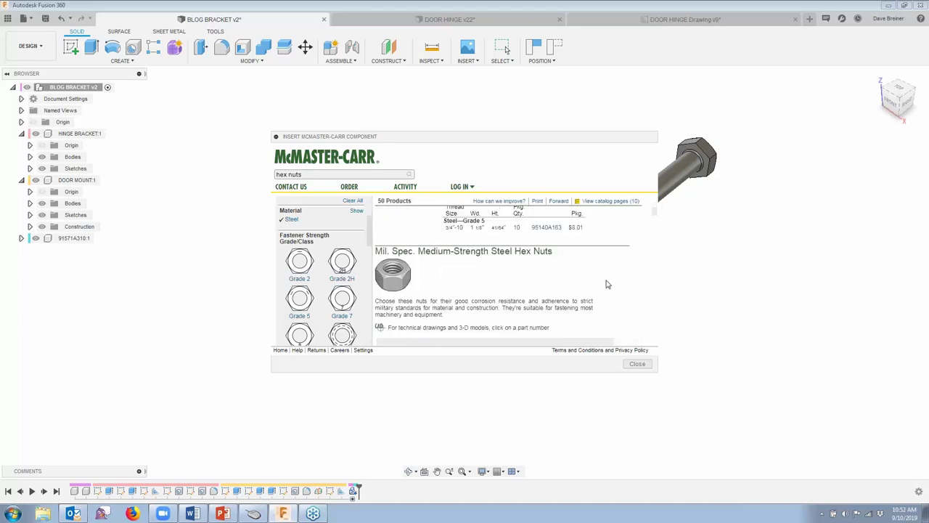
scroll(607, 285, down, 2)
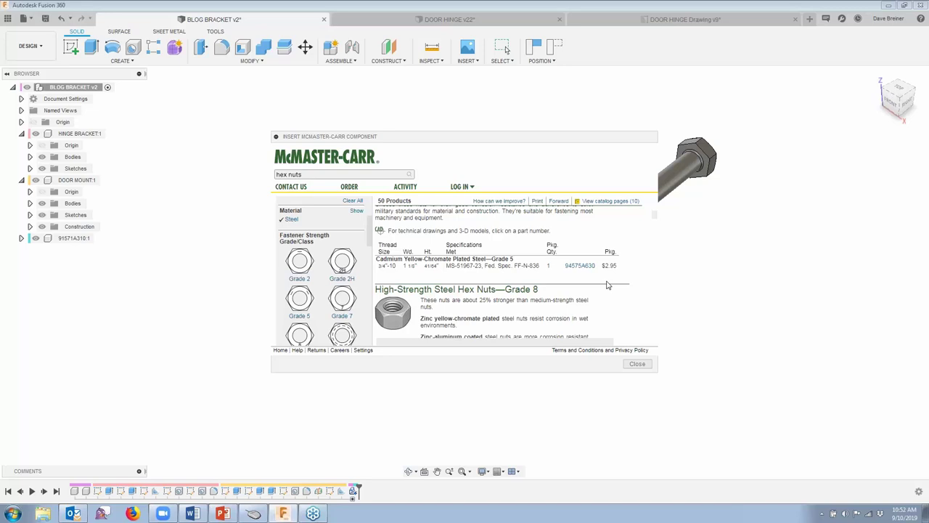
scroll(607, 285, down, 8)
scroll(608, 285, up, 4)
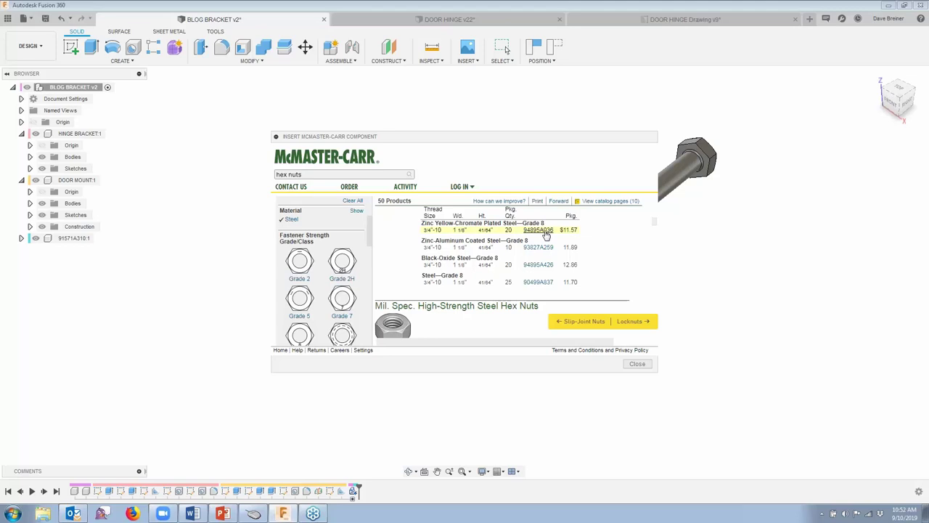
click(544, 230)
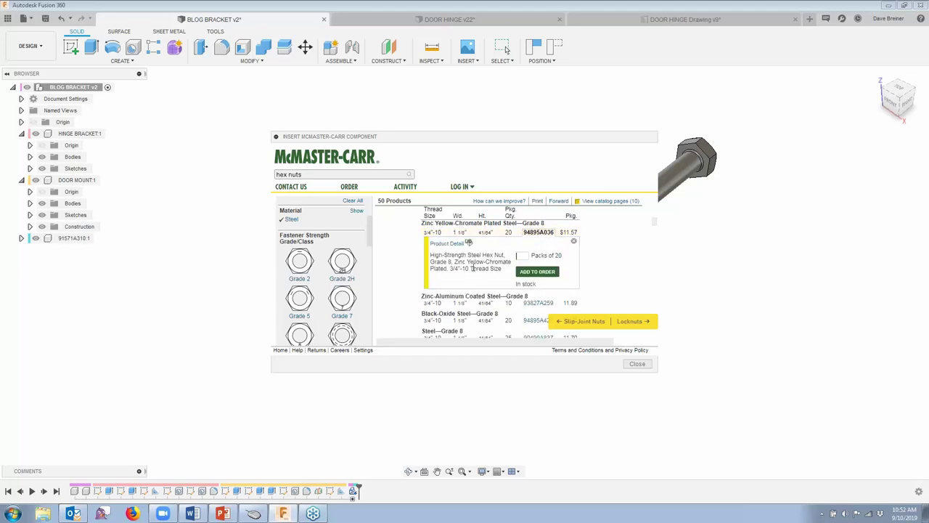
click(452, 245)
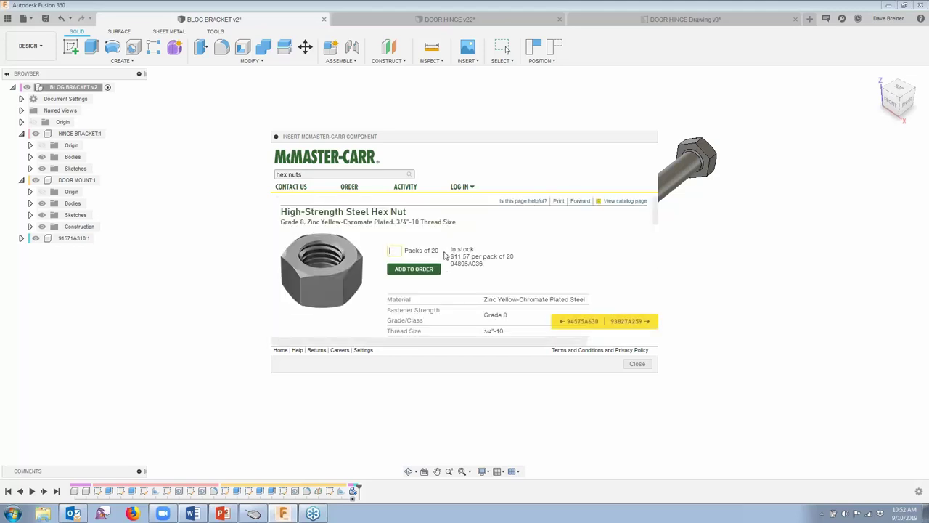
Bring the 94895A036 nut into the assembly as a 3-D STEP model.
scroll(508, 279, down, 10)
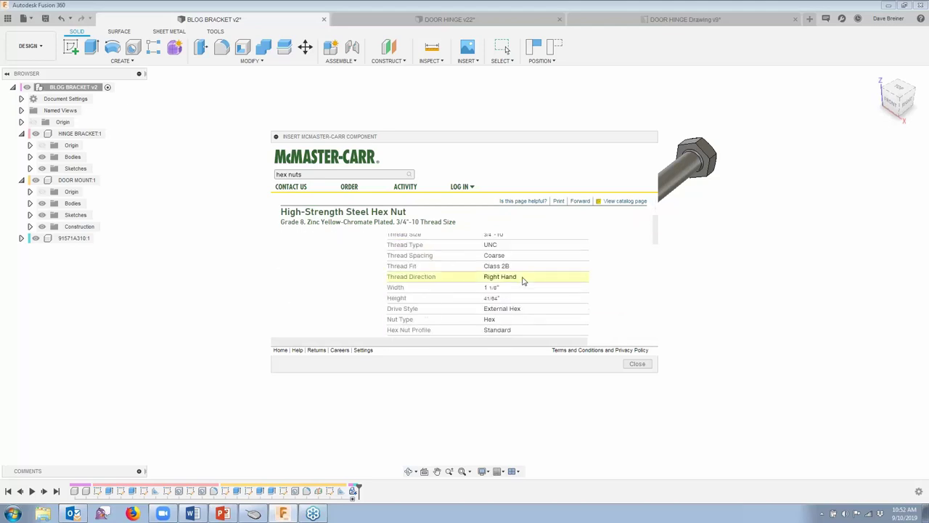
scroll(442, 267, down, 3)
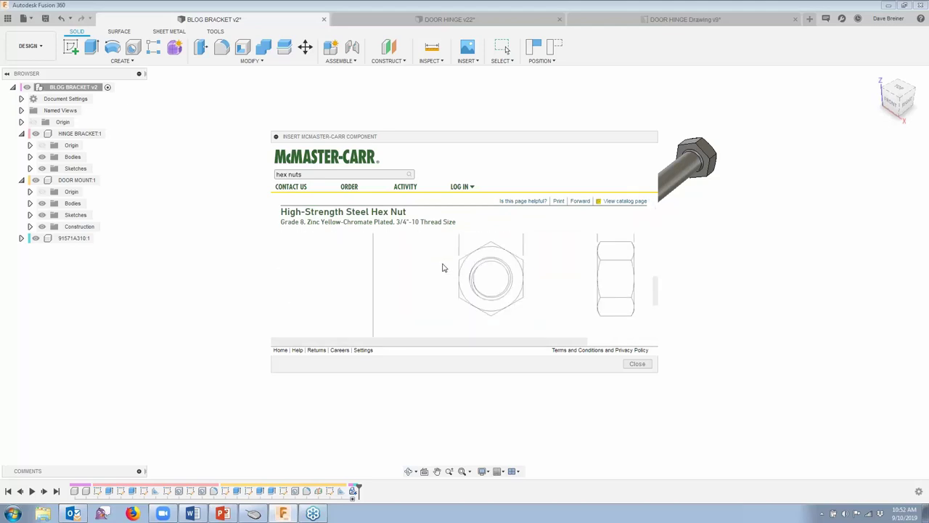
scroll(442, 267, down, 3)
scroll(443, 267, up, 3)
scroll(601, 286, down, 1)
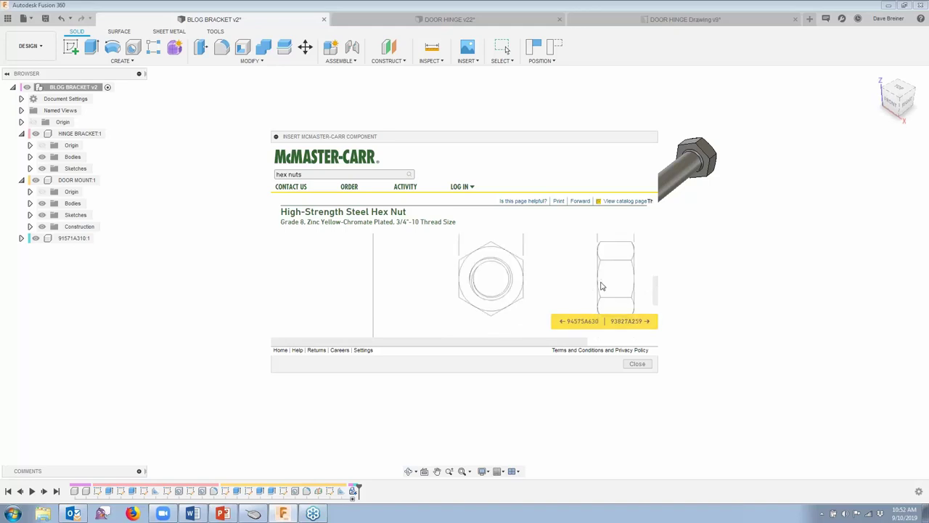
scroll(601, 286, down, 3)
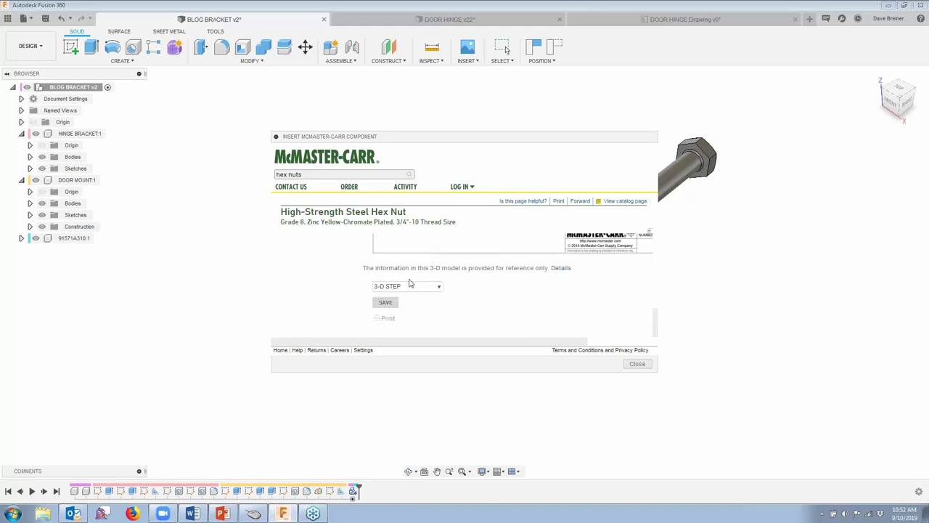
click(385, 302)
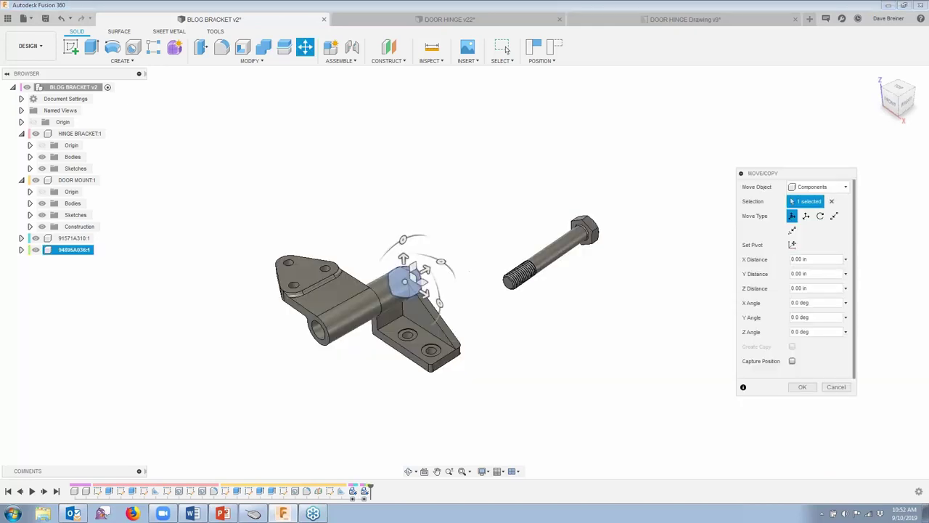
Move the nut clear of the door mount's open barrel end and rotate it -90° around X.
drag(428, 270, 289, 346)
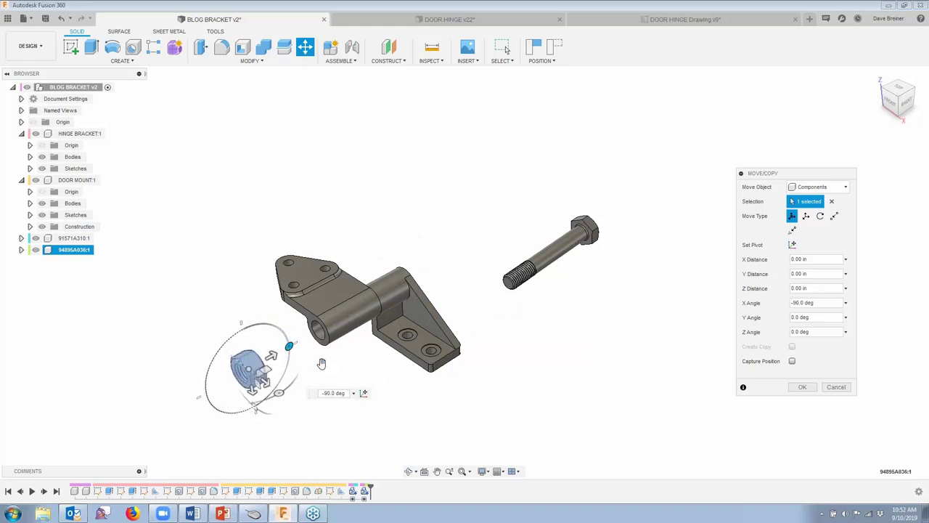
click(812, 388)
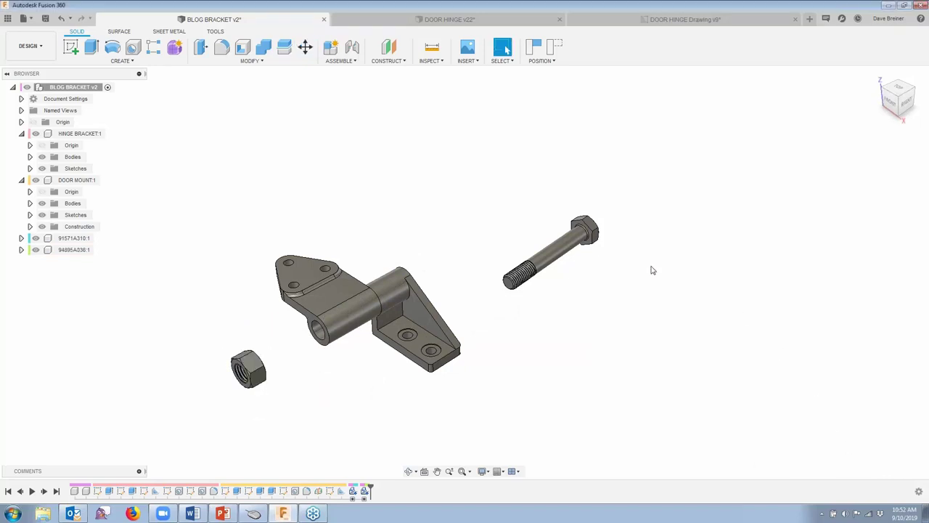
key(F6)
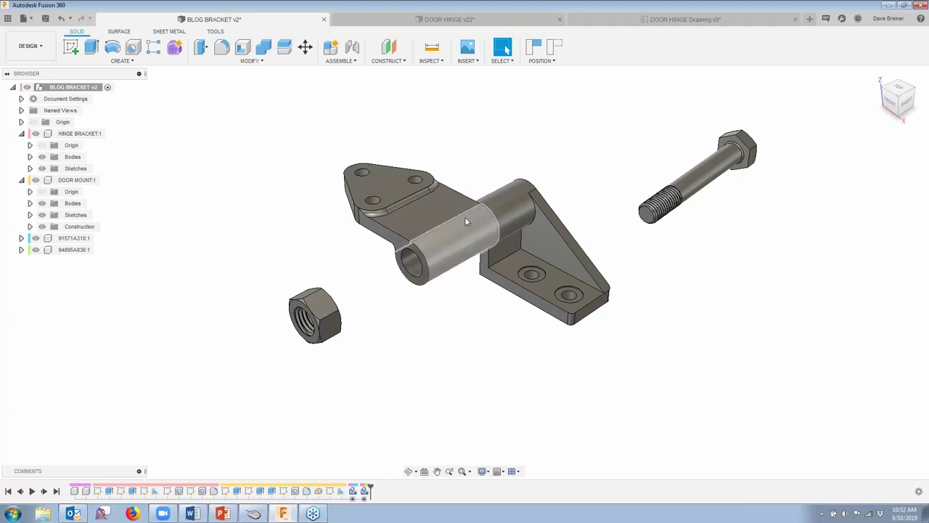
Try moving the door mount and the hinge bracket apart, and undo both moves.
drag(465, 216, 307, 165)
drag(482, 214, 516, 174)
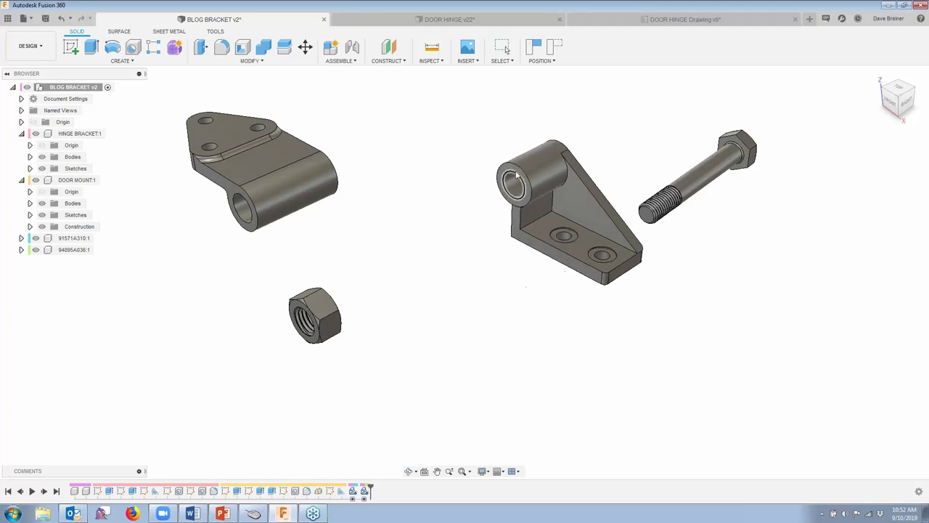
click(61, 18)
click(61, 18)
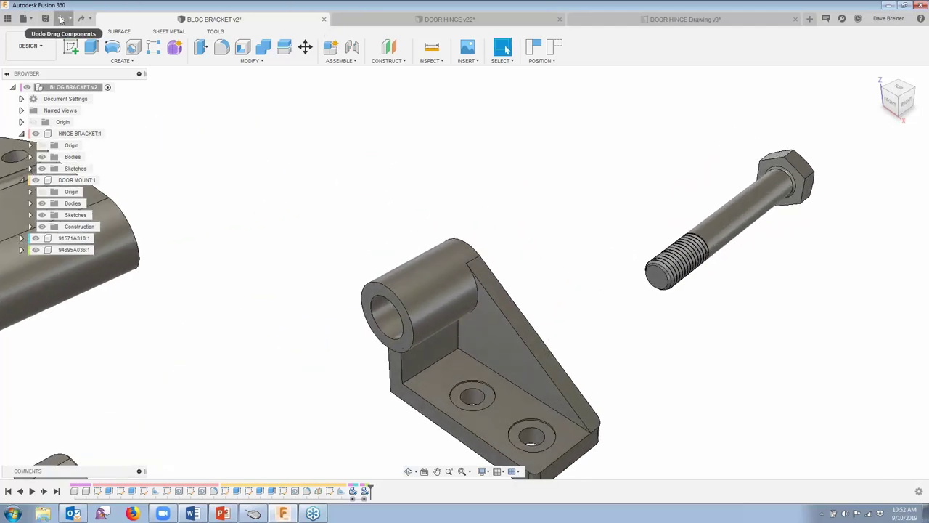
Move the door mount away from the hinge bracket so that their barrels are separated.
scroll(383, 148, up, 2)
middle_drag(384, 148, 573, 80)
key(Escape)
scroll(569, 192, down, 1)
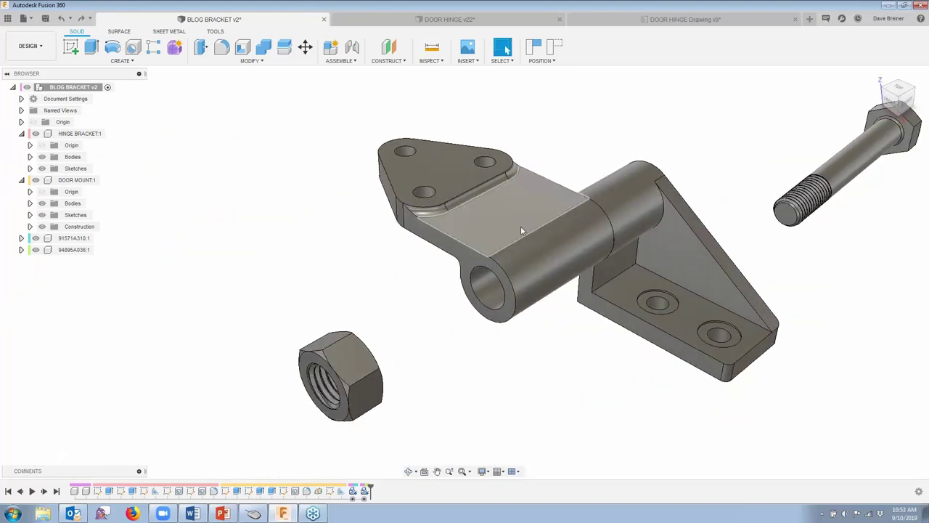
drag(521, 231, 424, 217)
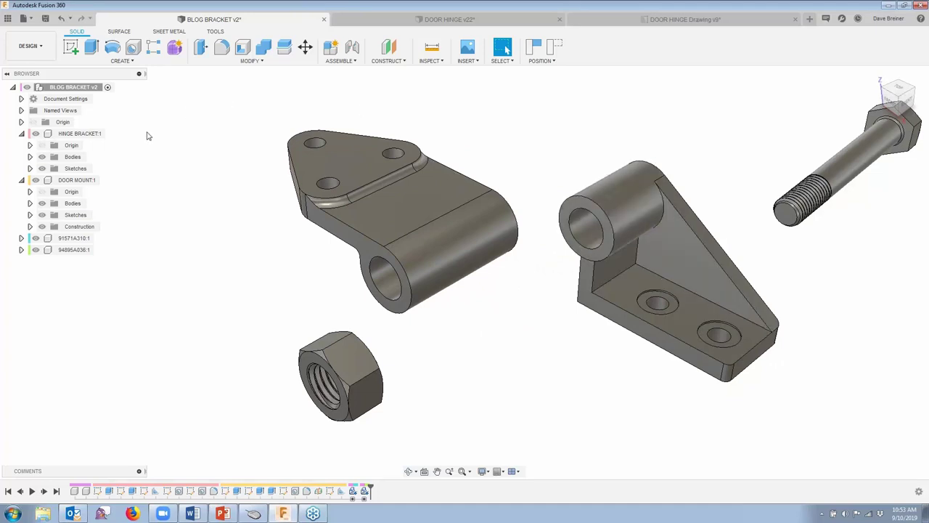
Ground the HINGE BRACKET component and shift the ungrounded door mount slightly.
click(91, 138)
right_click(87, 139)
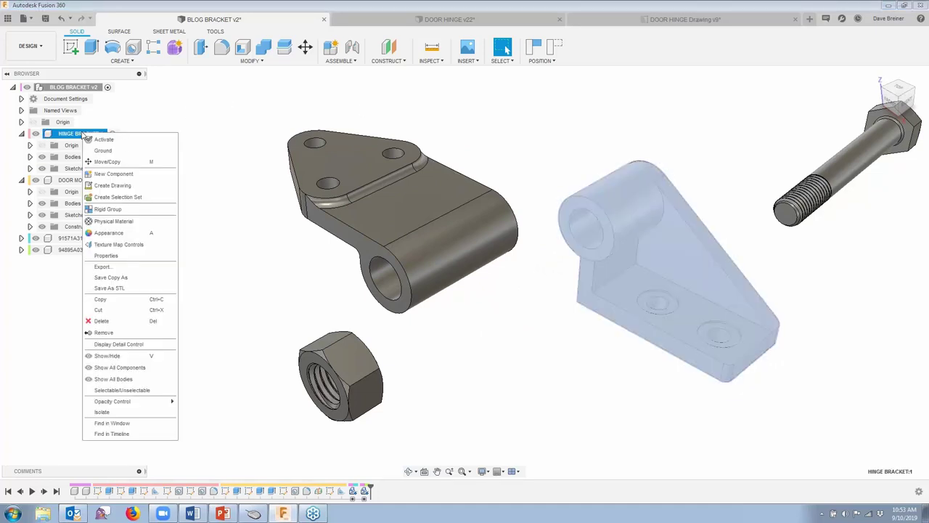
click(101, 150)
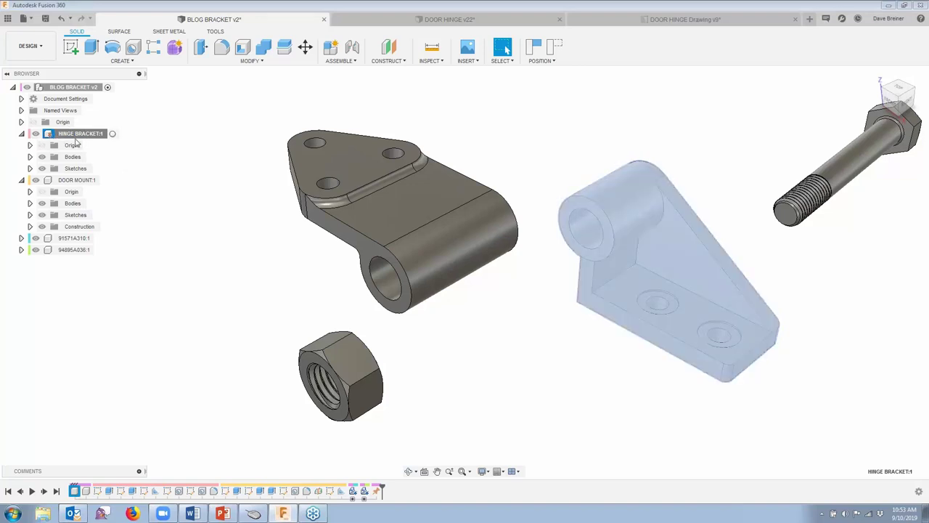
key(Escape)
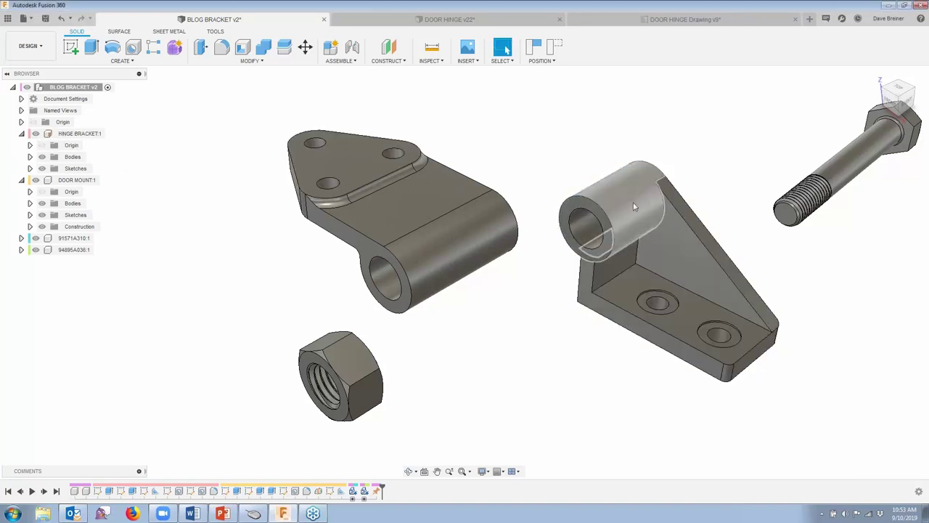
mouse_move(477, 215)
mouse_down()
mouse_move(462, 208)
mouse_move(466, 223)
mouse_up()
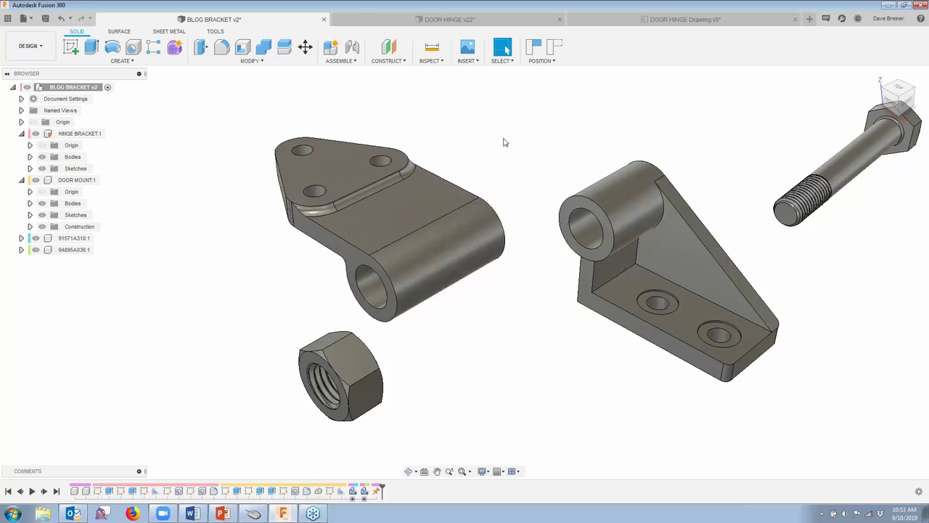
Start a joint between the components, capturing the current position of the moved parts.
shift+middle_drag(506, 142, 515, 138)
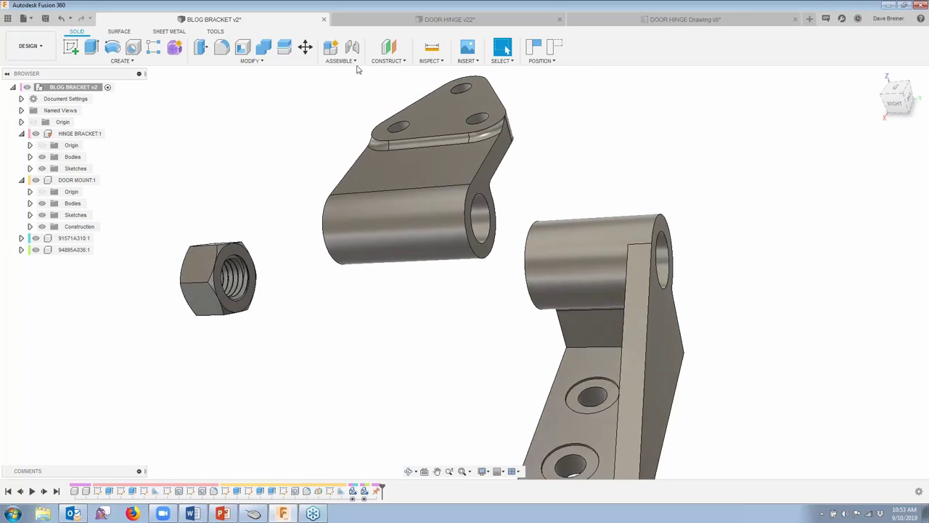
click(354, 61)
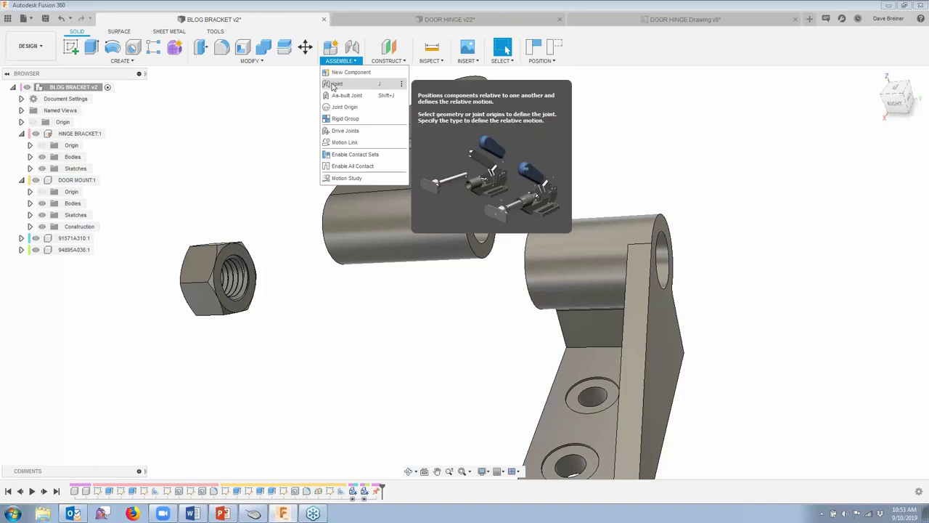
click(334, 85)
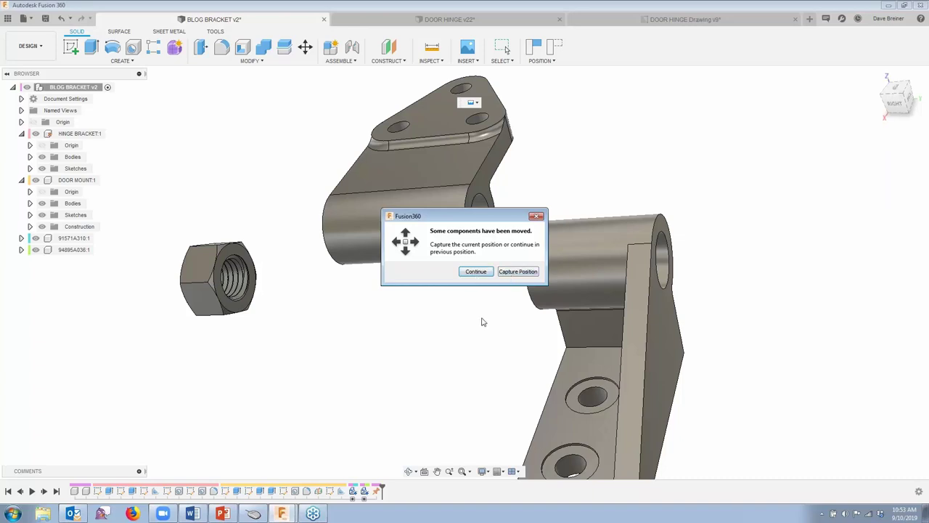
click(517, 271)
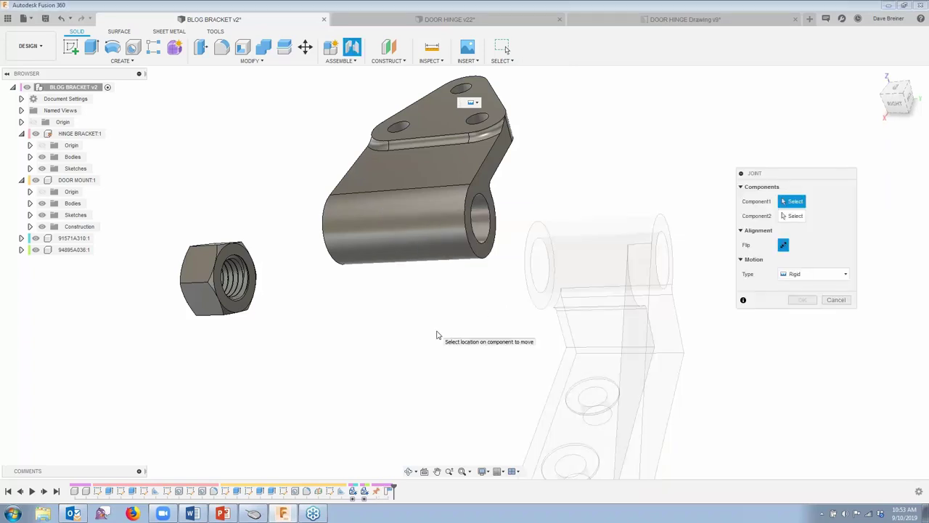